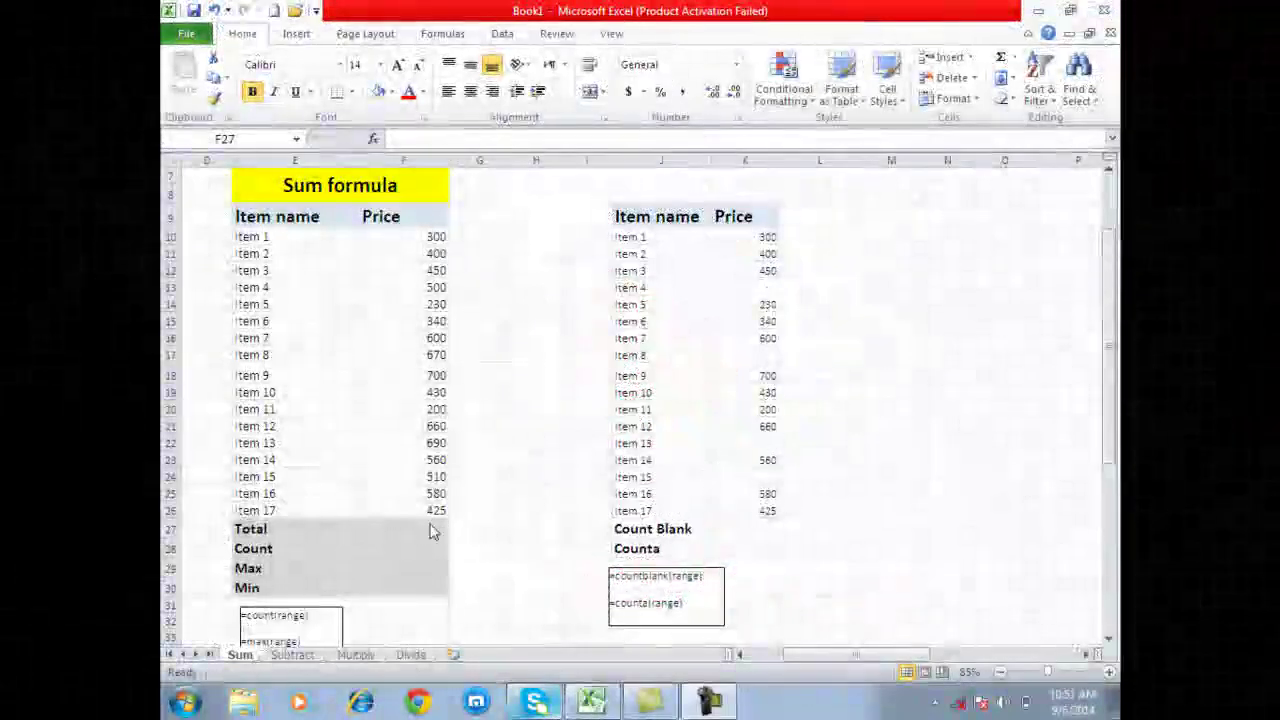
Step: Practise selecting the Total cell, the item names E10:E26 and the prices F10:F26
{"action": "left_click", "coordinate": [412, 524]}
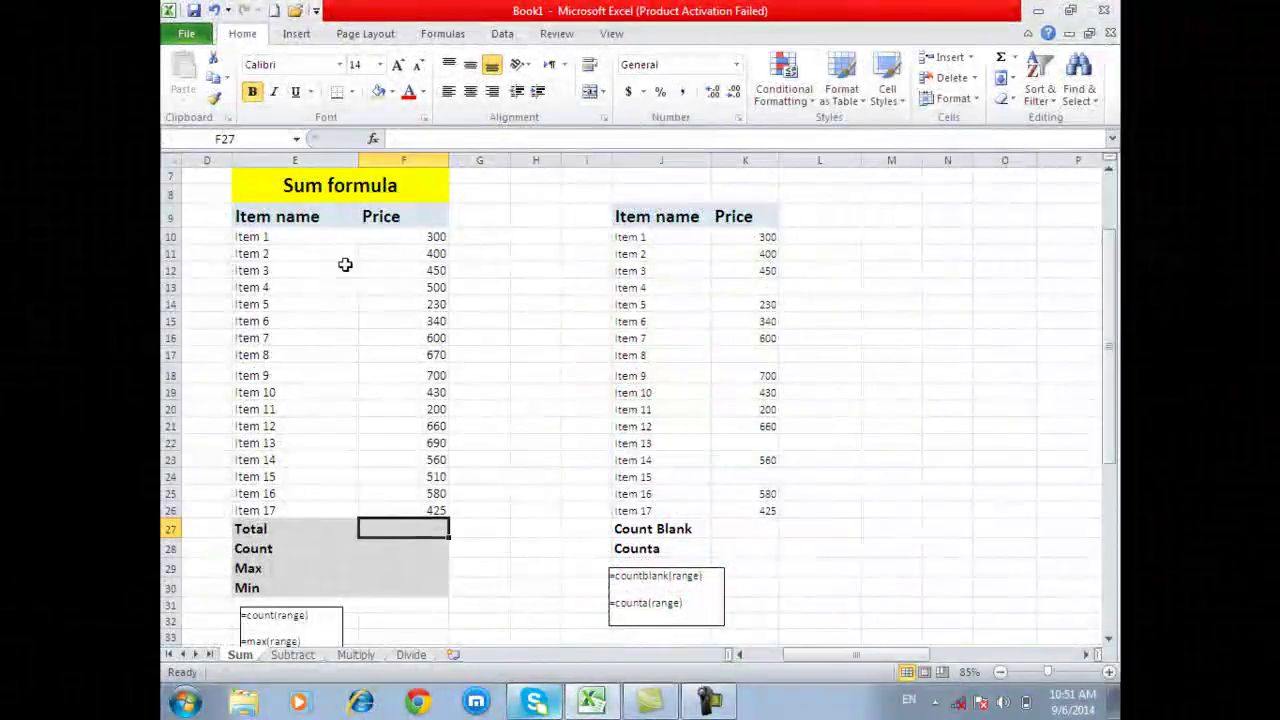
{"action": "left_click_drag", "start_coordinate": [409, 237], "coordinate": [432, 509]}
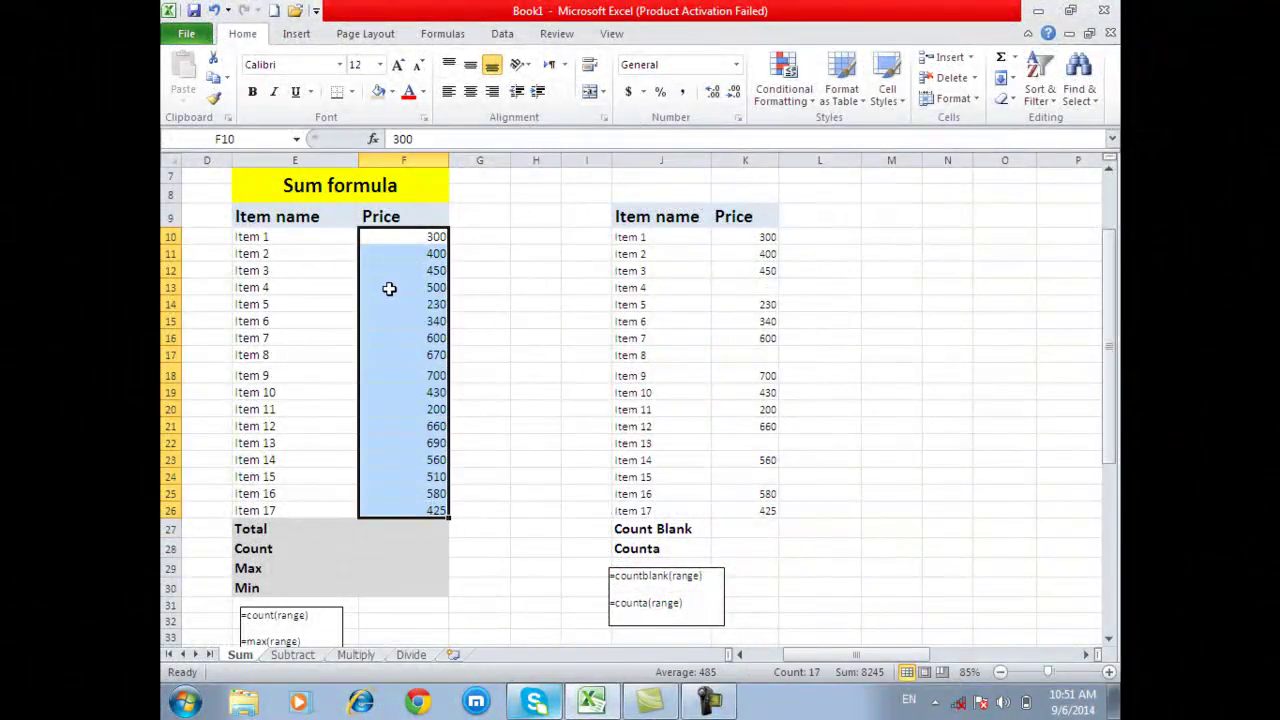
{"action": "left_click_drag", "start_coordinate": [286, 237], "coordinate": [279, 509]}
{"action": "left_click_drag", "start_coordinate": [276, 240], "coordinate": [297, 508]}
{"action": "left_click_drag", "start_coordinate": [308, 240], "coordinate": [305, 510]}
{"action": "left_click", "coordinate": [301, 237]}
{"action": "left_click_drag", "start_coordinate": [301, 237], "coordinate": [306, 506]}
{"action": "left_click_drag", "start_coordinate": [420, 236], "coordinate": [414, 510]}
{"action": "left_click_drag", "start_coordinate": [290, 240], "coordinate": [289, 511]}
{"action": "left_click", "coordinate": [291, 235]}
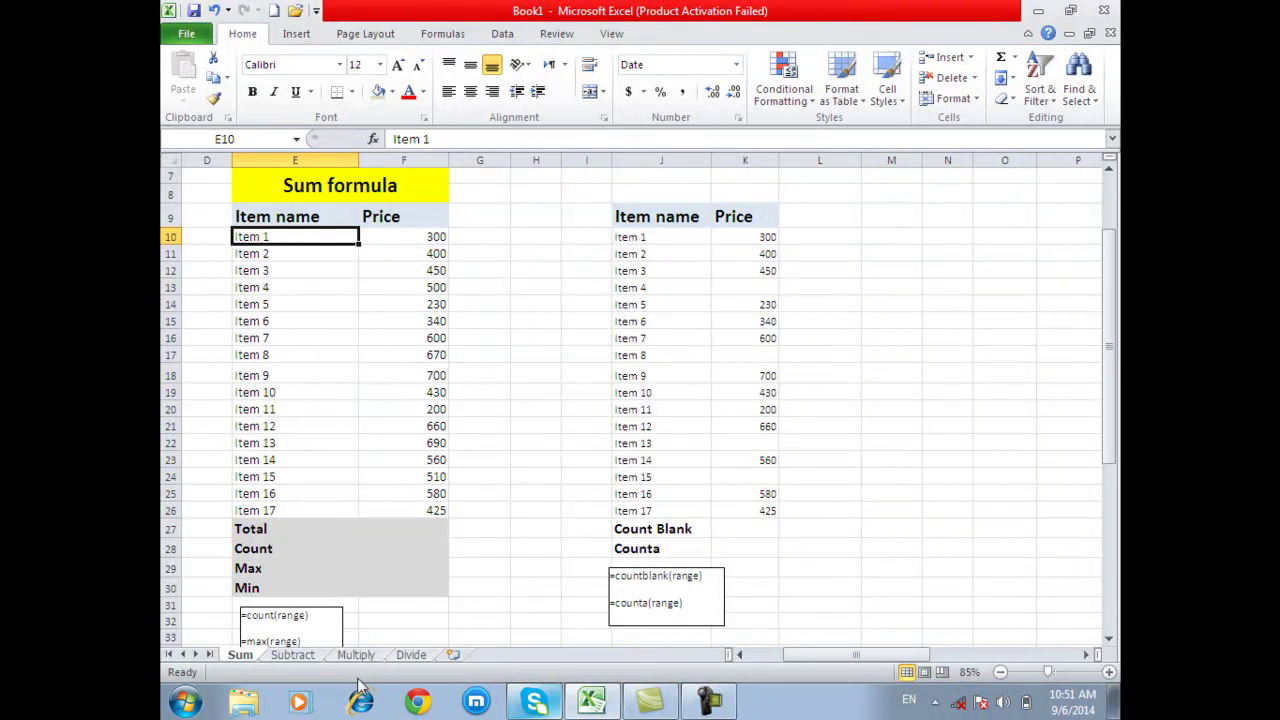
Step: AutoSum the prices into the Total cell F27, then delete the result
{"action": "left_click", "coordinate": [390, 530]}
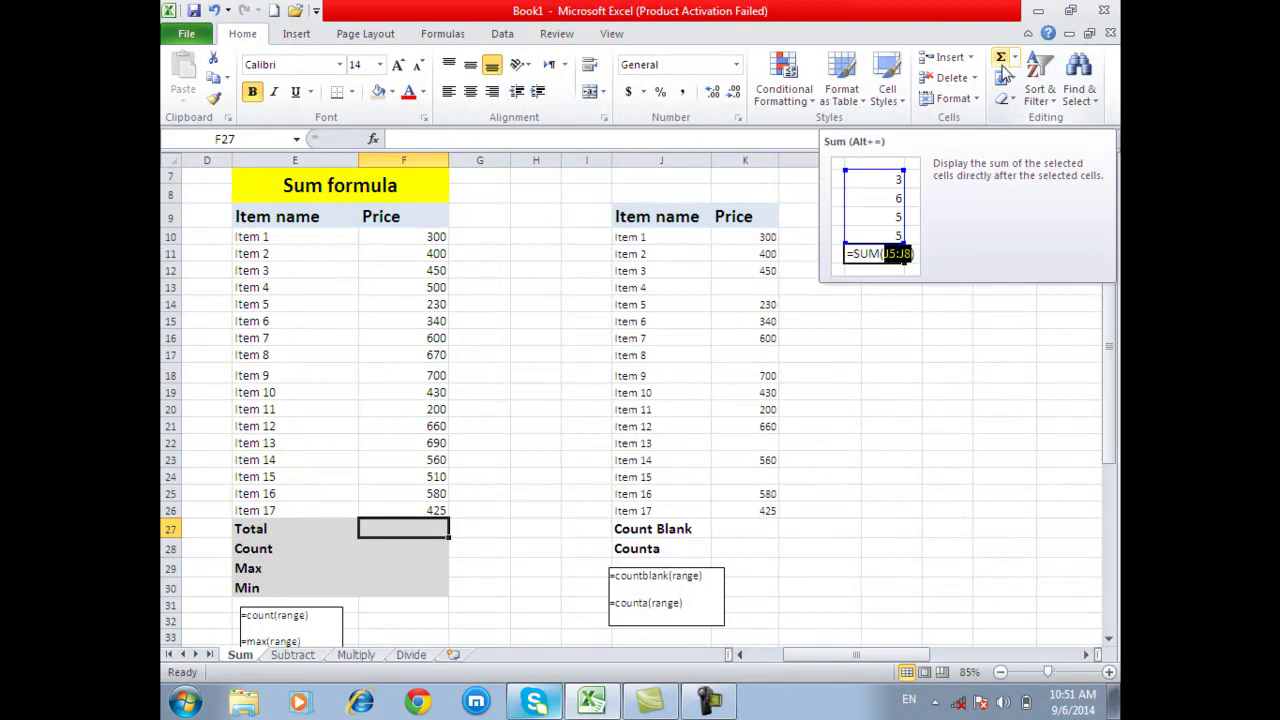
{"action": "left_click", "coordinate": [1001, 58]}
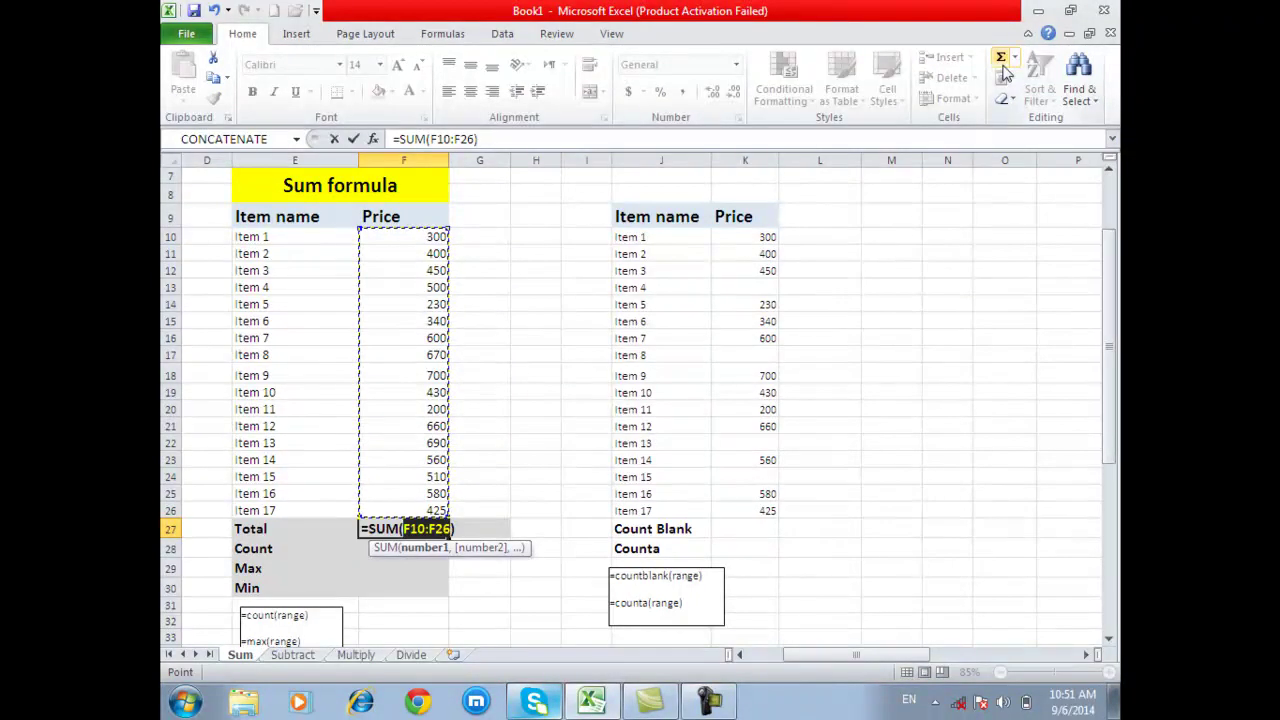
{"action": "key", "text": "Return"}
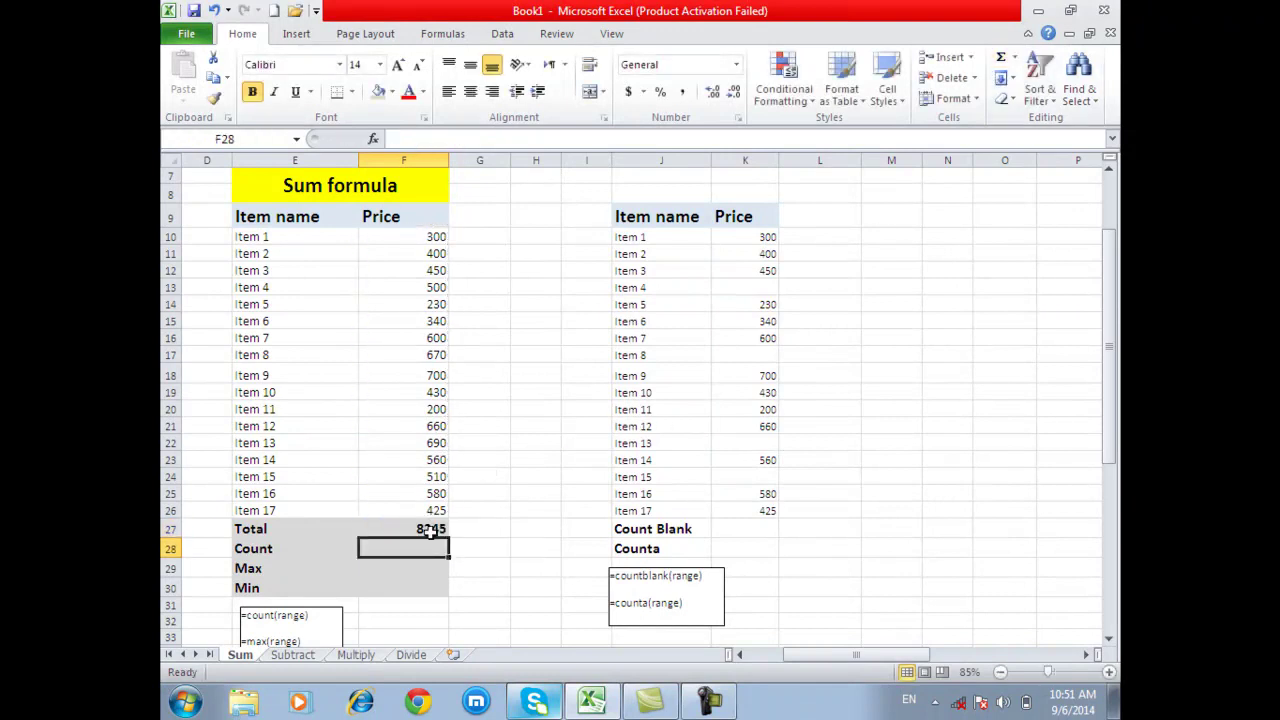
{"action": "left_click", "coordinate": [431, 532]}
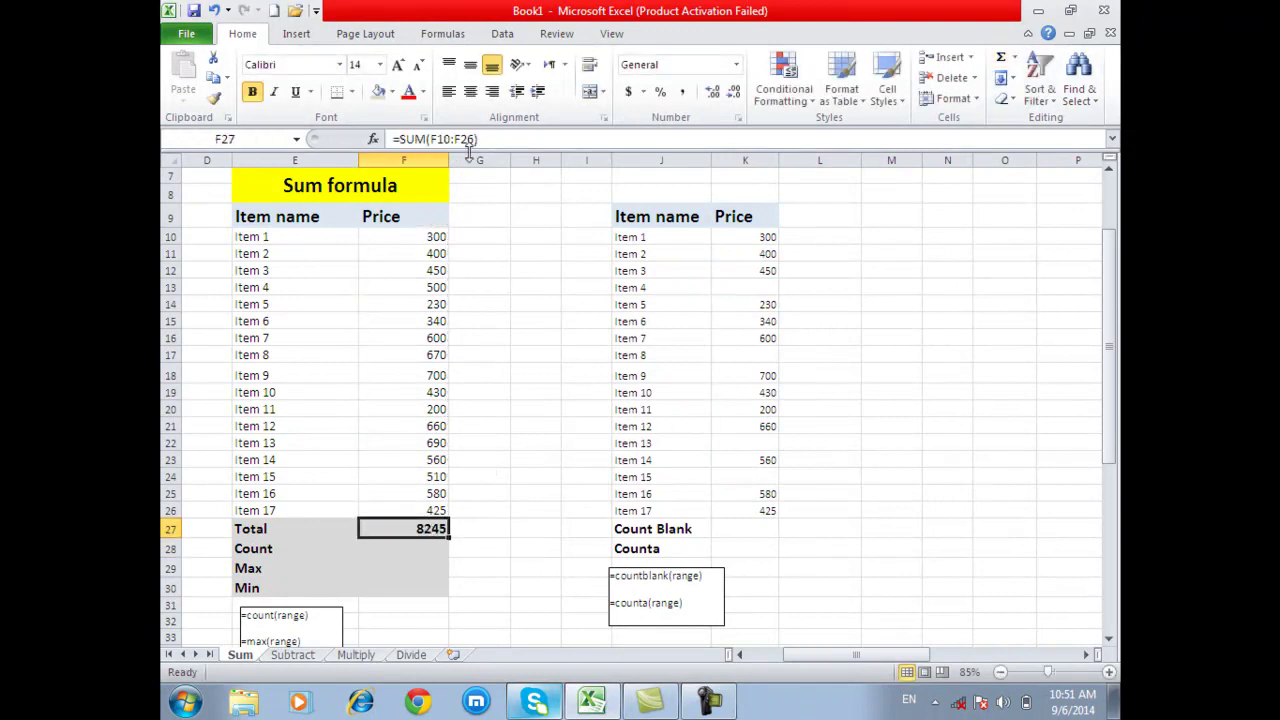
{"action": "key", "text": "Delete"}
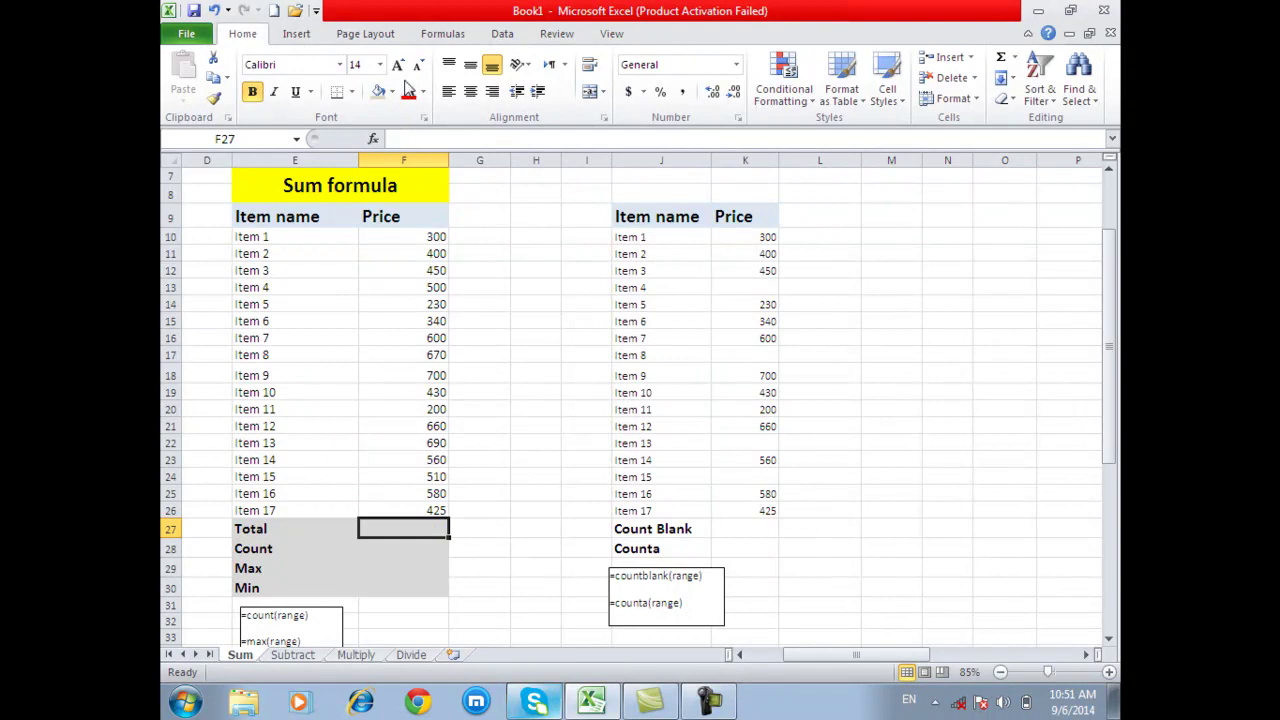
Step: Repeat the AutoSum total in F27 from the Formulas tab and clear it
{"action": "left_click", "coordinate": [442, 33]}
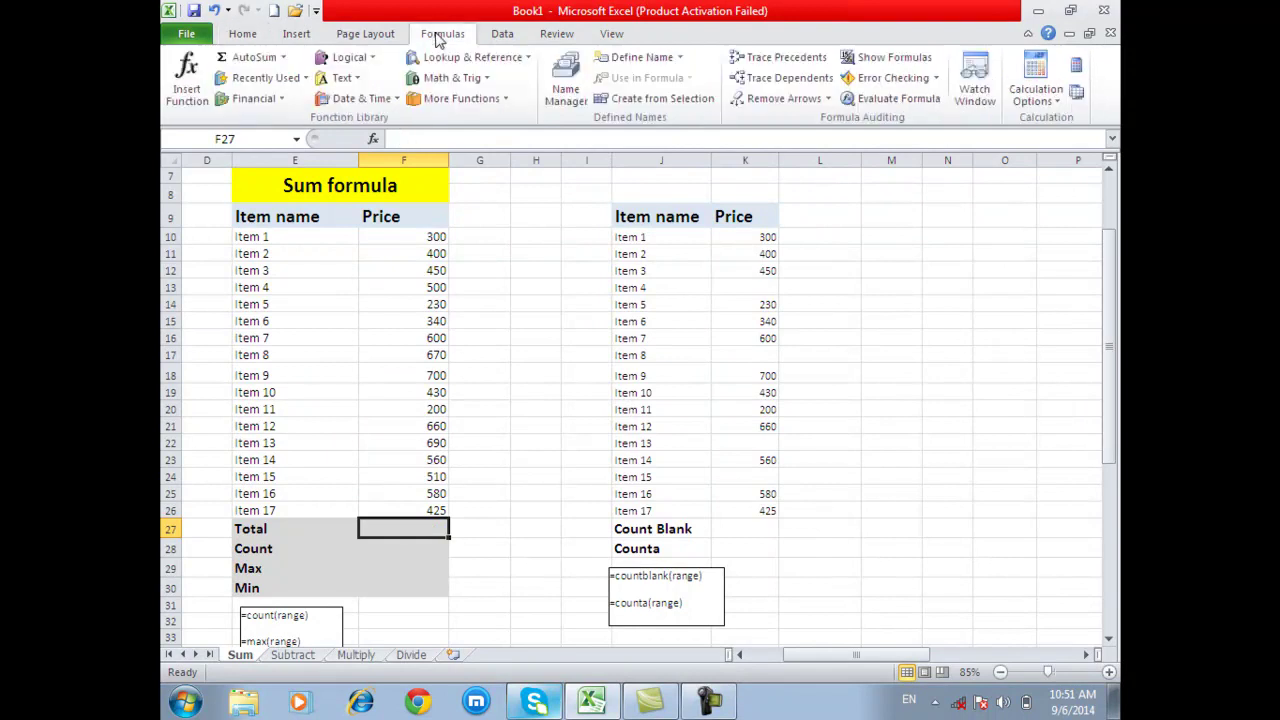
{"action": "left_click", "coordinate": [238, 63]}
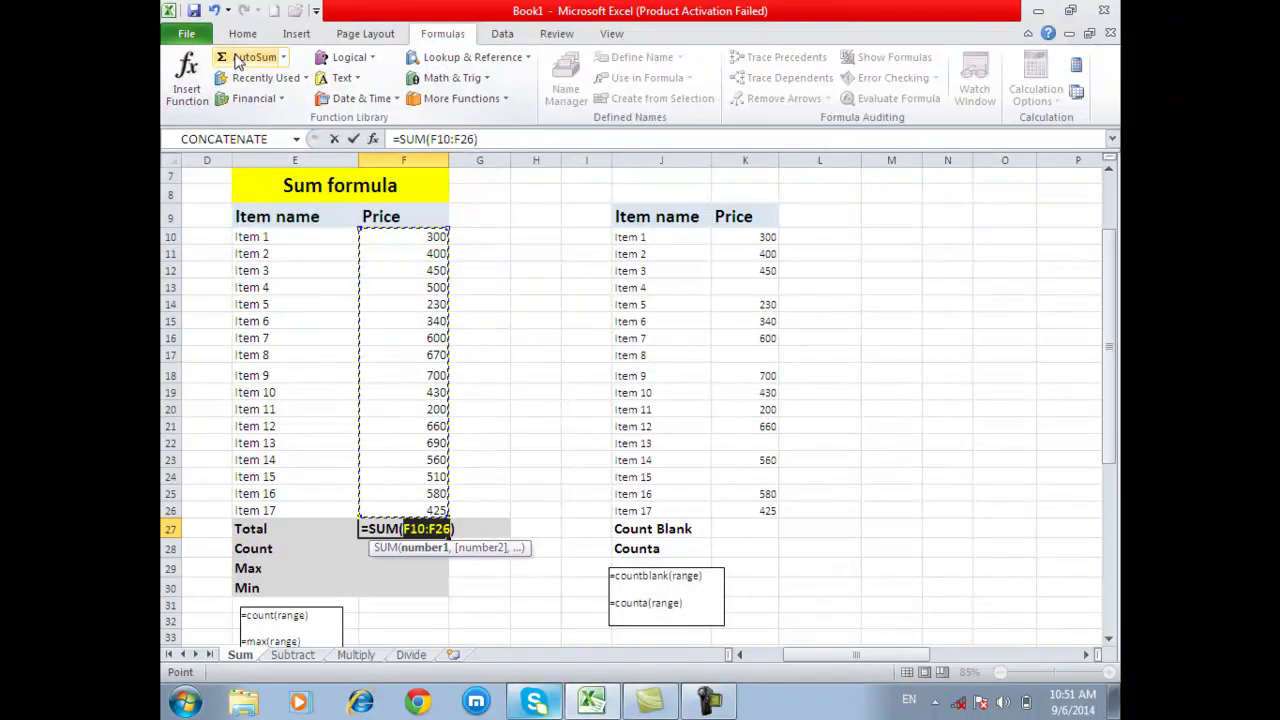
{"action": "key", "text": "Return"}
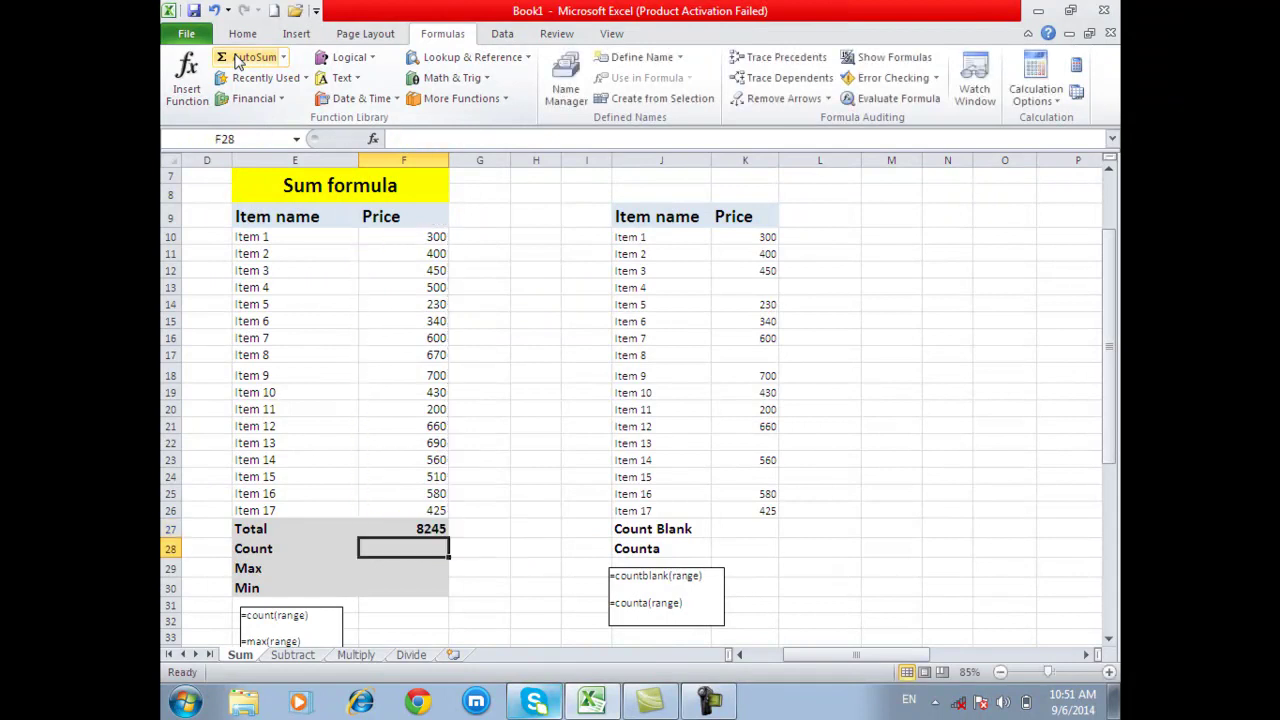
{"action": "left_click", "coordinate": [440, 527]}
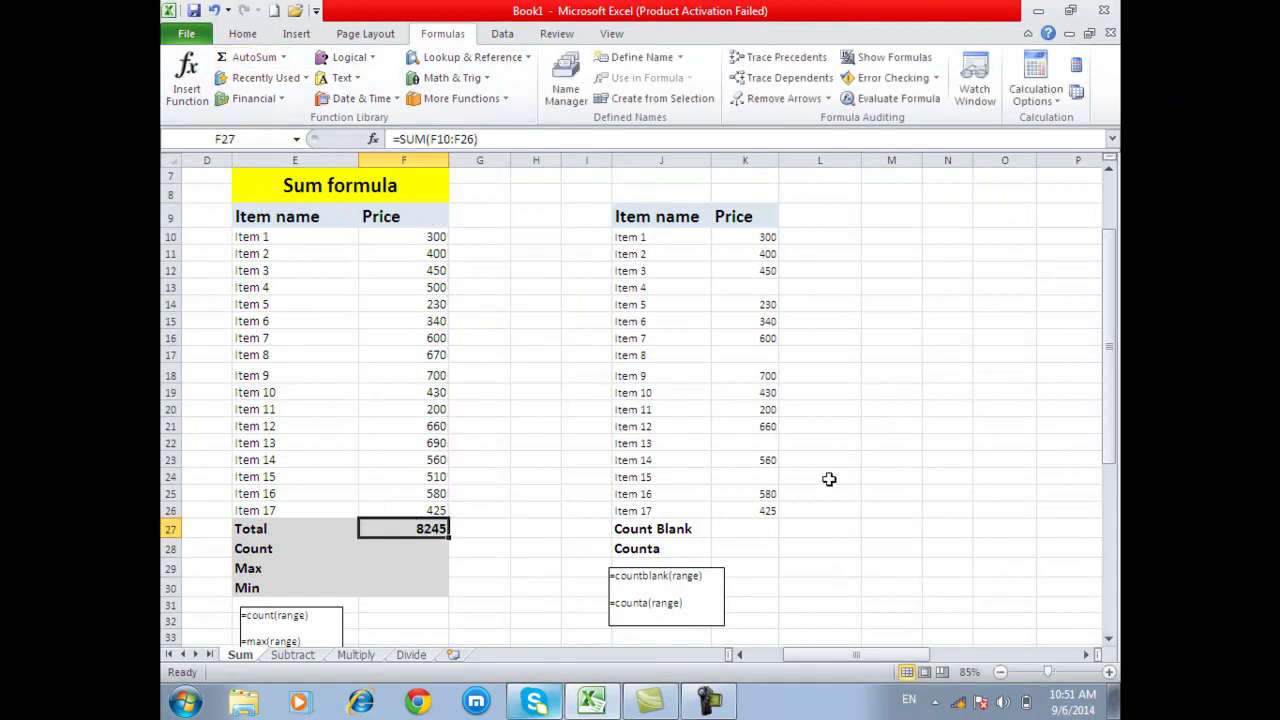
{"action": "left_click", "coordinate": [1001, 703]}
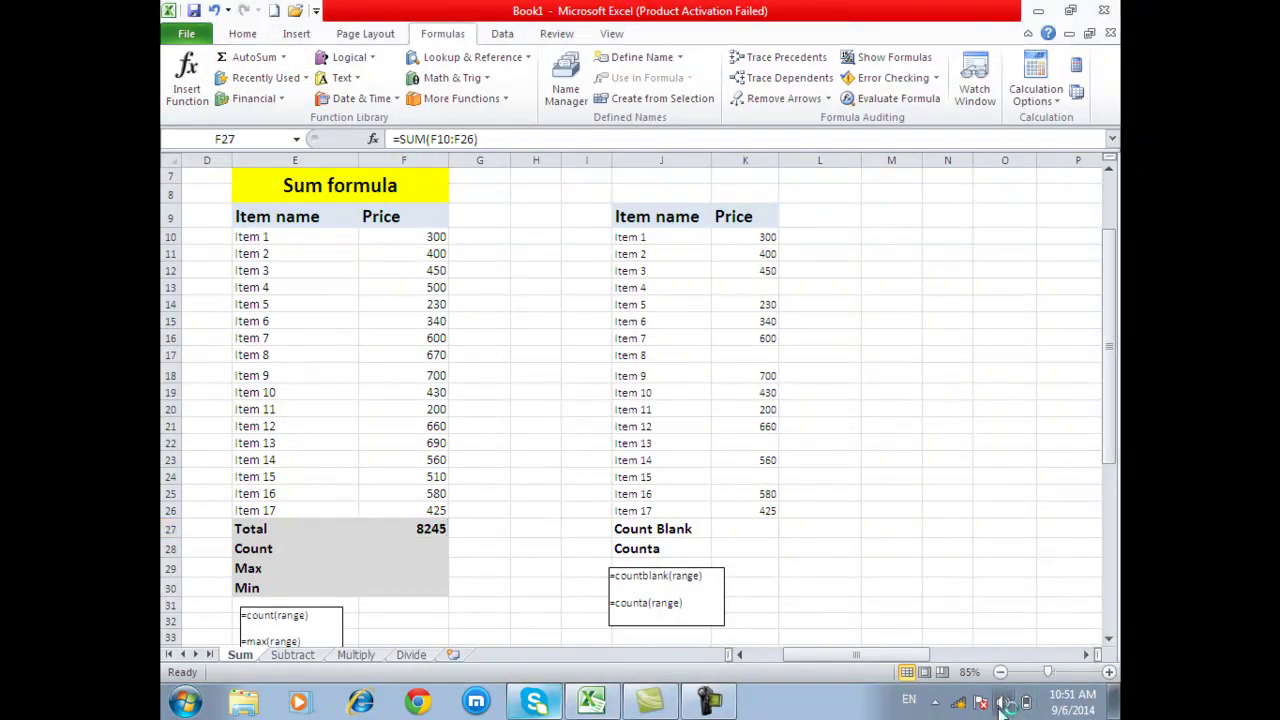
{"action": "left_click", "coordinate": [401, 527]}
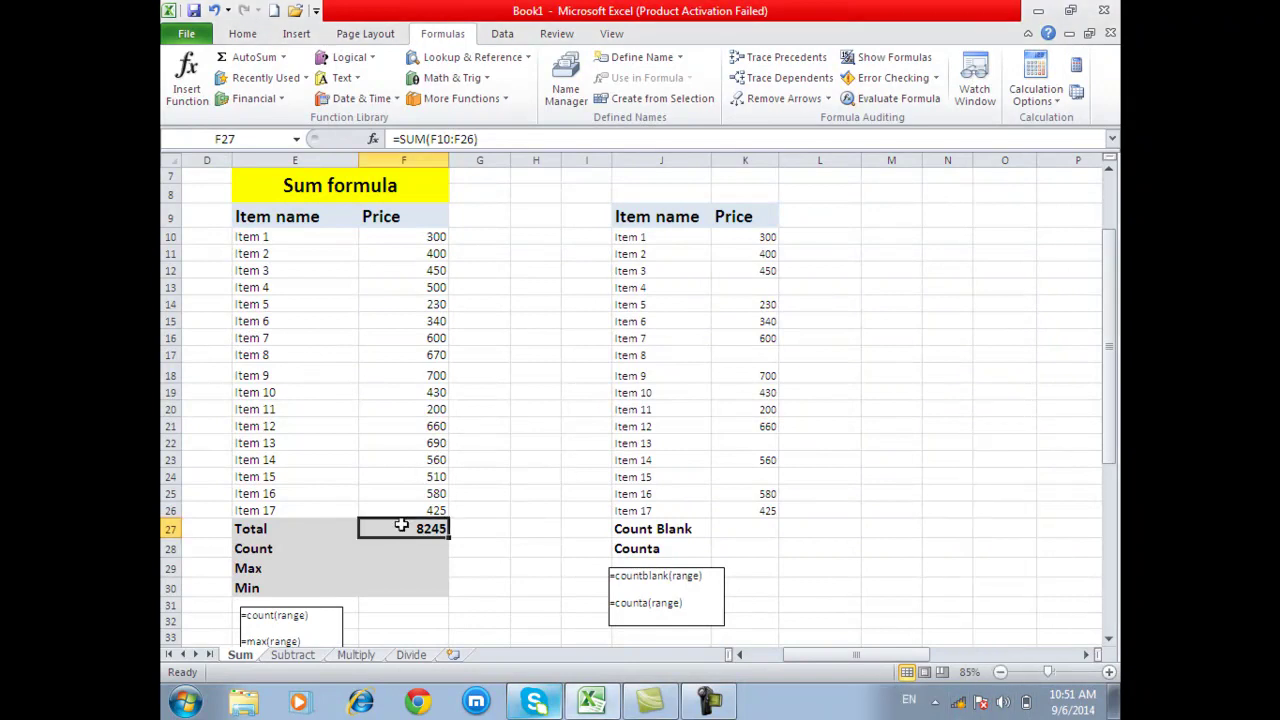
{"action": "key", "text": "Delete"}
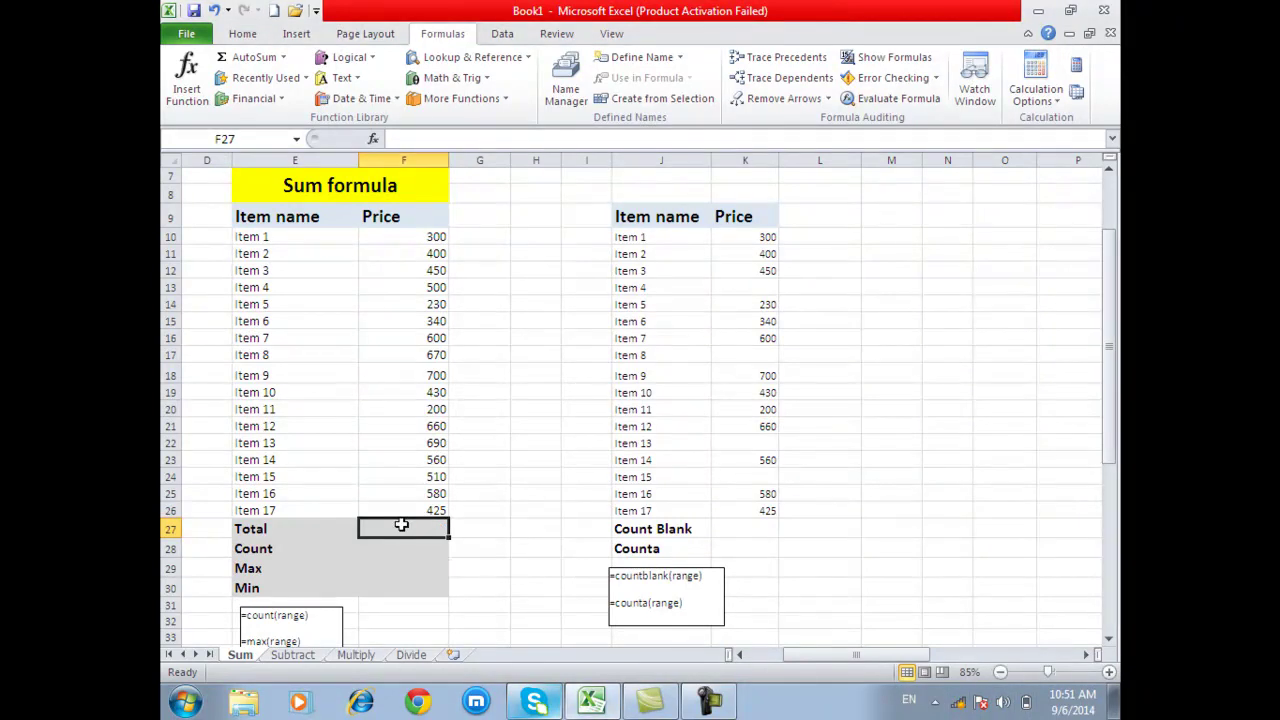
Step: Total the prices in F27 with Alt+=, then delete the result
{"action": "key", "text": "alt+equal"}
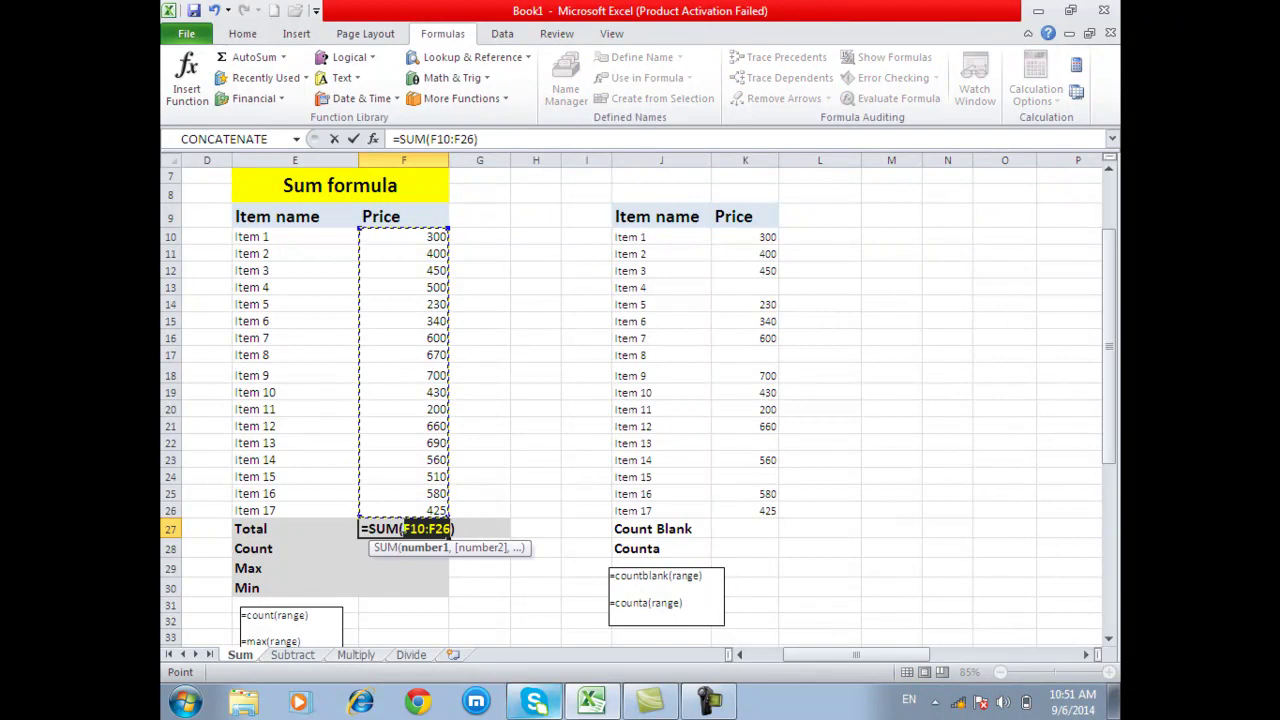
{"action": "key", "text": "Return"}
{"action": "left_click", "coordinate": [401, 527]}
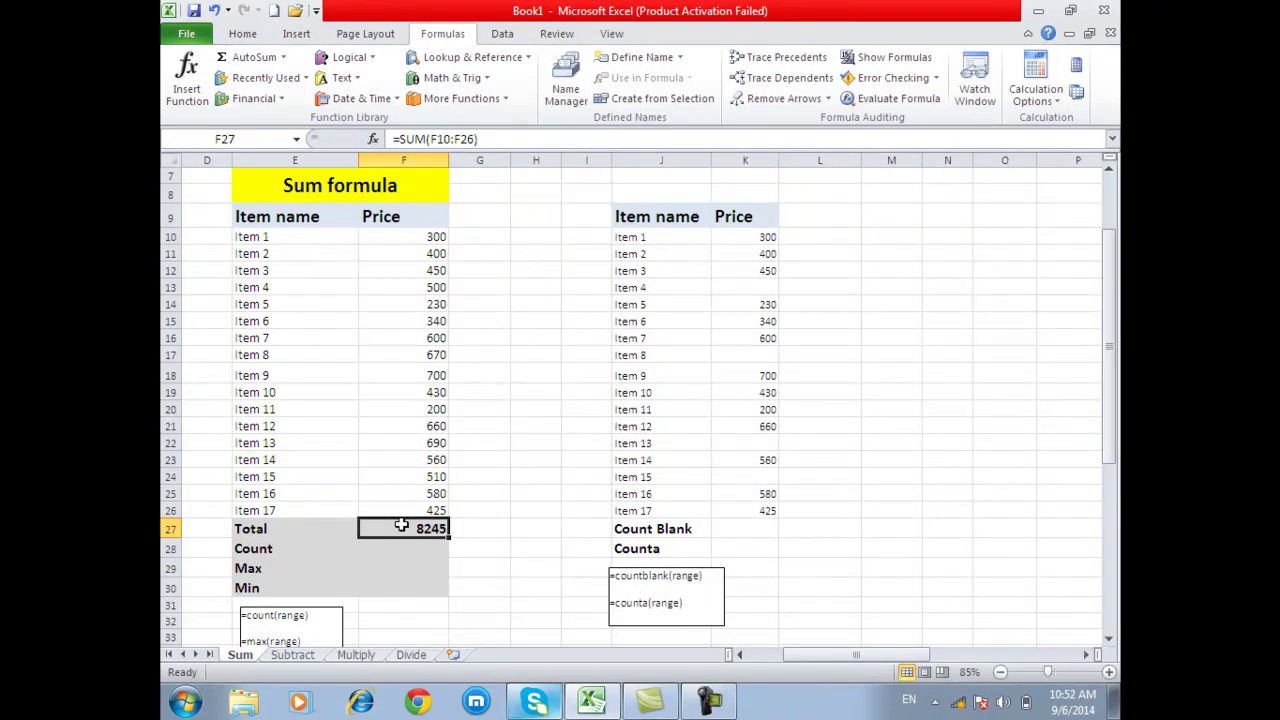
{"action": "key", "text": "Delete"}
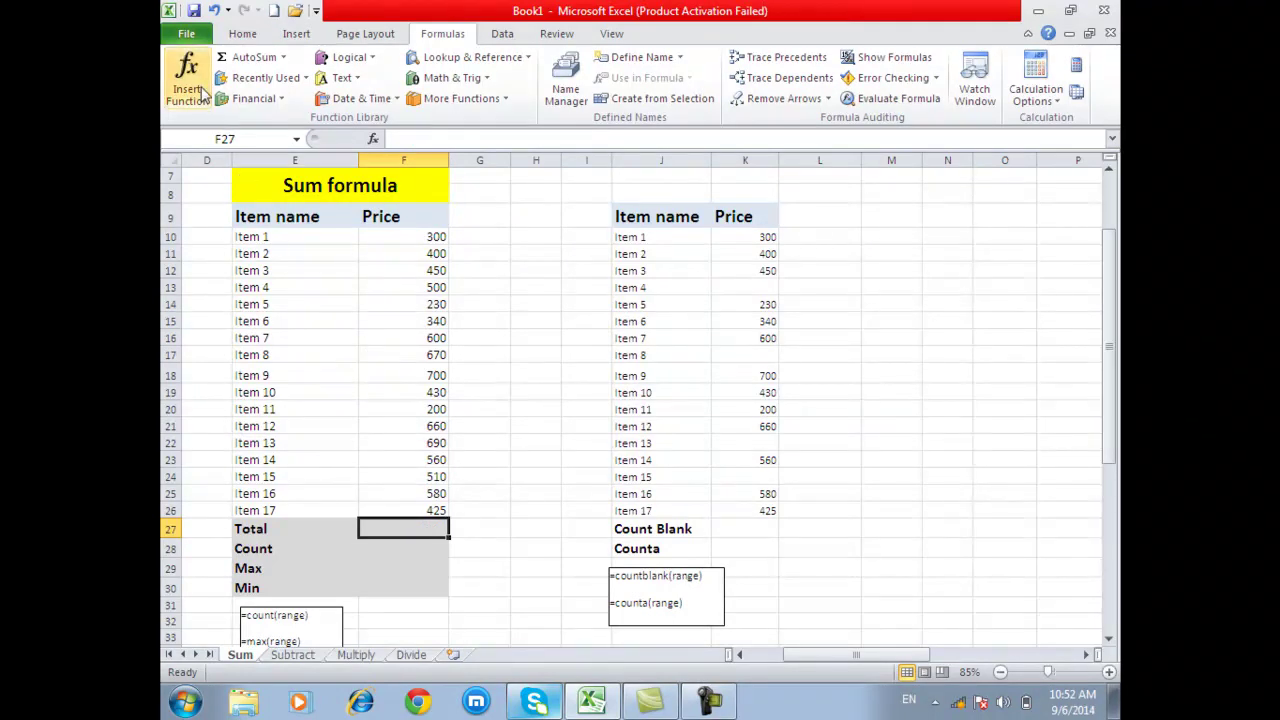
Step: Total F27 with the AutoSum list's Sum option and clear it again
{"action": "left_click", "coordinate": [283, 57]}
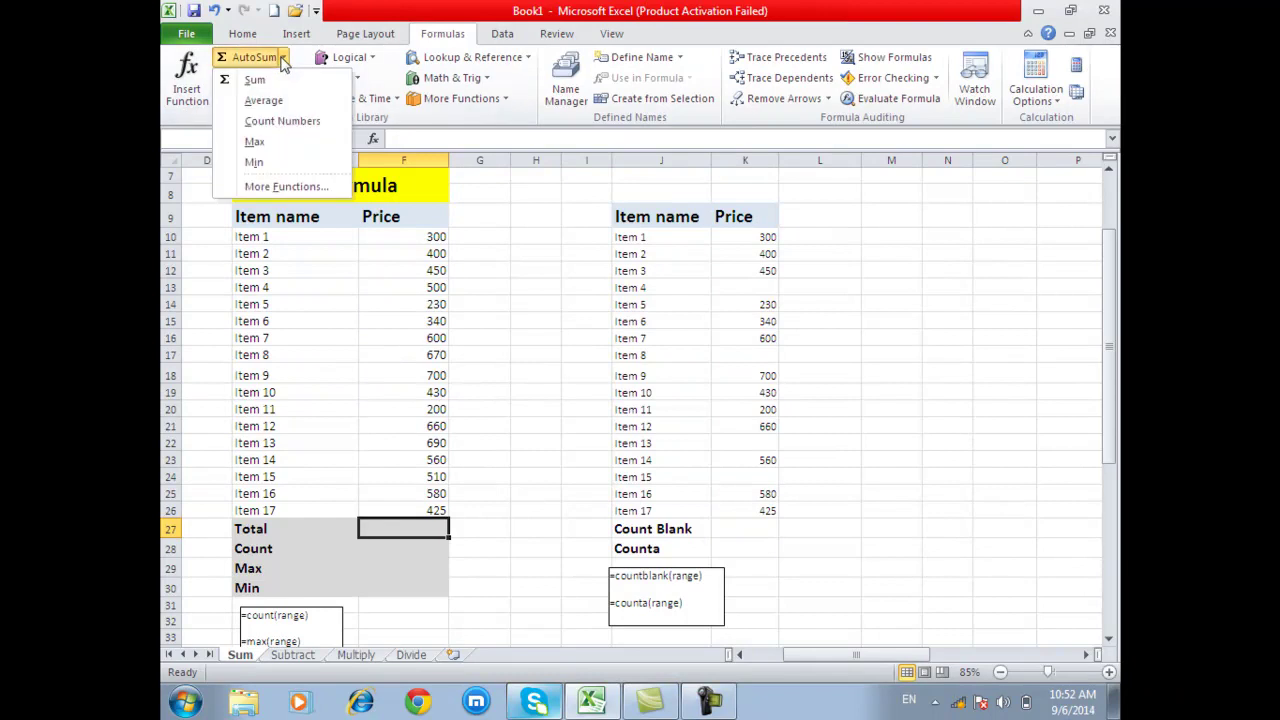
{"action": "left_click", "coordinate": [286, 88]}
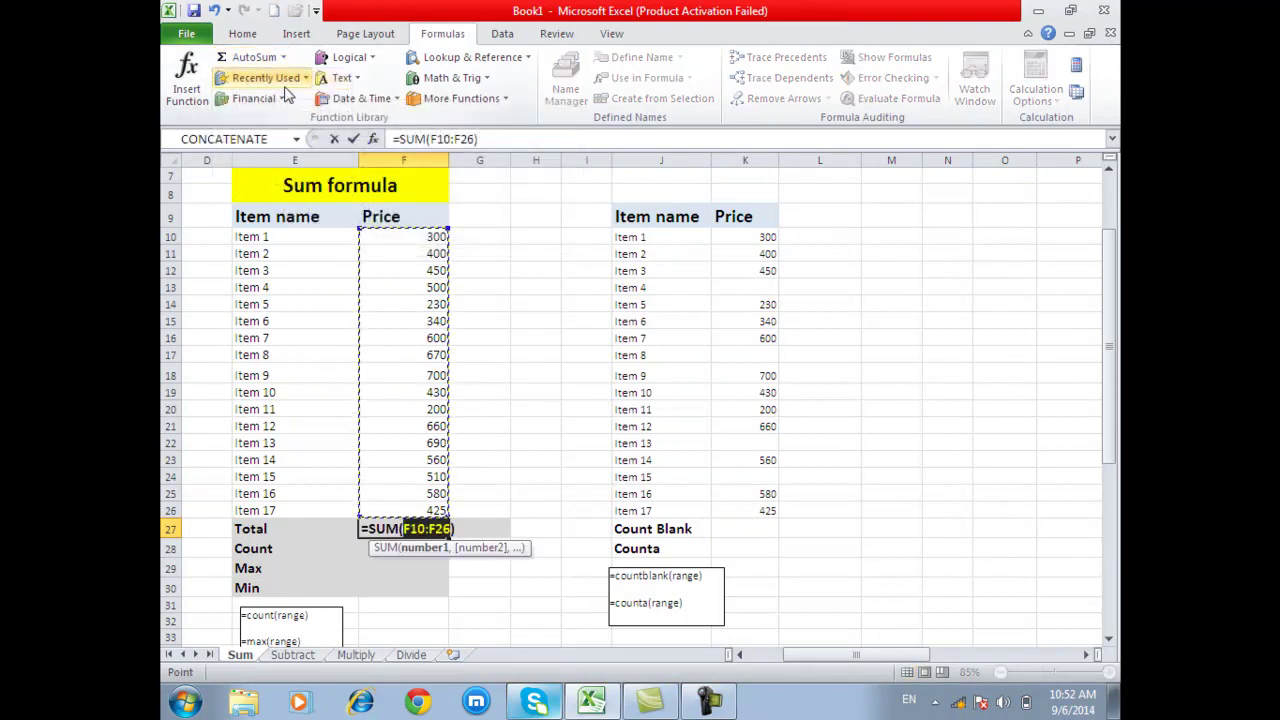
{"action": "key", "text": "ctrl+Return"}
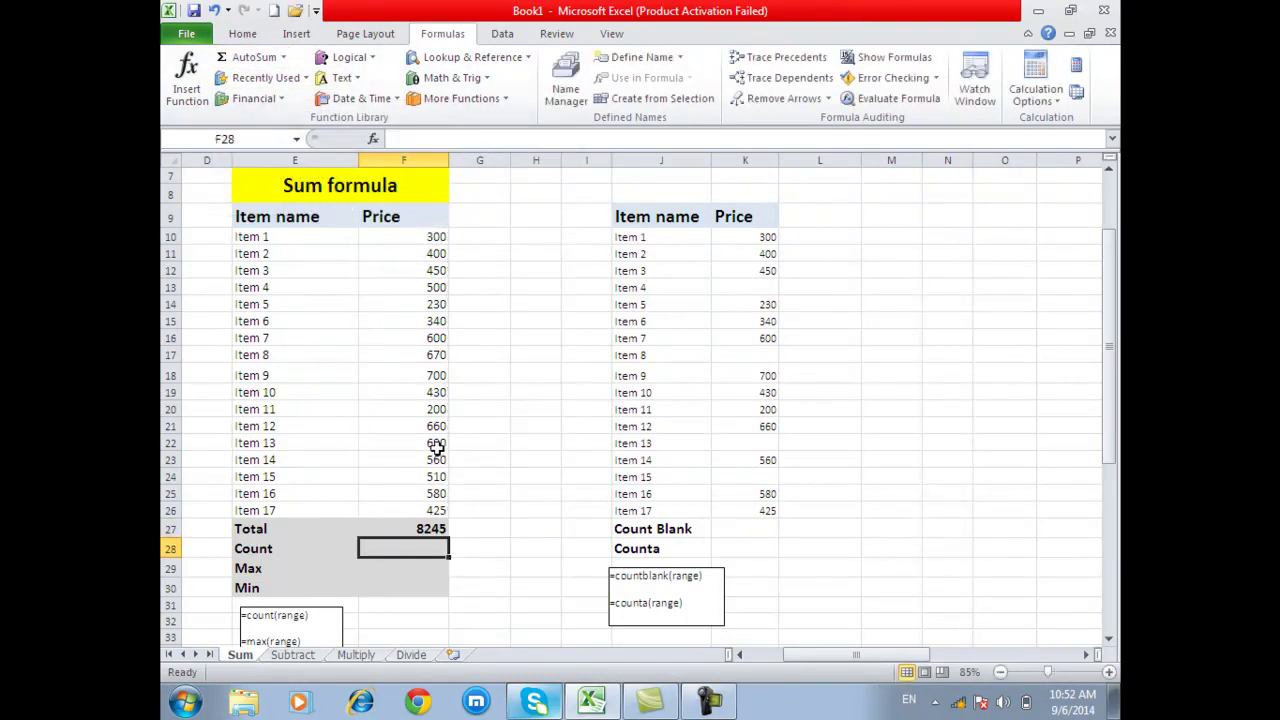
{"action": "key", "text": "Delete"}
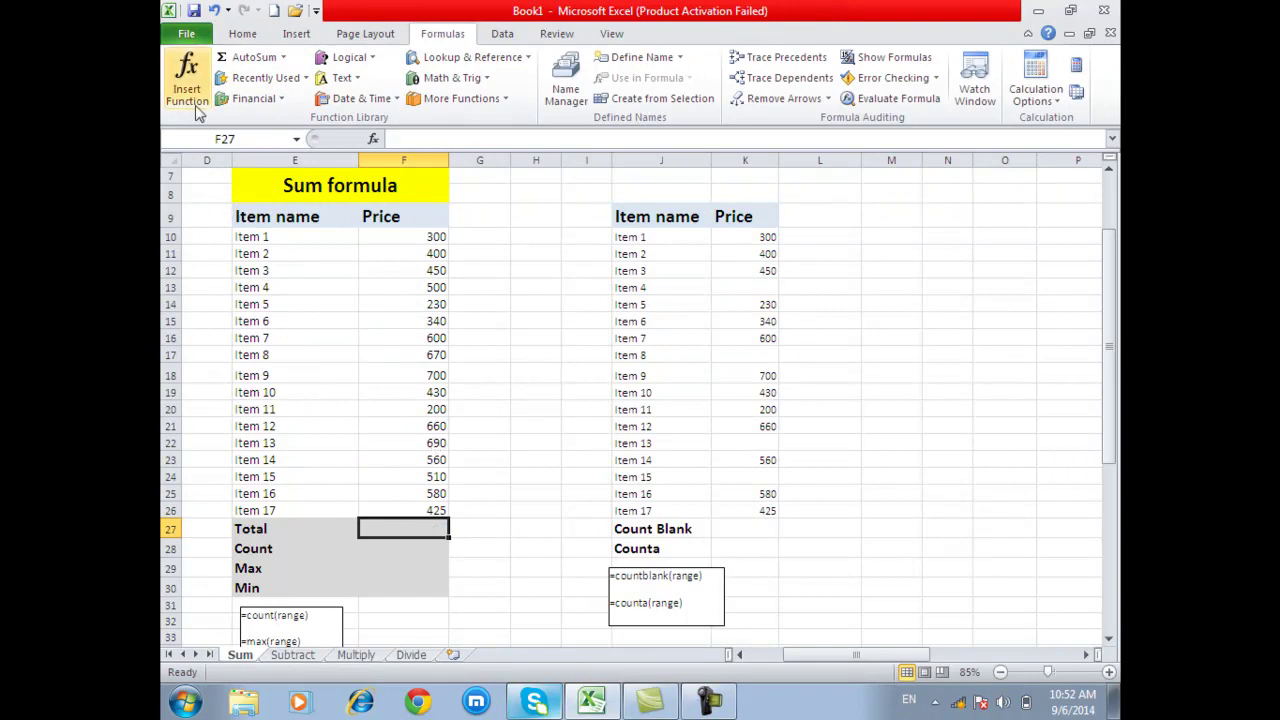
Step: Insert SUM through the function dialog with Number1 set to F10:F26, showing 8245 in F27
{"action": "left_click", "coordinate": [187, 78]}
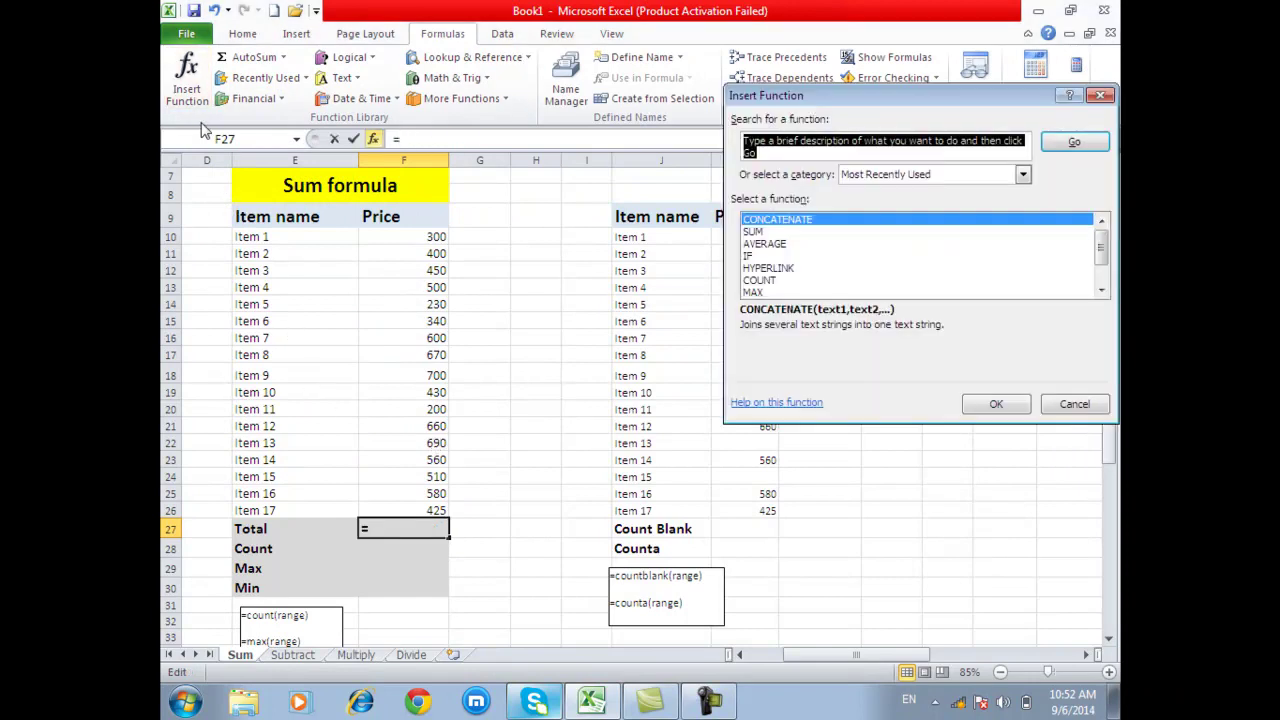
{"action": "left_click", "coordinate": [770, 232]}
{"action": "left_click", "coordinate": [985, 403]}
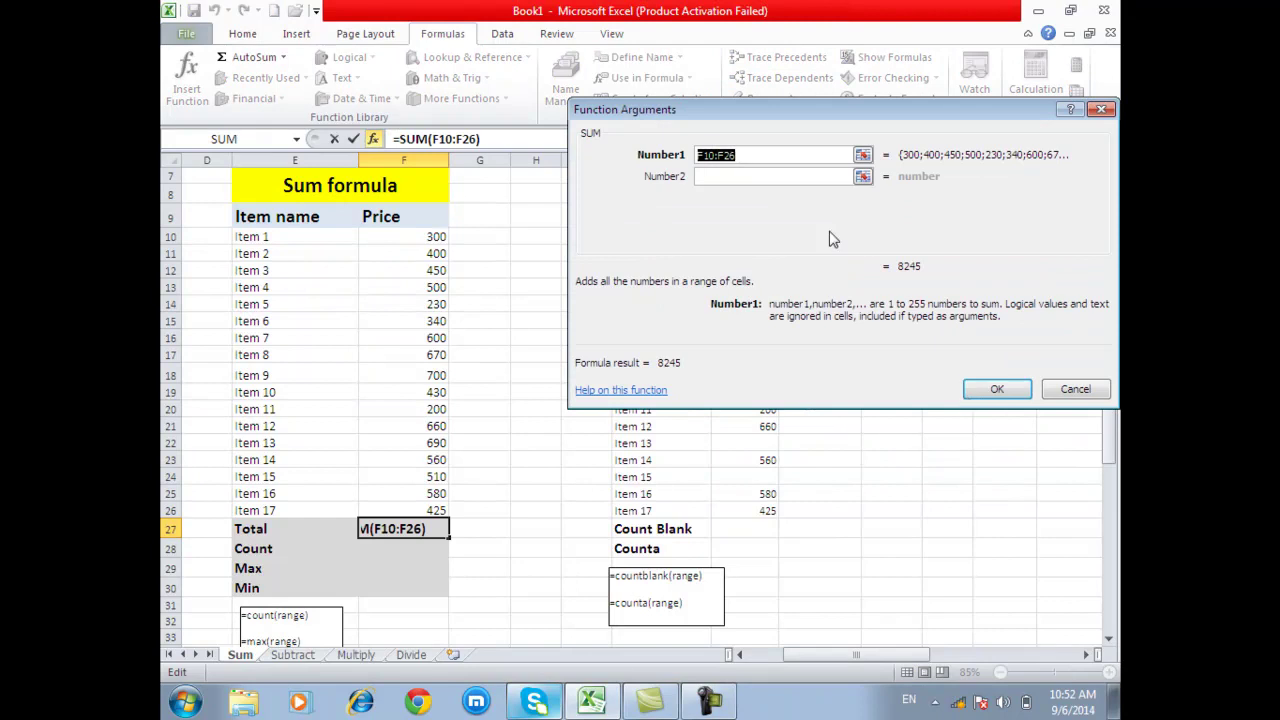
{"action": "left_click", "coordinate": [763, 157]}
{"action": "left_click_drag", "start_coordinate": [763, 157], "coordinate": [594, 168]}
{"action": "key", "text": "BackSpace"}
{"action": "left_click_drag", "start_coordinate": [430, 237], "coordinate": [428, 508]}
{"action": "left_click", "coordinate": [862, 155]}
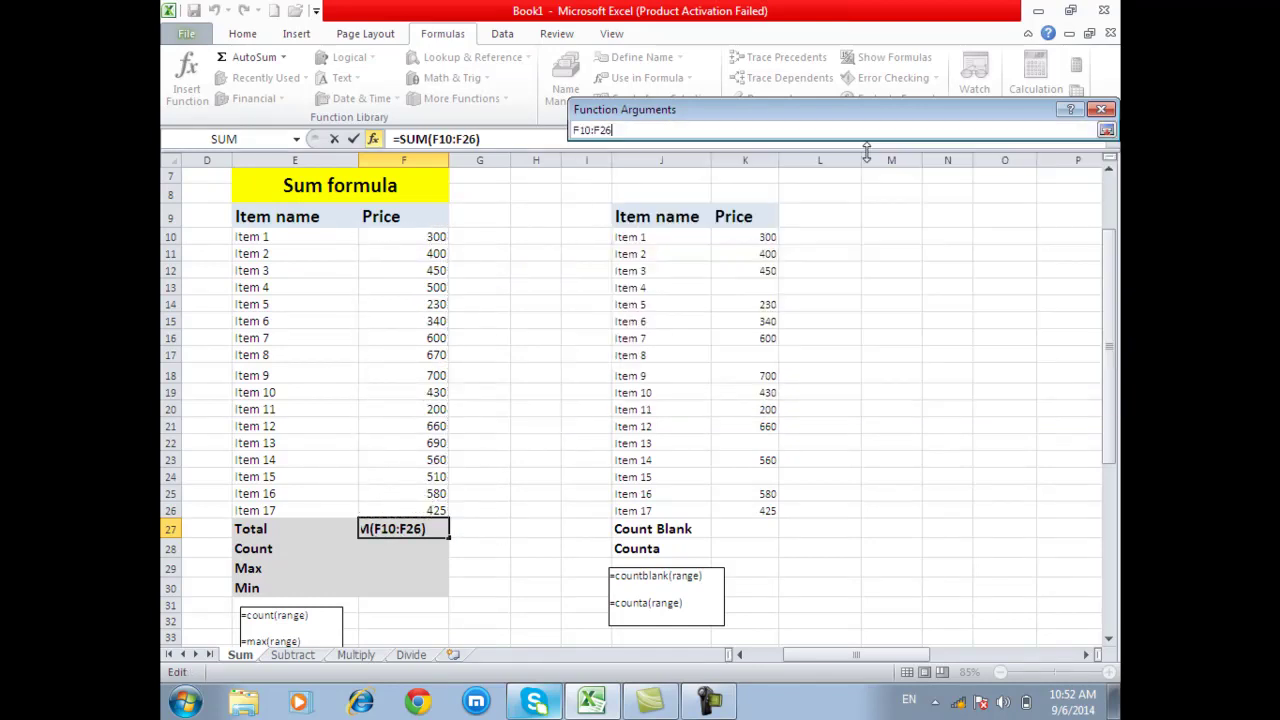
{"action": "key", "text": "BackSpace"}
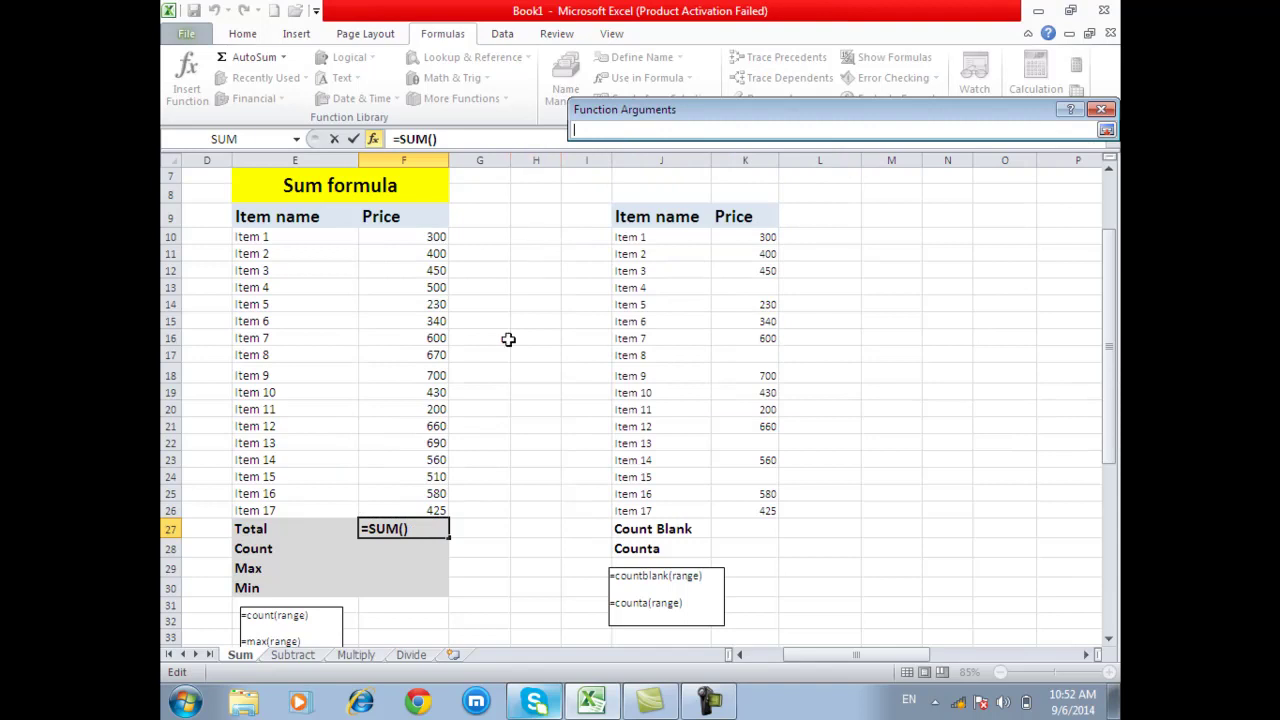
{"action": "left_click_drag", "start_coordinate": [408, 240], "coordinate": [408, 503]}
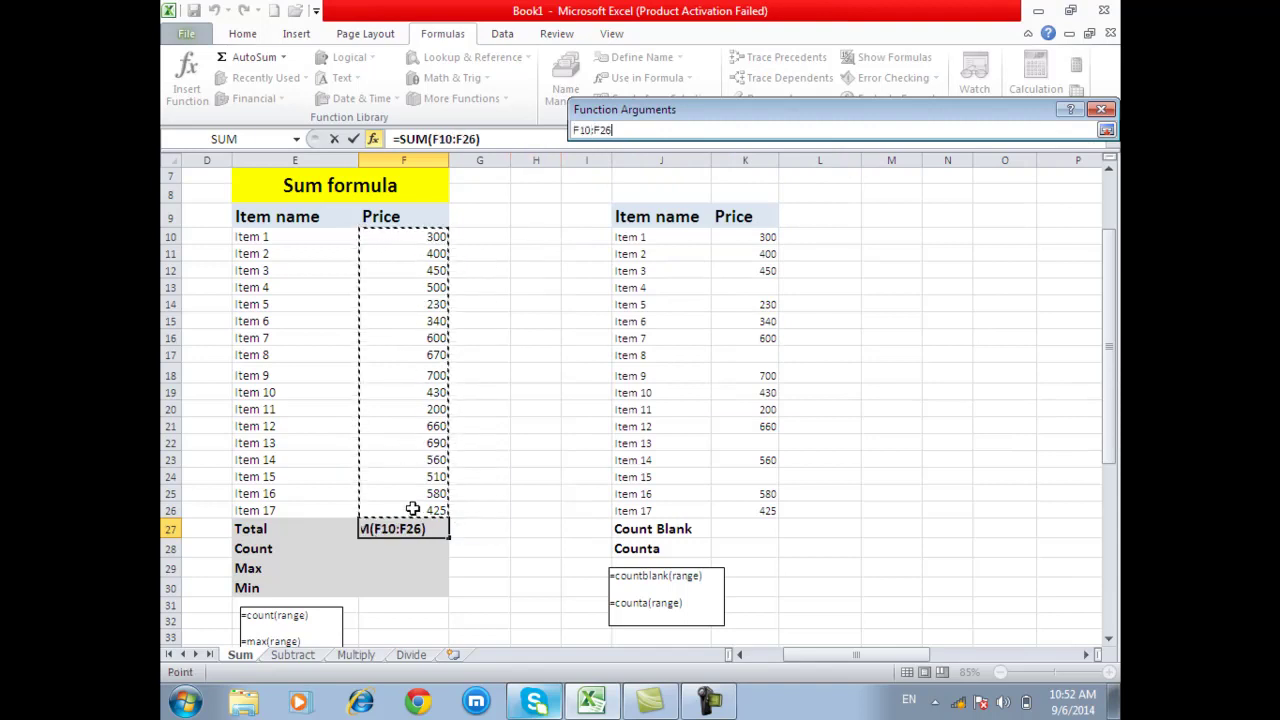
{"action": "left_click", "coordinate": [1106, 131]}
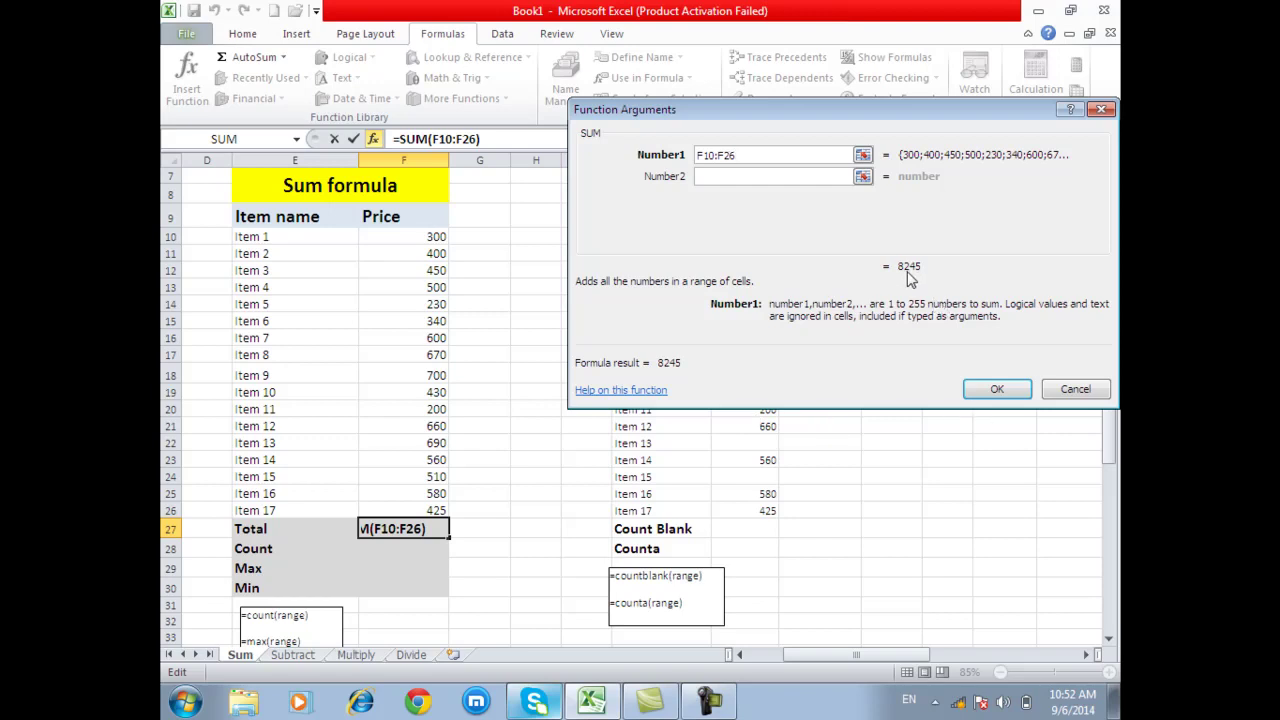
{"action": "left_click", "coordinate": [973, 391]}
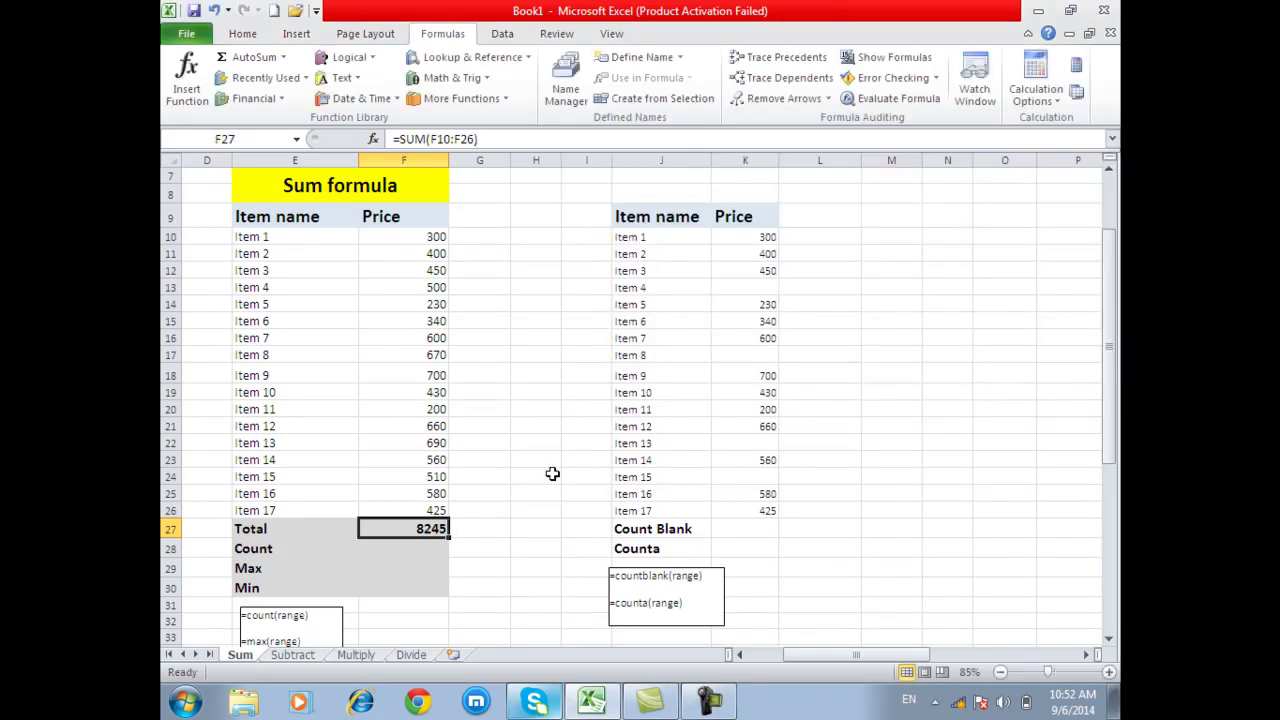
Step: Review the F27 SUM formula's range, then clear the Total cell
{"action": "key", "text": "F2"}
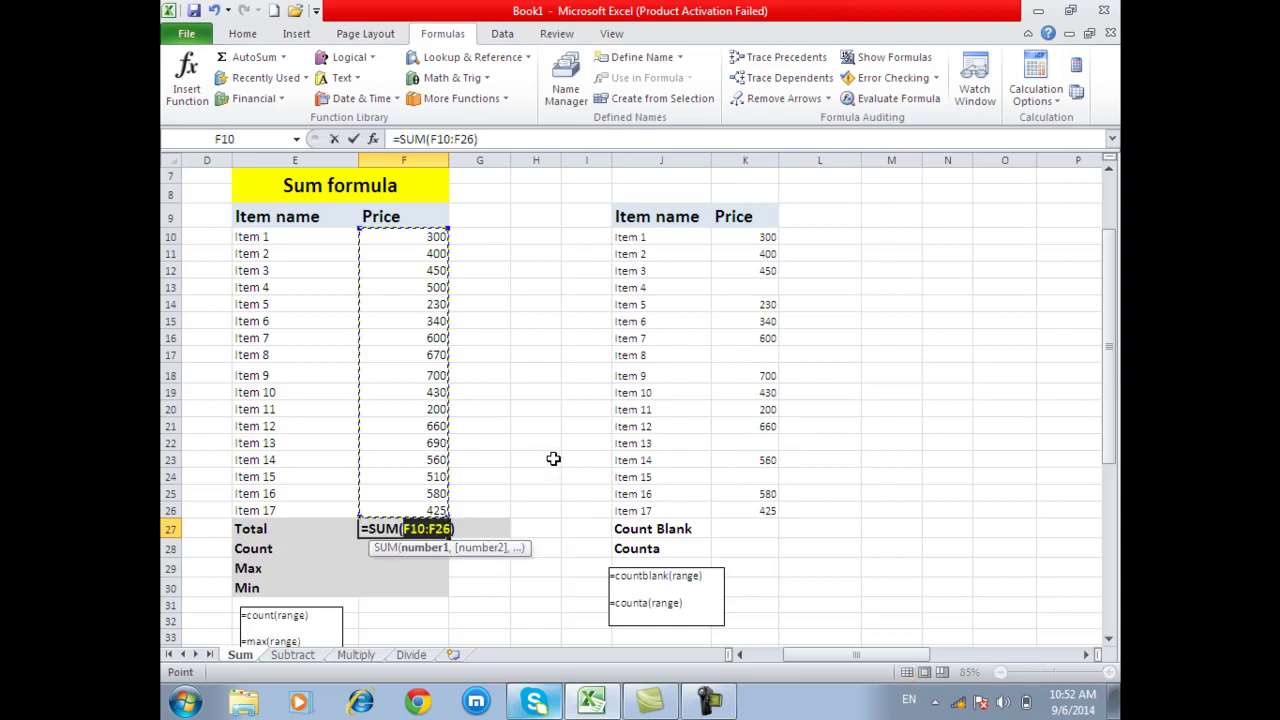
{"action": "key", "text": "Return"}
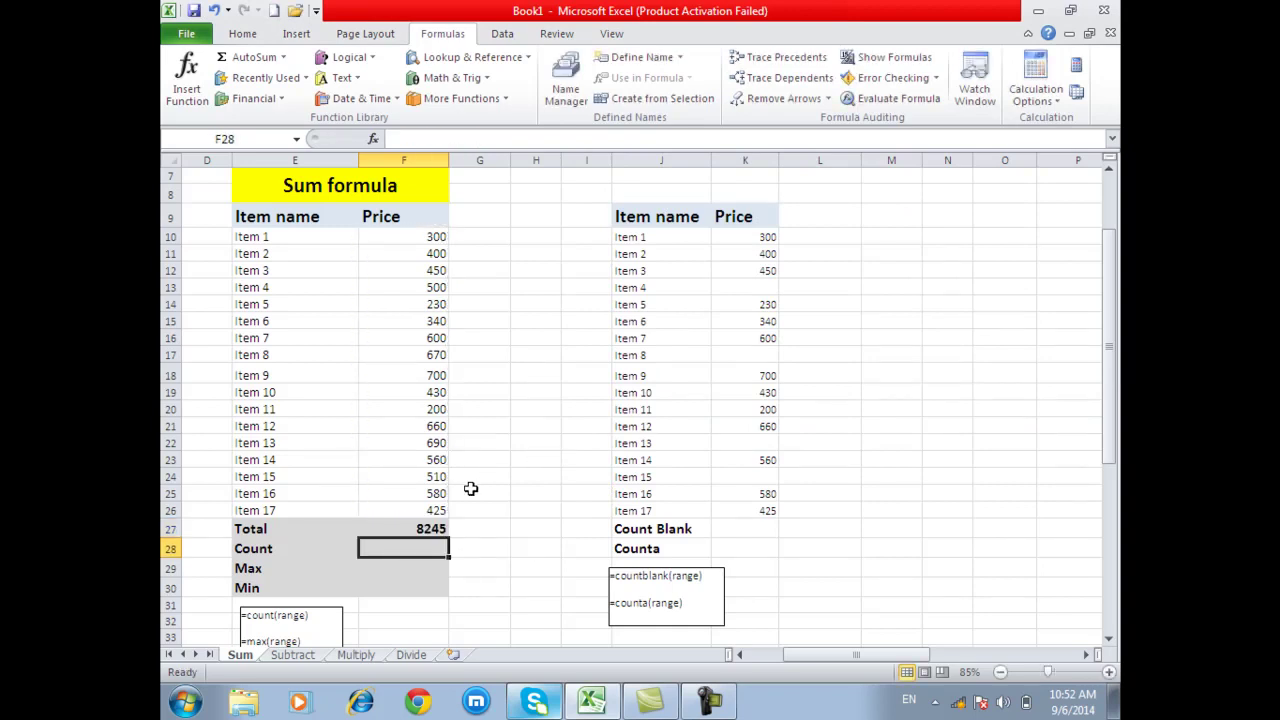
{"action": "key", "text": "Up"}
{"action": "key", "text": "Delete"}
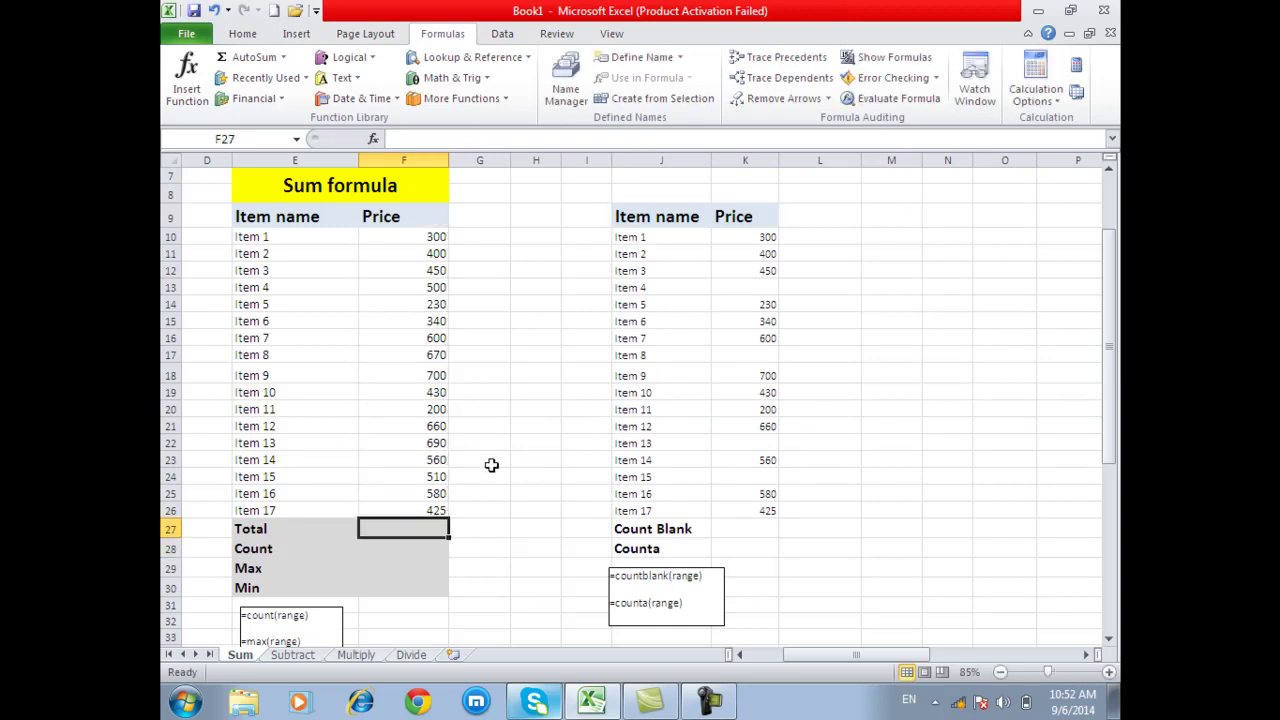
Step: Type =SUM(F10:F26) into F27 by dragging over the prices, then delete it
{"action": "type", "text": "="}
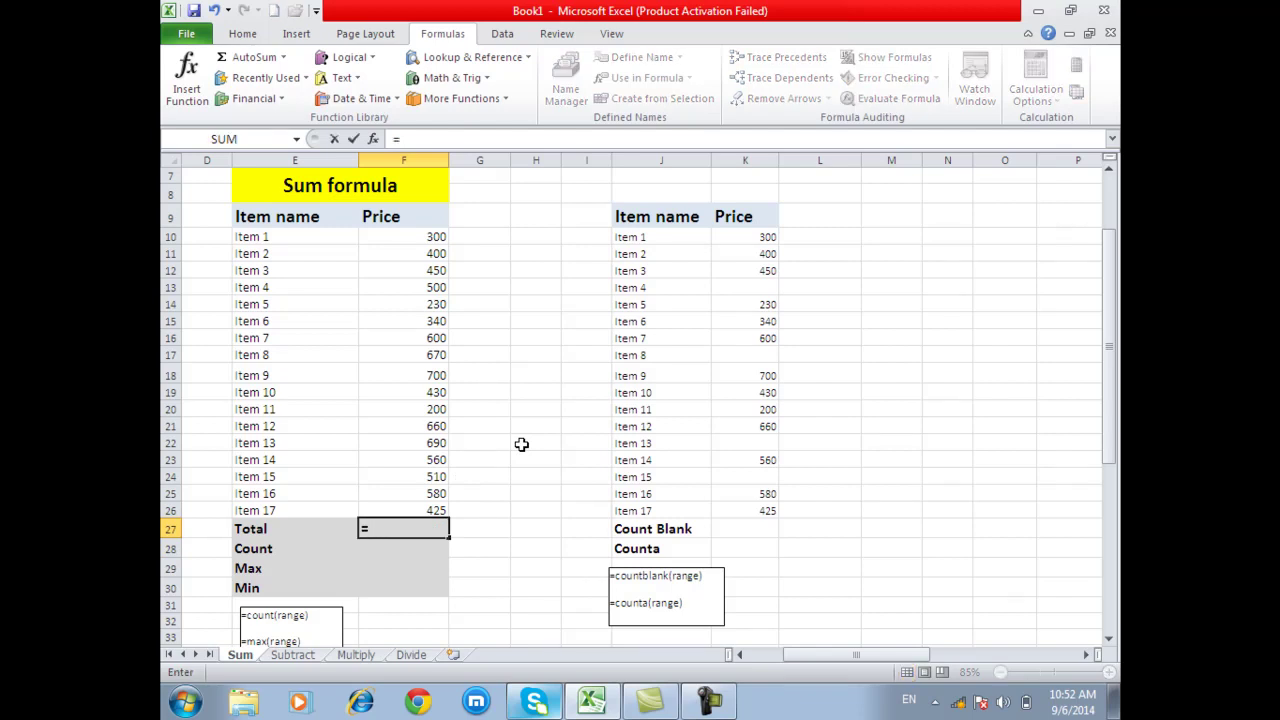
{"action": "type", "text": "s"}
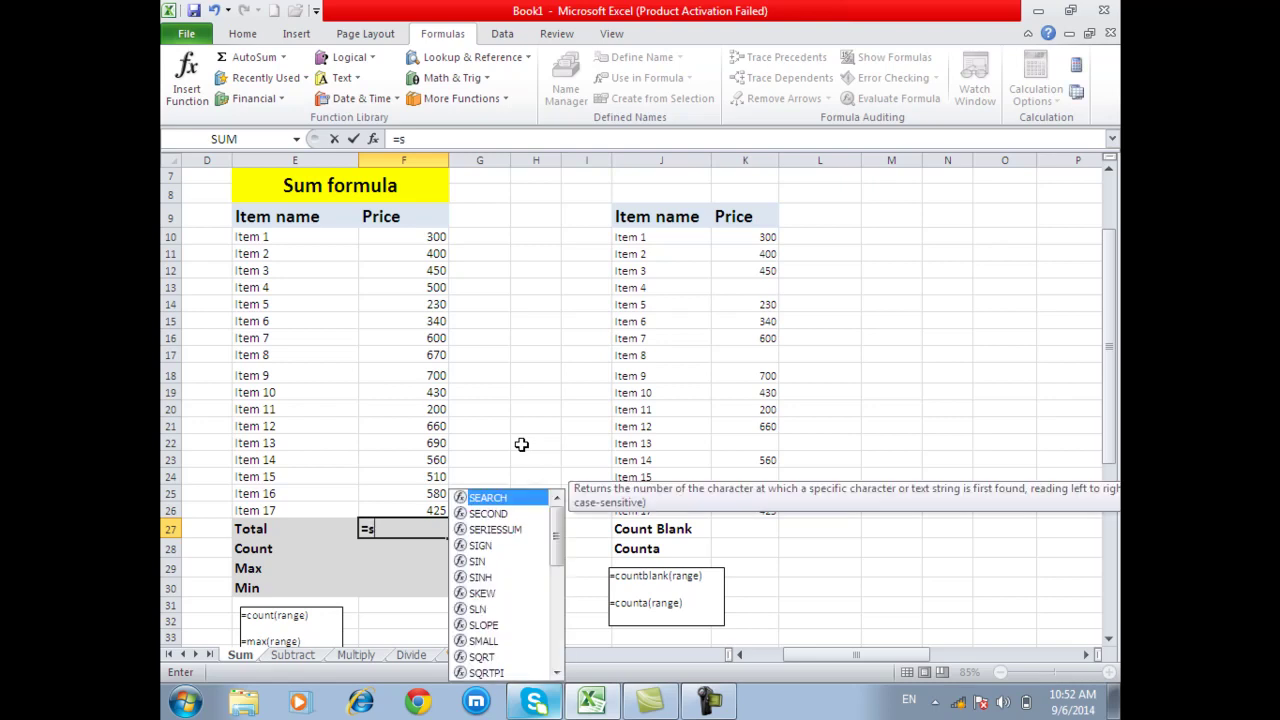
{"action": "type", "text": "um"}
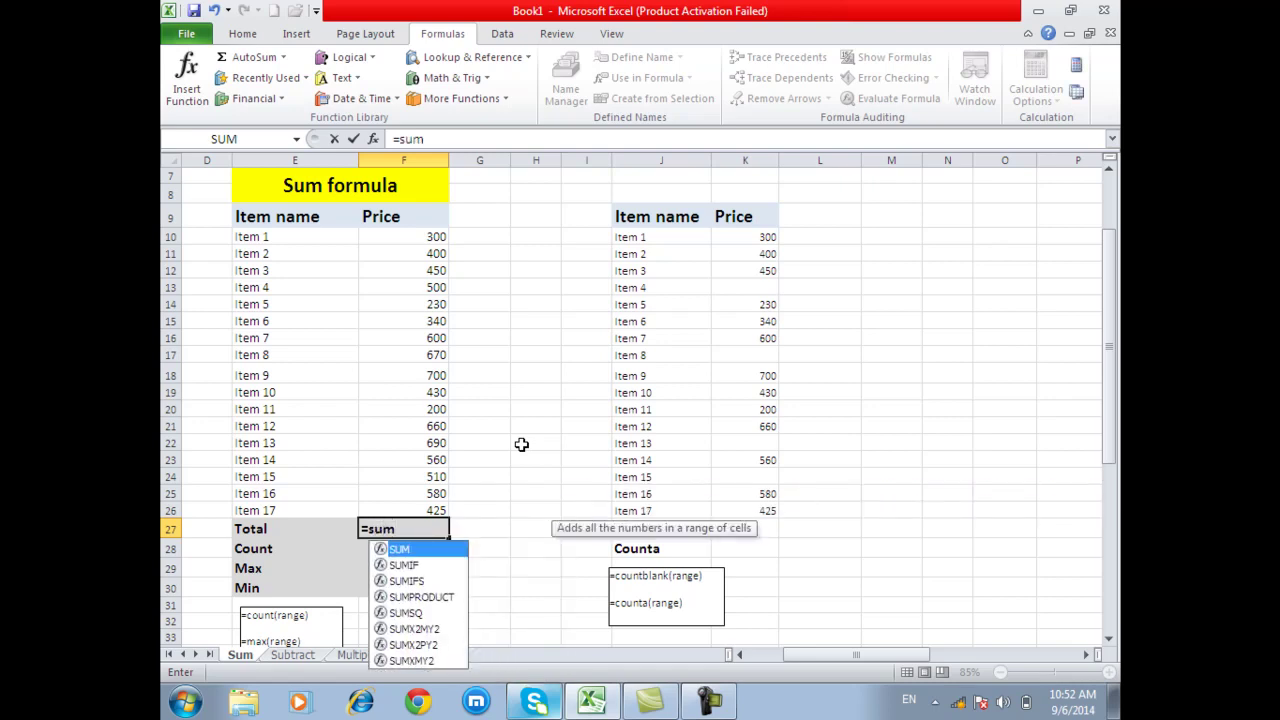
{"action": "type", "text": "("}
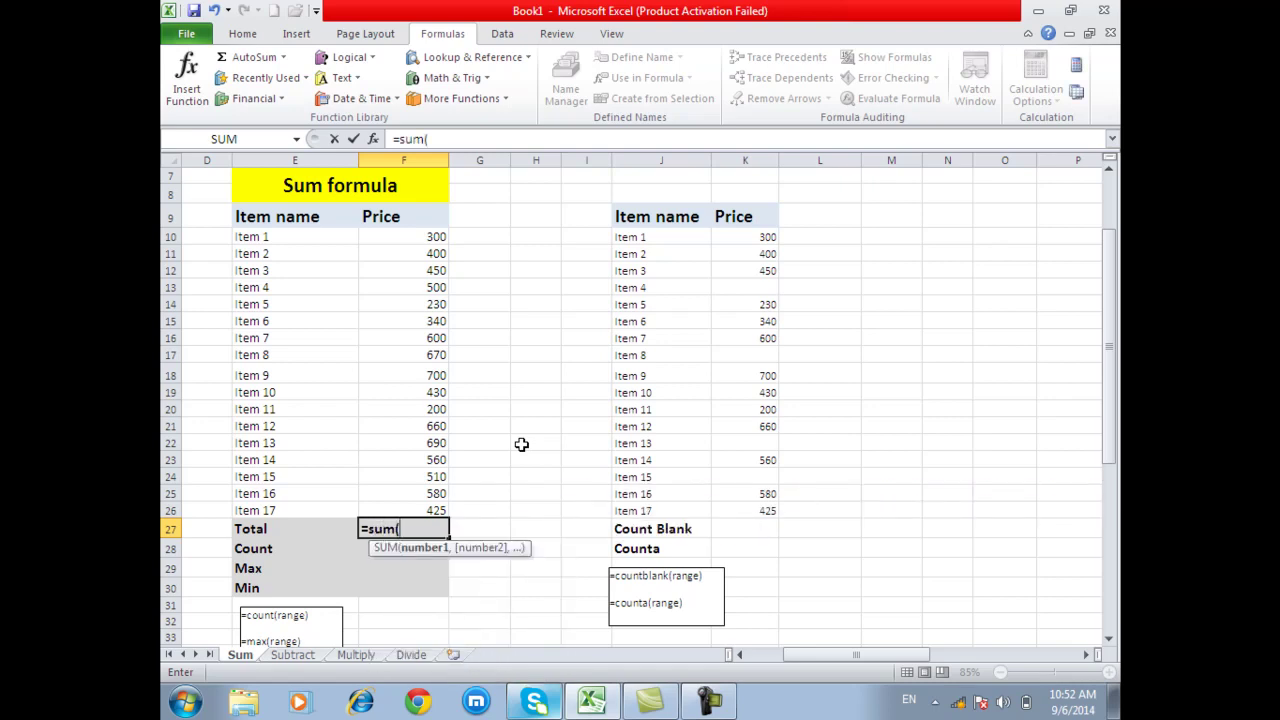
{"action": "left_click_drag", "start_coordinate": [400, 238], "coordinate": [405, 510]}
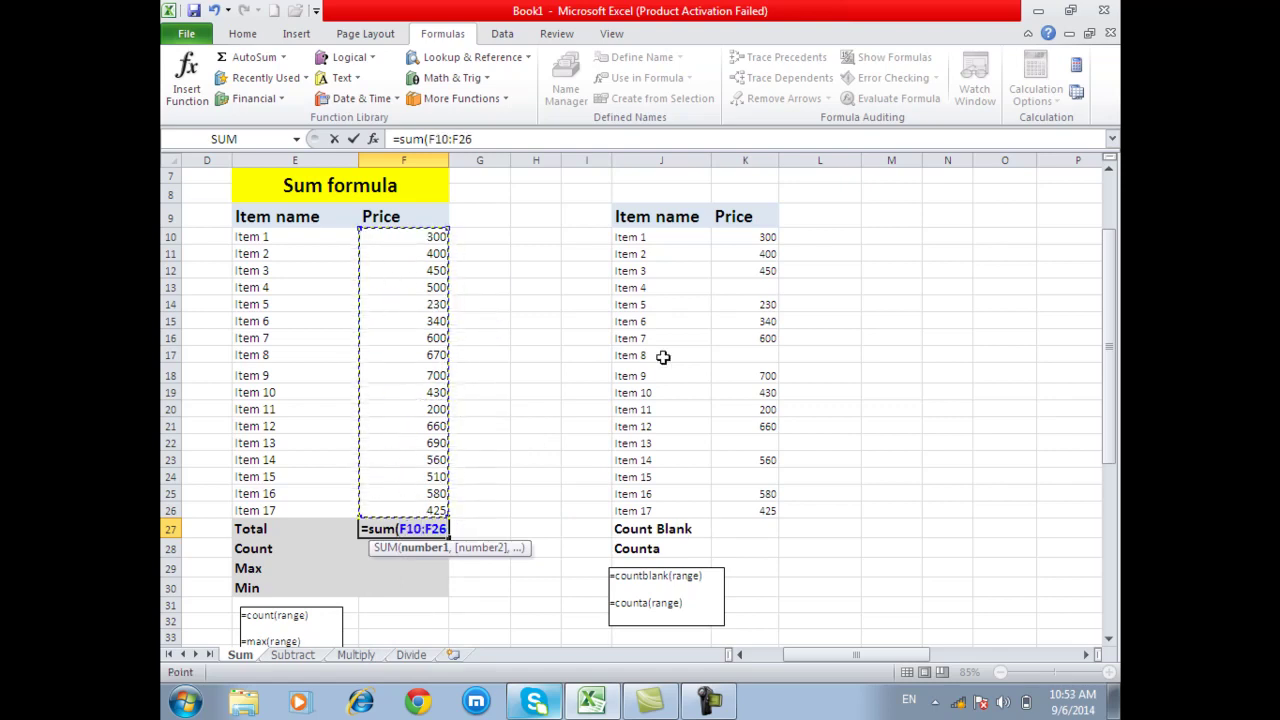
{"action": "type", "text": ")"}
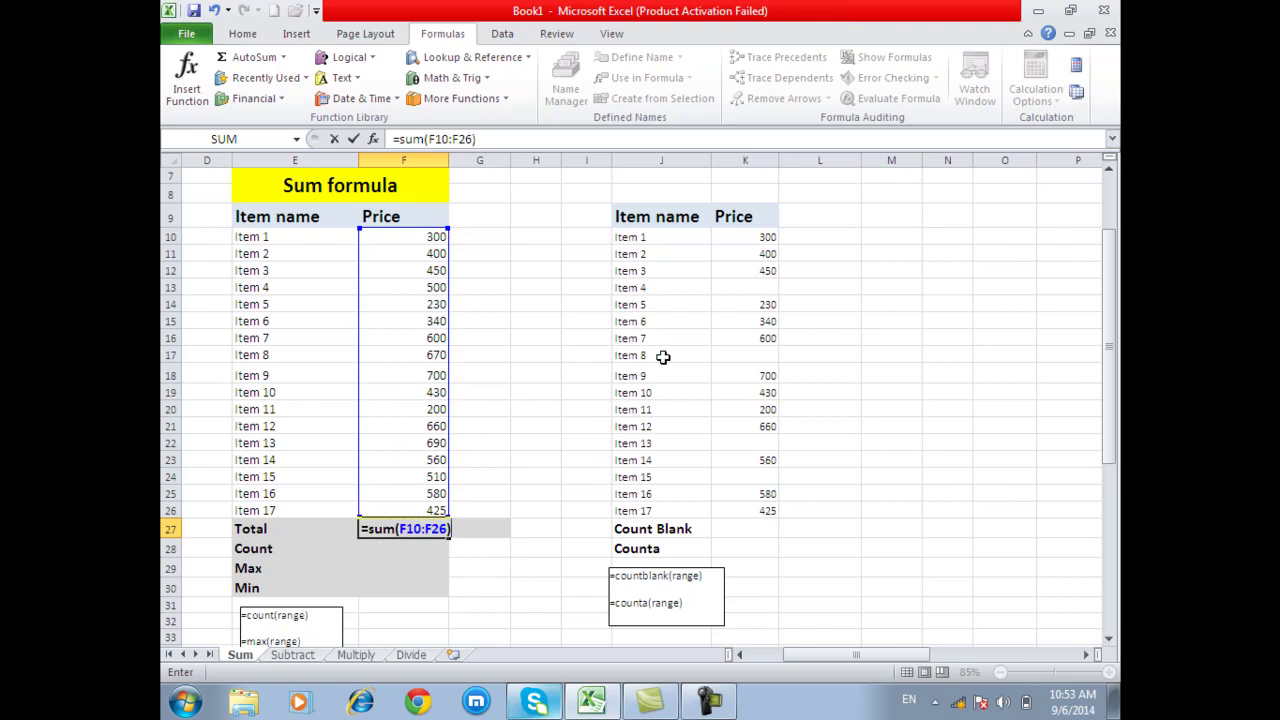
{"action": "key", "text": "Return"}
{"action": "key", "text": "Up"}
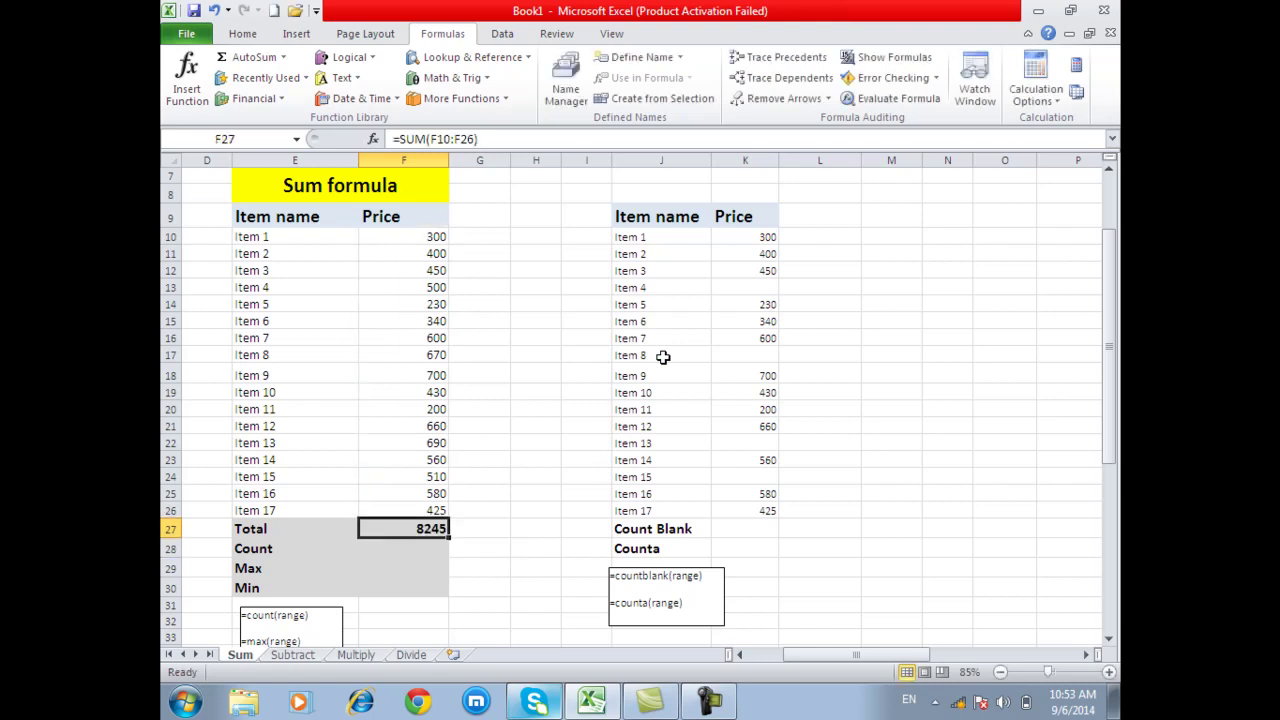
{"action": "key", "text": "Delete"}
Step: Re-enter =SUM(F10:F26) with Ctrl+Enter, delete it, and start retyping =sum(F10
{"action": "type", "text": "=su"}
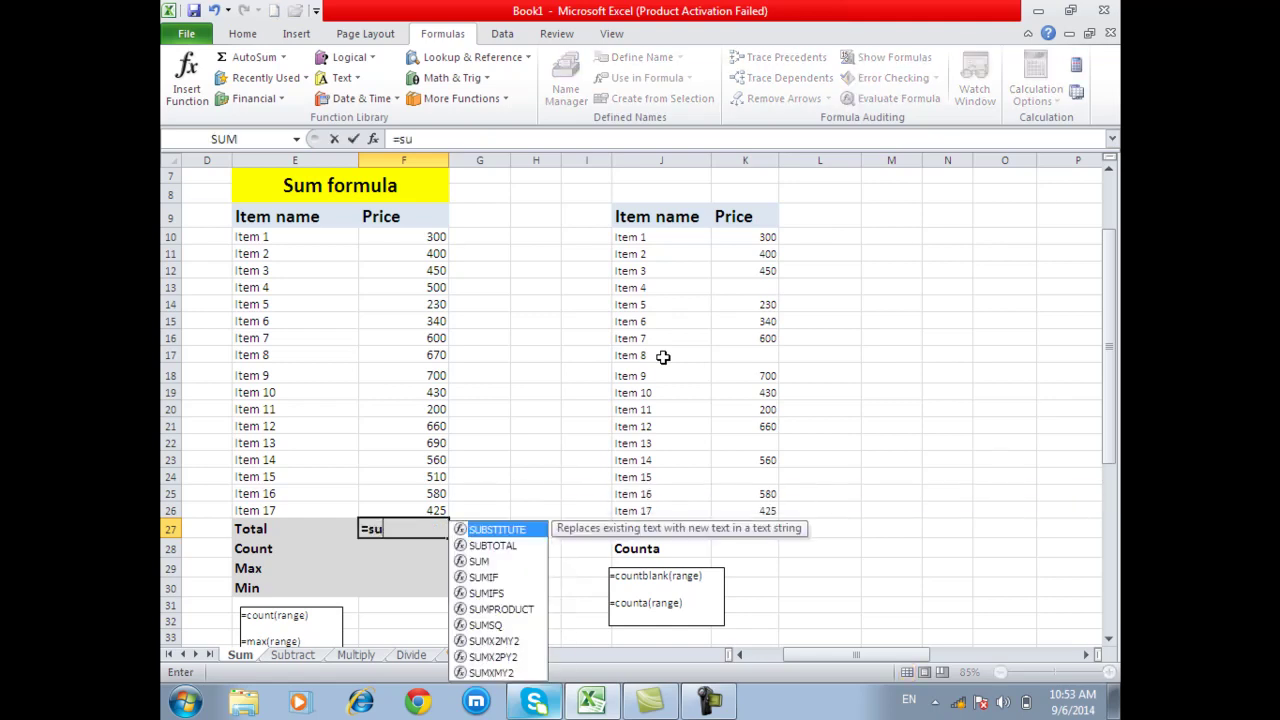
{"action": "type", "text": "m("}
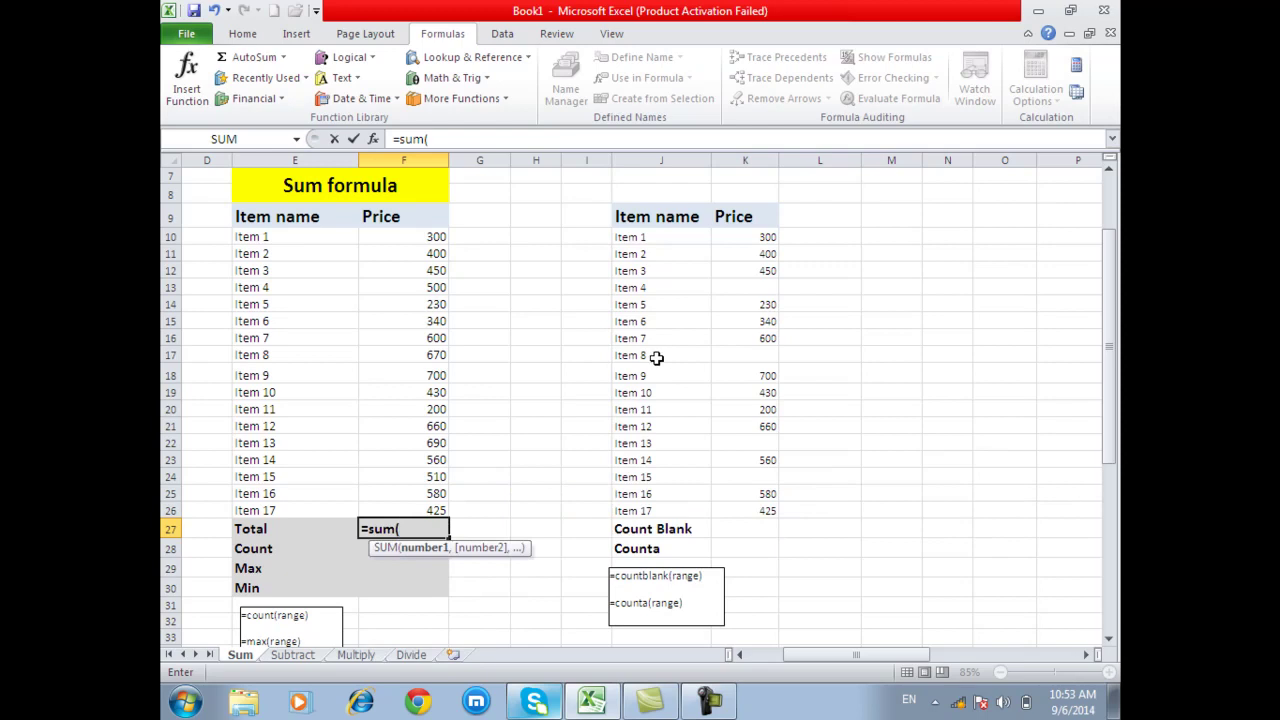
{"action": "left_click", "coordinate": [419, 235]}
{"action": "left_click_drag", "start_coordinate": [419, 235], "coordinate": [430, 510]}
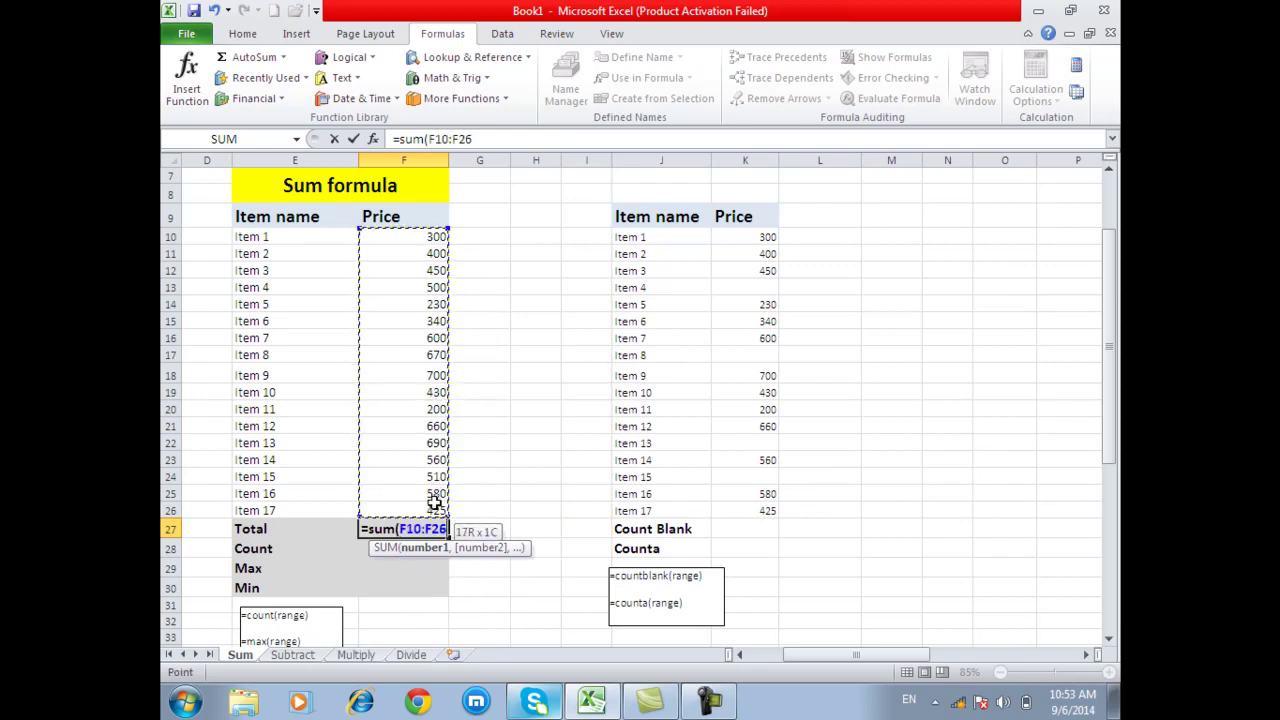
{"action": "type", "text": ")"}
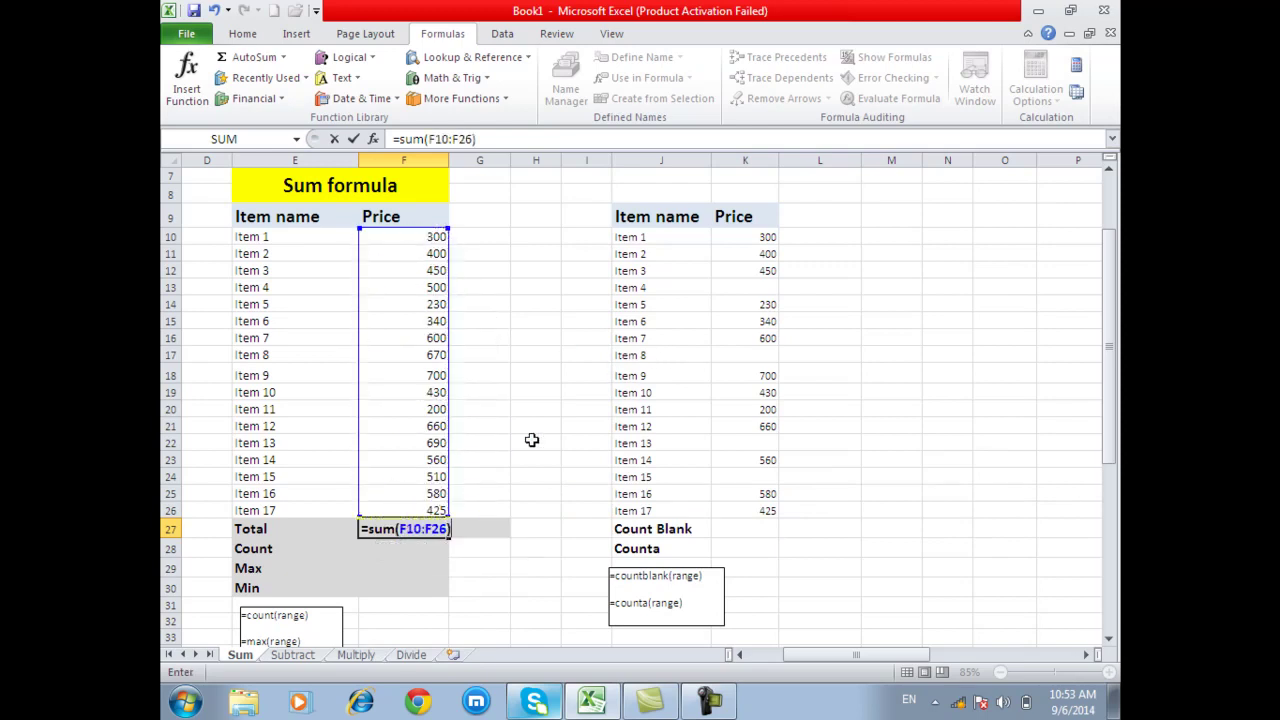
{"action": "key", "text": "ctrl+Return"}
{"action": "key", "text": "Delete"}
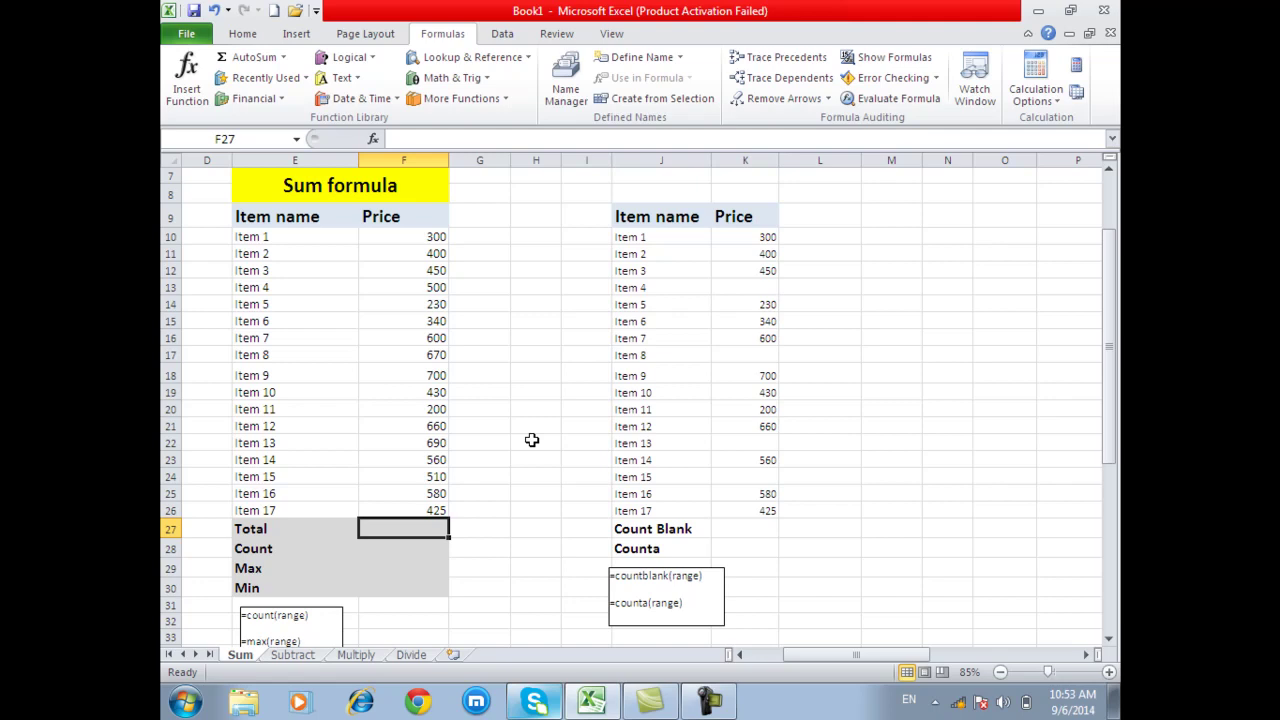
{"action": "type", "text": "=sum("}
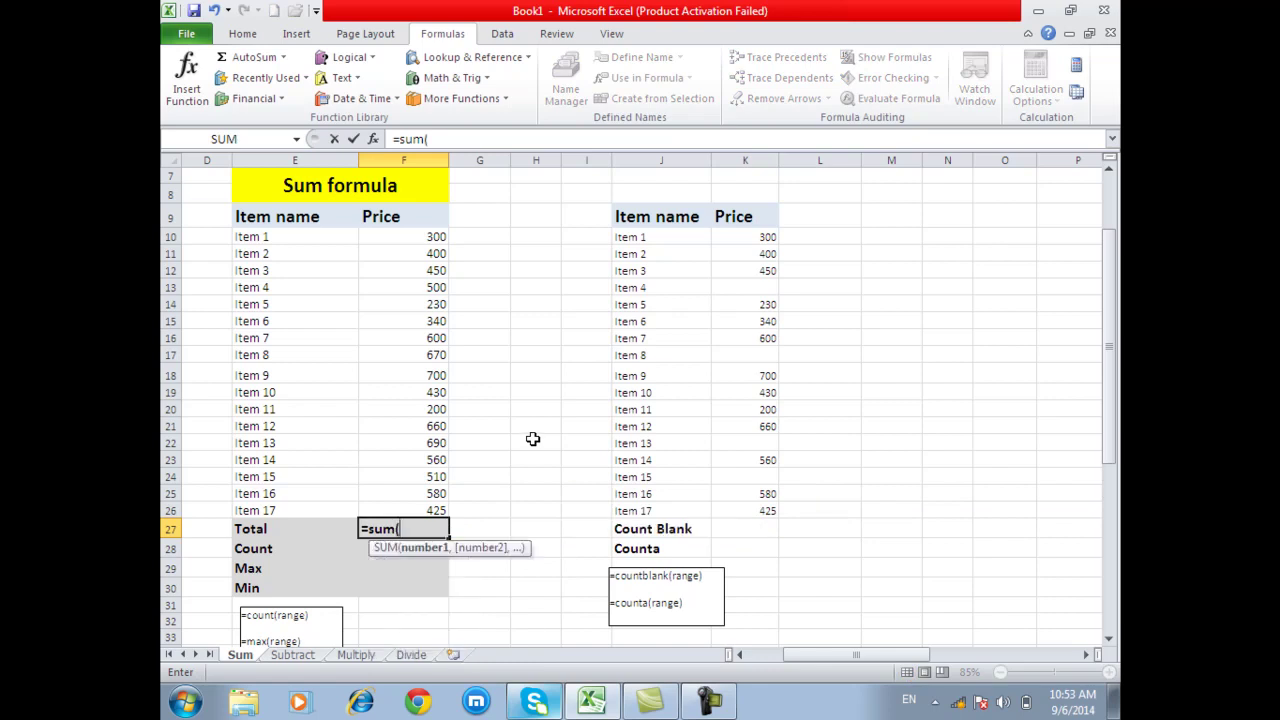
{"action": "mouse_move", "coordinate": [427, 238]}
{"action": "left_mouse_down"}
{"action": "mouse_move", "coordinate": [428, 253]}
{"action": "mouse_move", "coordinate": [423, 237]}
{"action": "left_mouse_up"}
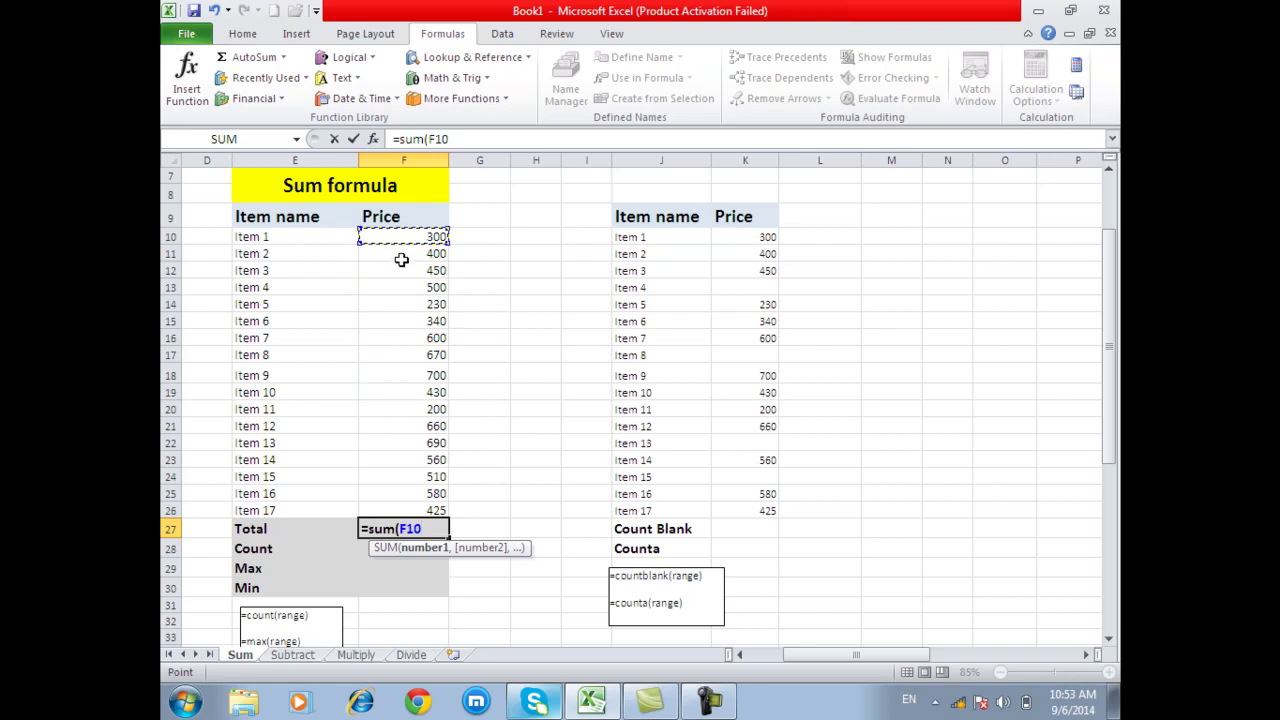
Step: Sum prices F10, F11, F14, F17, F20, F22, F24 and F26 for 3425, then clear F27
{"action": "type", "text": ","}
{"action": "left_click", "coordinate": [390, 257]}
{"action": "left_click", "coordinate": [380, 304]}
{"action": "type", "text": ","}
{"action": "left_click", "coordinate": [385, 356]}
{"action": "type", "text": ","}
{"action": "left_click", "coordinate": [385, 409]}
{"action": "type", "text": ","}
{"action": "left_click", "coordinate": [393, 444]}
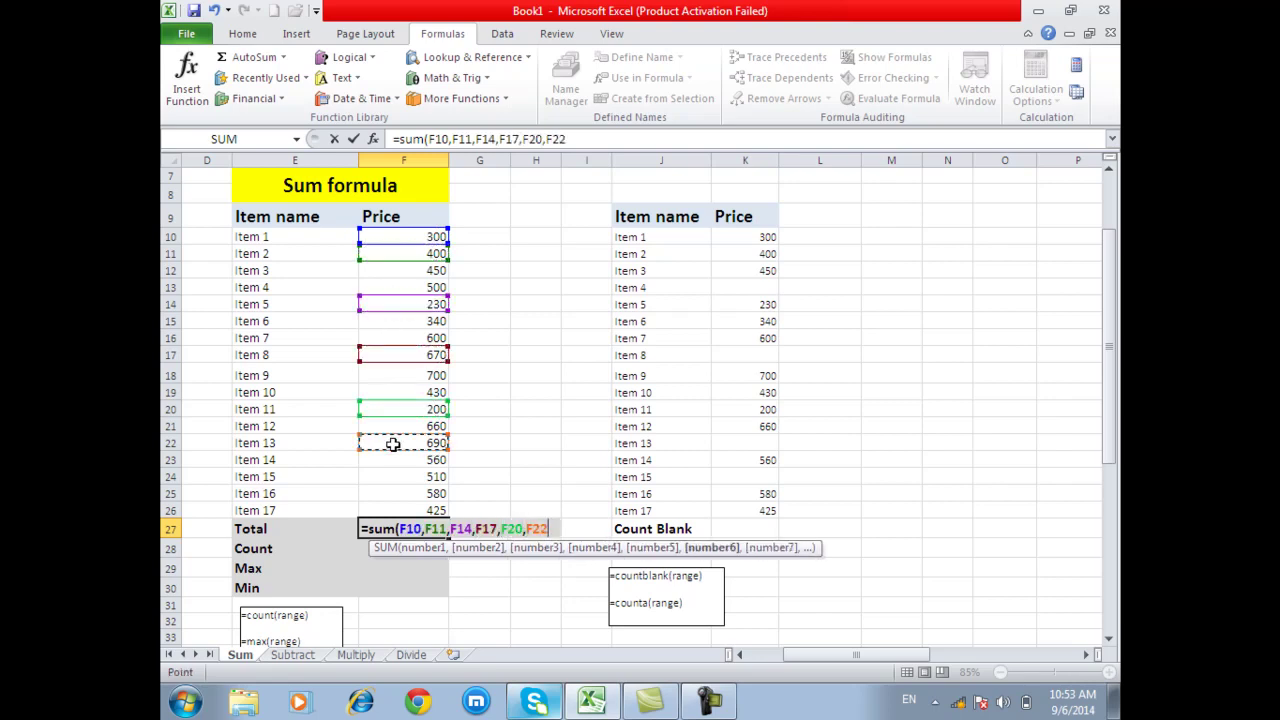
{"action": "type", "text": ","}
{"action": "left_click", "coordinate": [395, 477]}
{"action": "type", "text": ","}
{"action": "left_click", "coordinate": [398, 511]}
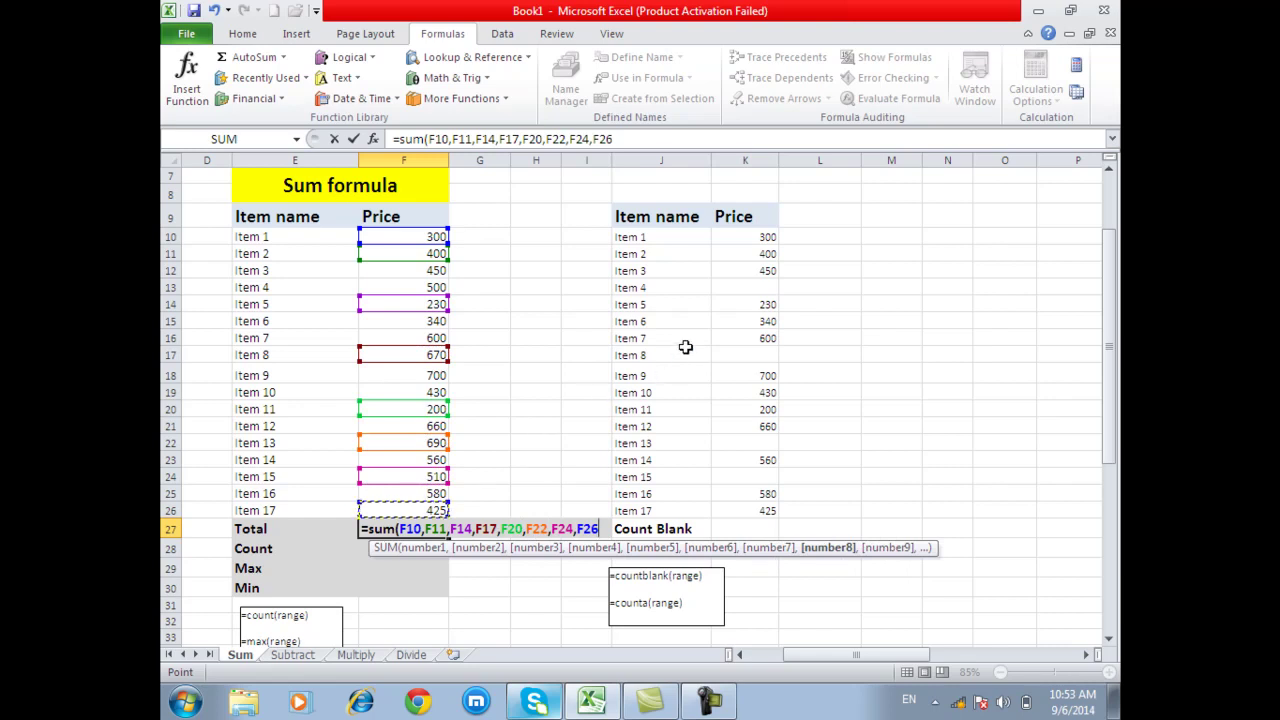
{"action": "type", "text": ")"}
{"action": "key", "text": "Return"}
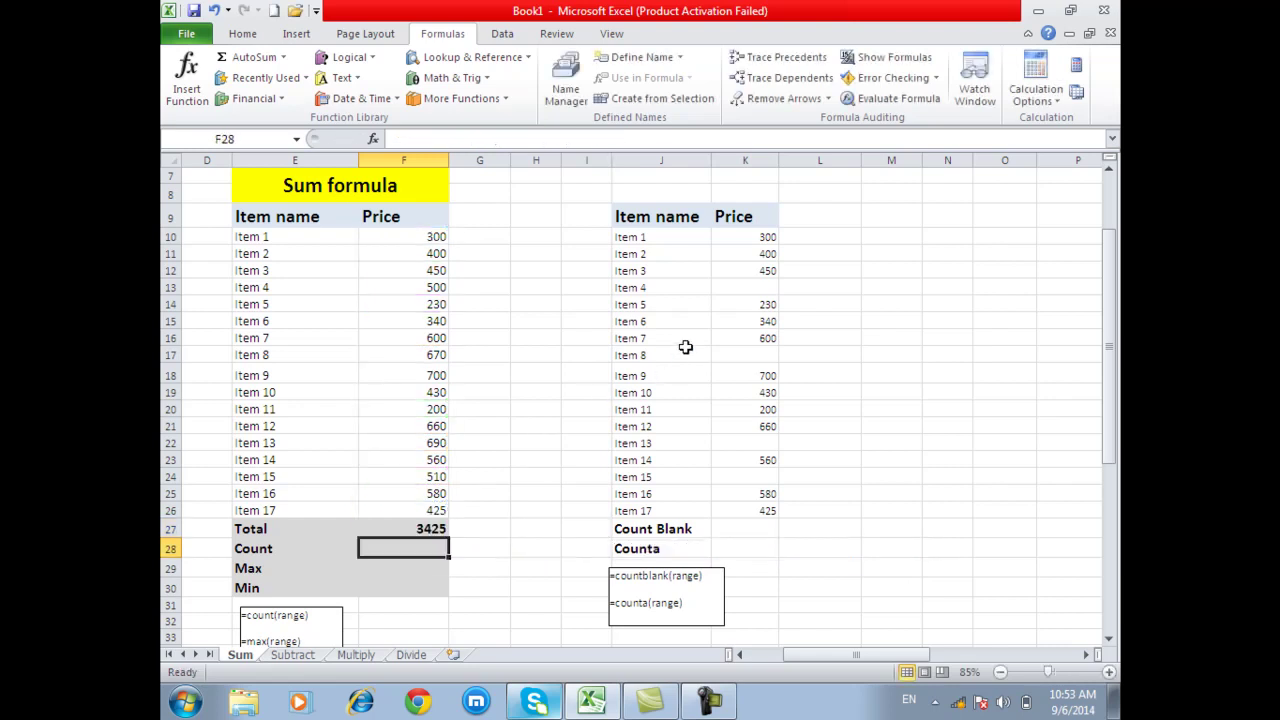
{"action": "key", "text": "Up"}
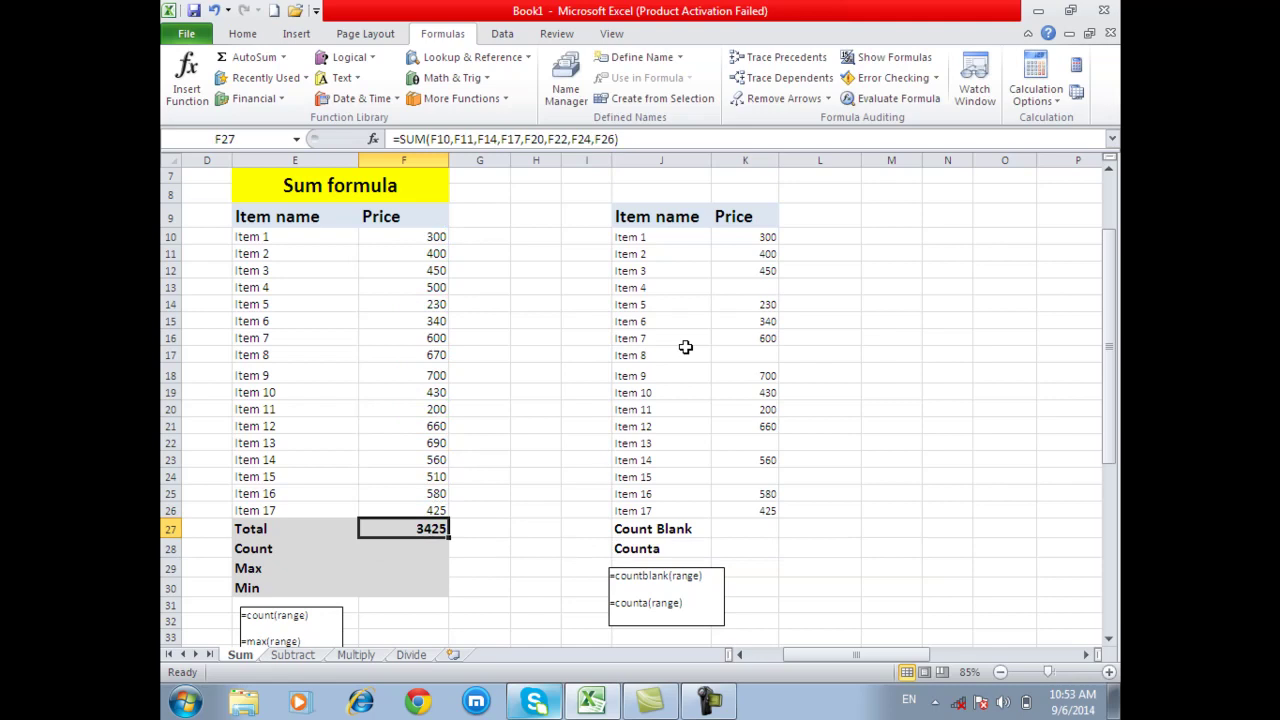
{"action": "key", "text": "Delete"}
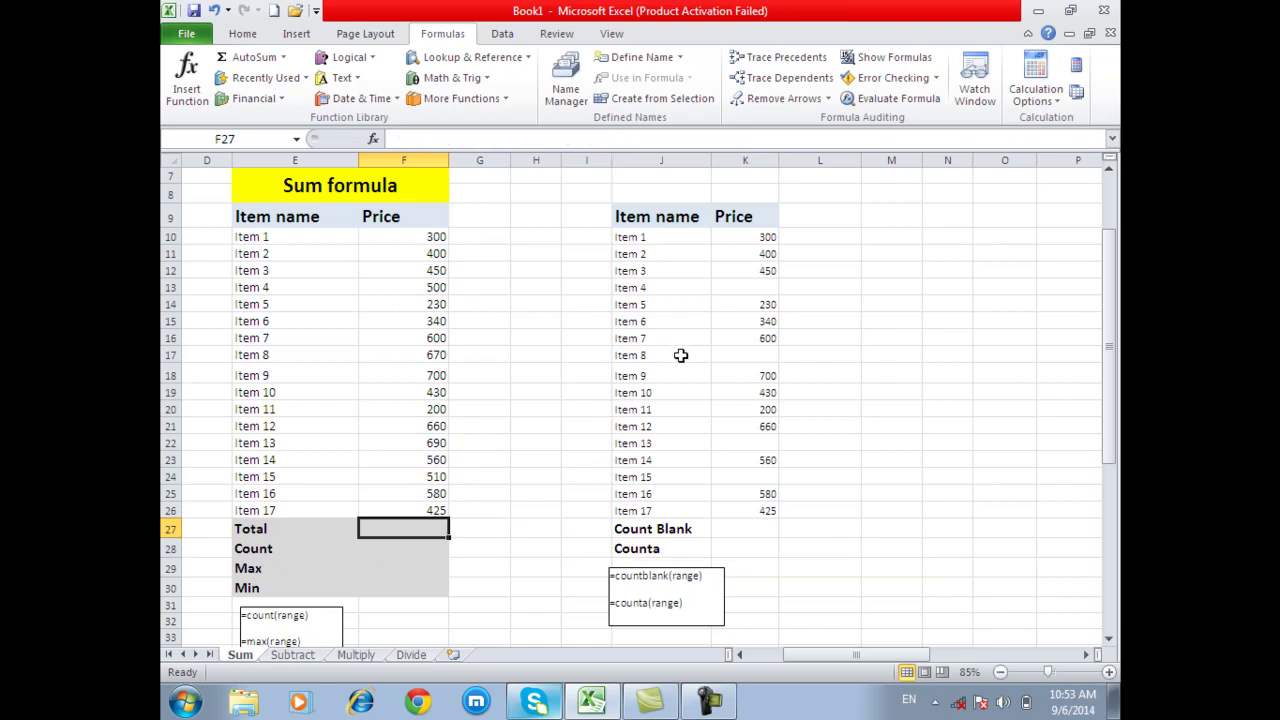
Step: Enter =F10+F11+F12+F13+F14 in the Total cell, giving 1880
{"action": "type", "text": "="}
{"action": "left_click", "coordinate": [431, 238]}
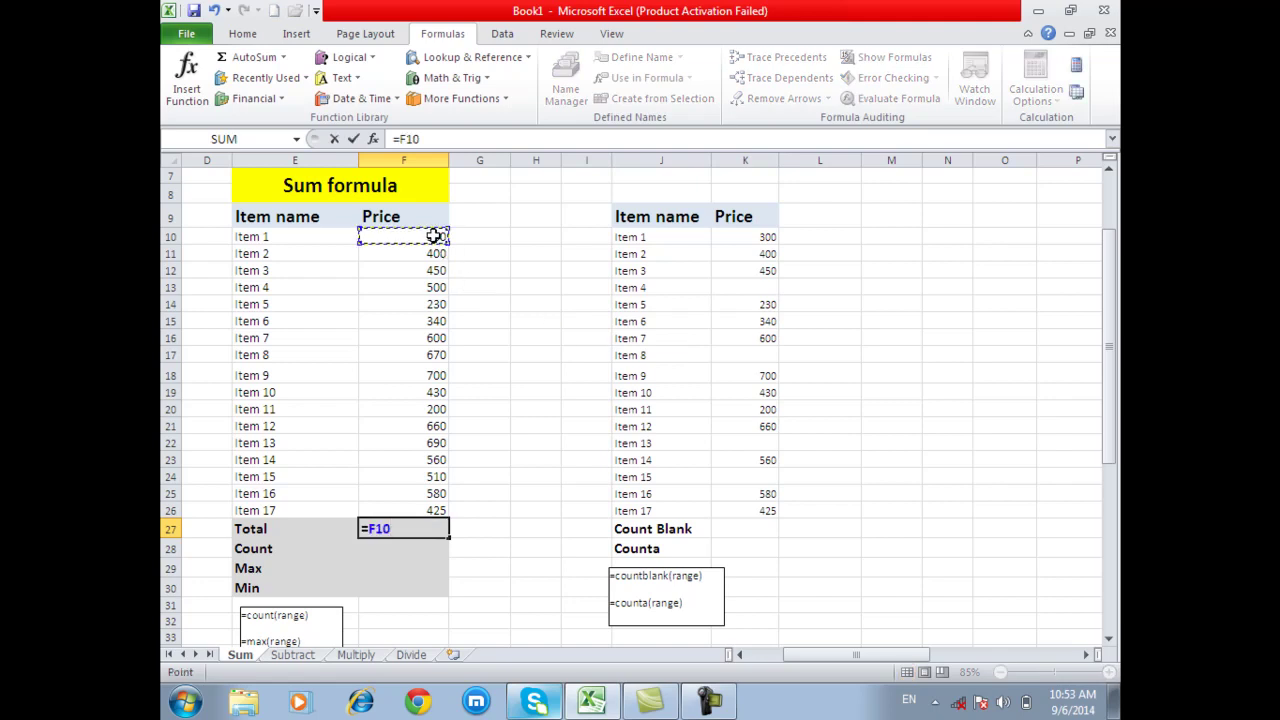
{"action": "type", "text": "+"}
{"action": "left_click", "coordinate": [417, 253]}
{"action": "type", "text": "+"}
{"action": "left_click", "coordinate": [416, 267]}
{"action": "type", "text": "+"}
{"action": "left_click", "coordinate": [412, 289]}
{"action": "type", "text": "+"}
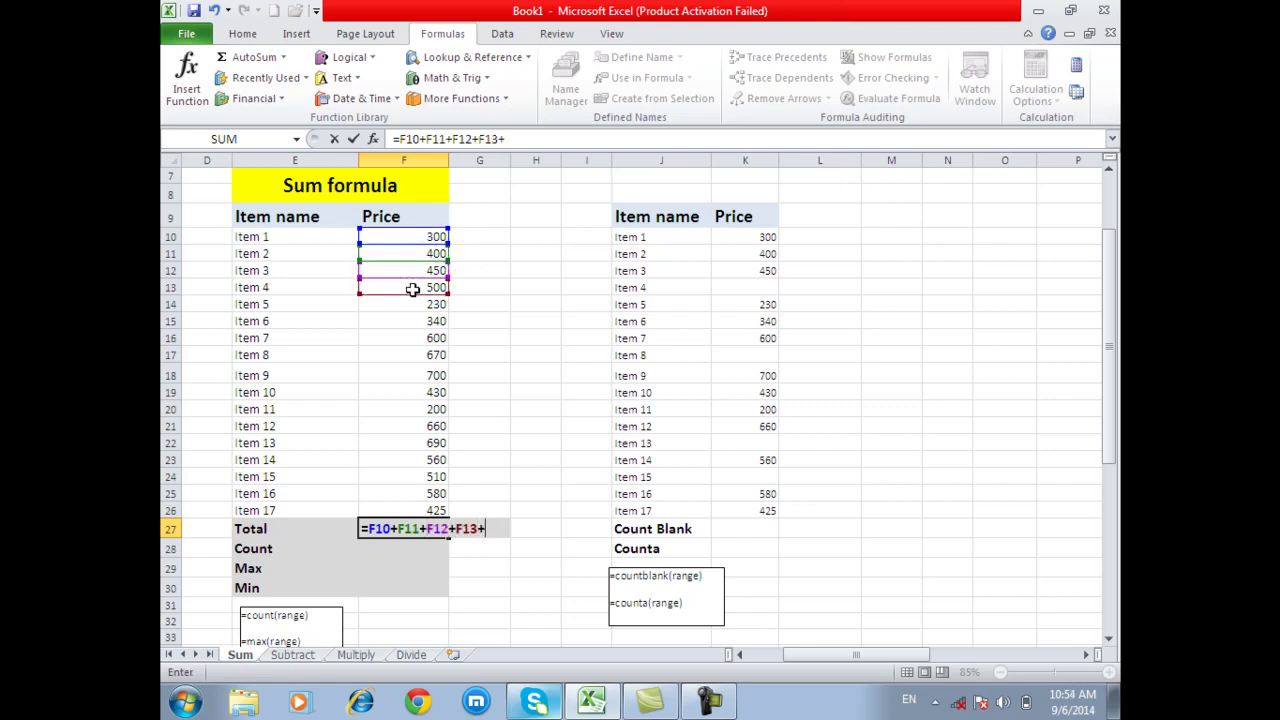
{"action": "left_click", "coordinate": [436, 305]}
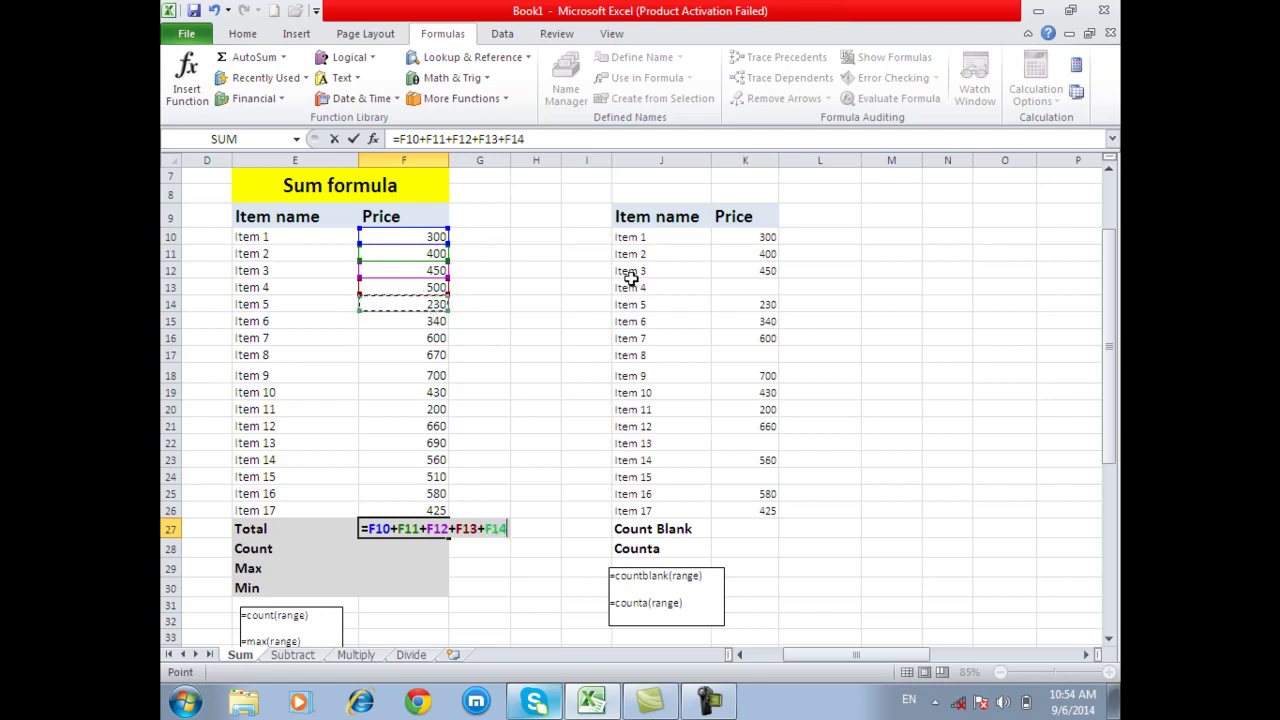
{"action": "key", "text": "ctrl+Return"}
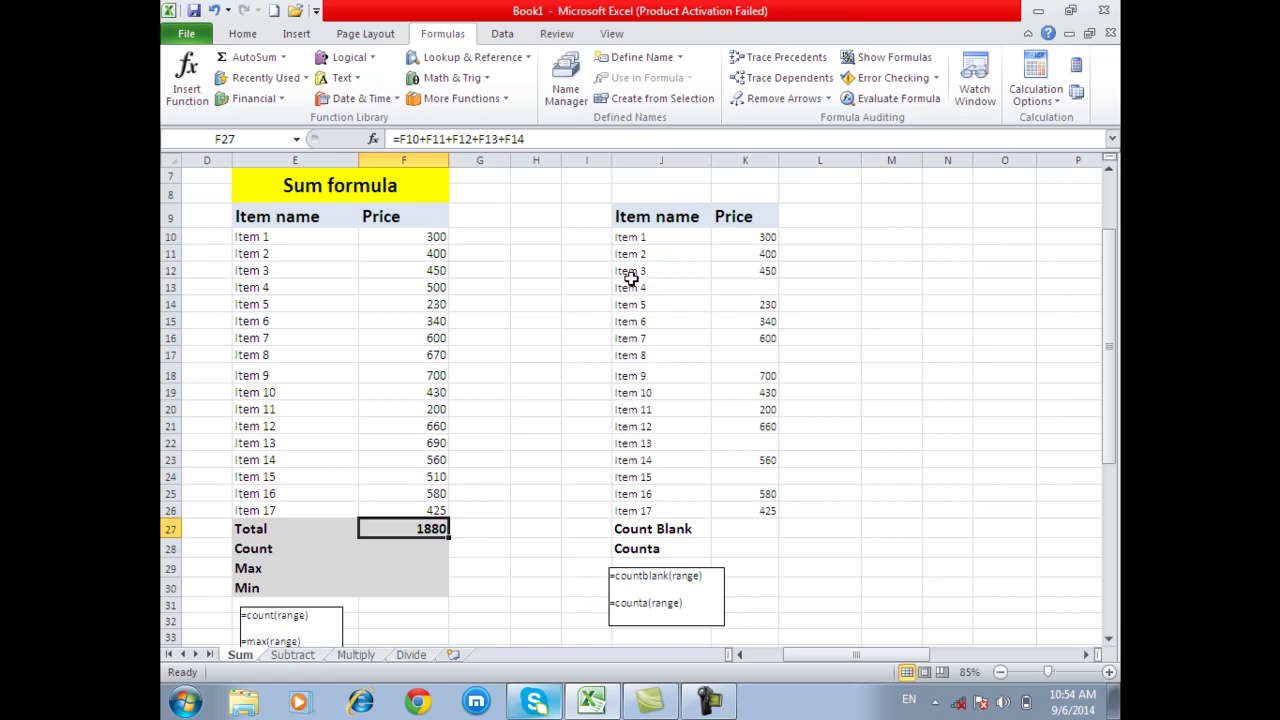
Step: Replace that with an Alt+= AutoSum of all the prices, 8245
{"action": "key", "text": "Delete"}
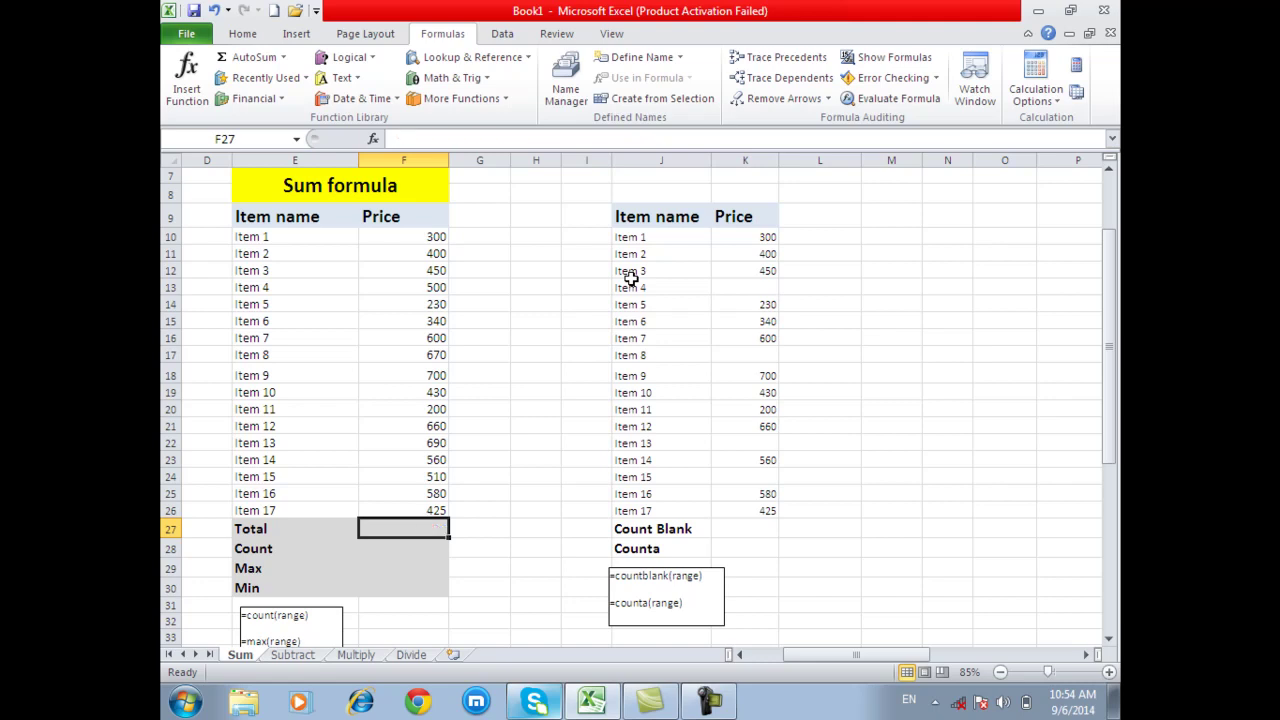
{"action": "key", "text": "alt+equal"}
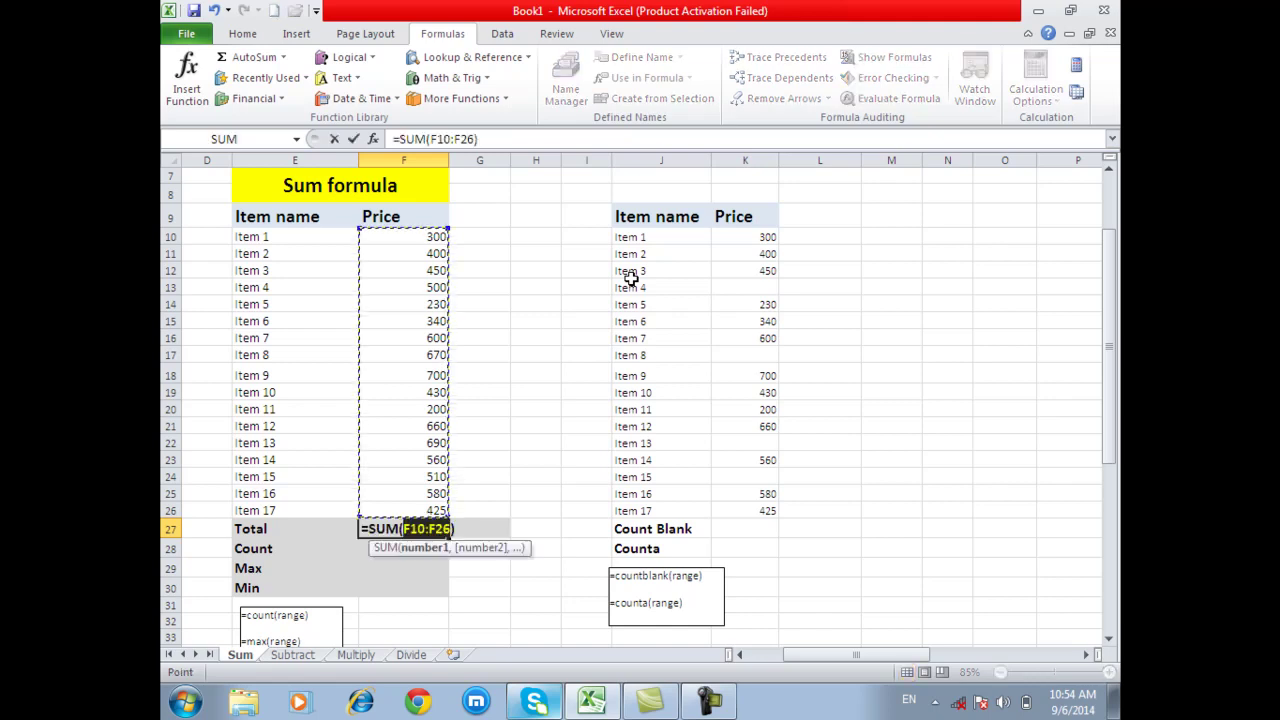
{"action": "key", "text": "Return"}
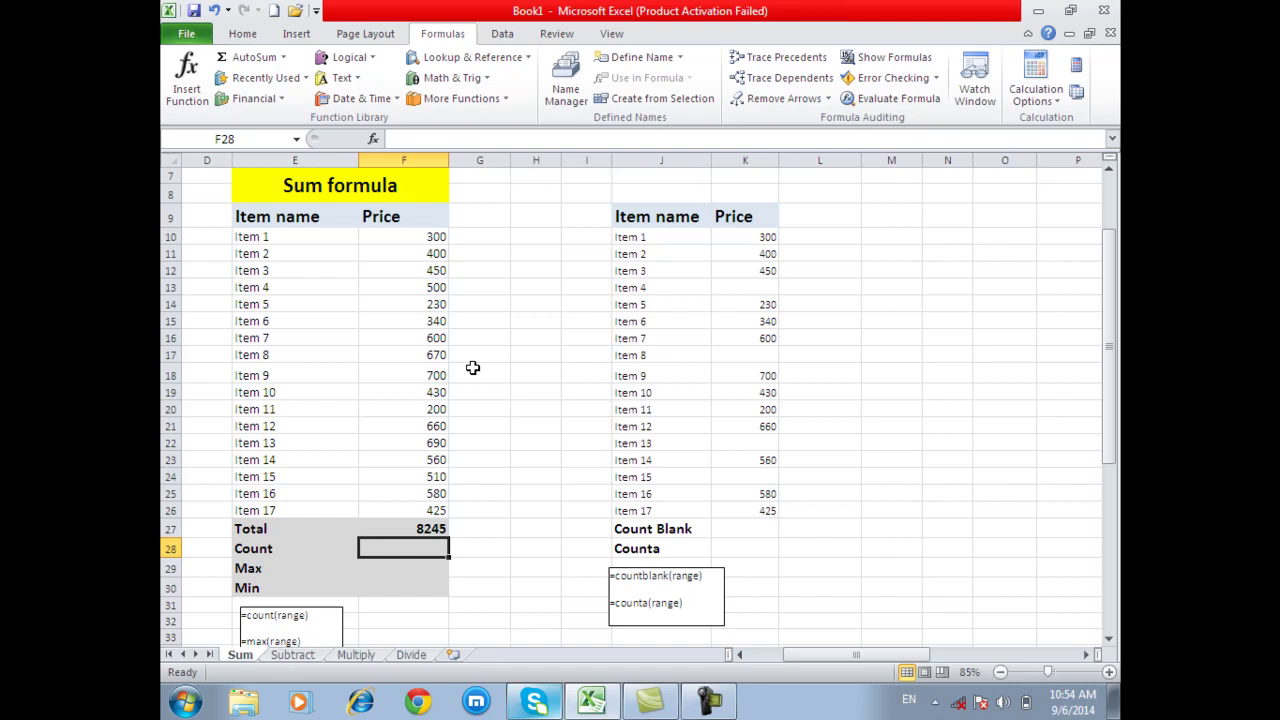
Step: Enter =COUNT(F10:F26) in the Count cell F28, returning 17
{"action": "scroll", "coordinate": [473, 368], "scroll_direction": "down", "scroll_amount": 3}
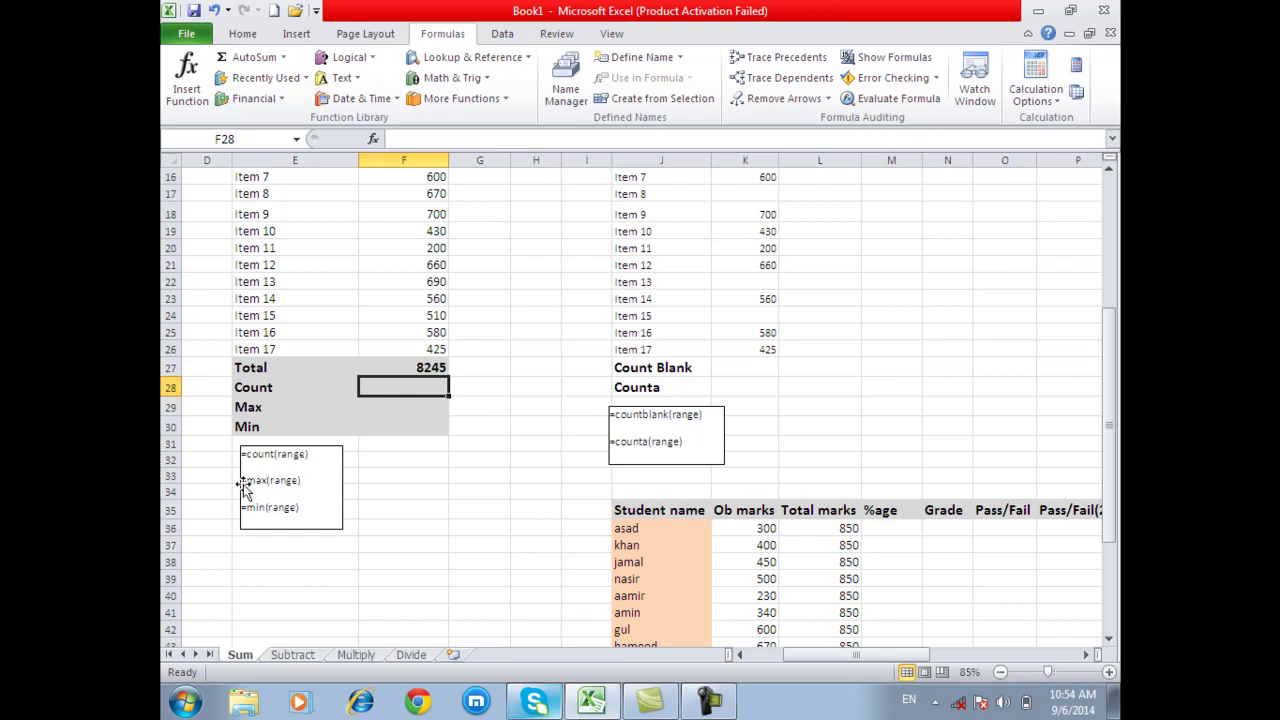
{"action": "scroll", "coordinate": [660, 480], "scroll_direction": "up", "scroll_amount": 4}
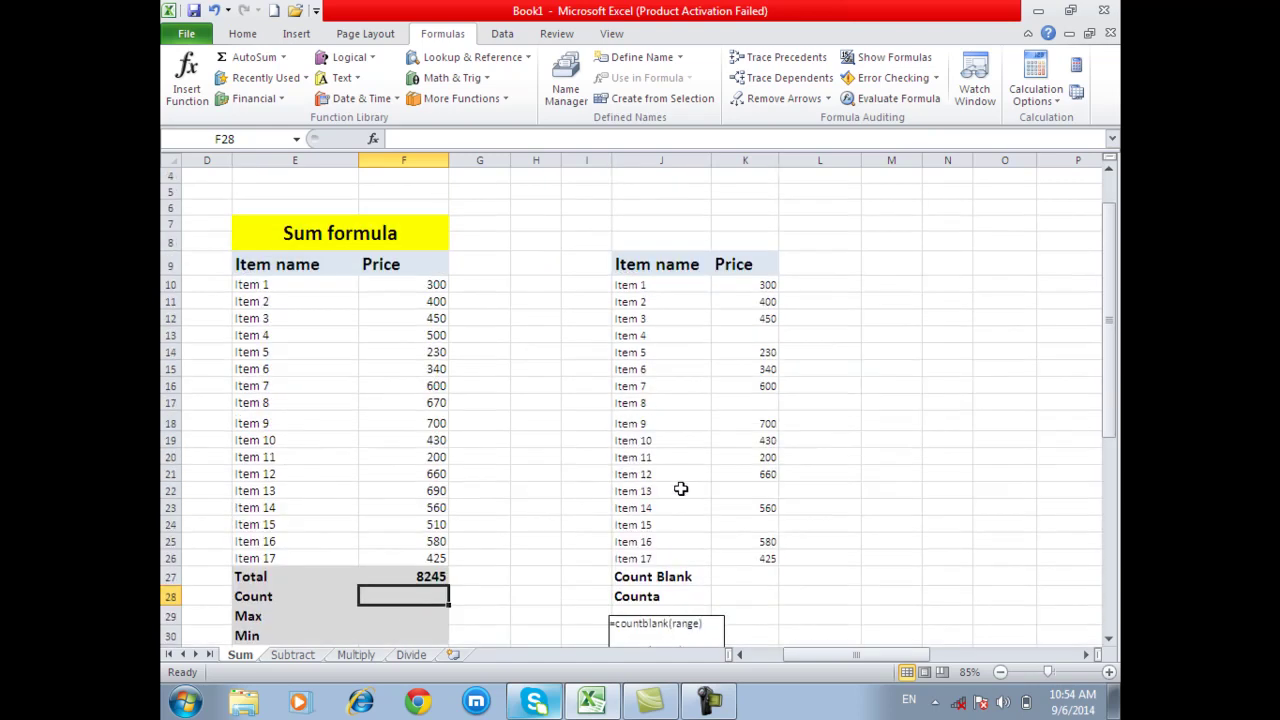
{"action": "type", "text": "="}
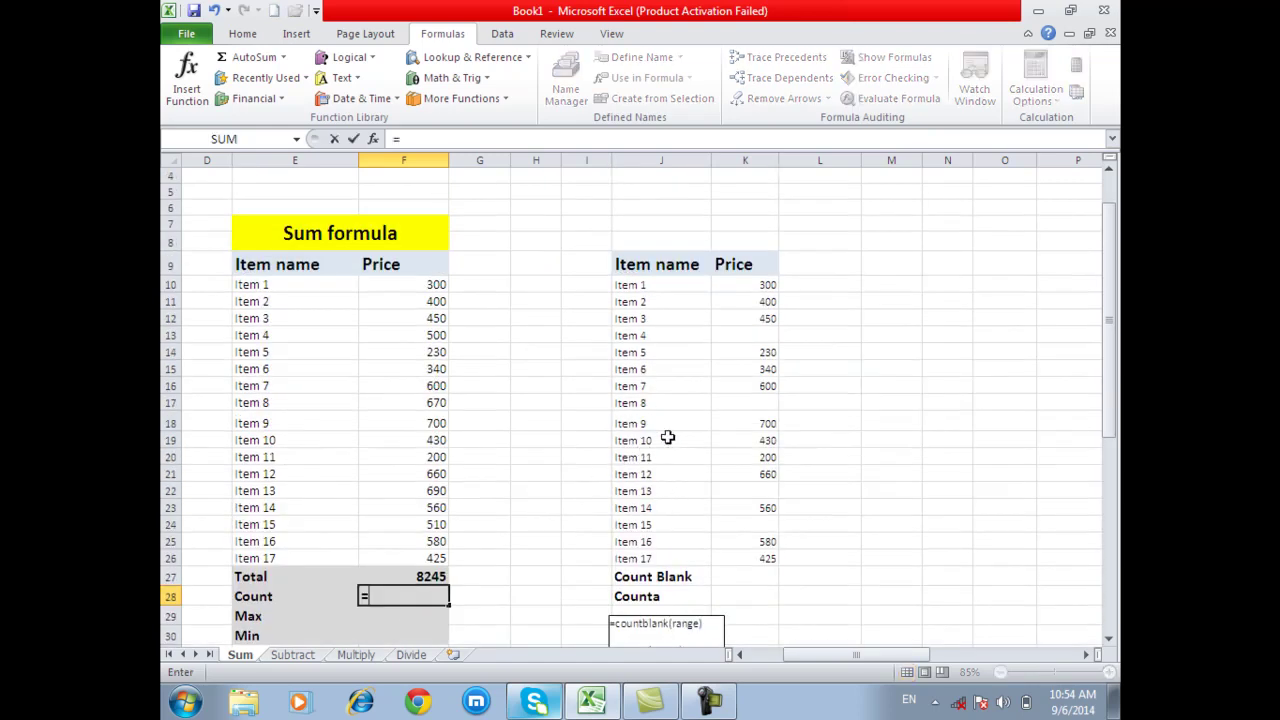
{"action": "type", "text": "coun"}
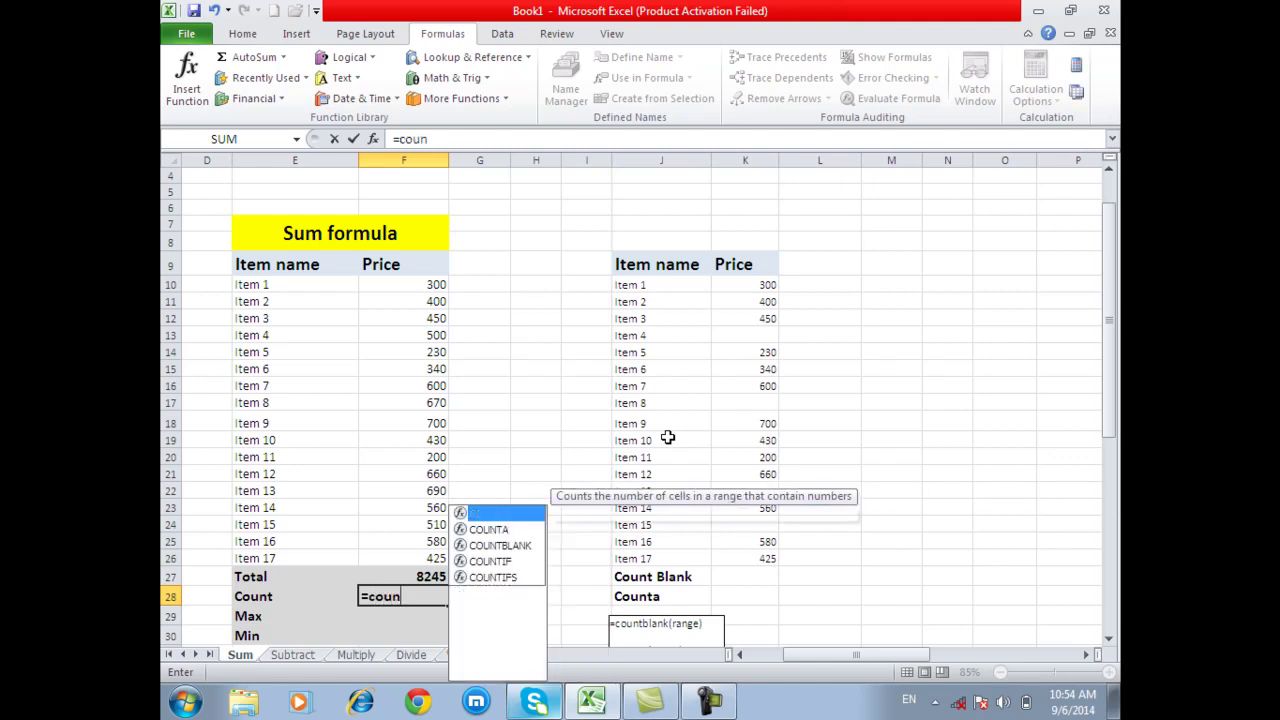
{"action": "type", "text": "t("}
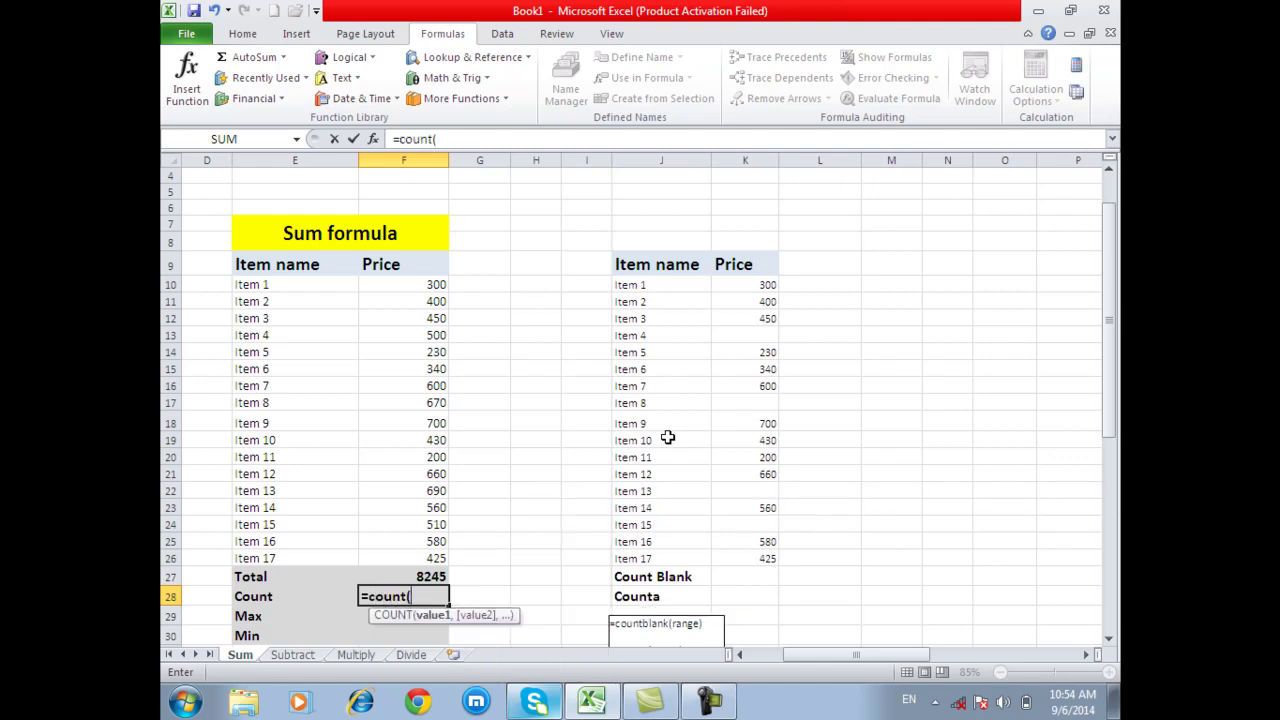
{"action": "left_click_drag", "start_coordinate": [427, 290], "coordinate": [432, 558]}
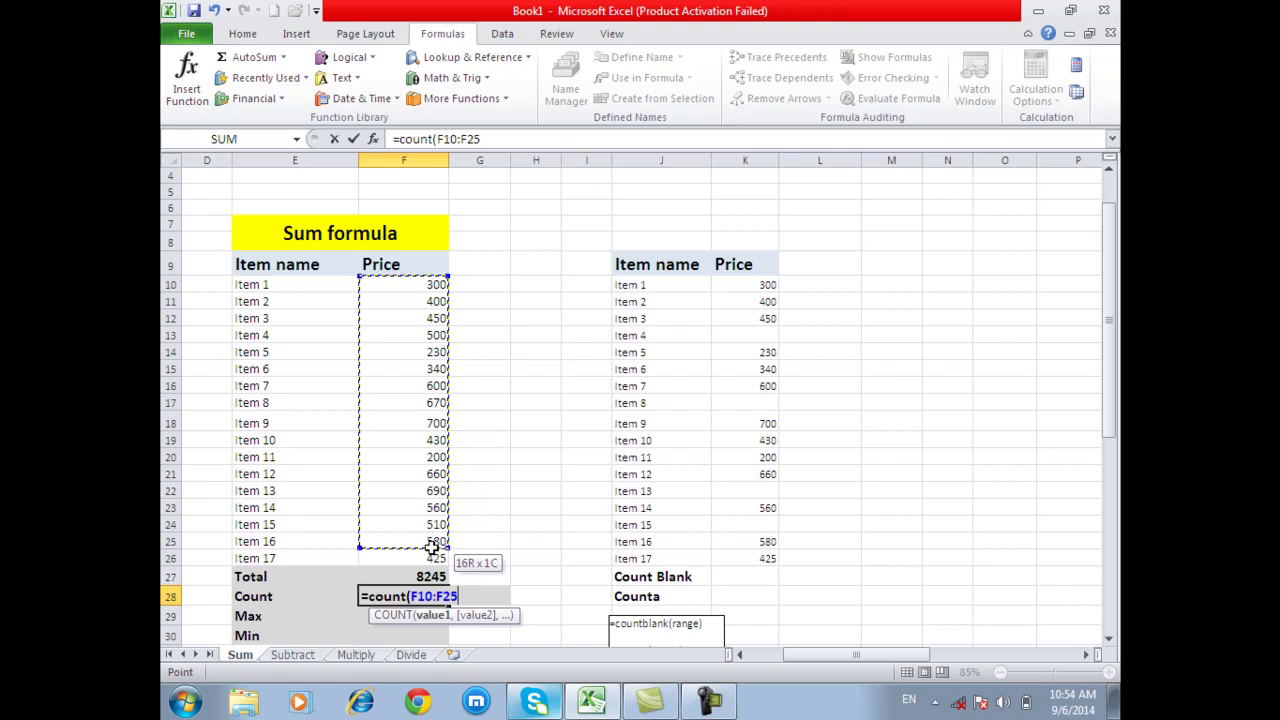
{"action": "type", "text": ")"}
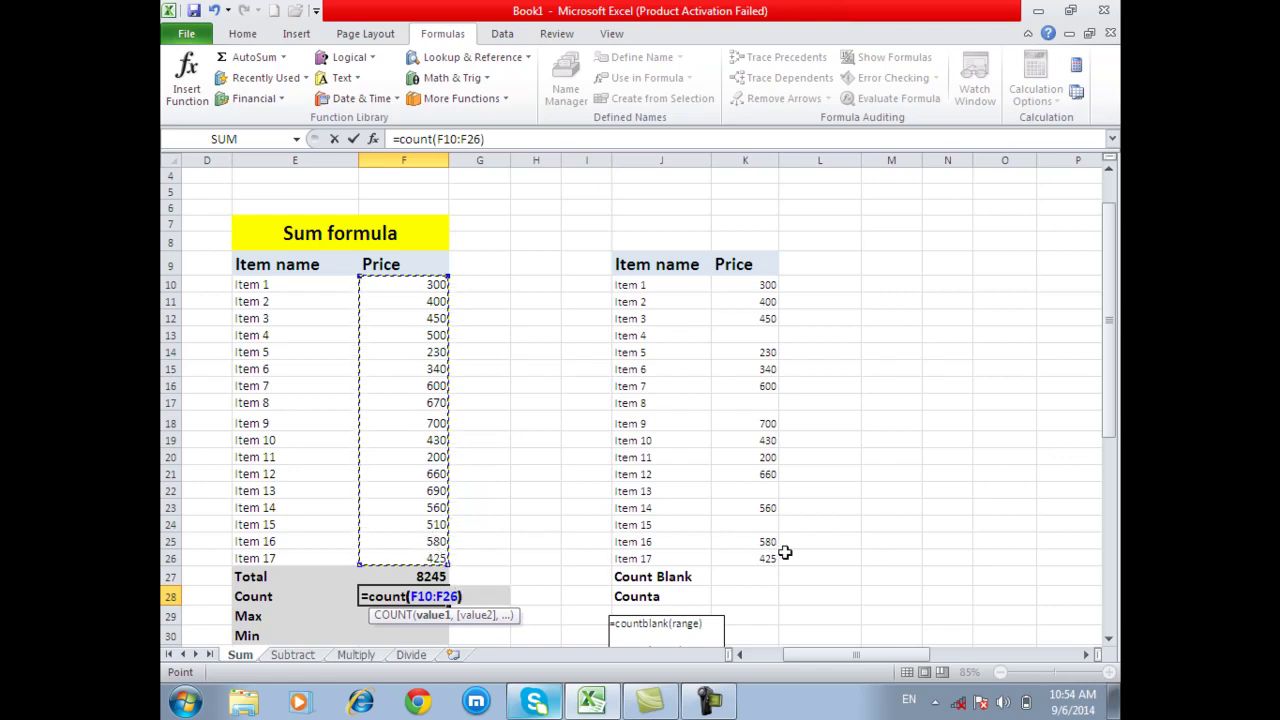
{"action": "key", "text": "Return"}
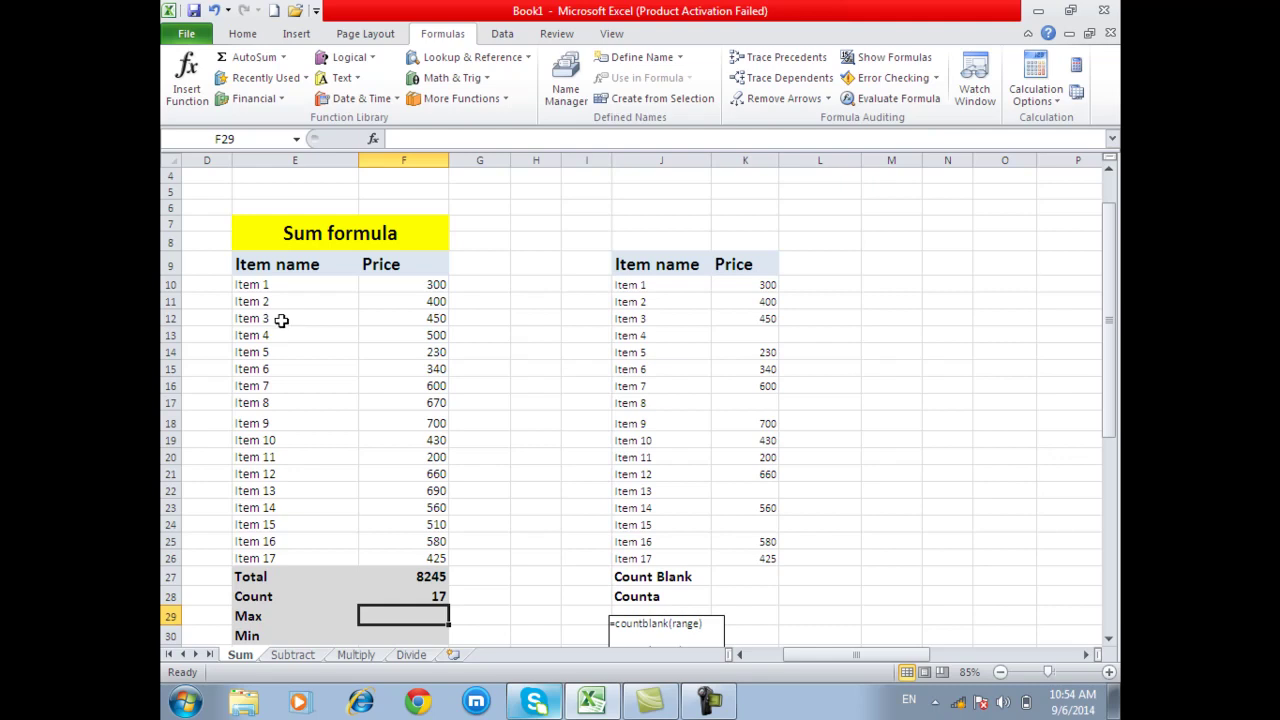
{"action": "scroll", "coordinate": [443, 445], "scroll_direction": "down", "scroll_amount": 2}
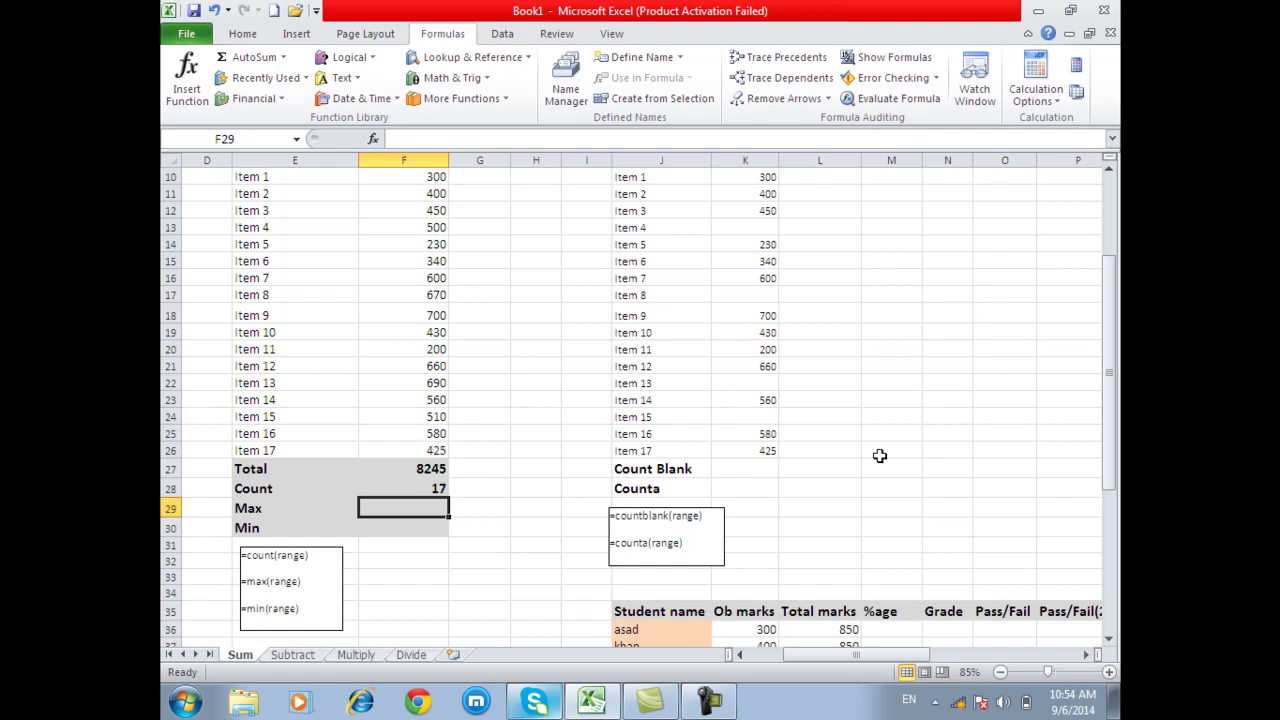
Step: Enter =MAX(F10:F26) in the Max cell F29, returning 700
{"action": "type", "text": "=max"}
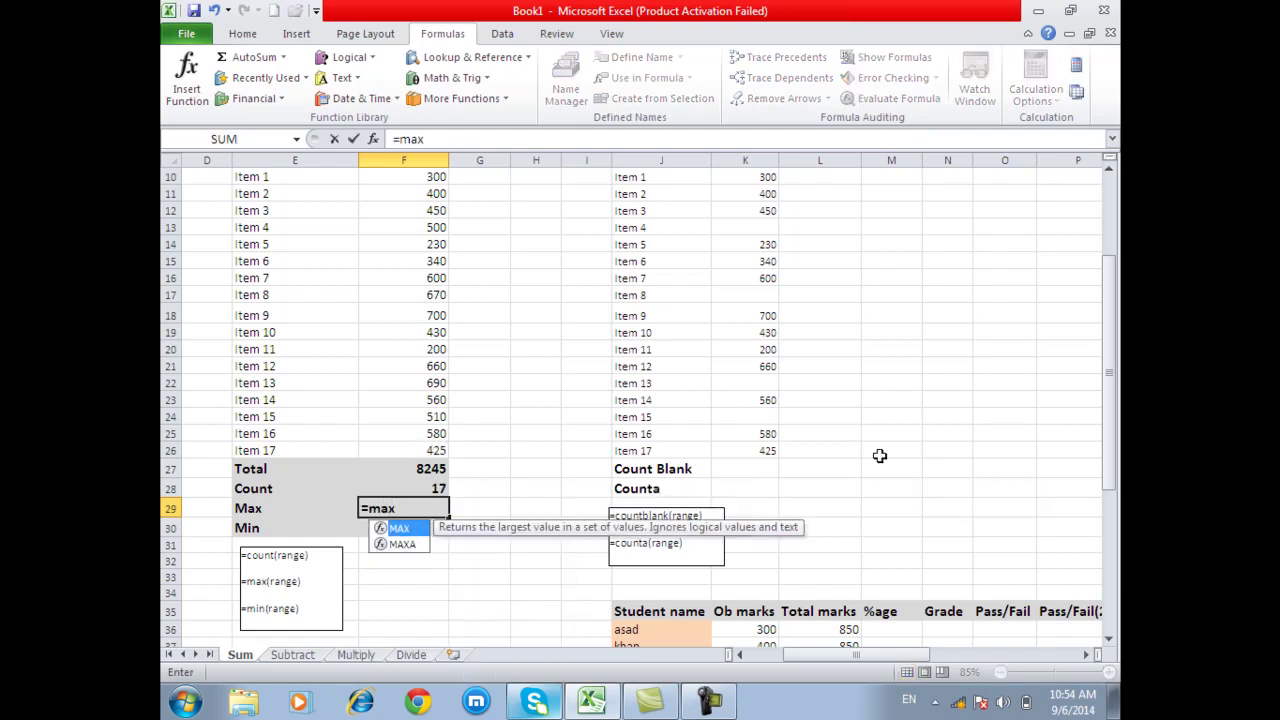
{"action": "type", "text": "("}
{"action": "scroll", "coordinate": [771, 417], "scroll_direction": "up", "scroll_amount": 2}
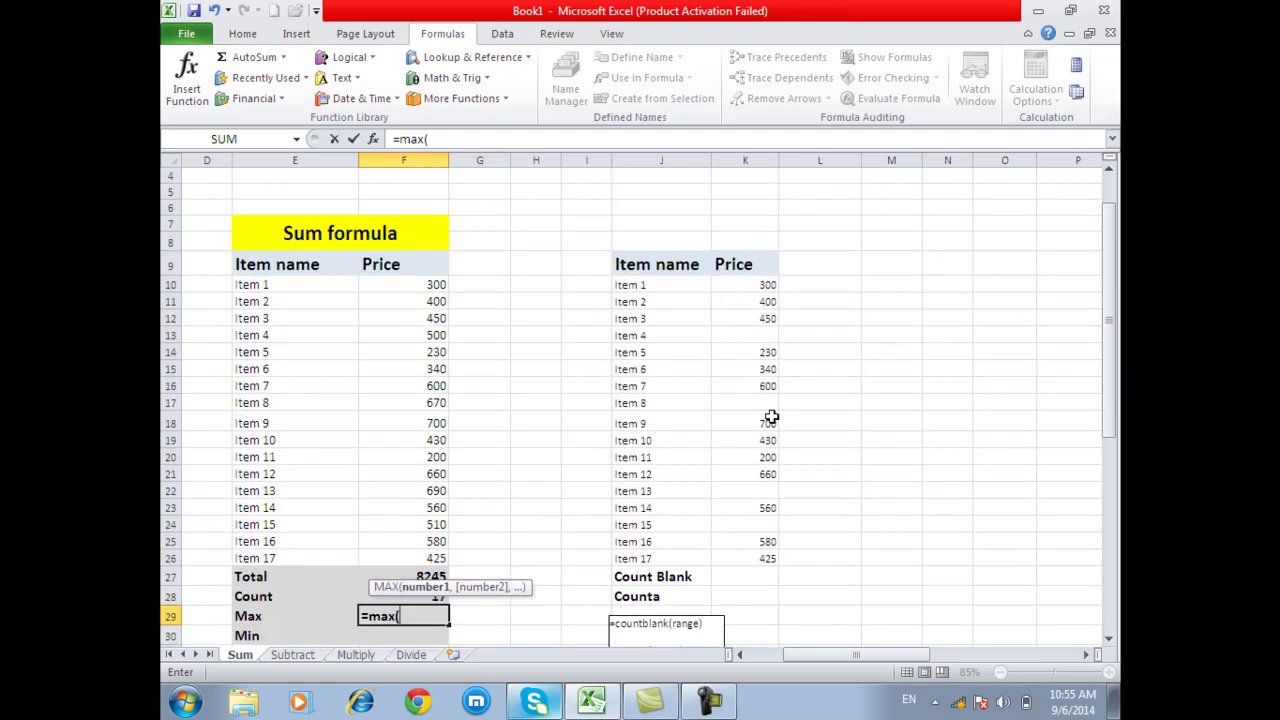
{"action": "left_click_drag", "start_coordinate": [430, 285], "coordinate": [411, 556]}
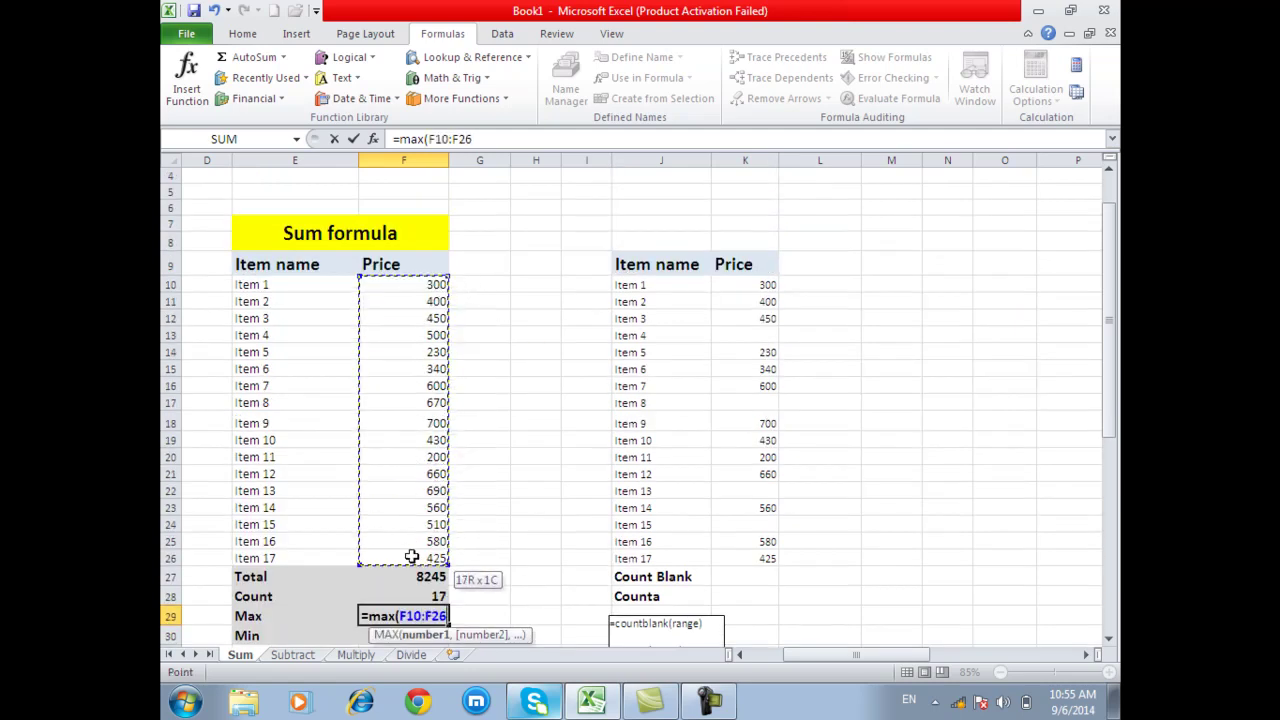
{"action": "type", "text": ")"}
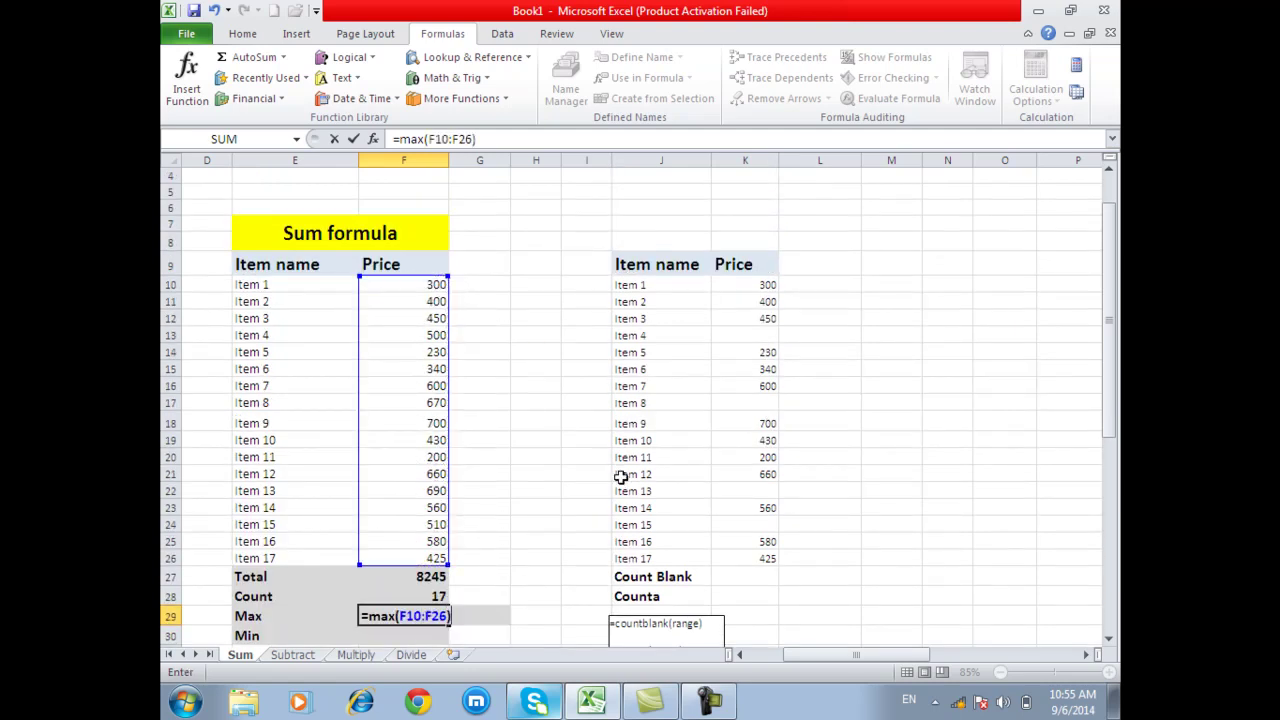
{"action": "key", "text": "Return"}
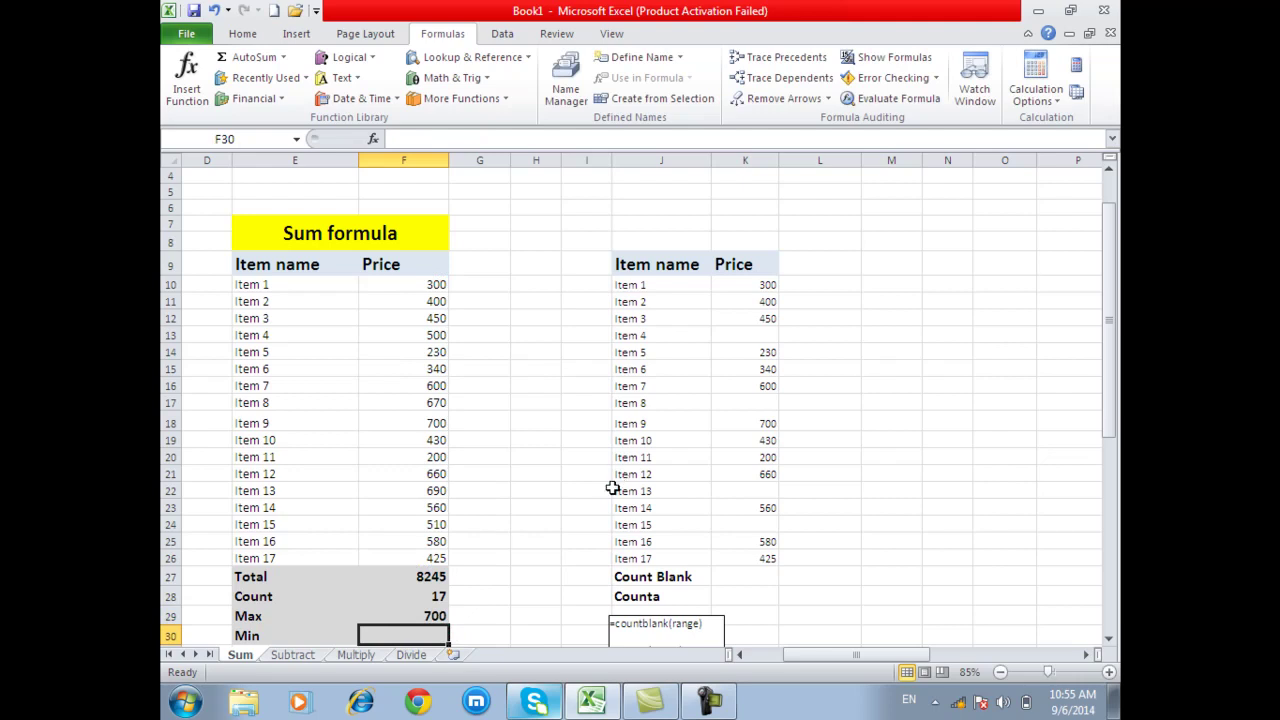
Step: Enter =MIN(F10:F26) in the Min cell F30, returning 200, and check its formula
{"action": "scroll", "coordinate": [615, 480], "scroll_direction": "down", "scroll_amount": 2}
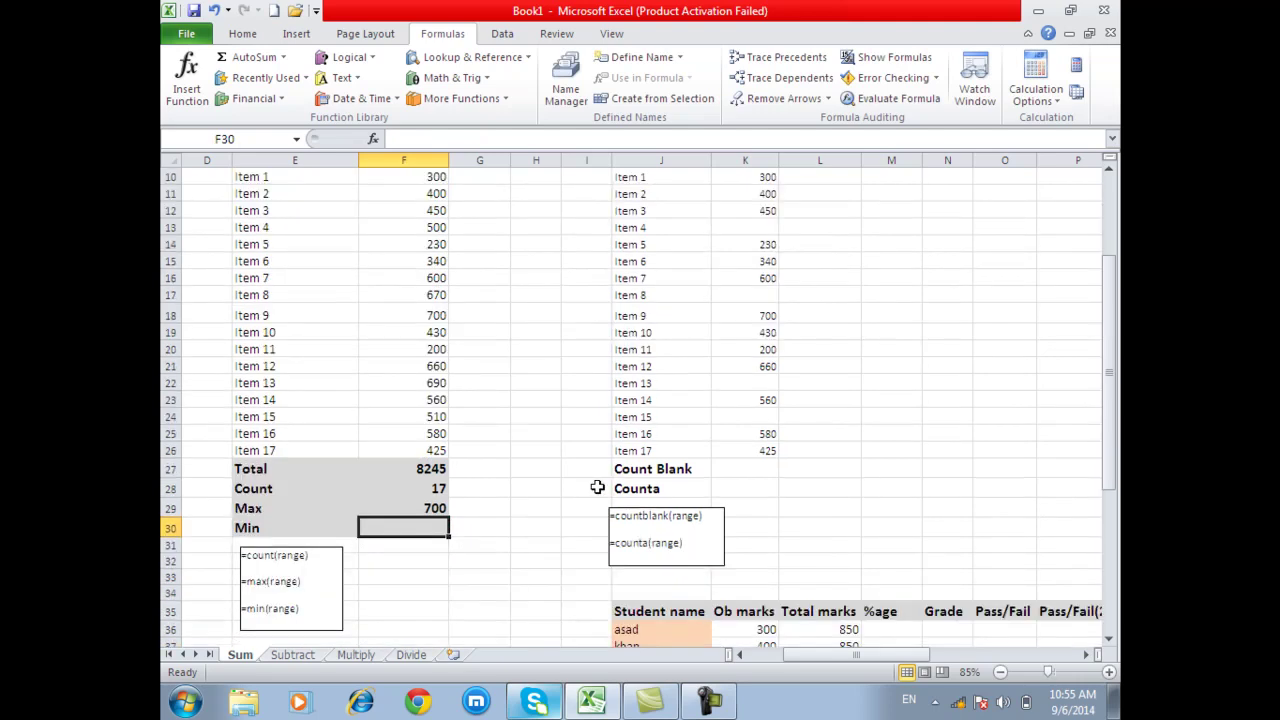
{"action": "scroll", "coordinate": [595, 491], "scroll_direction": "up", "scroll_amount": 1}
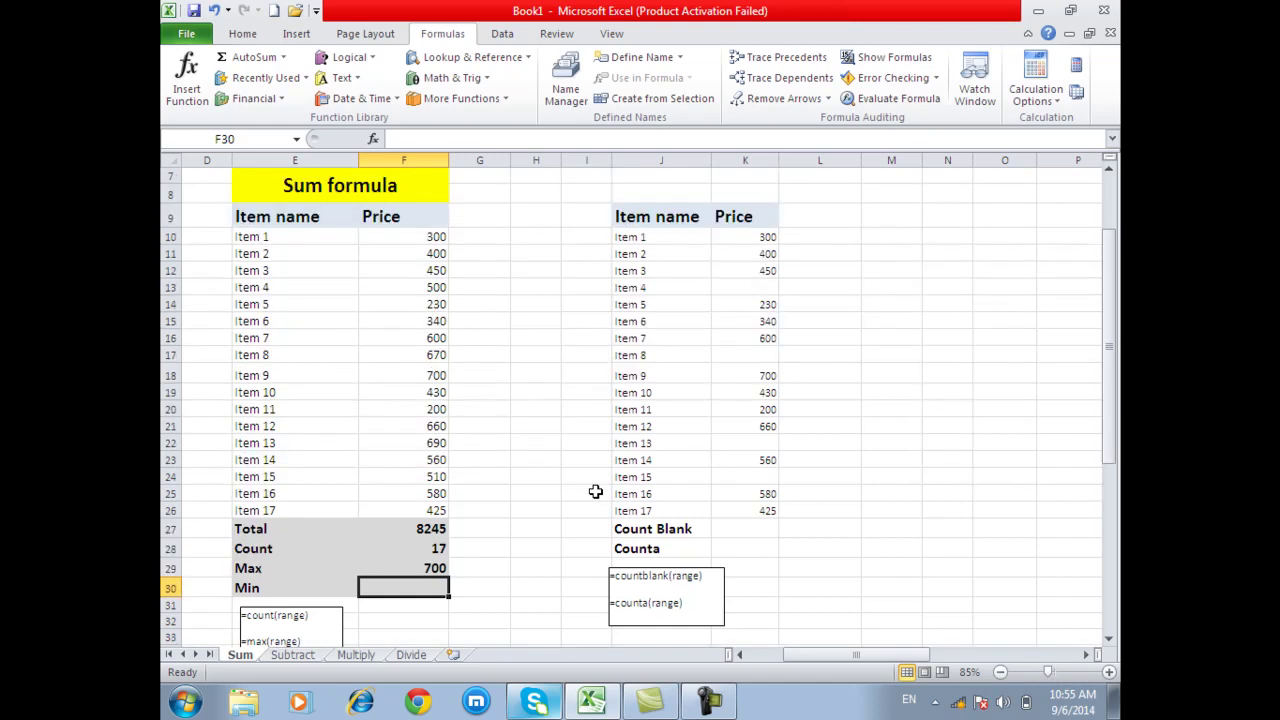
{"action": "type", "text": "=mi"}
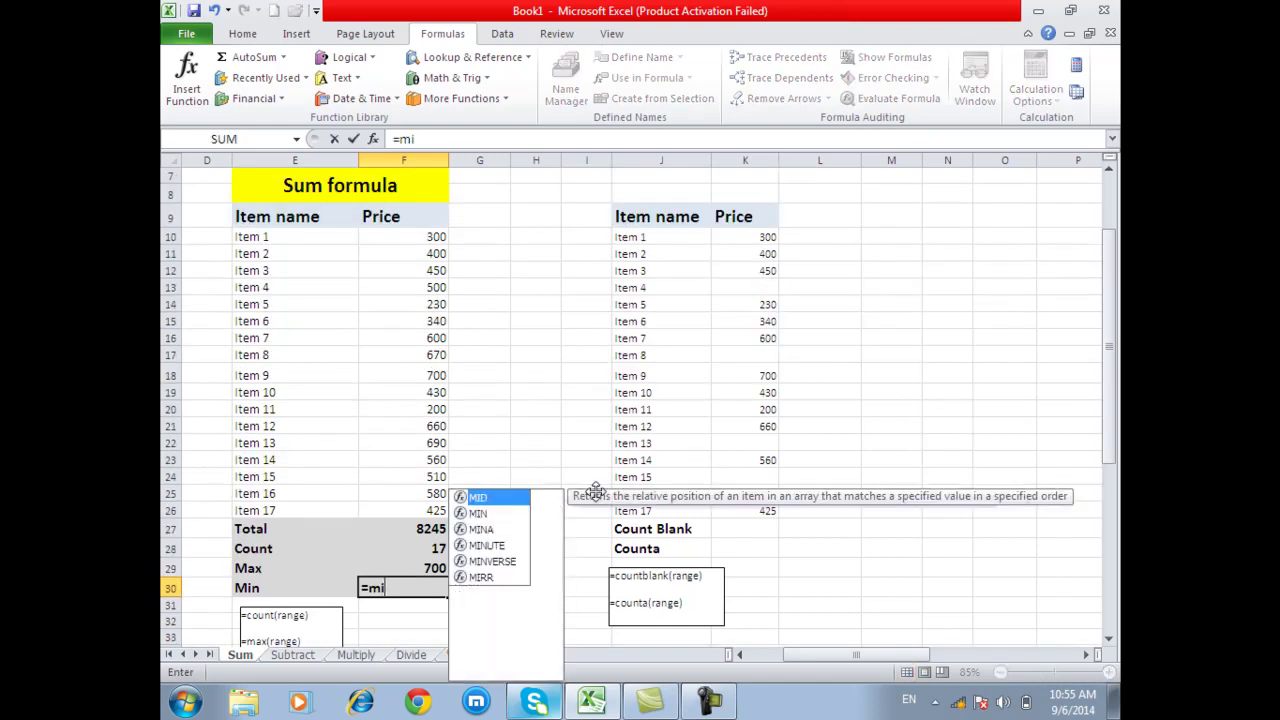
{"action": "type", "text": "n("}
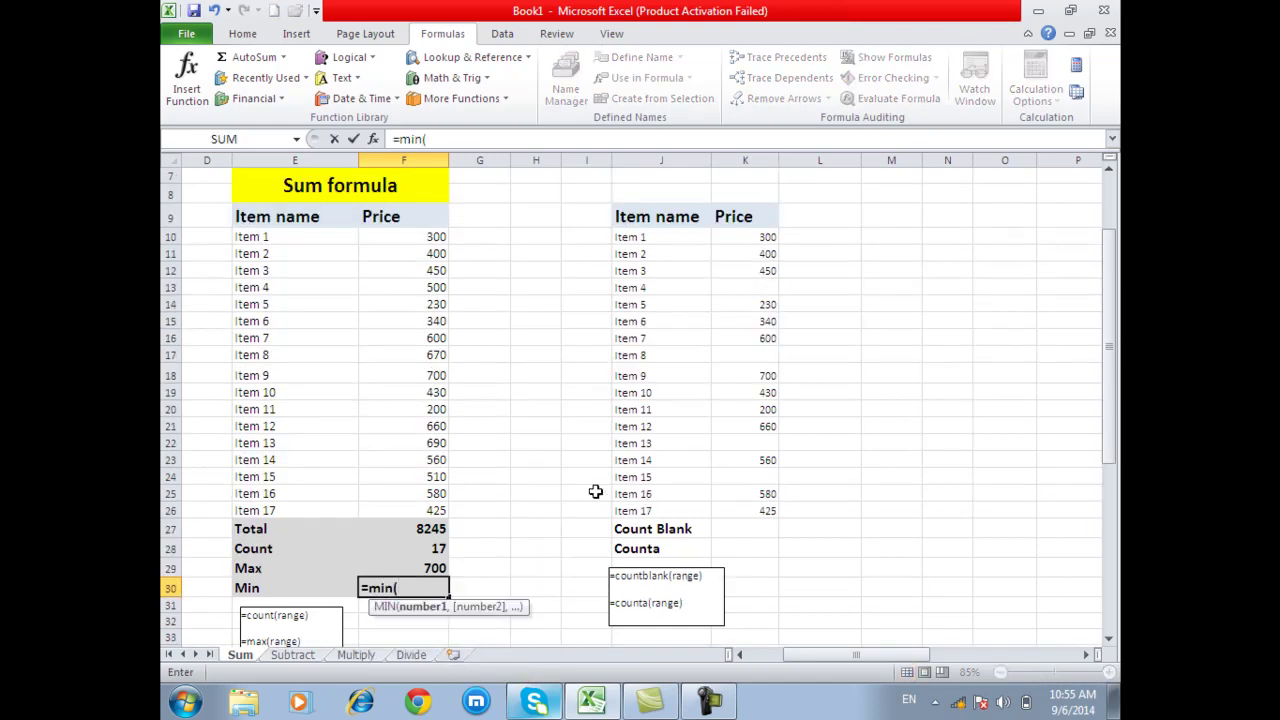
{"action": "left_click", "coordinate": [423, 236]}
{"action": "left_click_drag", "start_coordinate": [423, 236], "coordinate": [425, 510]}
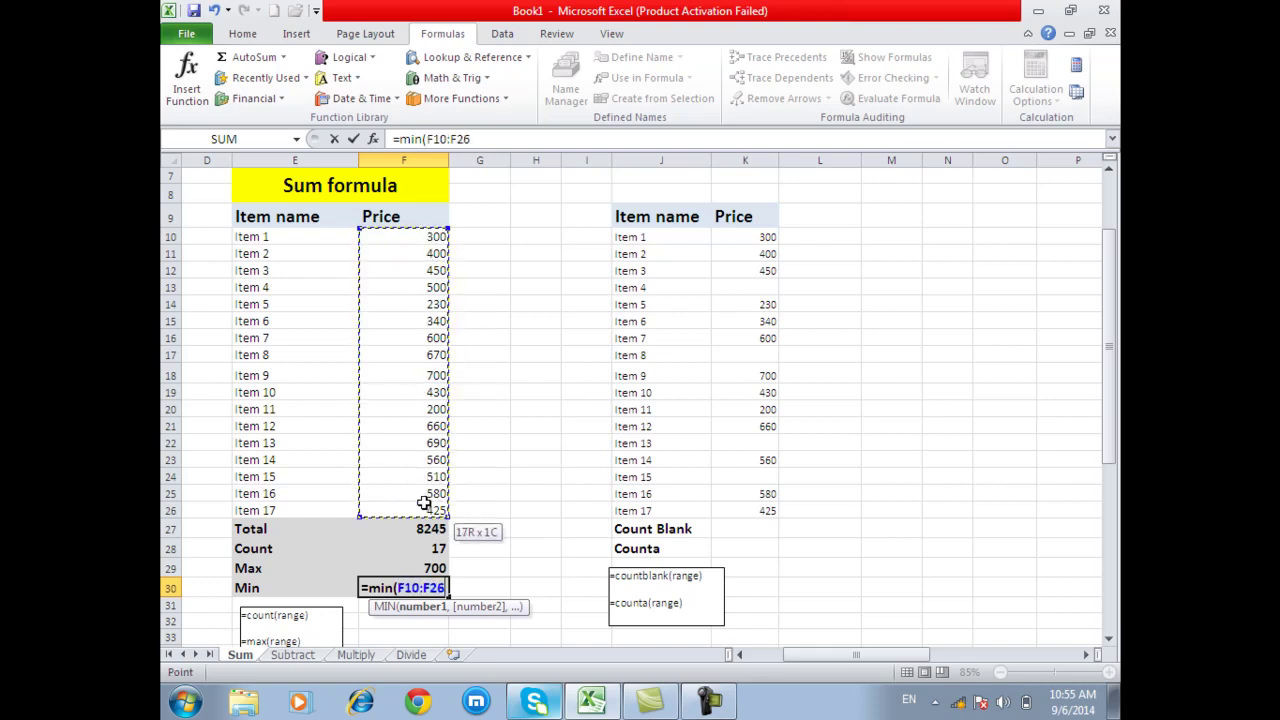
{"action": "type", "text": ")"}
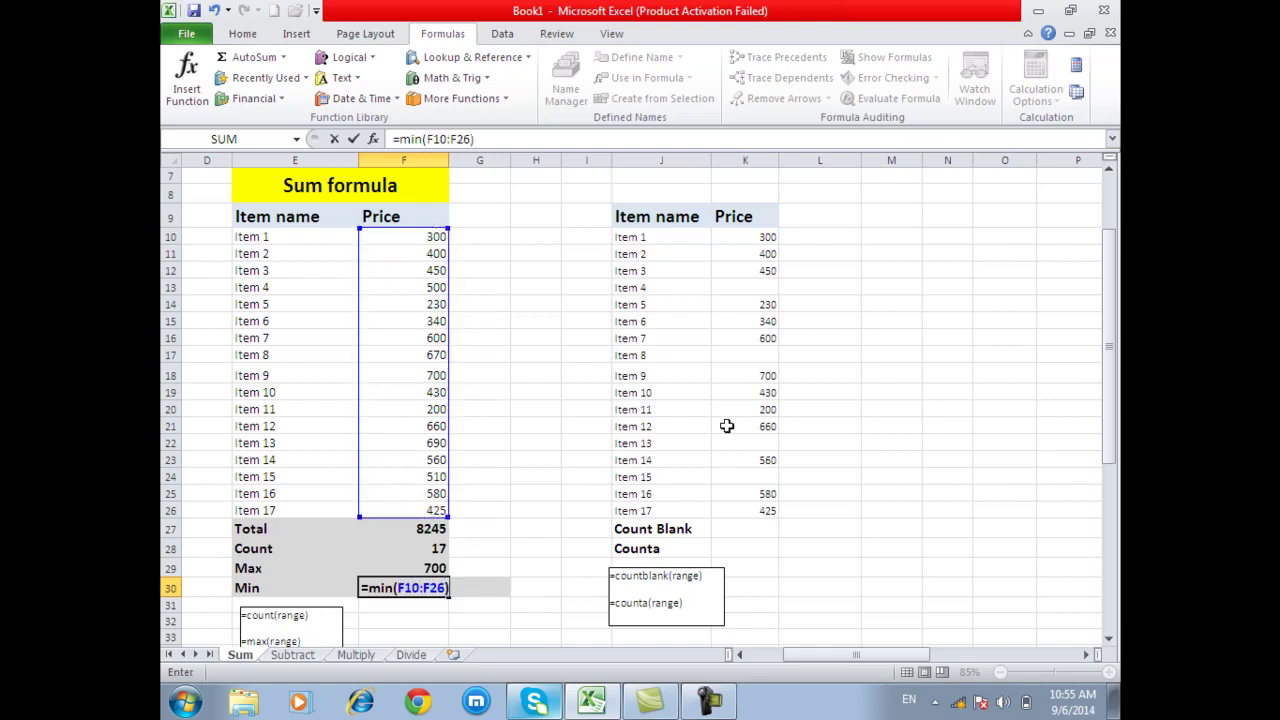
{"action": "key", "text": "Return"}
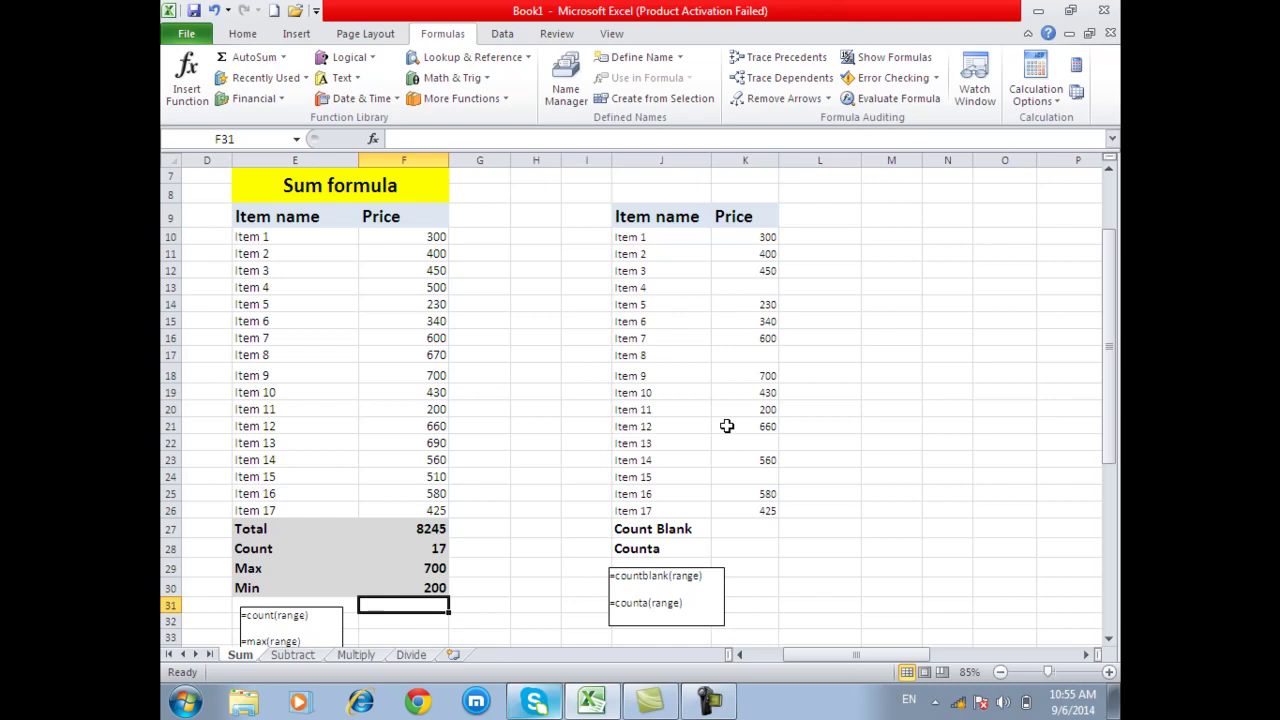
{"action": "key", "text": "Up"}
{"action": "key", "text": "Up"}
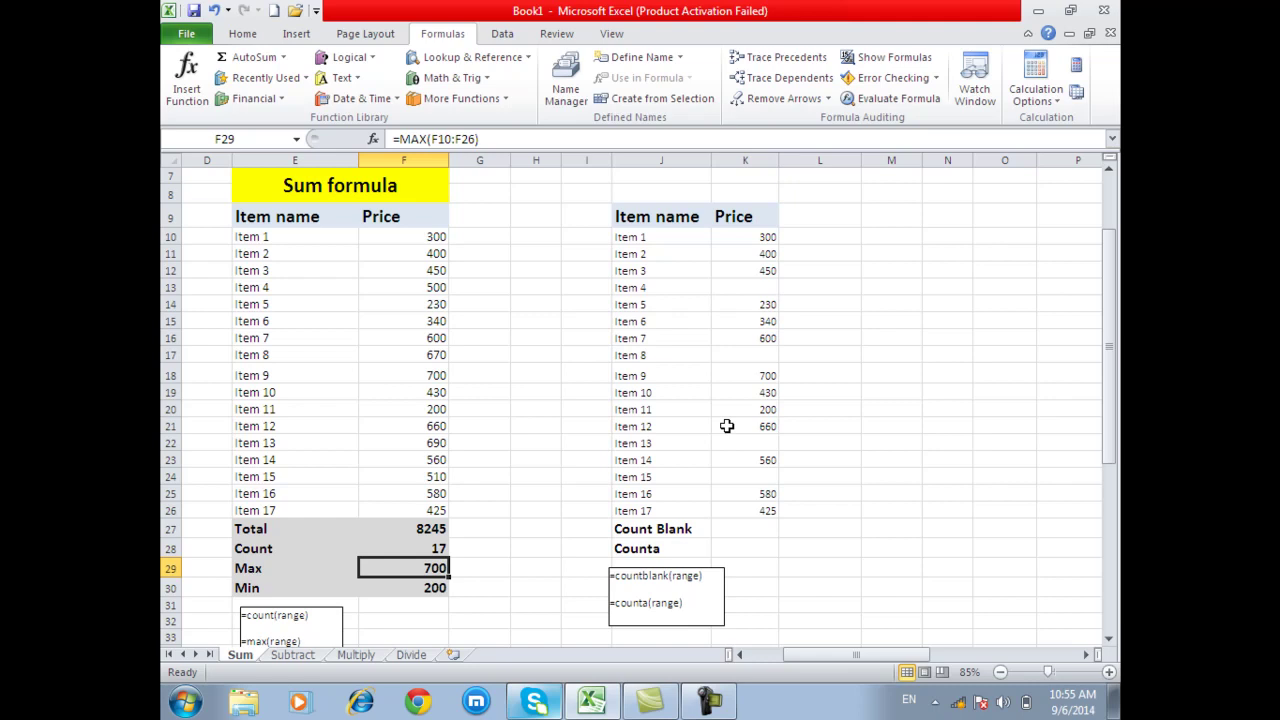
{"action": "left_click", "coordinate": [767, 528]}
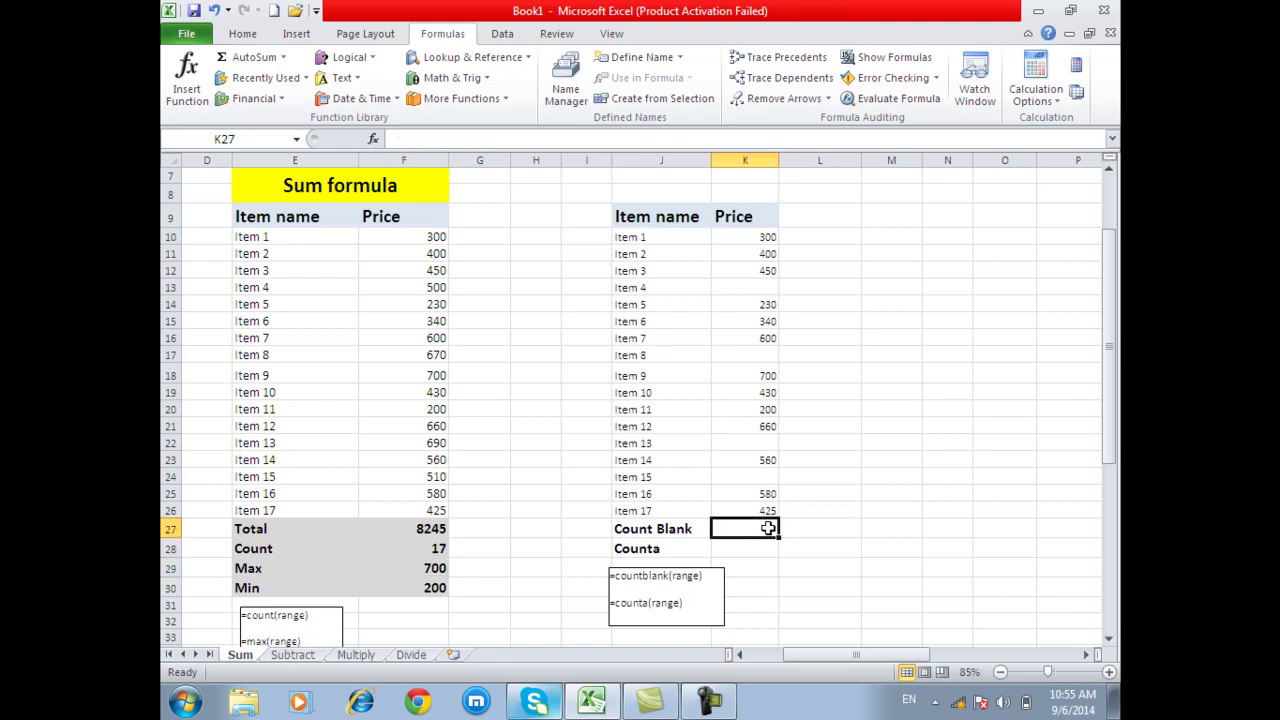
{"action": "left_click", "coordinate": [763, 292]}
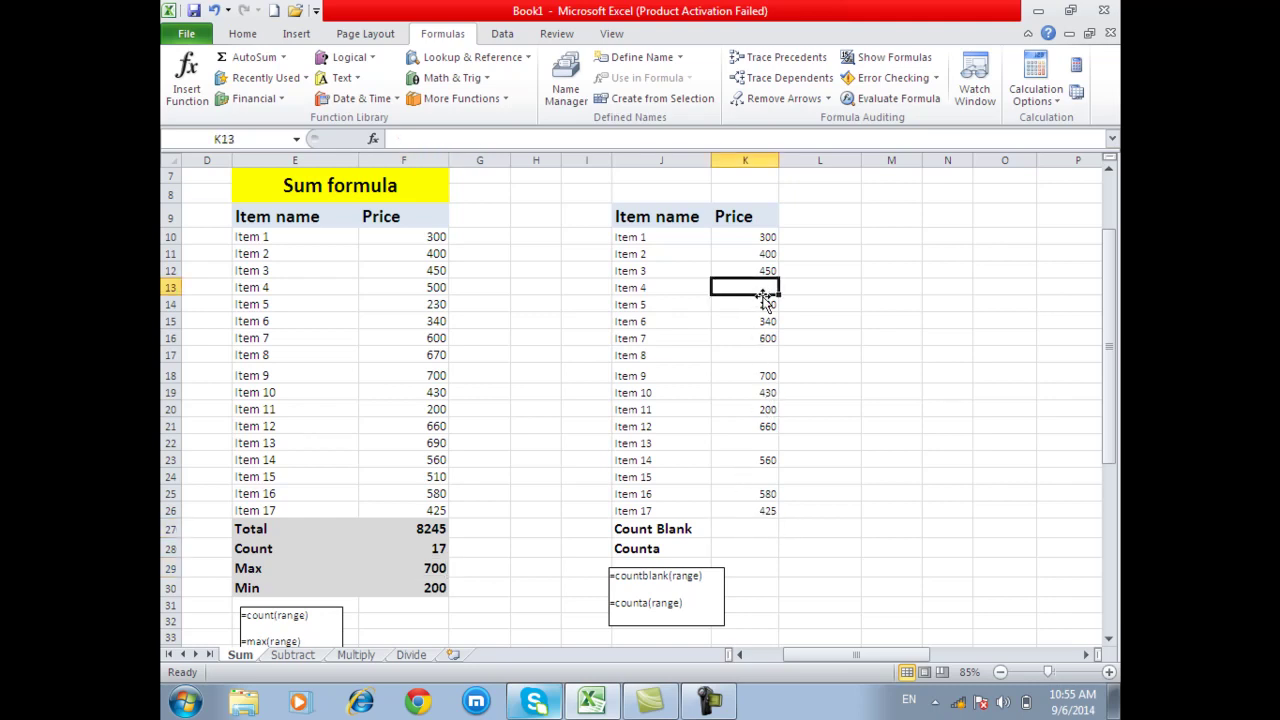
{"action": "scroll", "coordinate": [509, 434], "scroll_direction": "down", "scroll_amount": 1}
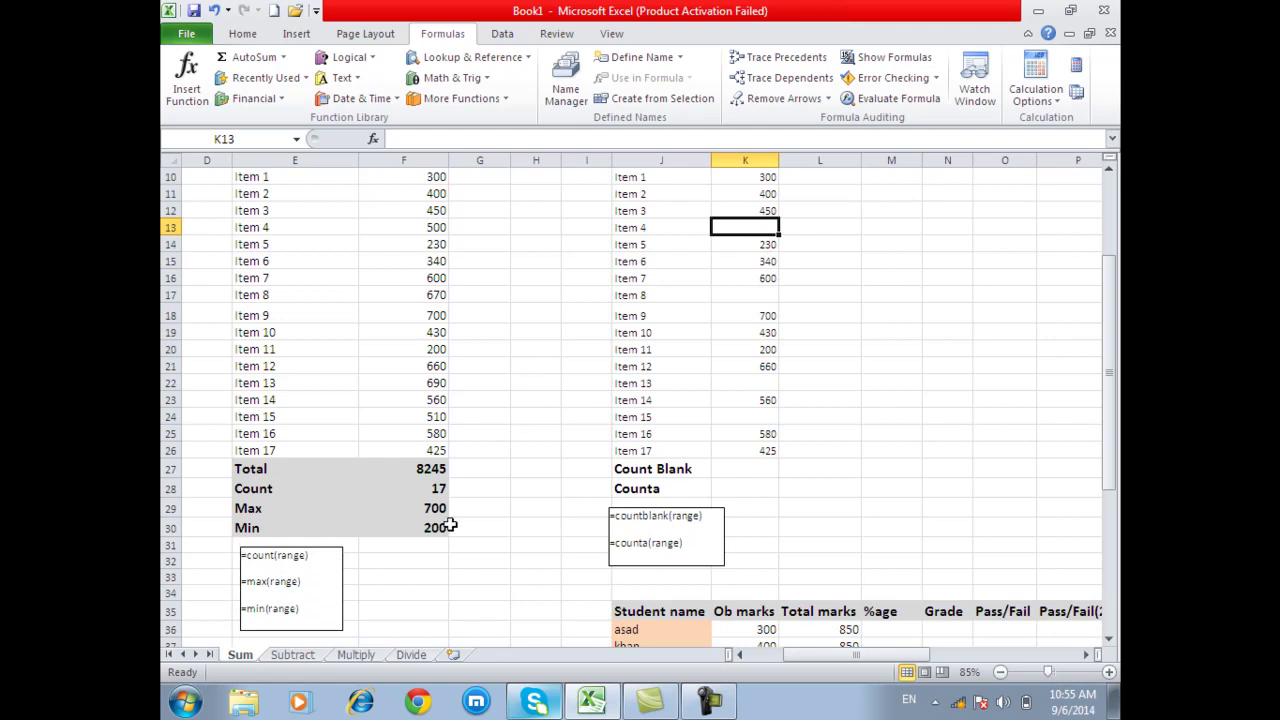
{"action": "scroll", "coordinate": [451, 524], "scroll_direction": "up", "scroll_amount": 1}
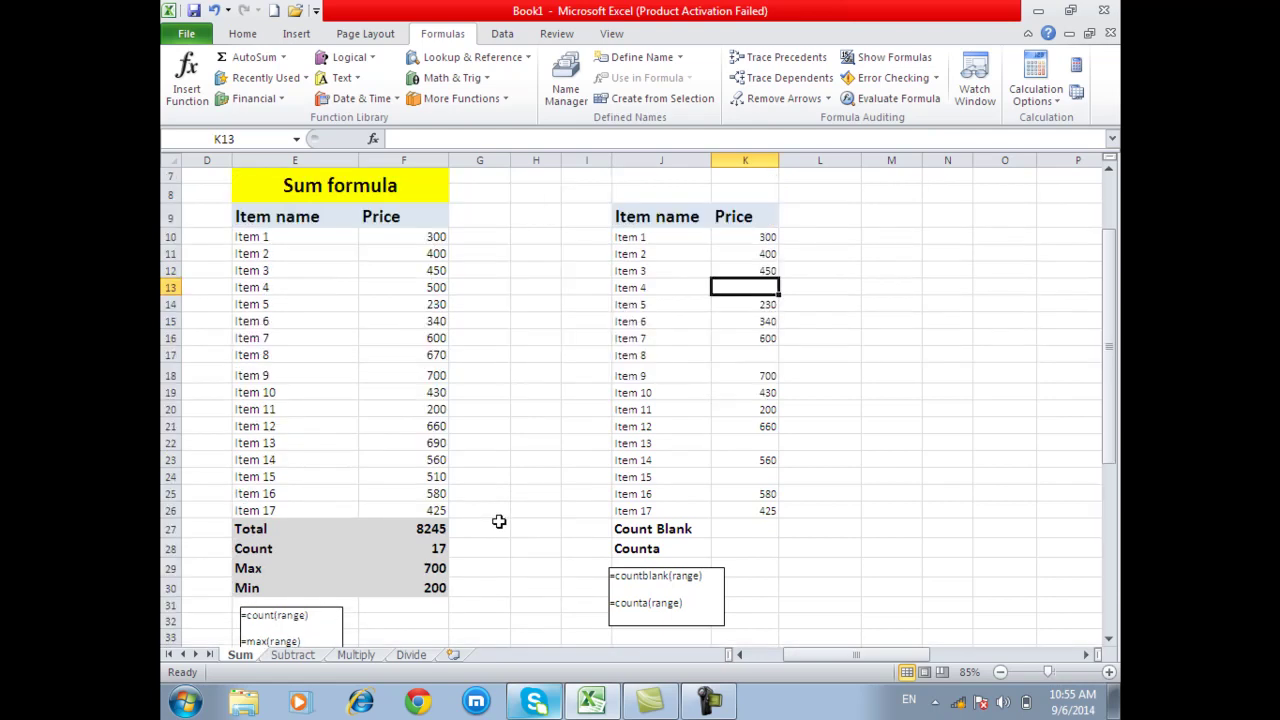
{"action": "left_click", "coordinate": [736, 531]}
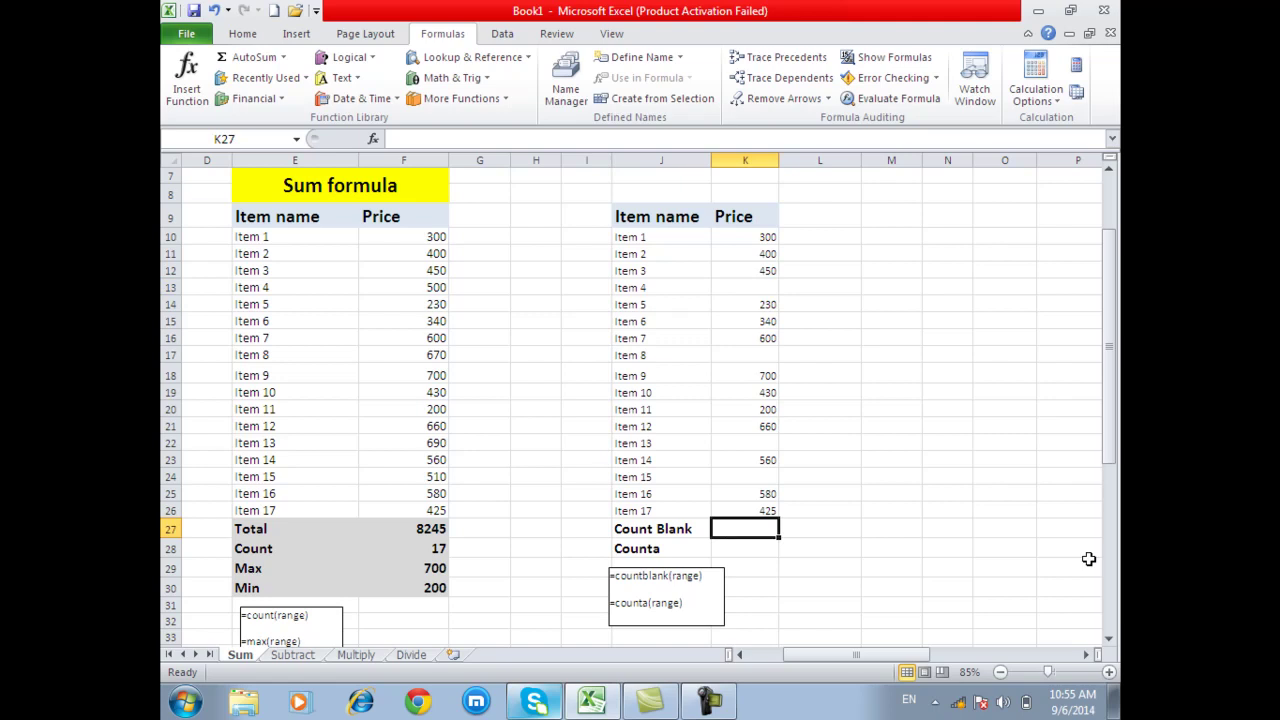
Step: Enter =COUNTBLANK(K10:K26) in K27 for 4, then begin =COUNTA( in K28
{"action": "type", "text": "=count"}
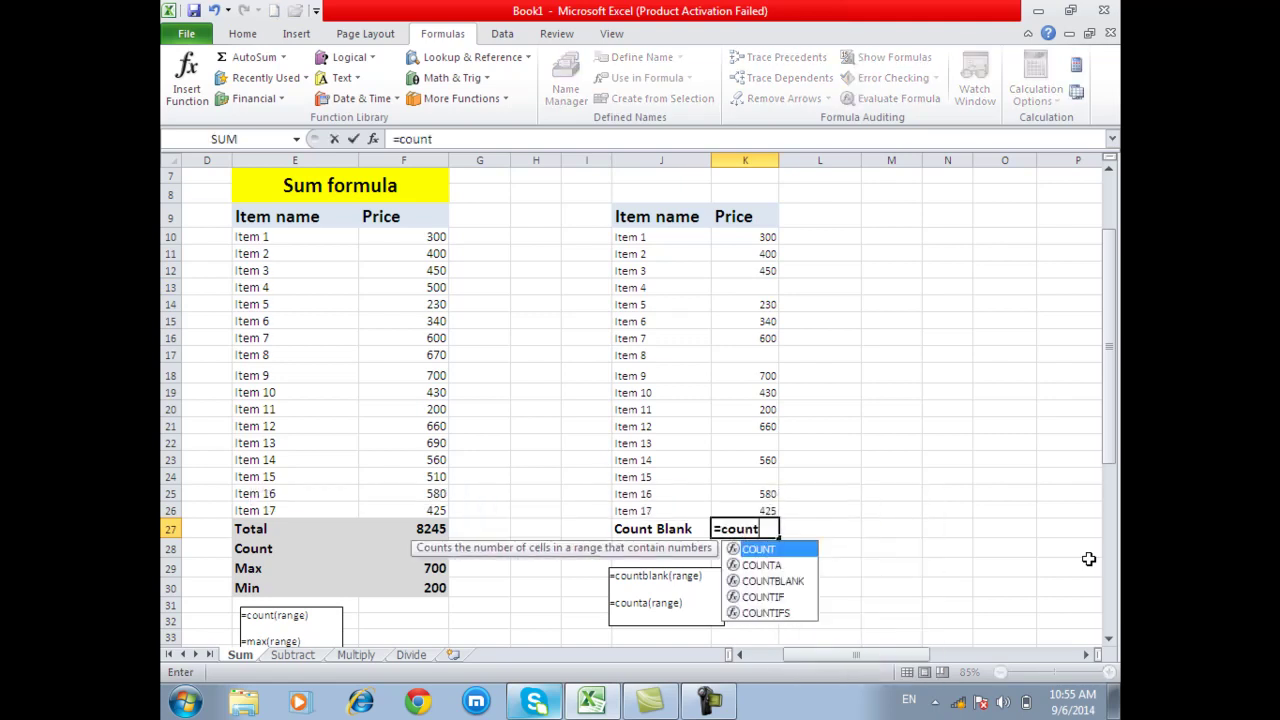
{"action": "type", "text": "blank"}
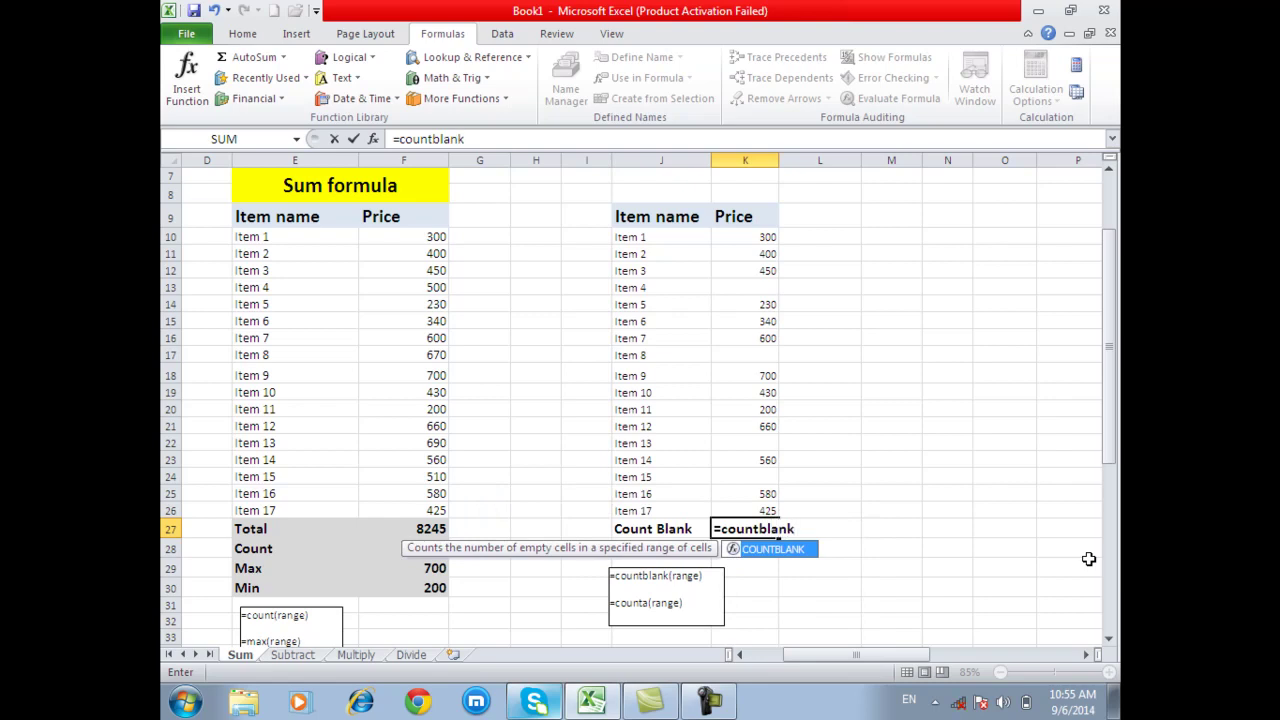
{"action": "type", "text": "("}
{"action": "left_click_drag", "start_coordinate": [766, 240], "coordinate": [760, 508]}
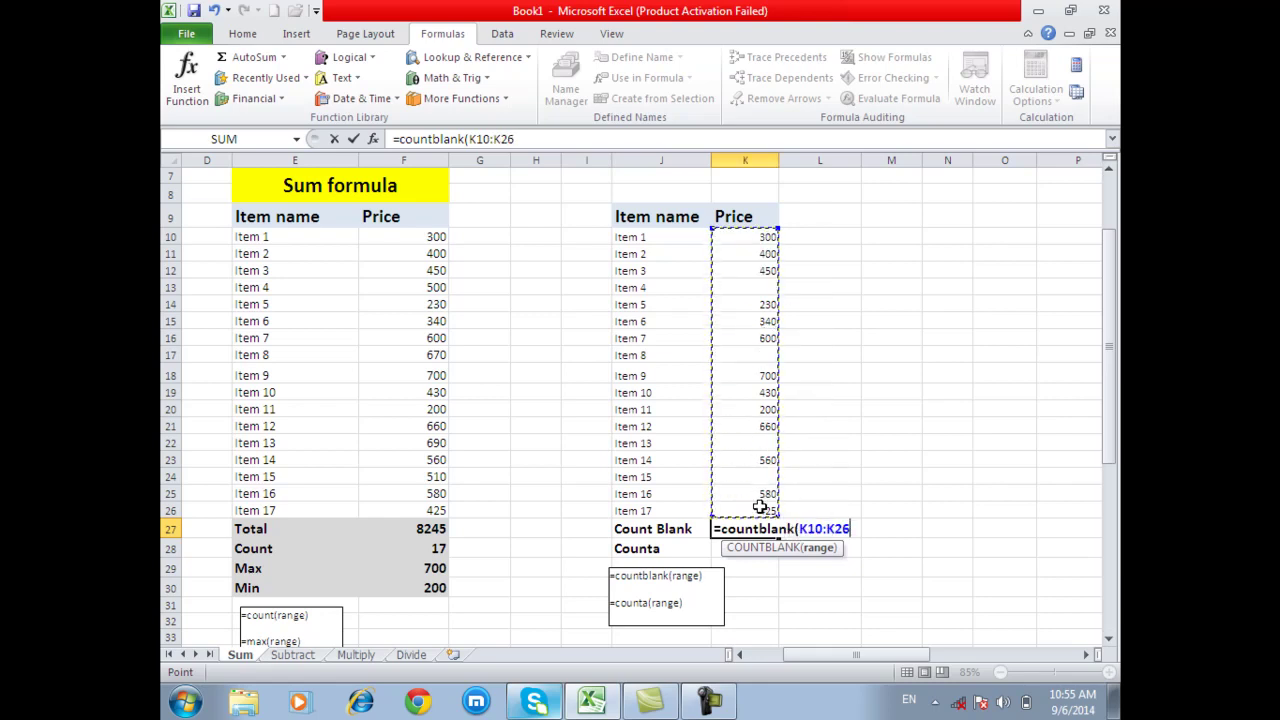
{"action": "type", "text": ")"}
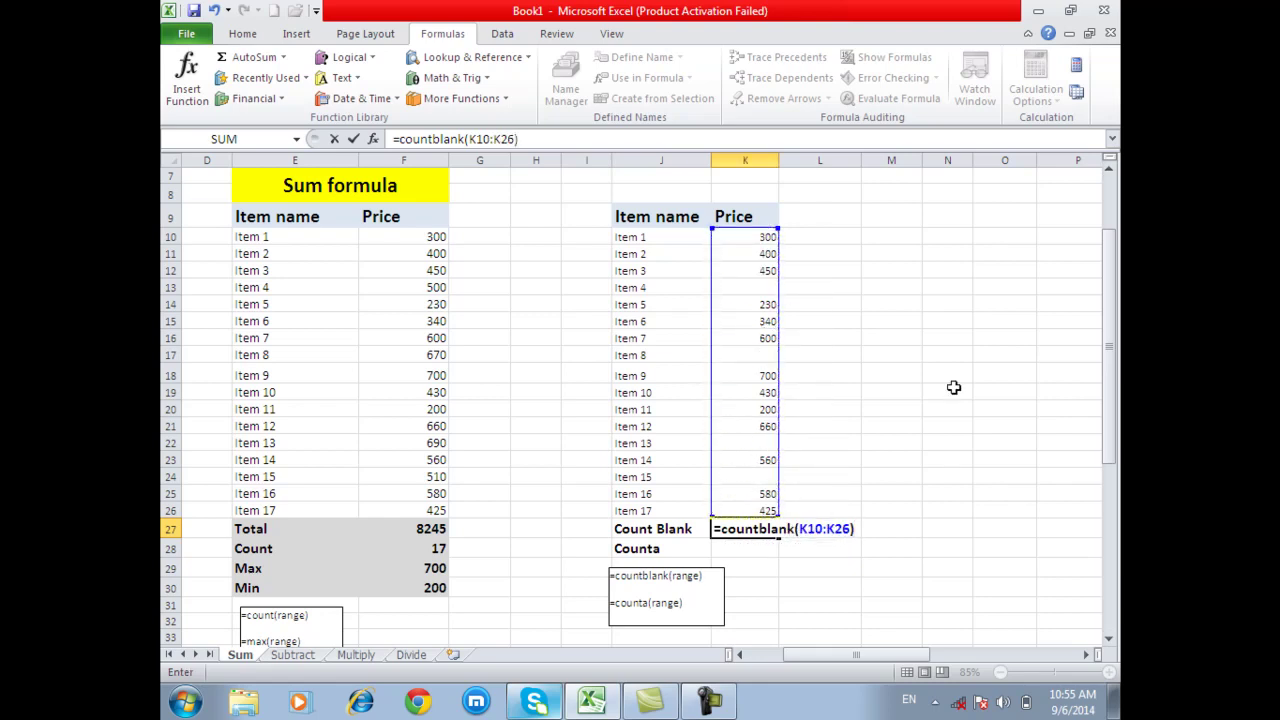
{"action": "key", "text": "Return"}
{"action": "key", "text": "Up"}
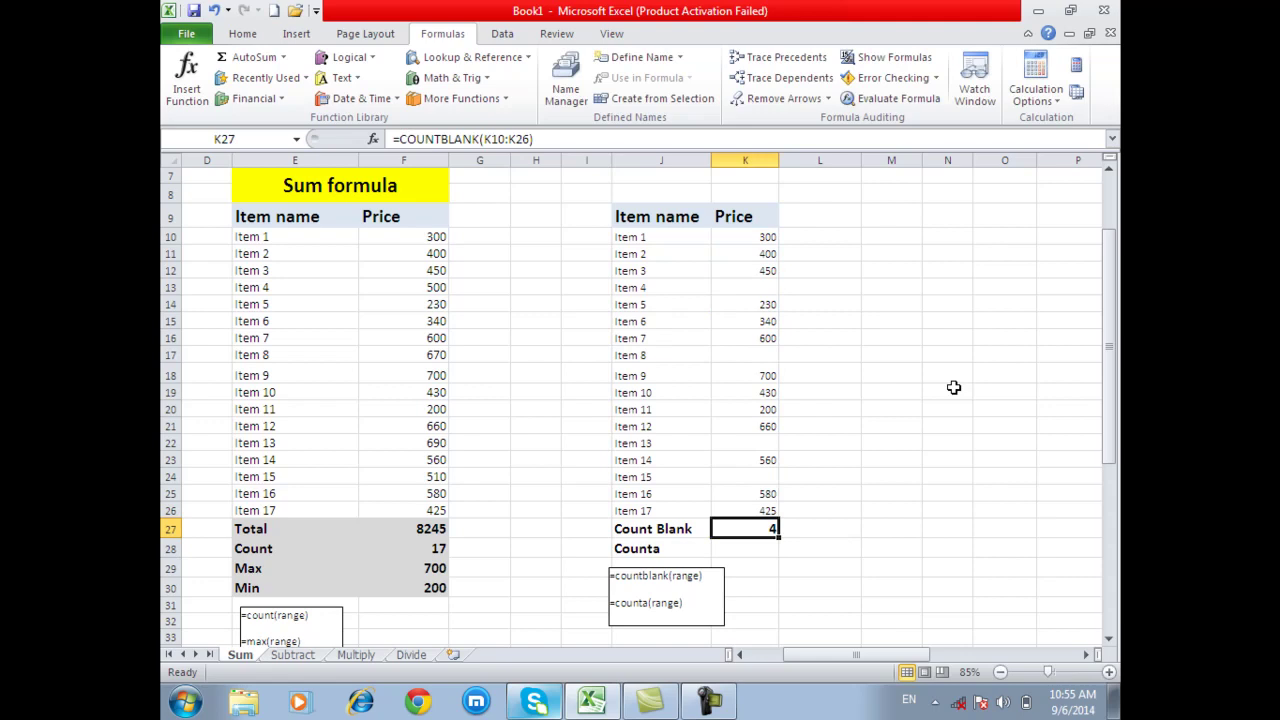
{"action": "key", "text": "Down"}
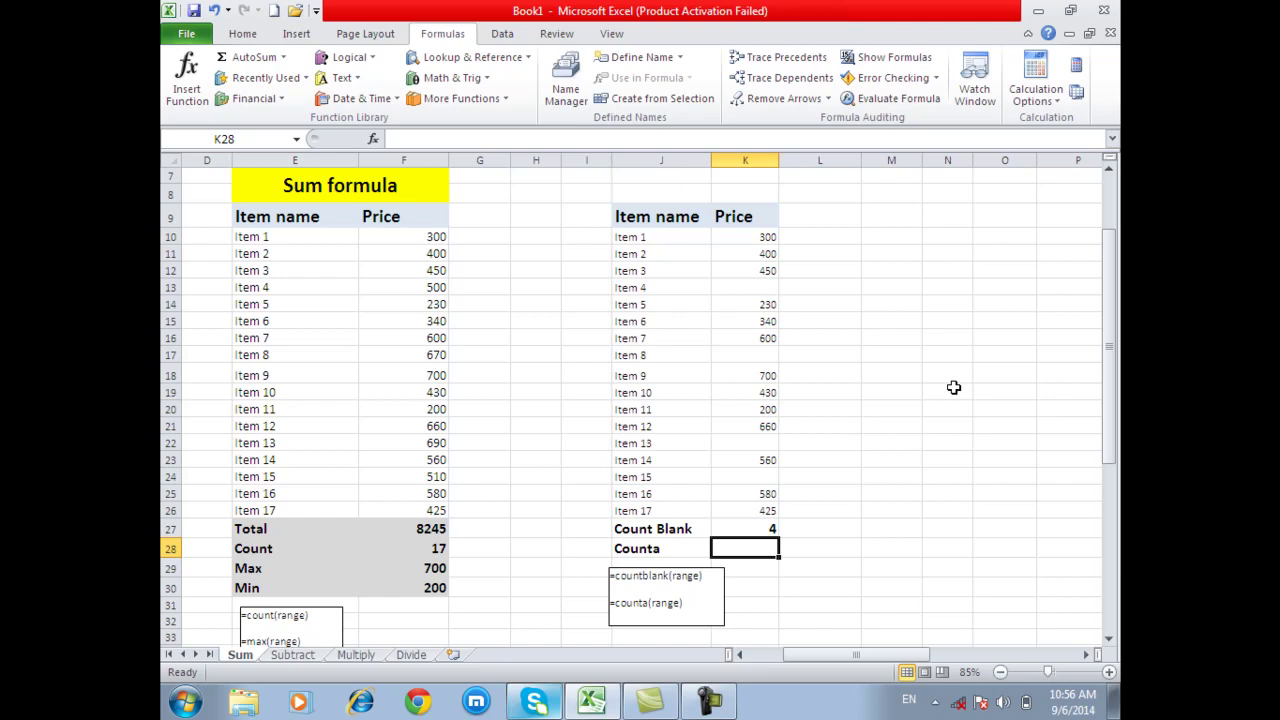
{"action": "type", "text": "=co"}
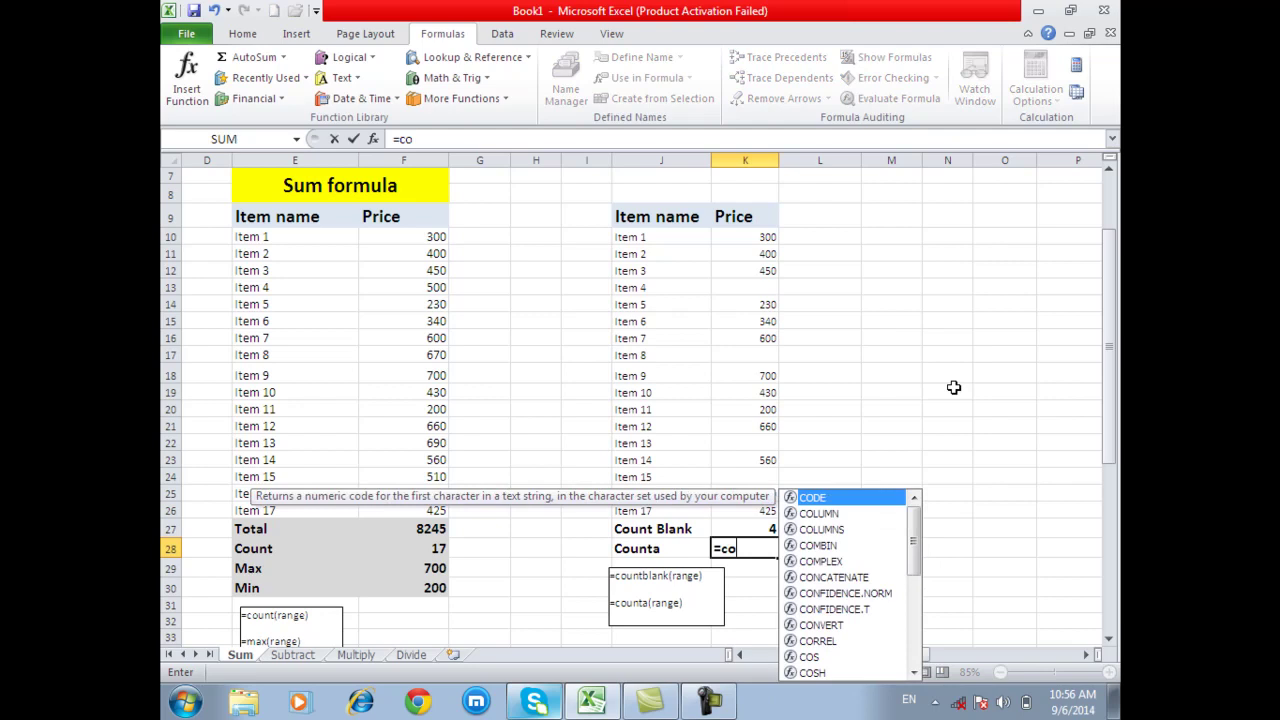
{"action": "type", "text": "unta("}
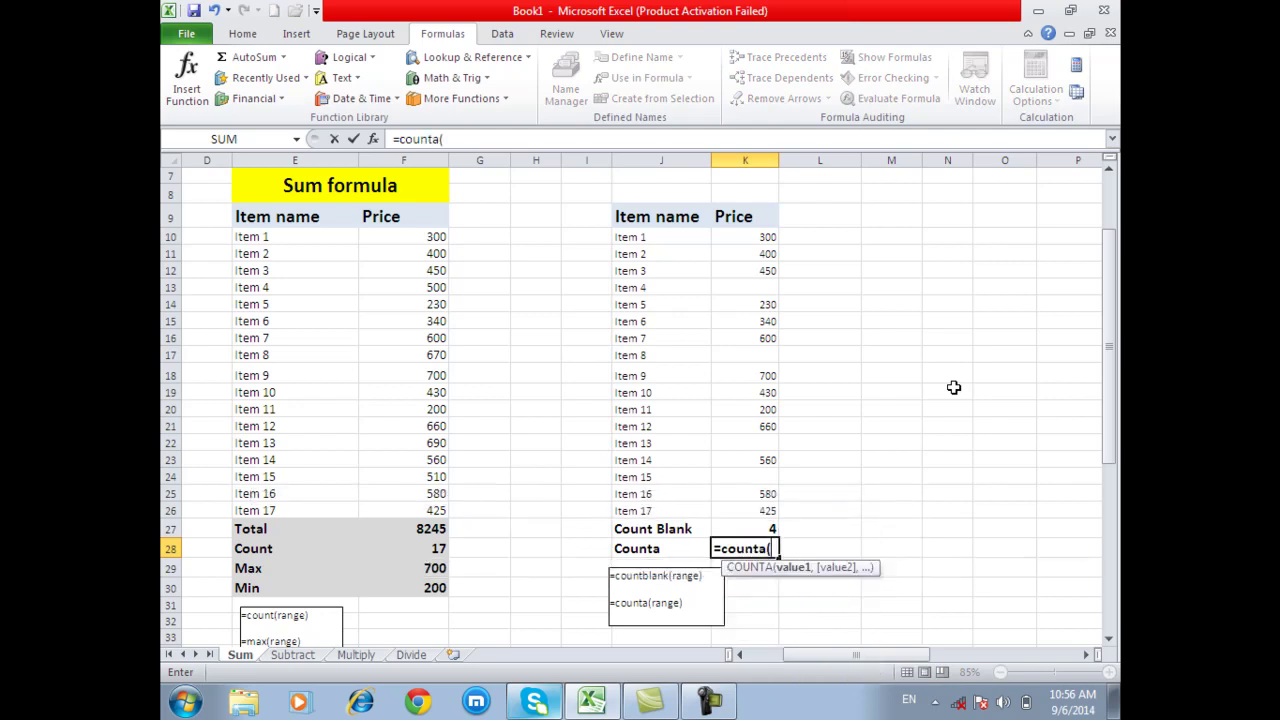
Step: Complete =COUNTA(K10:K26) in K28 for 13, review it, then go to the Subtract sheet
{"action": "left_click_drag", "start_coordinate": [764, 240], "coordinate": [763, 509]}
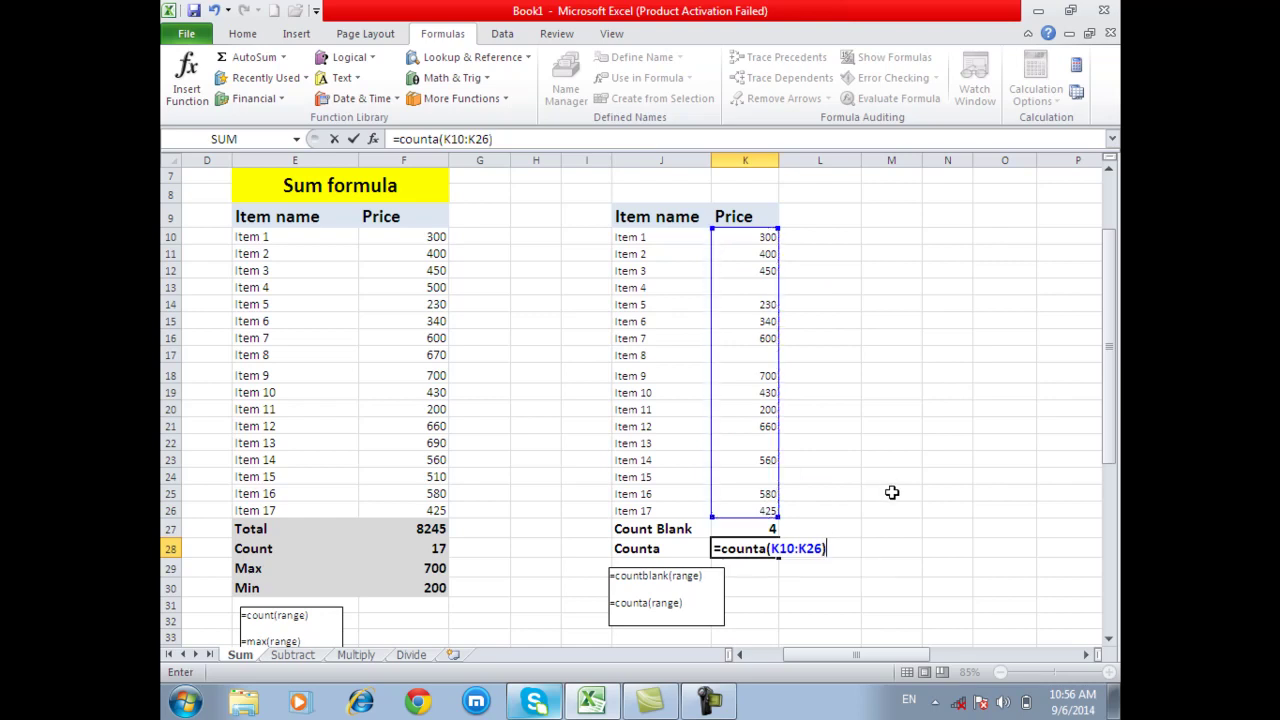
{"action": "key", "text": "Return"}
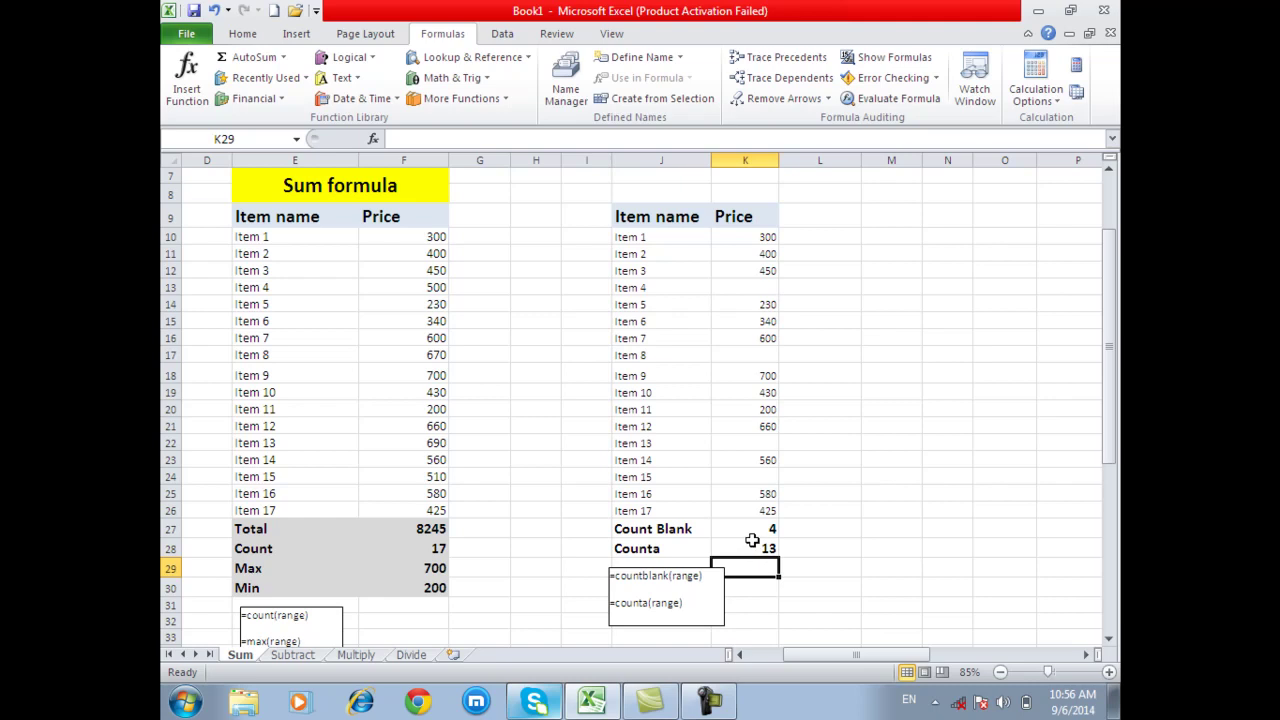
{"action": "left_click", "coordinate": [672, 531]}
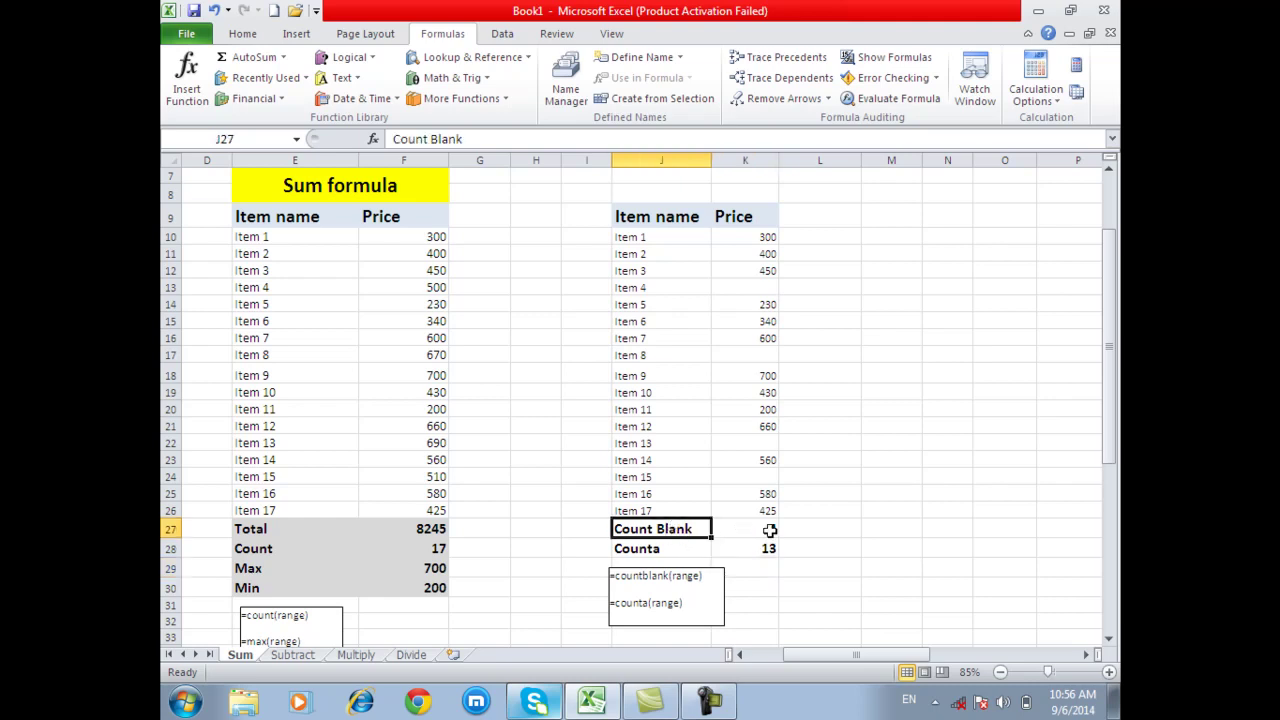
{"action": "left_click", "coordinate": [685, 551]}
{"action": "left_click", "coordinate": [750, 552]}
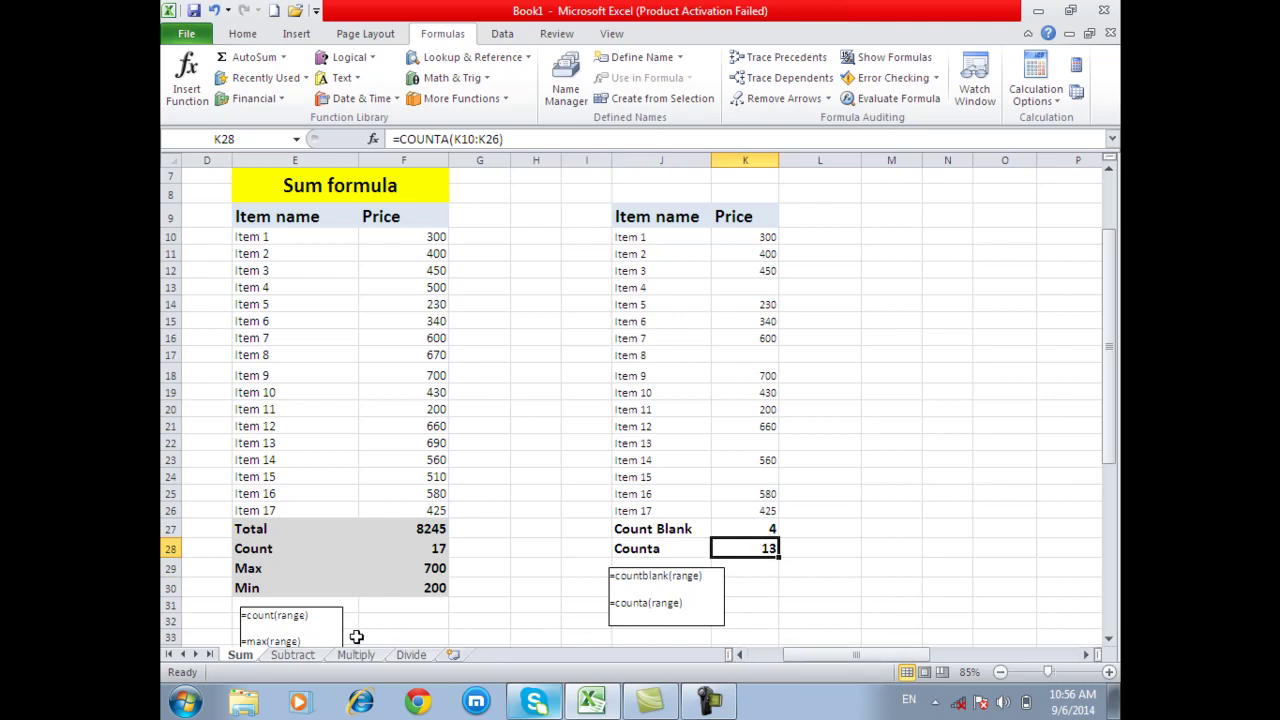
{"action": "left_click", "coordinate": [293, 655]}
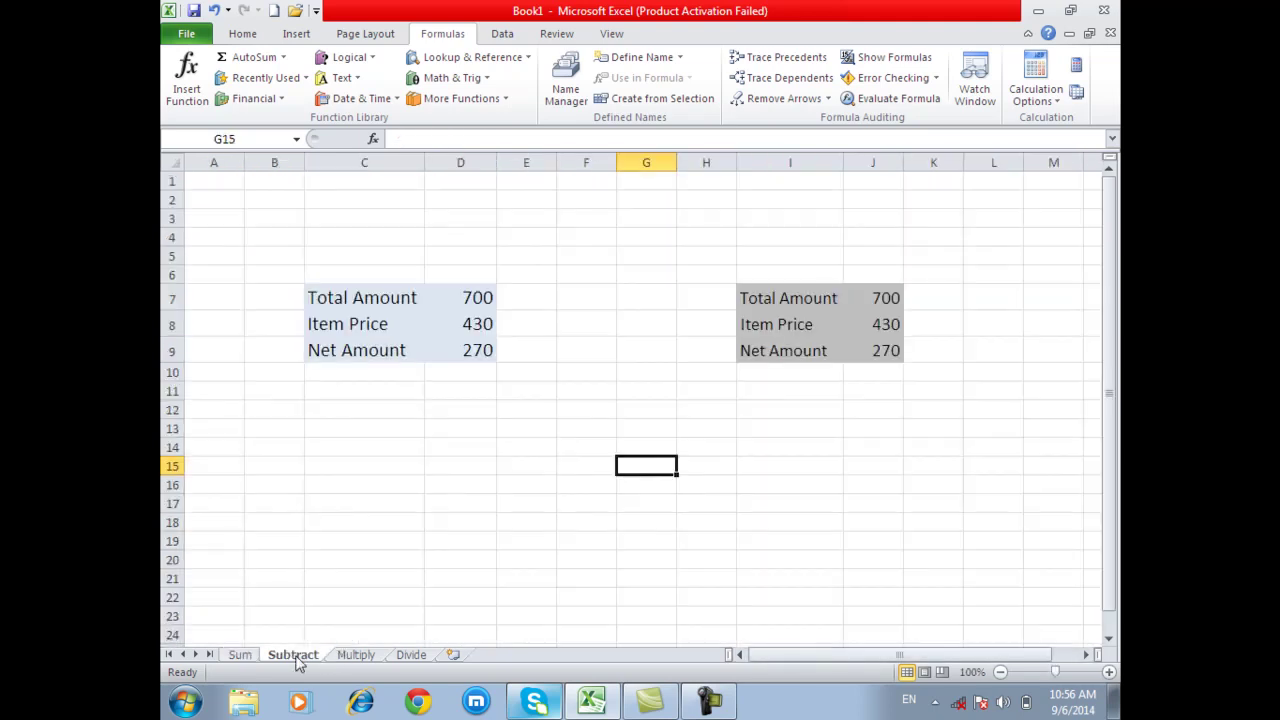
Step: Delete the Net Amount values in D9 and J9
{"action": "left_click", "coordinate": [466, 355]}
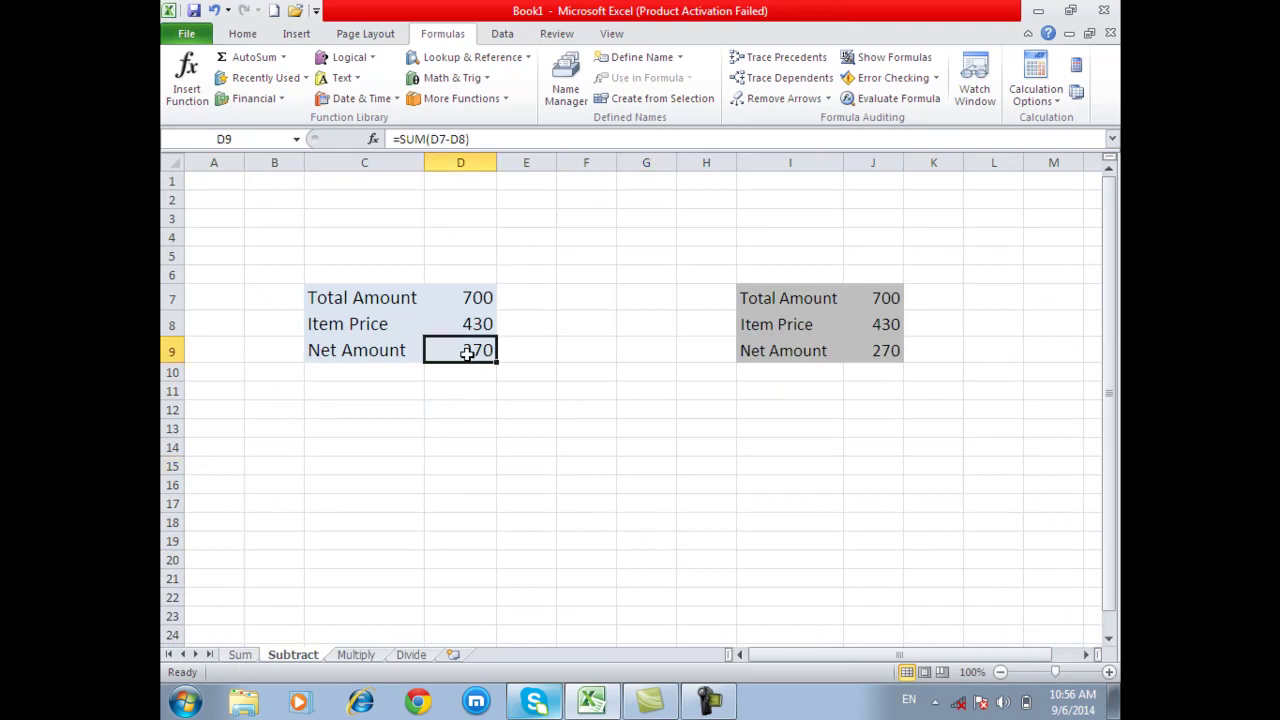
{"action": "key", "text": "Delete"}
{"action": "left_click", "coordinate": [882, 348]}
{"action": "key", "text": "Delete"}
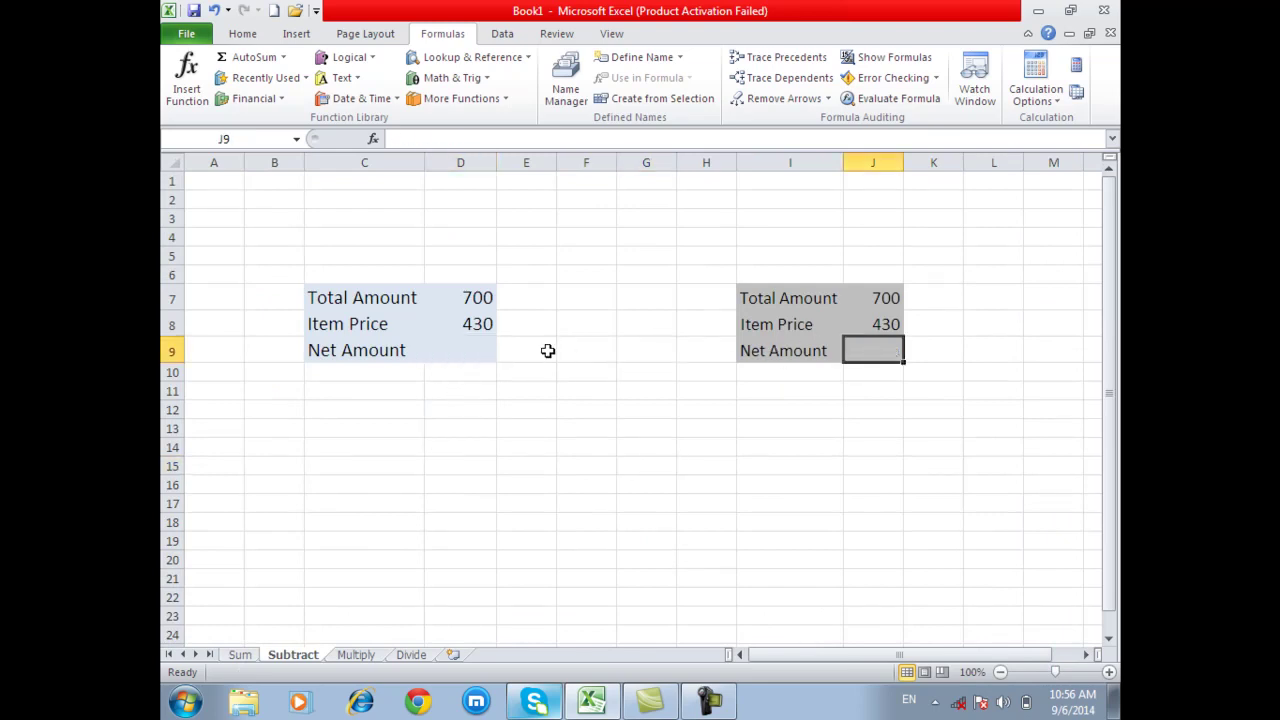
Step: Review the Total Amount 700 and Item Price 430 inputs, then reselect D9
{"action": "left_click", "coordinate": [485, 355]}
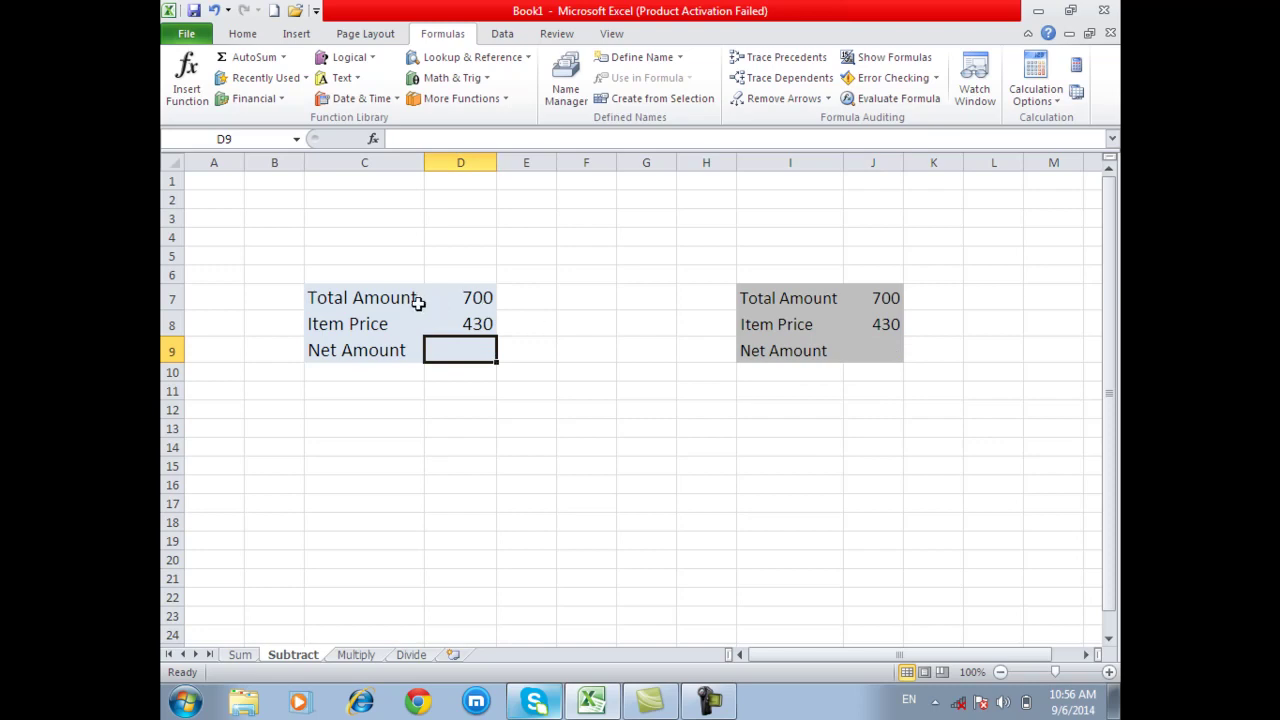
{"action": "left_click", "coordinate": [369, 298]}
{"action": "left_click", "coordinate": [455, 302]}
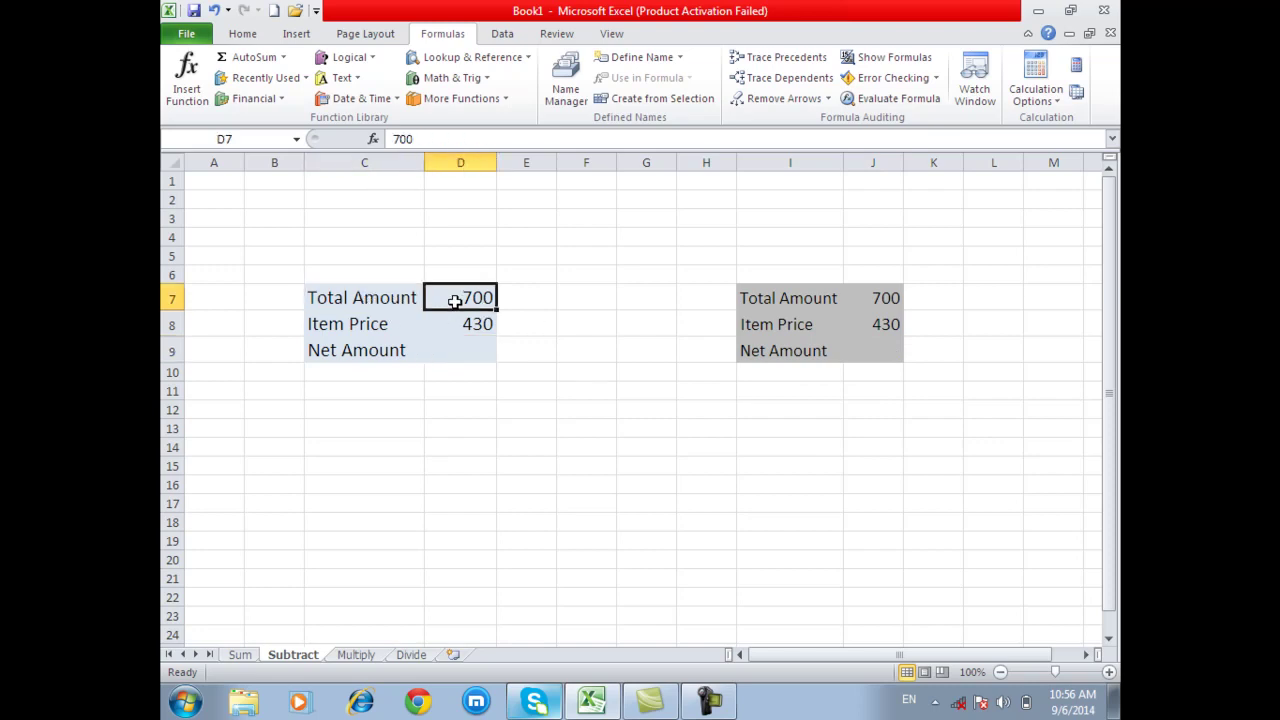
{"action": "left_click", "coordinate": [380, 323]}
{"action": "left_click", "coordinate": [471, 324]}
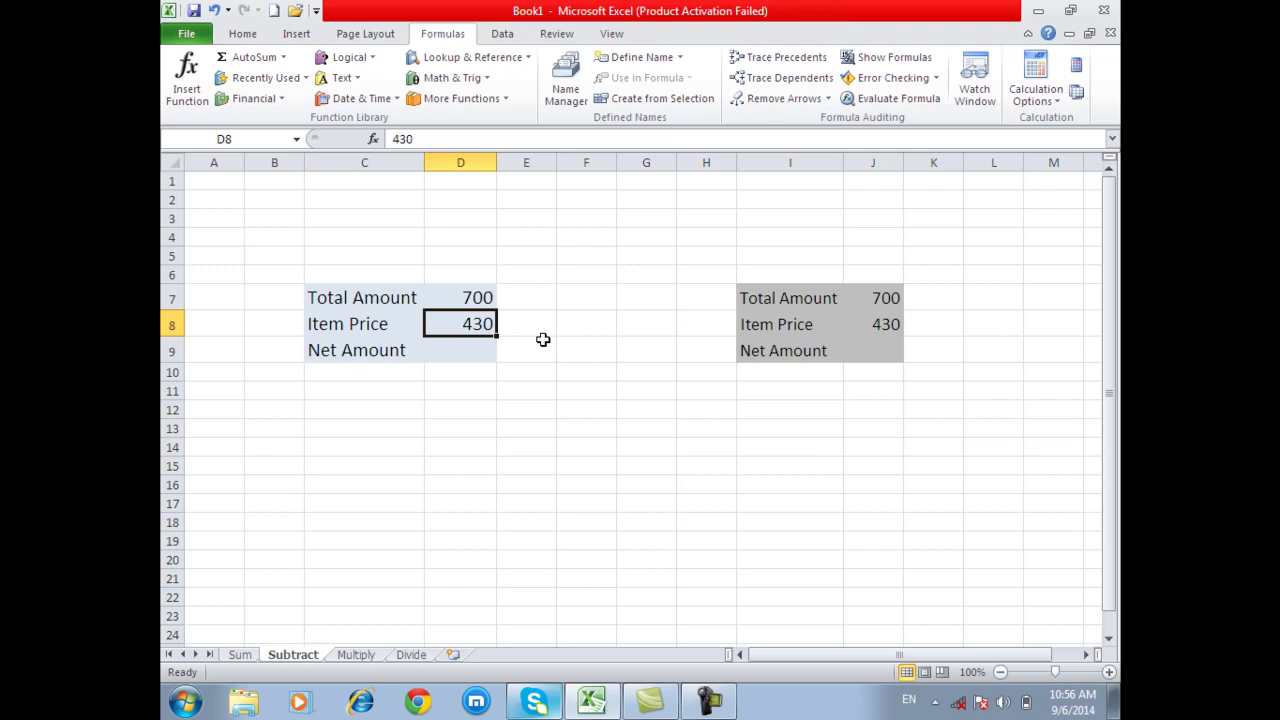
{"action": "left_click", "coordinate": [479, 355]}
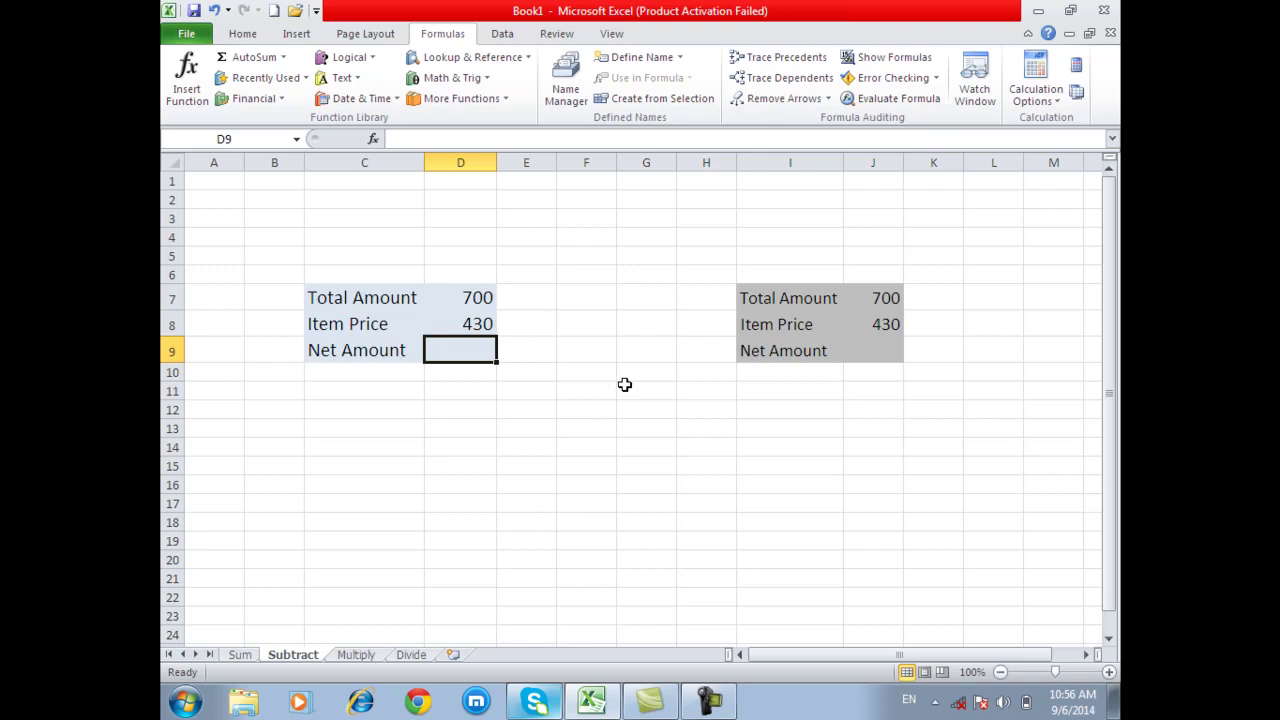
Step: Enter =SUM(D7-D8) in D9 so the left Net Amount shows 270
{"action": "type", "text": "="}
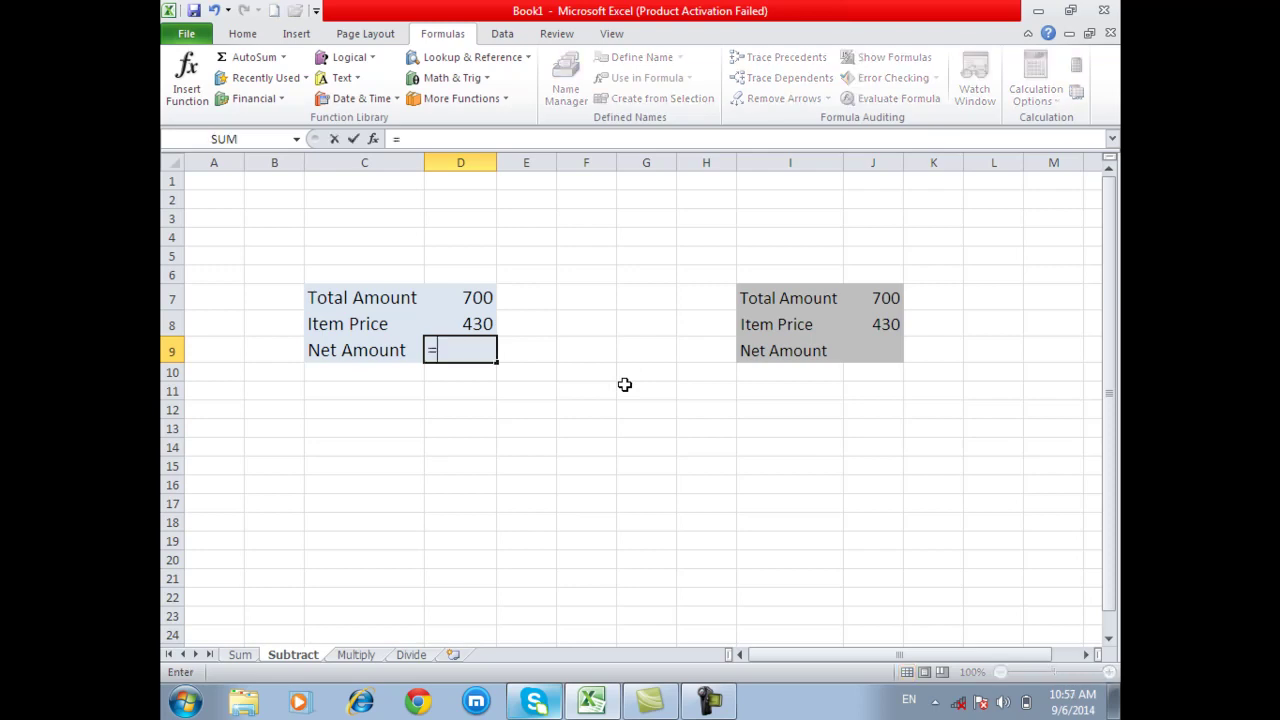
{"action": "type", "text": "sum("}
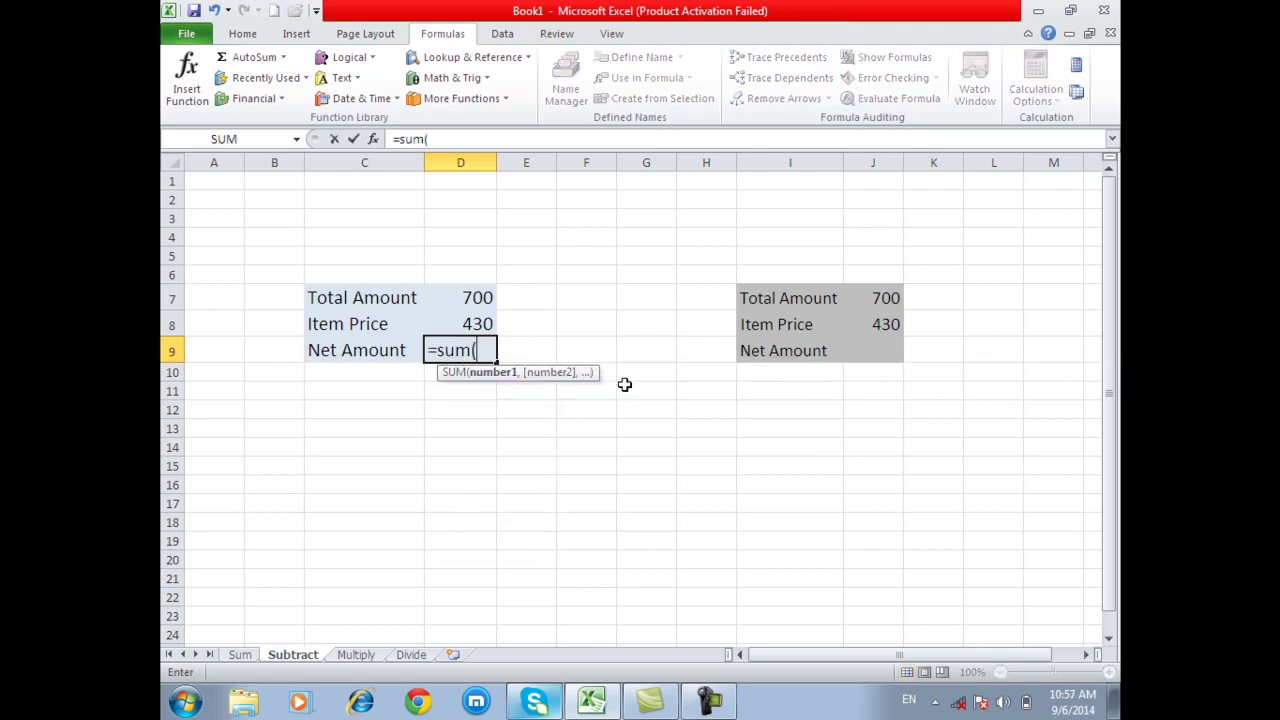
{"action": "left_click", "coordinate": [460, 300]}
{"action": "type", "text": "-"}
{"action": "left_click", "coordinate": [458, 323]}
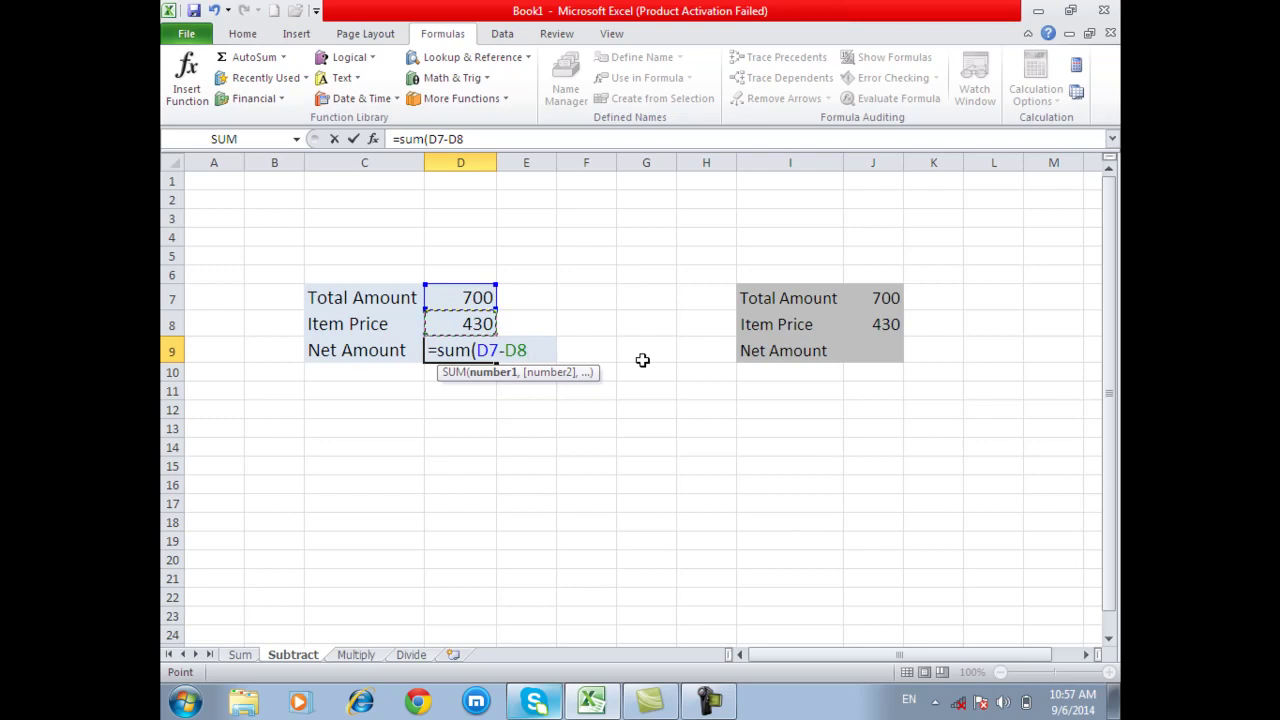
{"action": "type", "text": ")"}
{"action": "key", "text": "Return"}
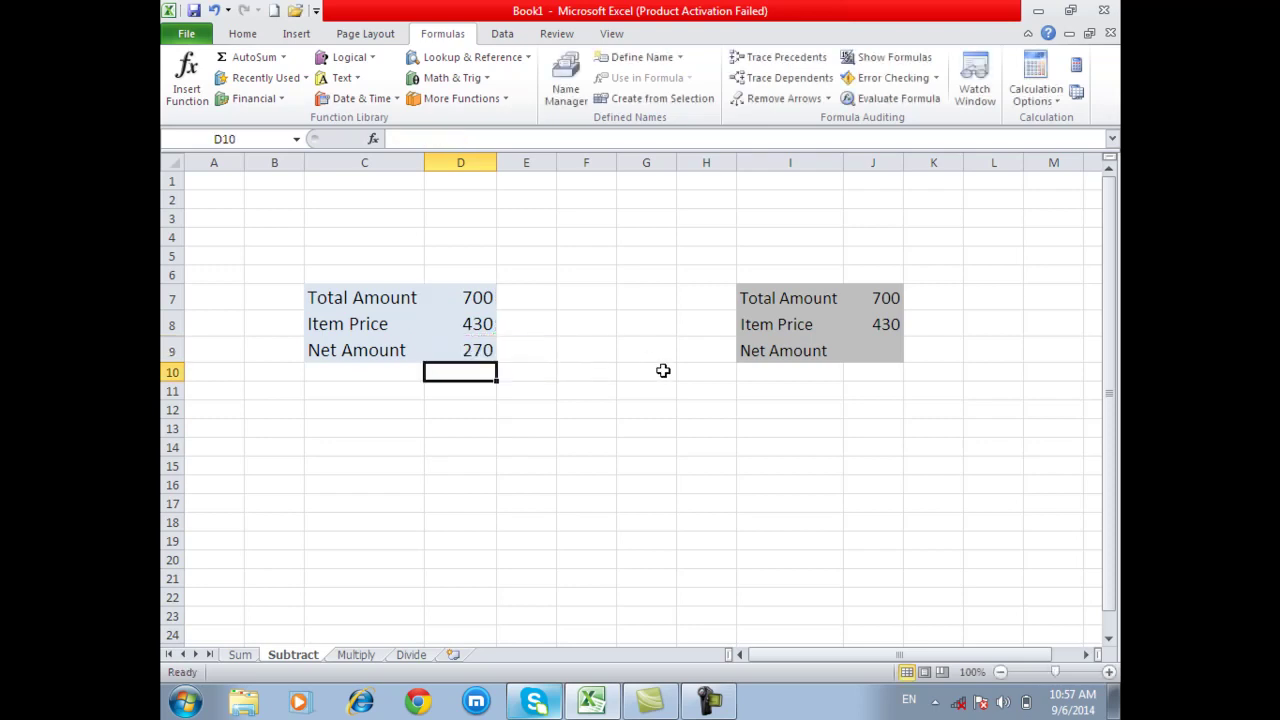
{"action": "left_click", "coordinate": [485, 350]}
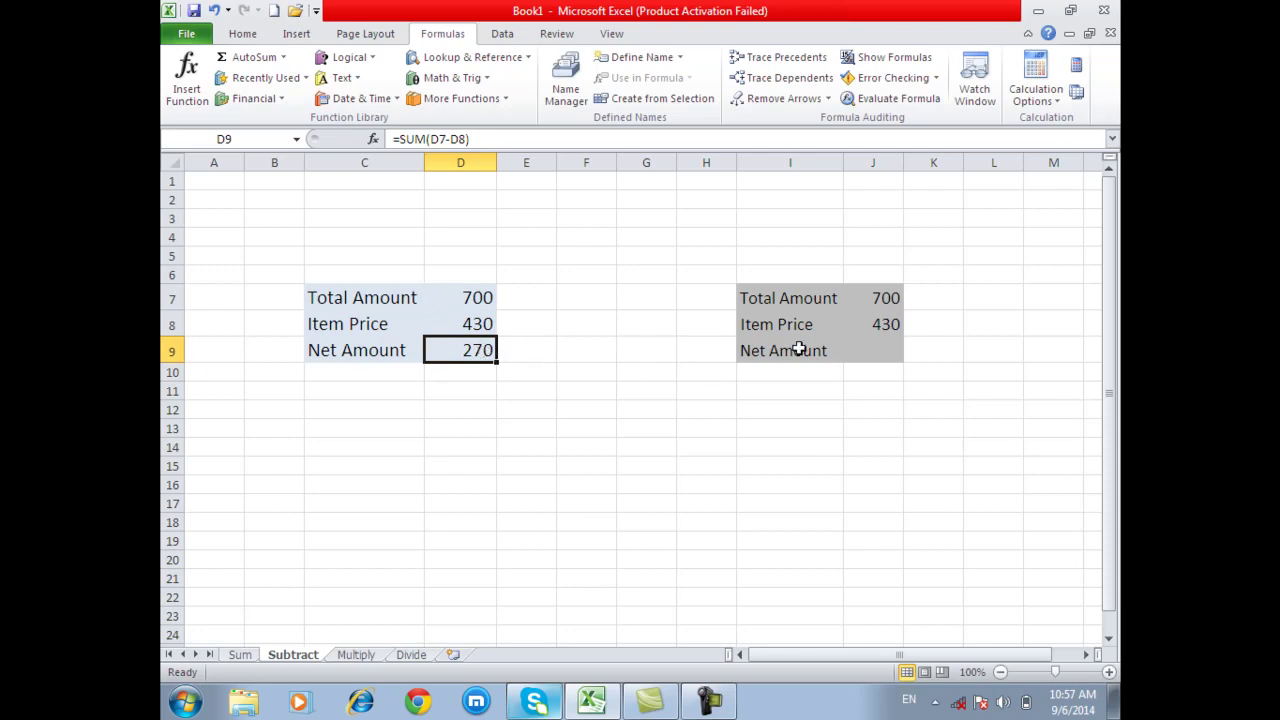
{"action": "left_click", "coordinate": [863, 354]}
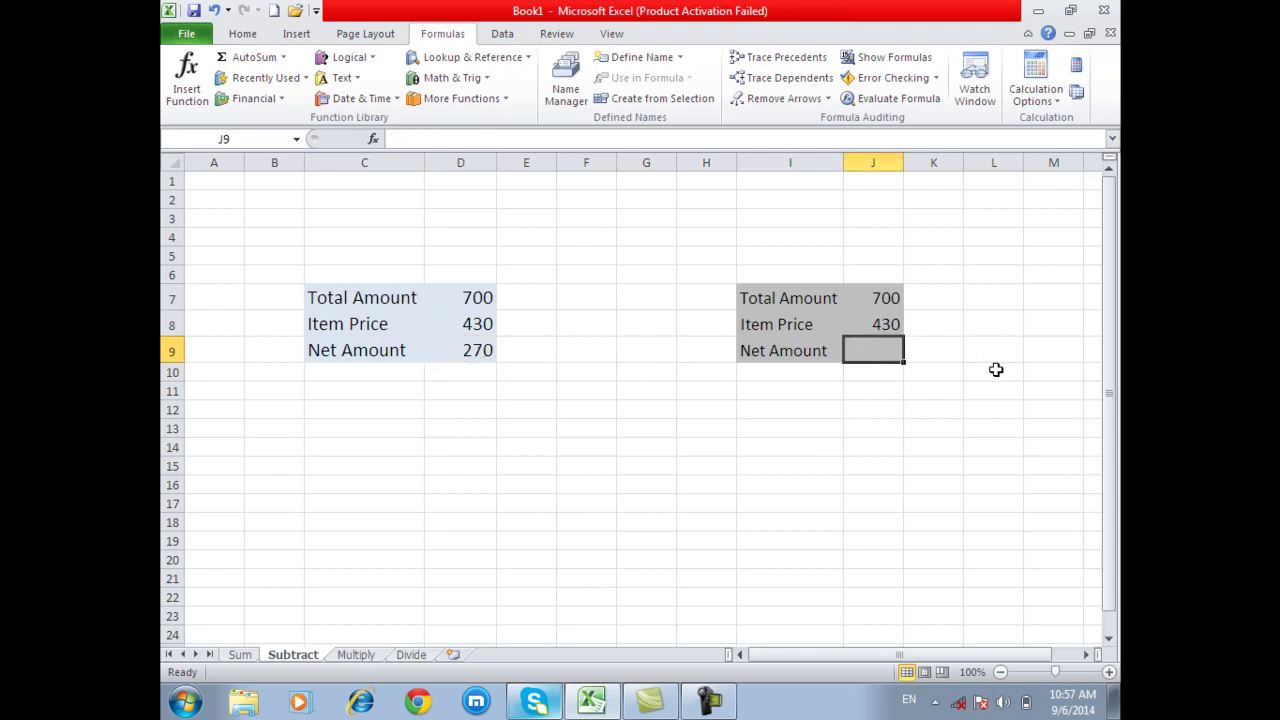
{"action": "left_click", "coordinate": [462, 350]}
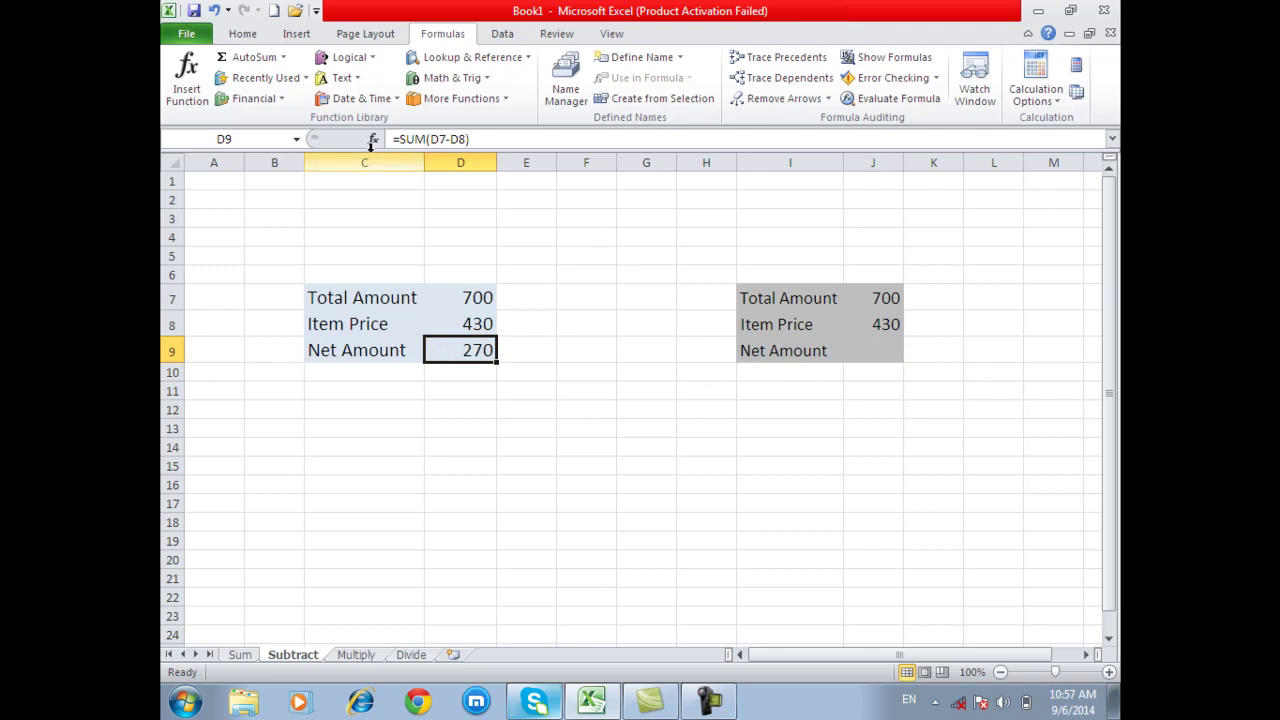
Step: Enter =J7-J8 in J9 for a Net Amount of 270, and compare both formulas
{"action": "left_click", "coordinate": [860, 350]}
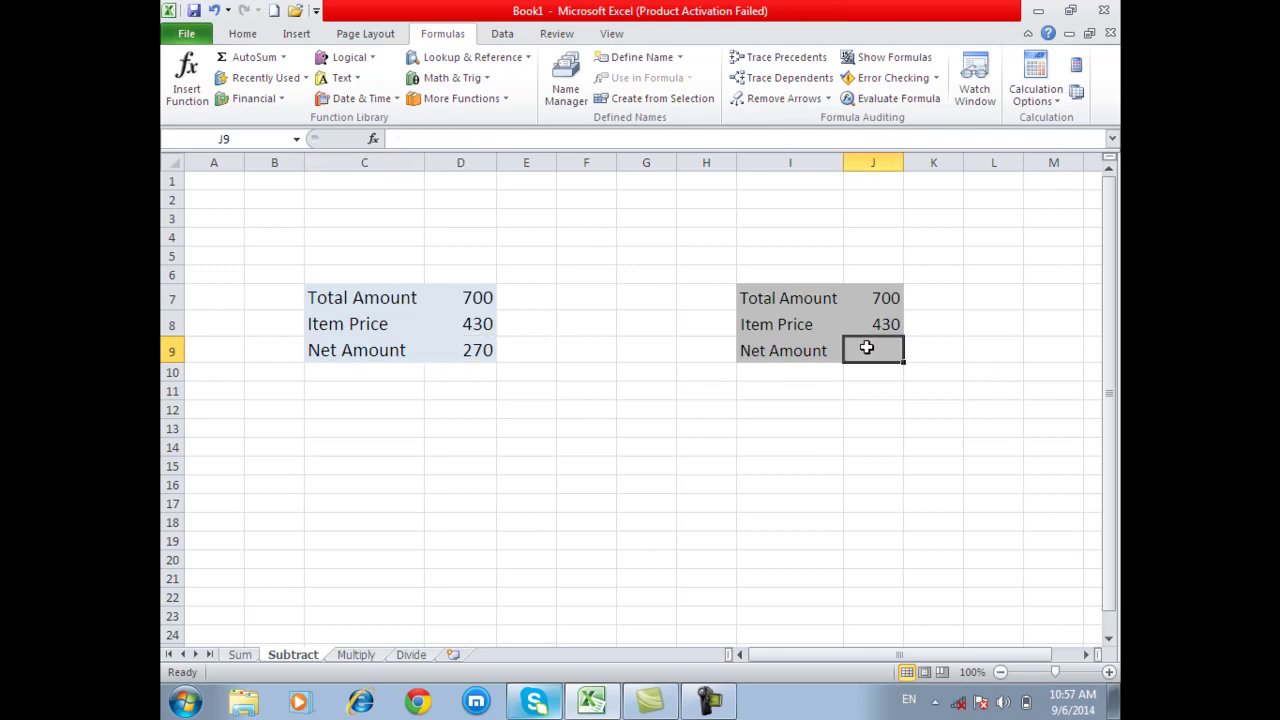
{"action": "type", "text": "="}
{"action": "left_click", "coordinate": [876, 297]}
{"action": "type", "text": "-"}
{"action": "left_click", "coordinate": [879, 325]}
{"action": "key", "text": "Return"}
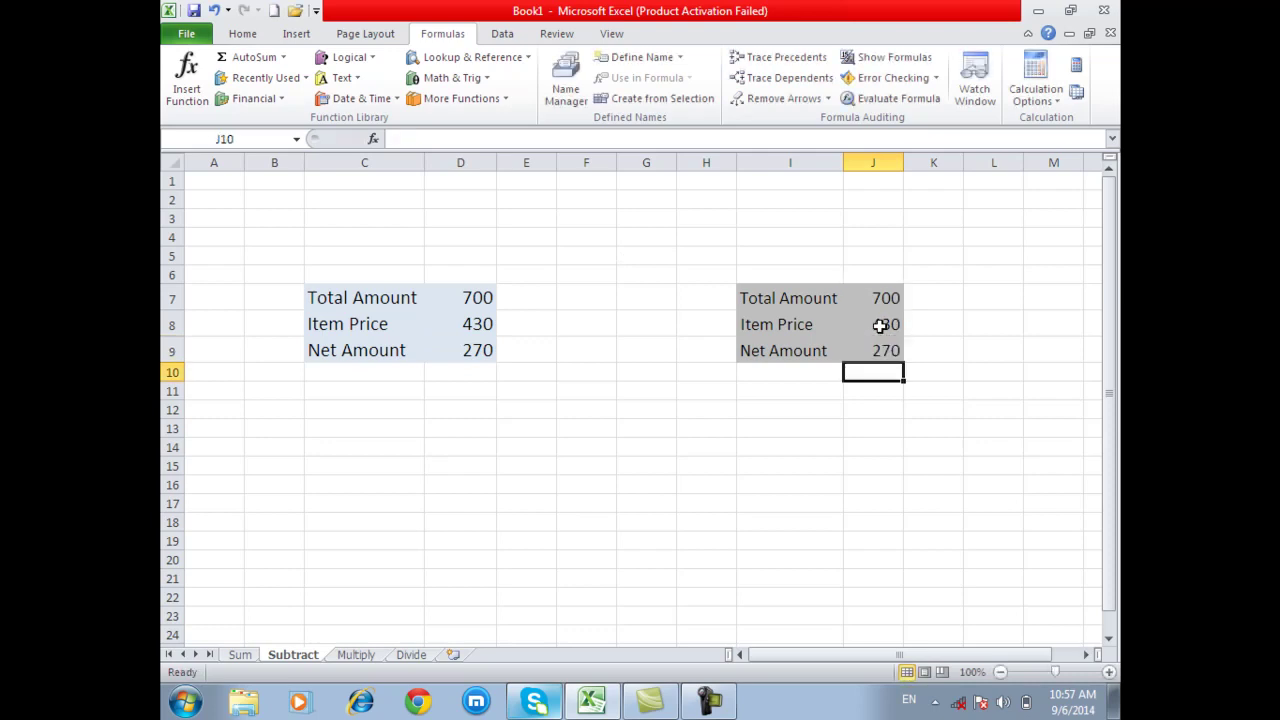
{"action": "left_click", "coordinate": [874, 352]}
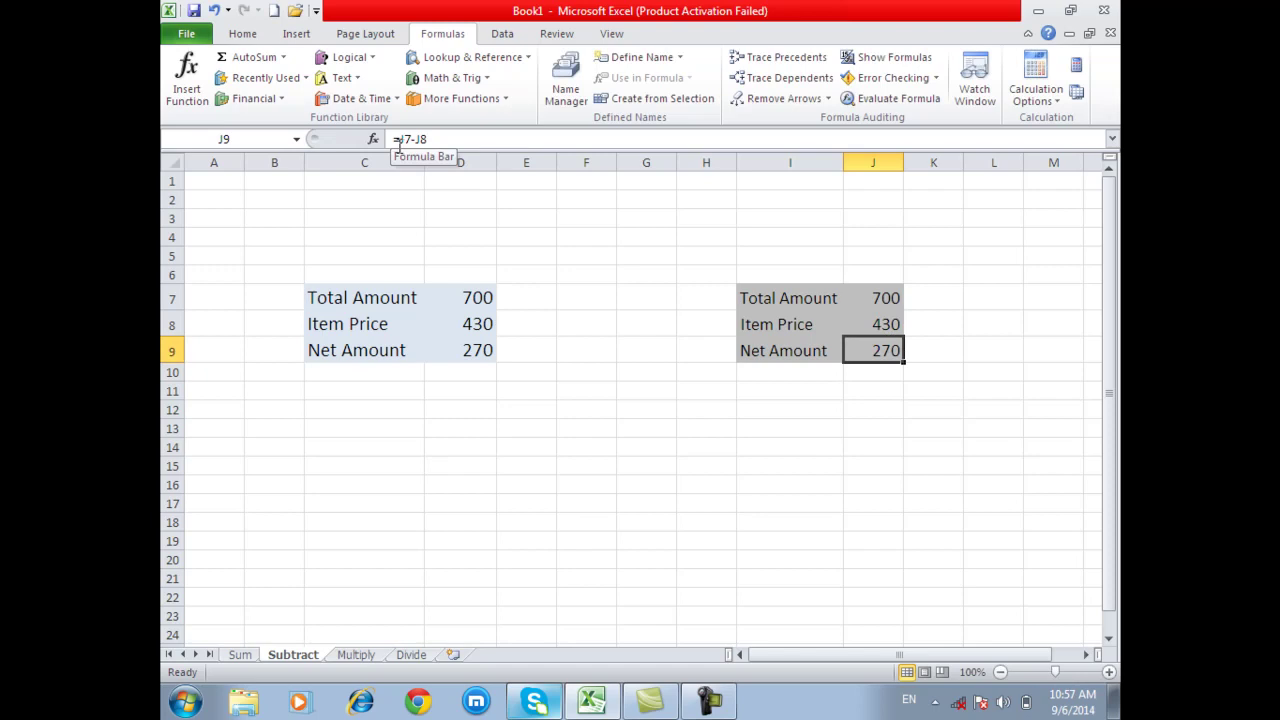
{"action": "left_click", "coordinate": [478, 348]}
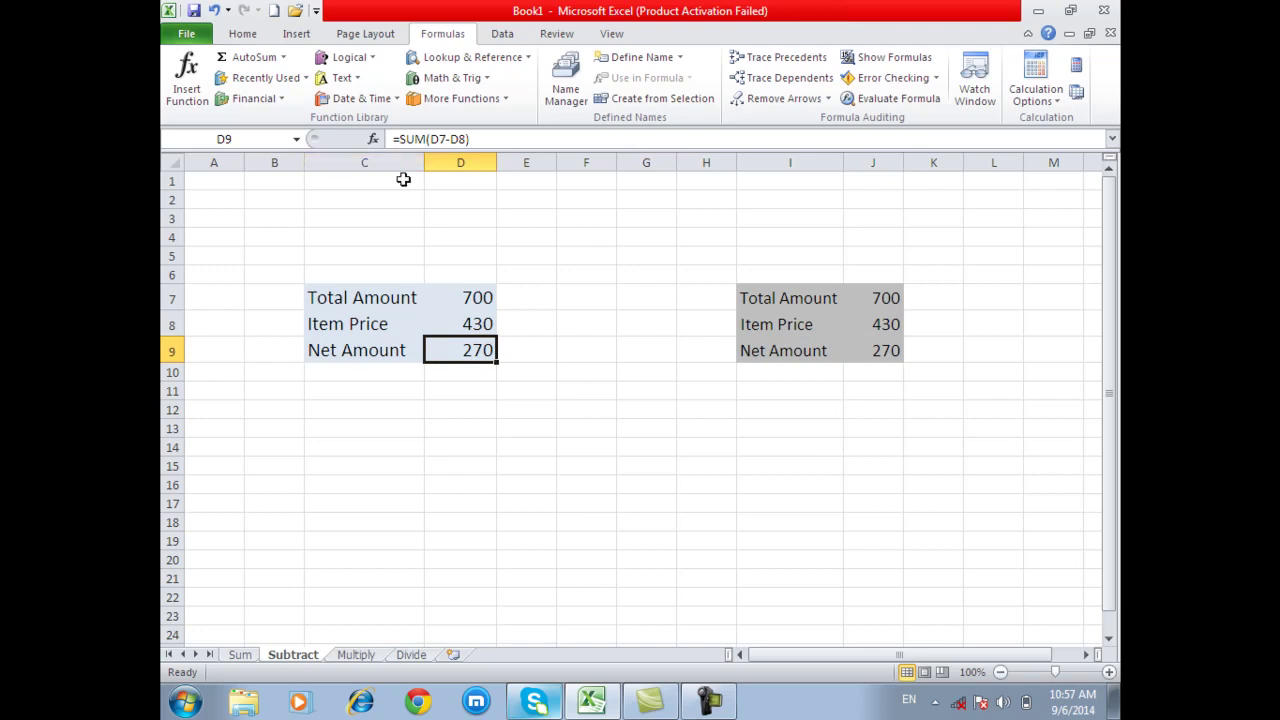
{"action": "left_click", "coordinate": [888, 350]}
{"action": "left_click", "coordinate": [468, 343]}
Step: On the Multiply sheet, clear both Total Amount results, G10 and M10
{"action": "left_click", "coordinate": [357, 655]}
{"action": "left_click", "coordinate": [637, 370]}
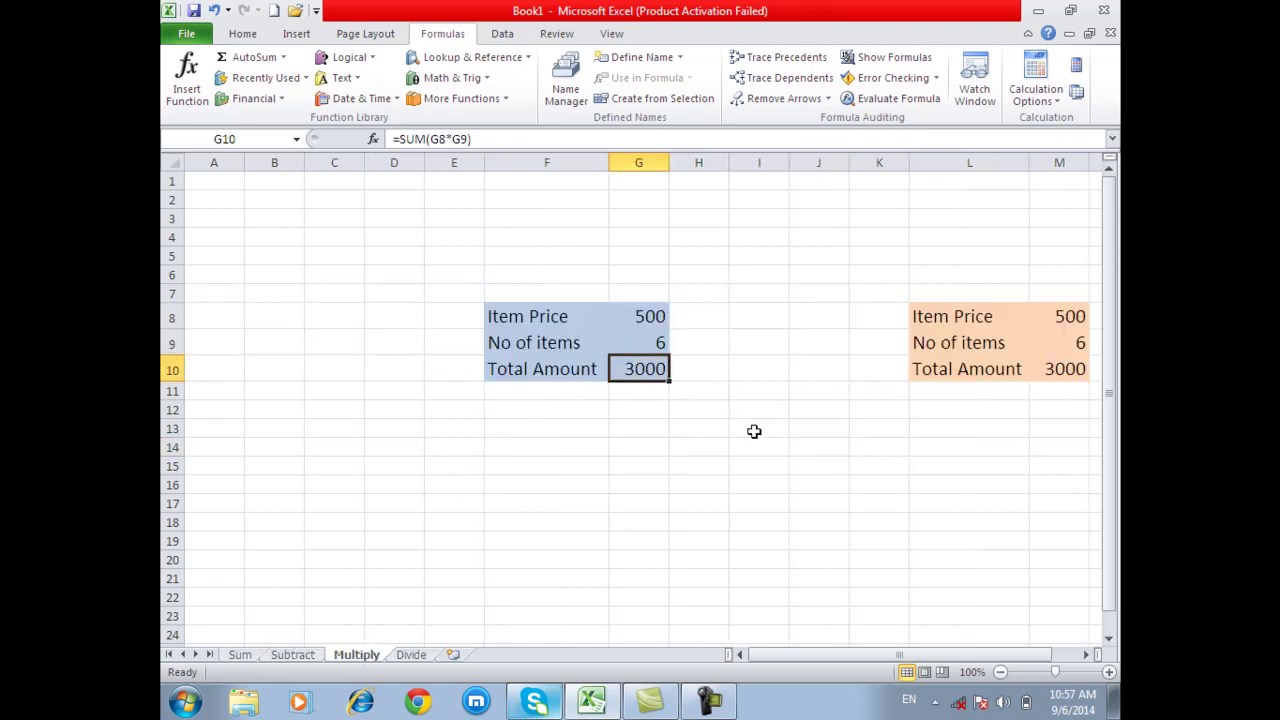
{"action": "key", "text": "Delete"}
{"action": "left_click", "coordinate": [1057, 369]}
{"action": "key", "text": "Delete"}
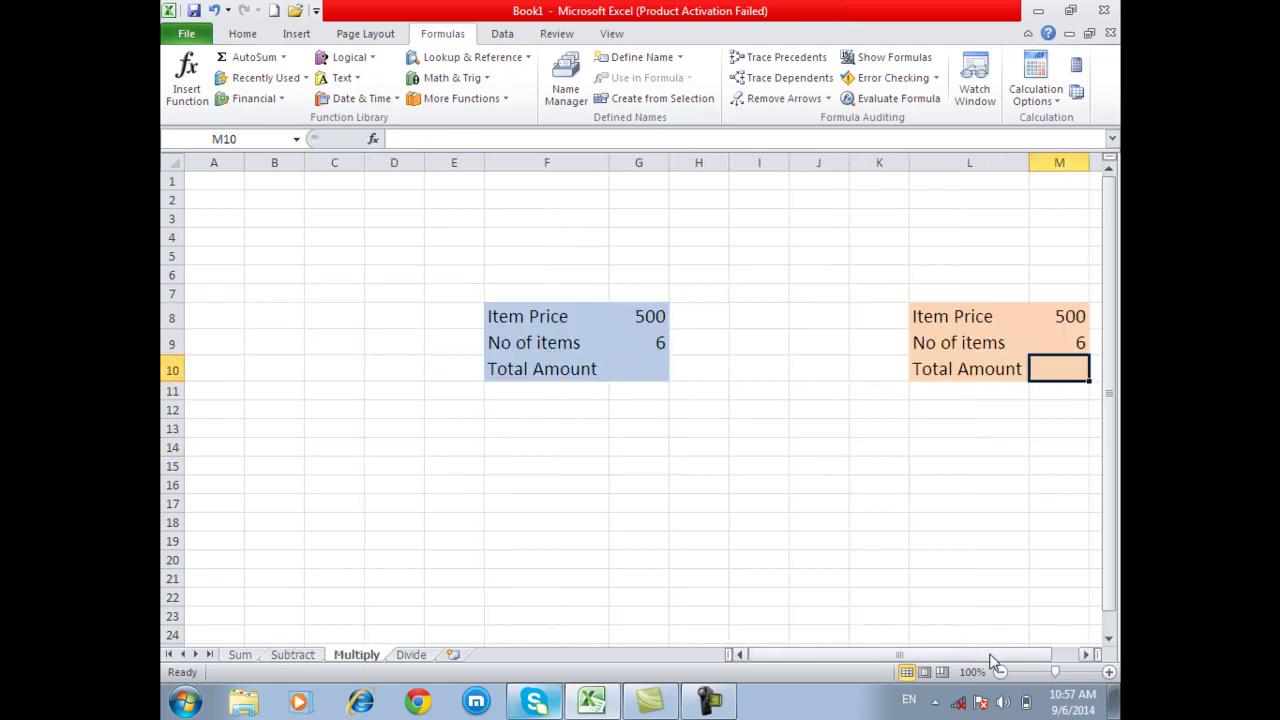
{"action": "left_click_drag", "start_coordinate": [991, 662], "coordinate": [1012, 660]}
Step: Enter =SUM(G8*G9) in G10 so the left Total Amount shows 3000
{"action": "left_click", "coordinate": [577, 340]}
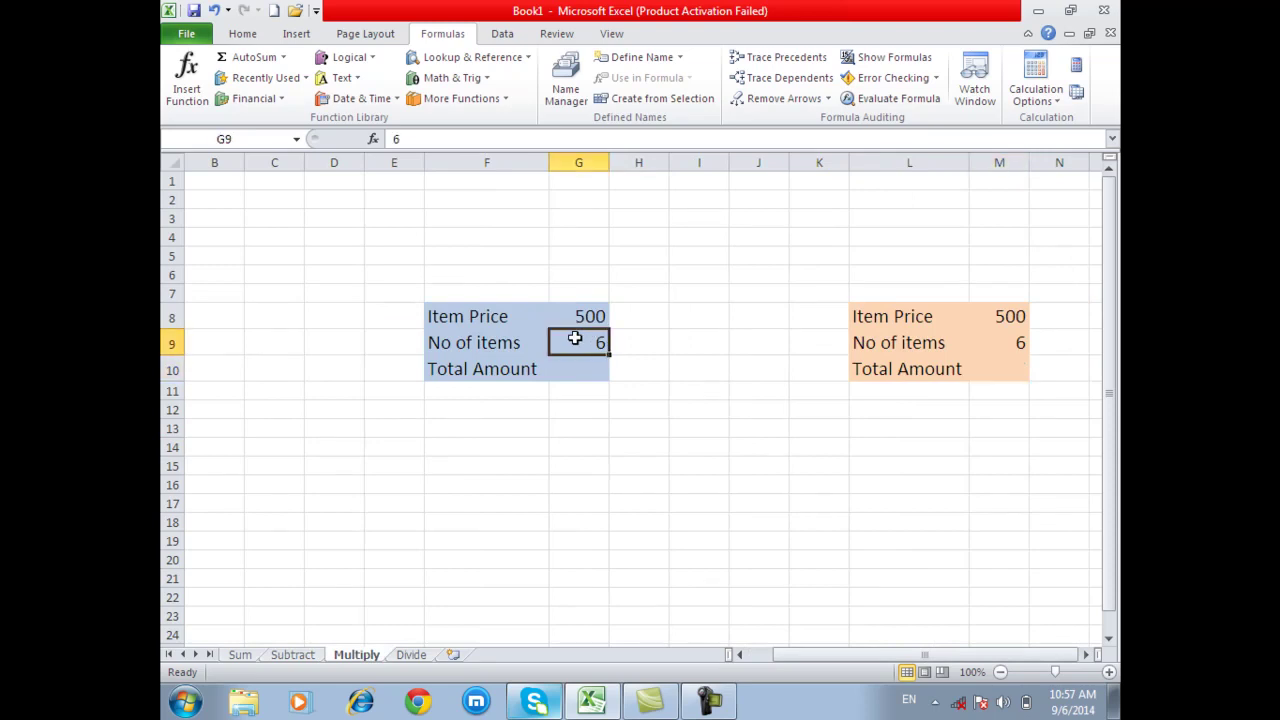
{"action": "left_click", "coordinate": [571, 369]}
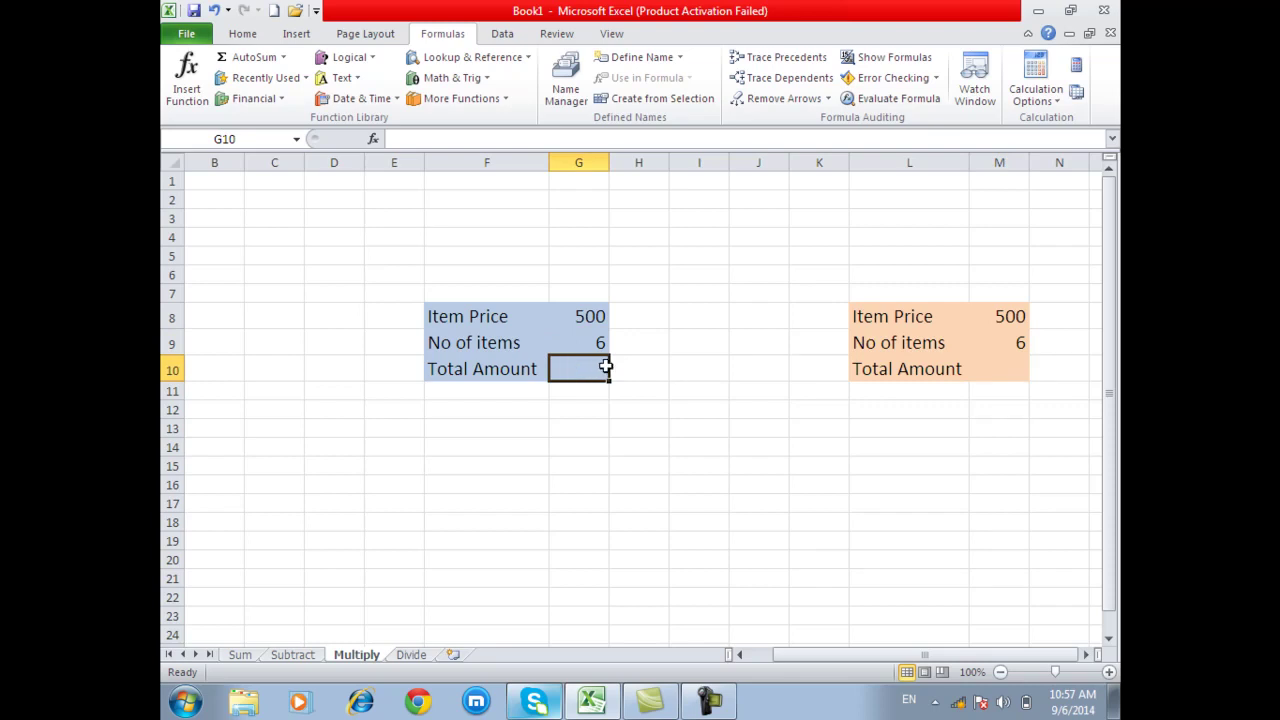
{"action": "type", "text": "="}
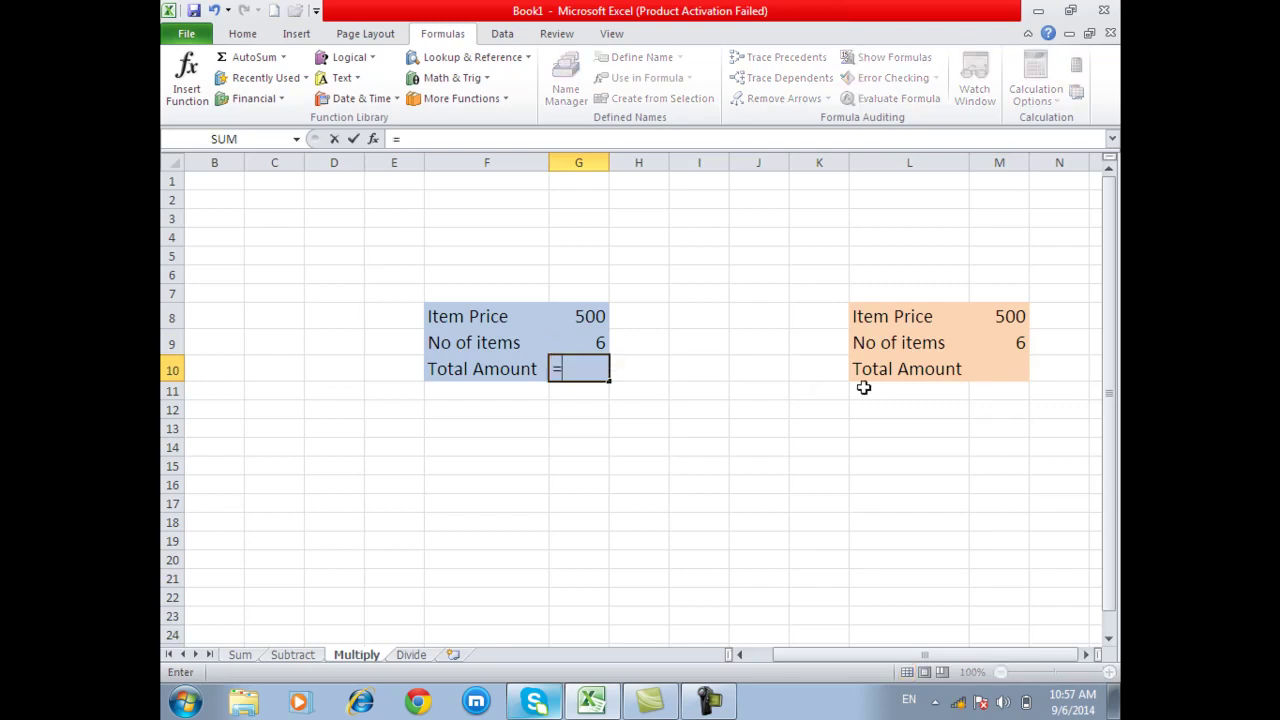
{"action": "type", "text": "sum("}
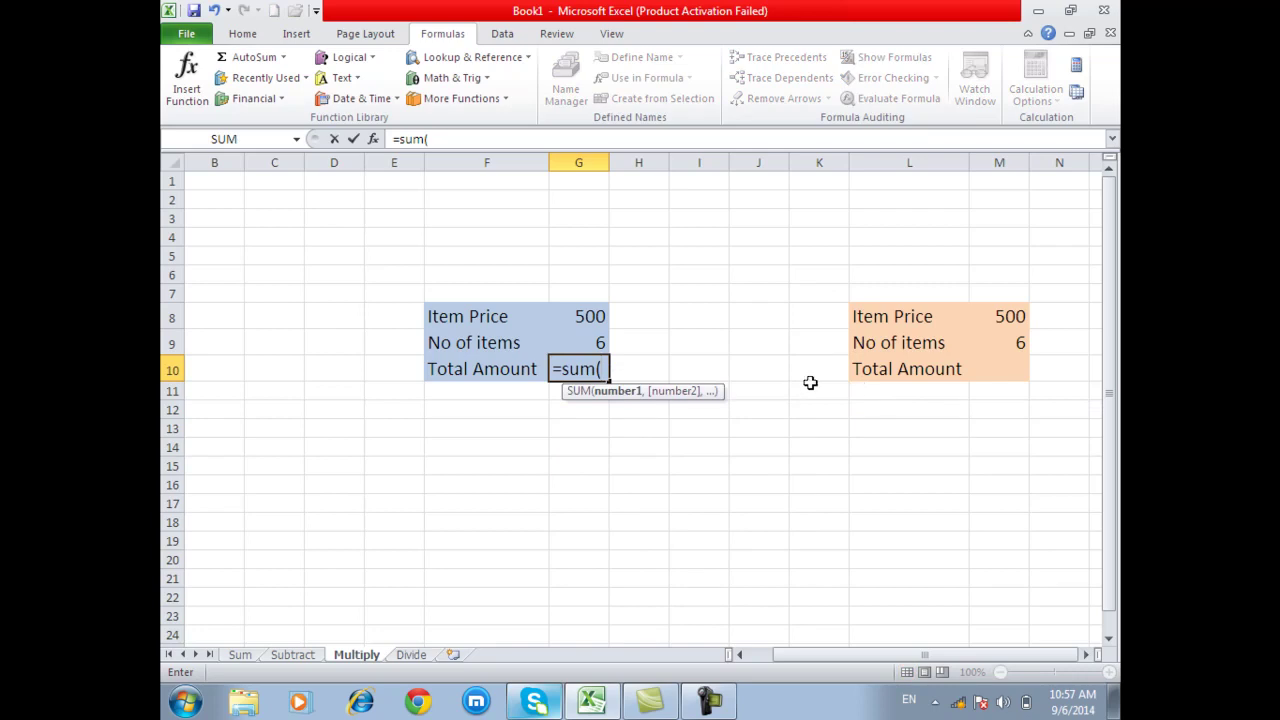
{"action": "left_click", "coordinate": [572, 316]}
{"action": "type", "text": "*"}
{"action": "left_click", "coordinate": [577, 340]}
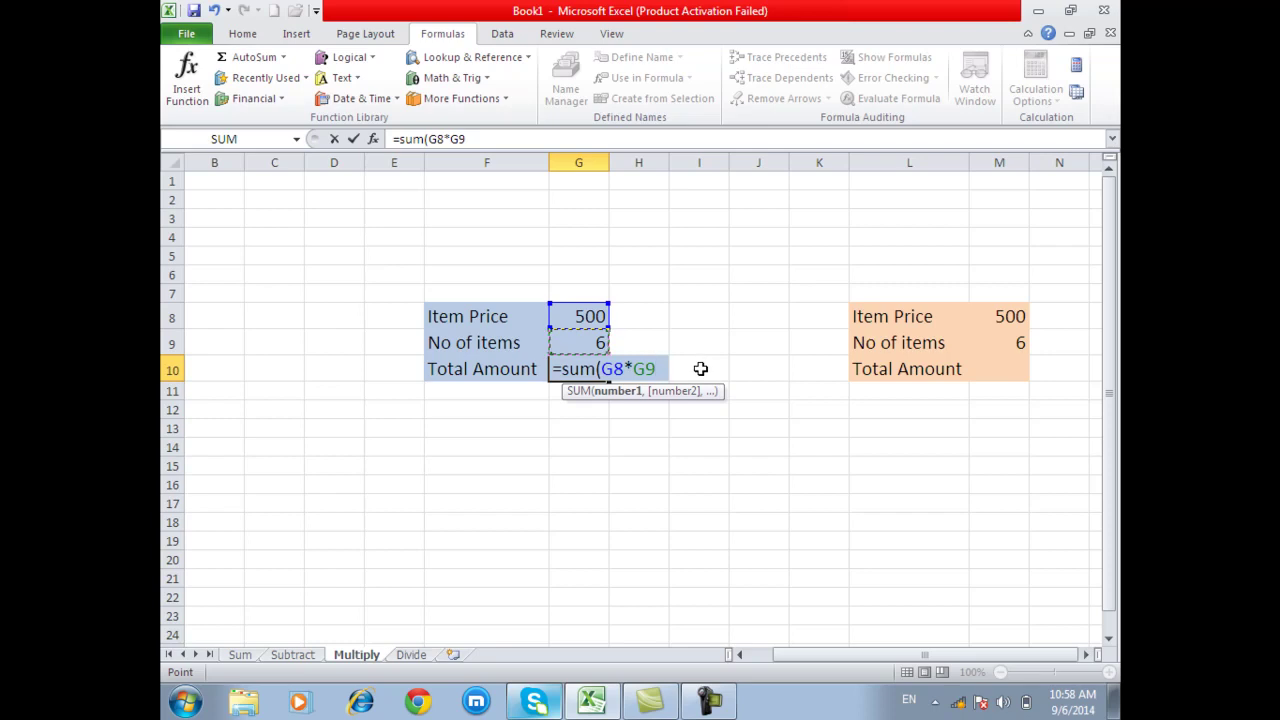
{"action": "type", "text": ")"}
{"action": "key", "text": "Return"}
{"action": "left_click", "coordinate": [596, 370]}
Step: Enter =M8*M9 in M10 so the right Total Amount shows 3000
{"action": "left_click", "coordinate": [993, 373]}
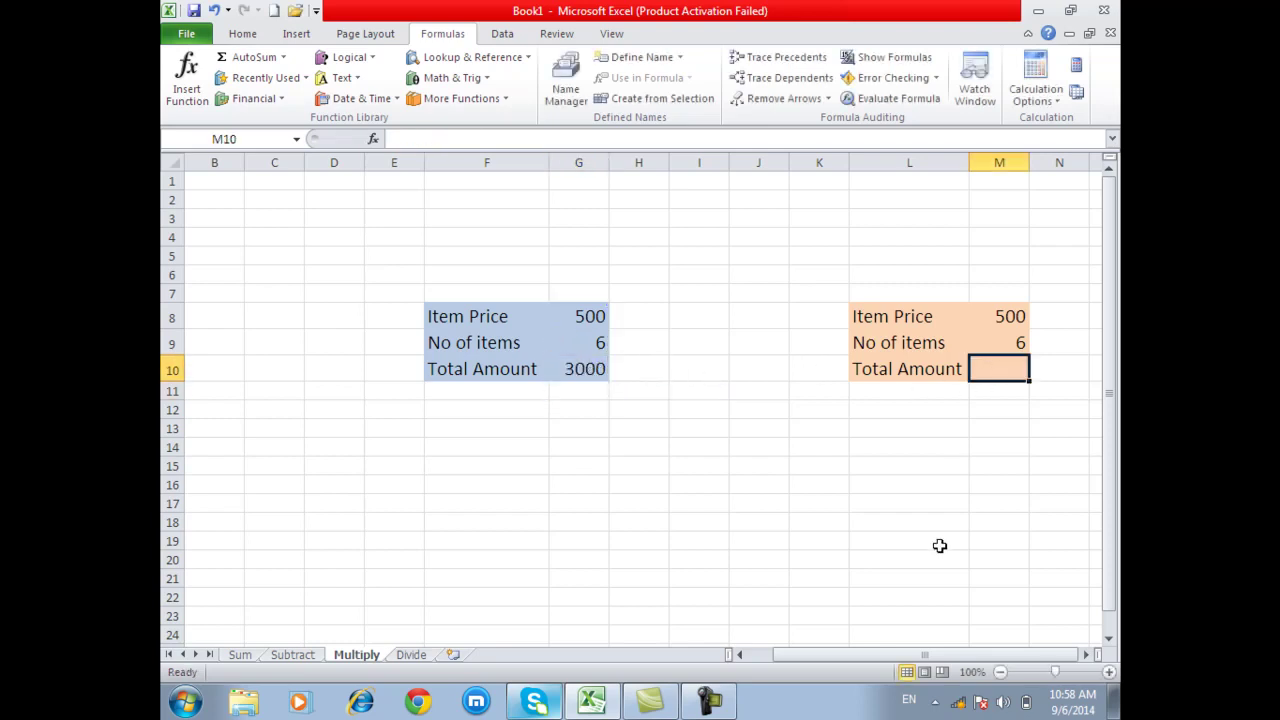
{"action": "type", "text": "="}
{"action": "left_click", "coordinate": [1012, 318]}
{"action": "type", "text": "*"}
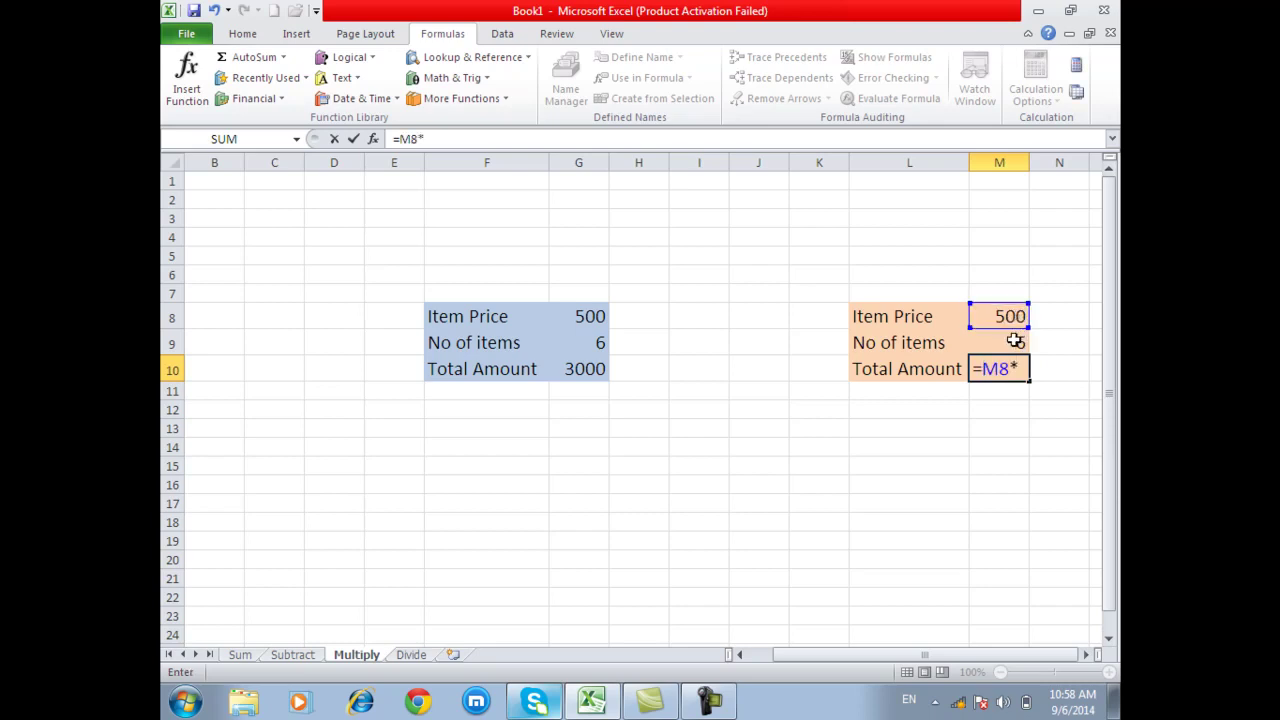
{"action": "left_click", "coordinate": [1014, 342]}
{"action": "key", "text": "Return"}
{"action": "left_click", "coordinate": [1020, 366]}
{"action": "left_click", "coordinate": [597, 370]}
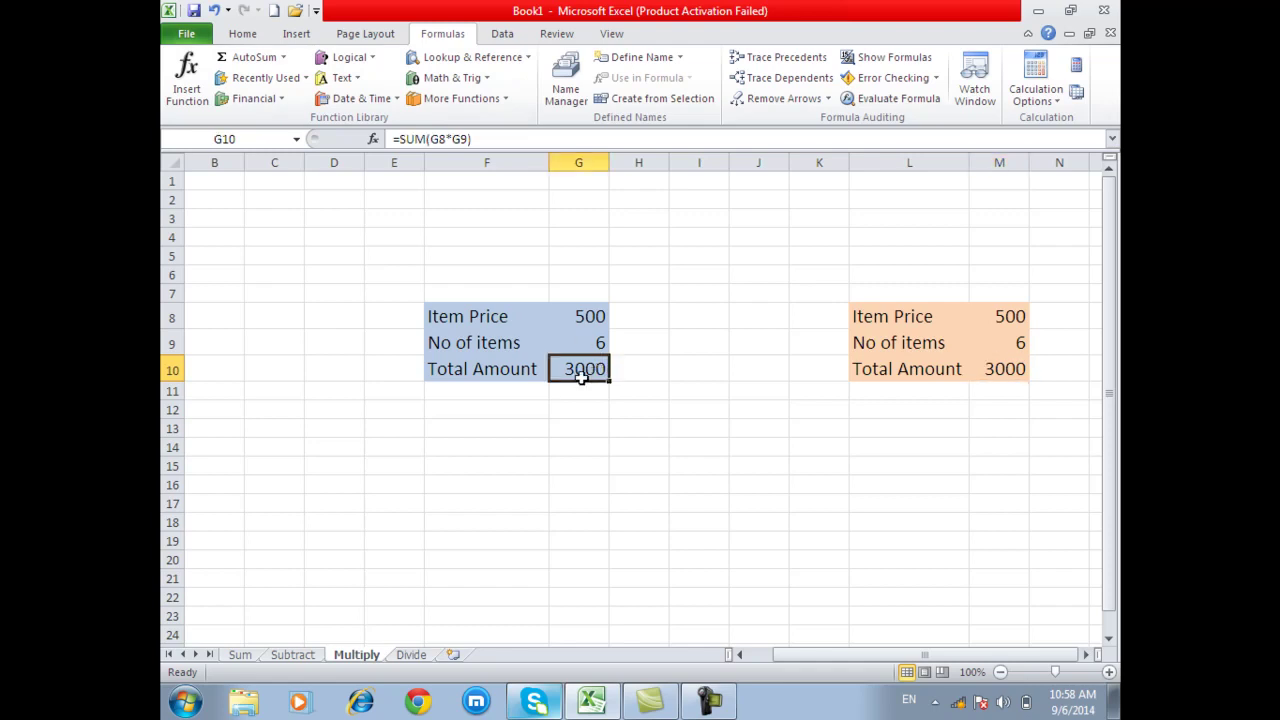
Step: On the Divide sheet, clear the left Per item price cell and select the right one
{"action": "left_click", "coordinate": [432, 656]}
{"action": "left_click", "coordinate": [597, 374]}
{"action": "key", "text": "Delete"}
{"action": "left_click", "coordinate": [962, 372]}
Step: Empty the right Per item price cell and raise both Total Amounts, F8 and K8, to 5000
{"action": "key", "text": "Delete"}
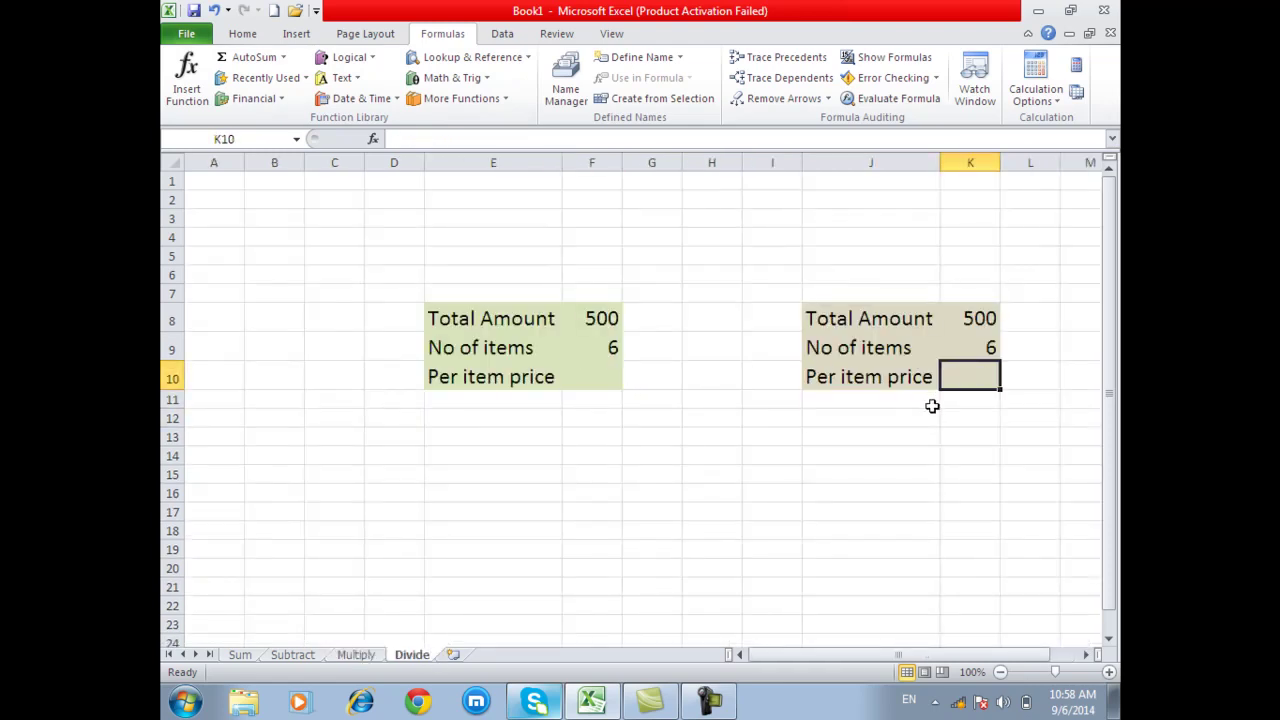
{"action": "double_click", "coordinate": [606, 316]}
{"action": "type", "text": "0"}
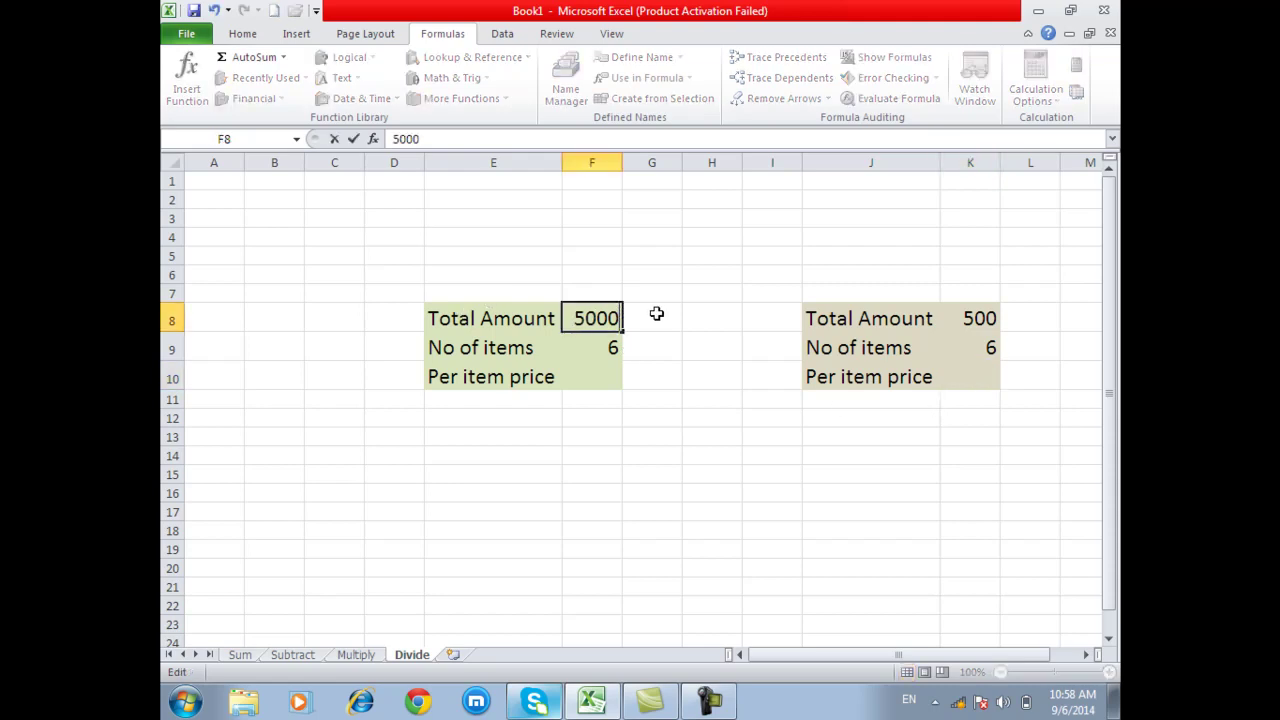
{"action": "key", "text": "Return"}
{"action": "double_click", "coordinate": [988, 316]}
{"action": "type", "text": "0"}
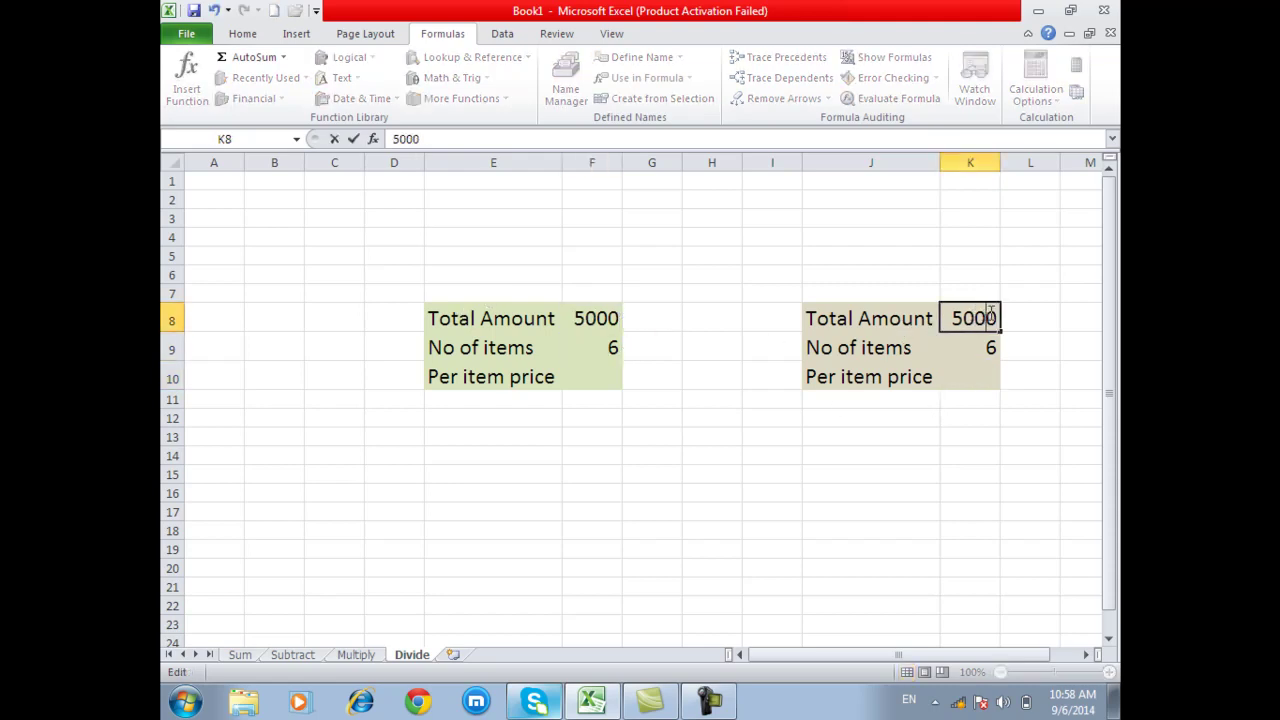
{"action": "key", "text": "Return"}
{"action": "left_click", "coordinate": [594, 318]}
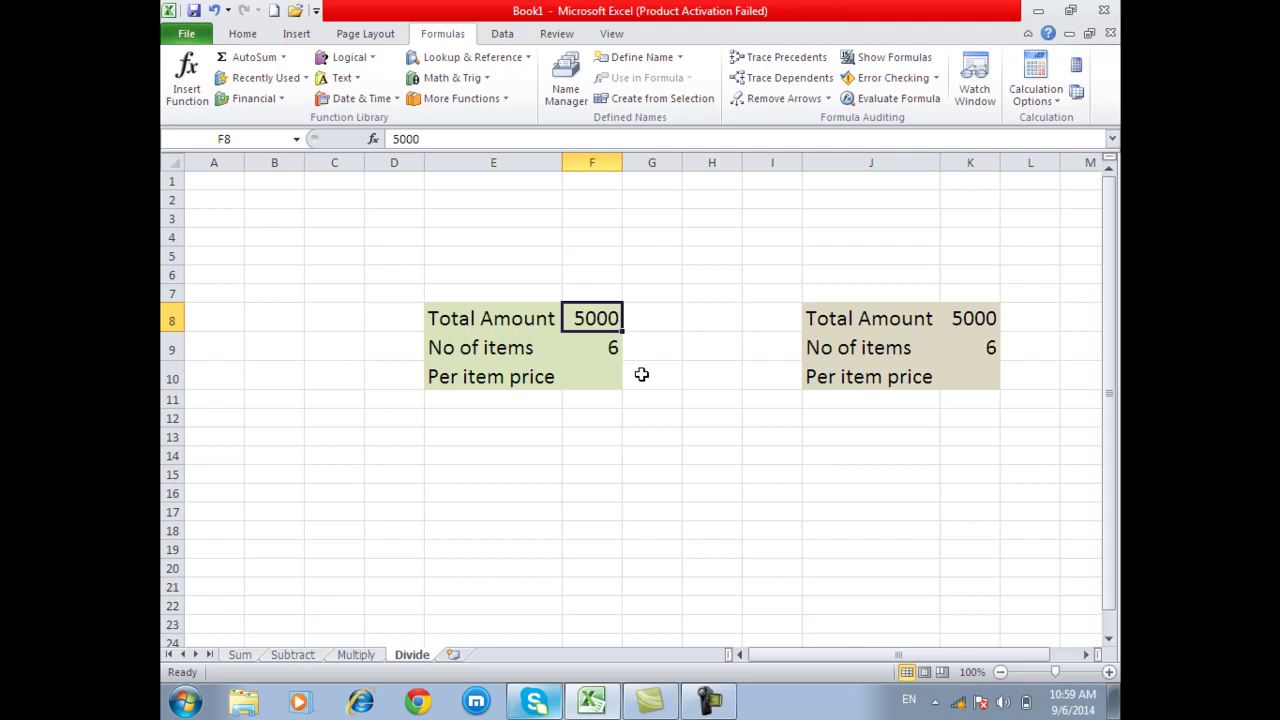
Step: Widen column E and enter =SUM(F8/F9) in F10, giving 833.33
{"action": "left_click", "coordinate": [589, 368]}
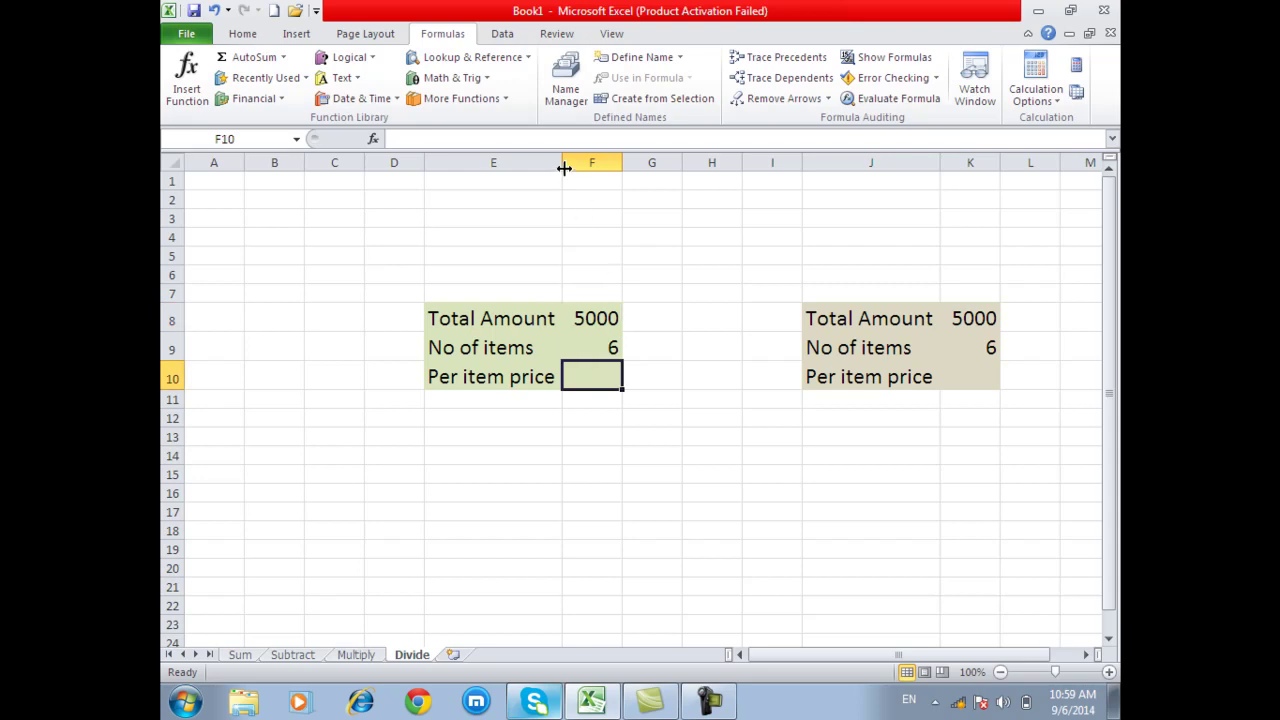
{"action": "left_click_drag", "start_coordinate": [563, 166], "coordinate": [570, 166]}
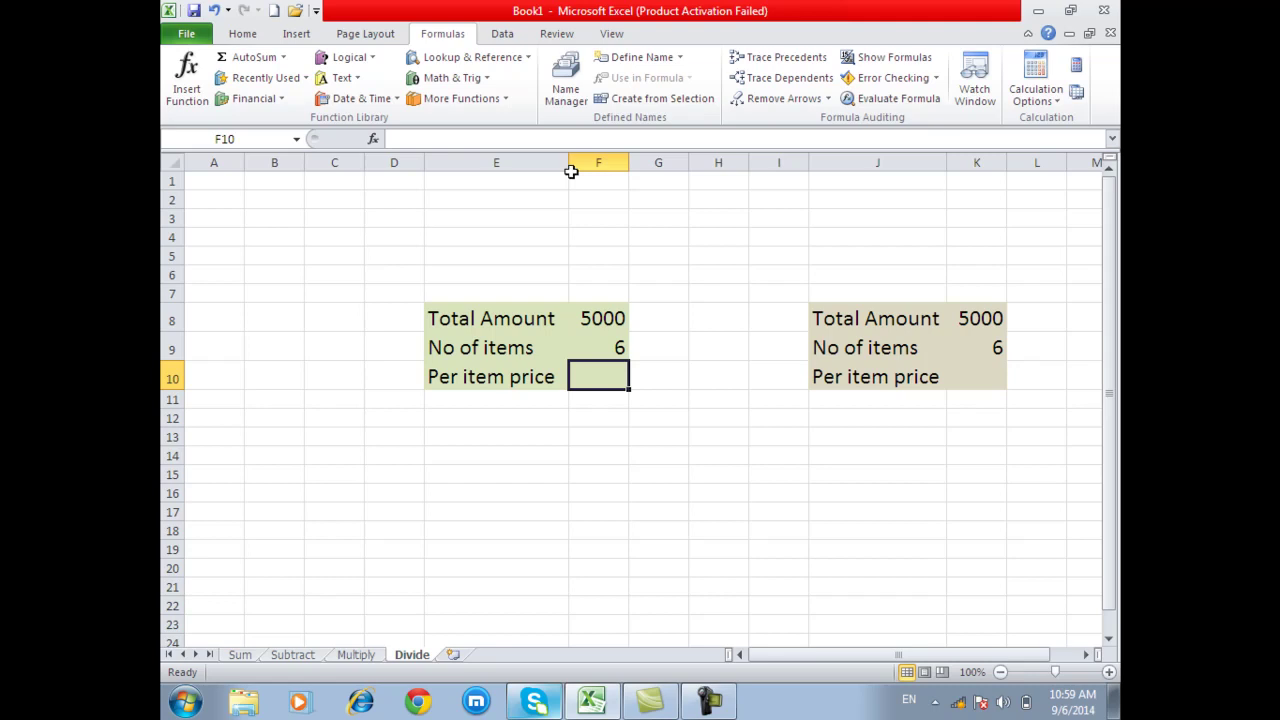
{"action": "type", "text": "=sum"}
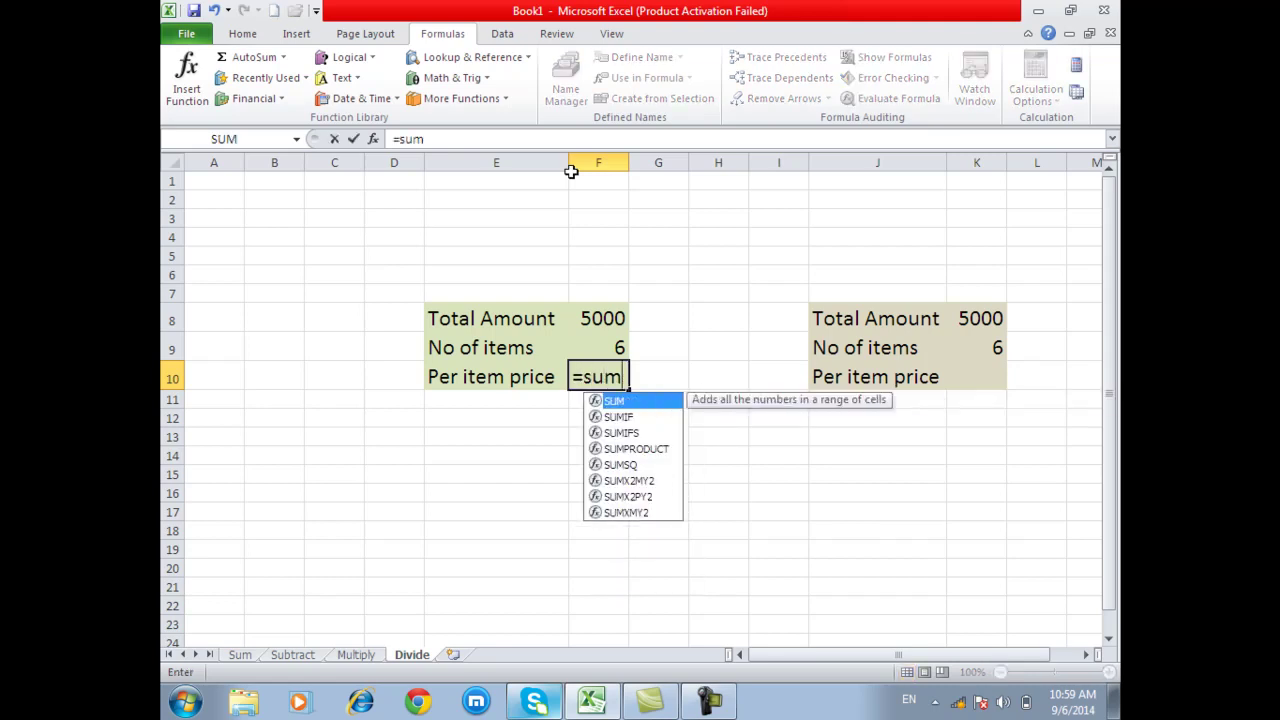
{"action": "type", "text": "("}
{"action": "left_click", "coordinate": [582, 316]}
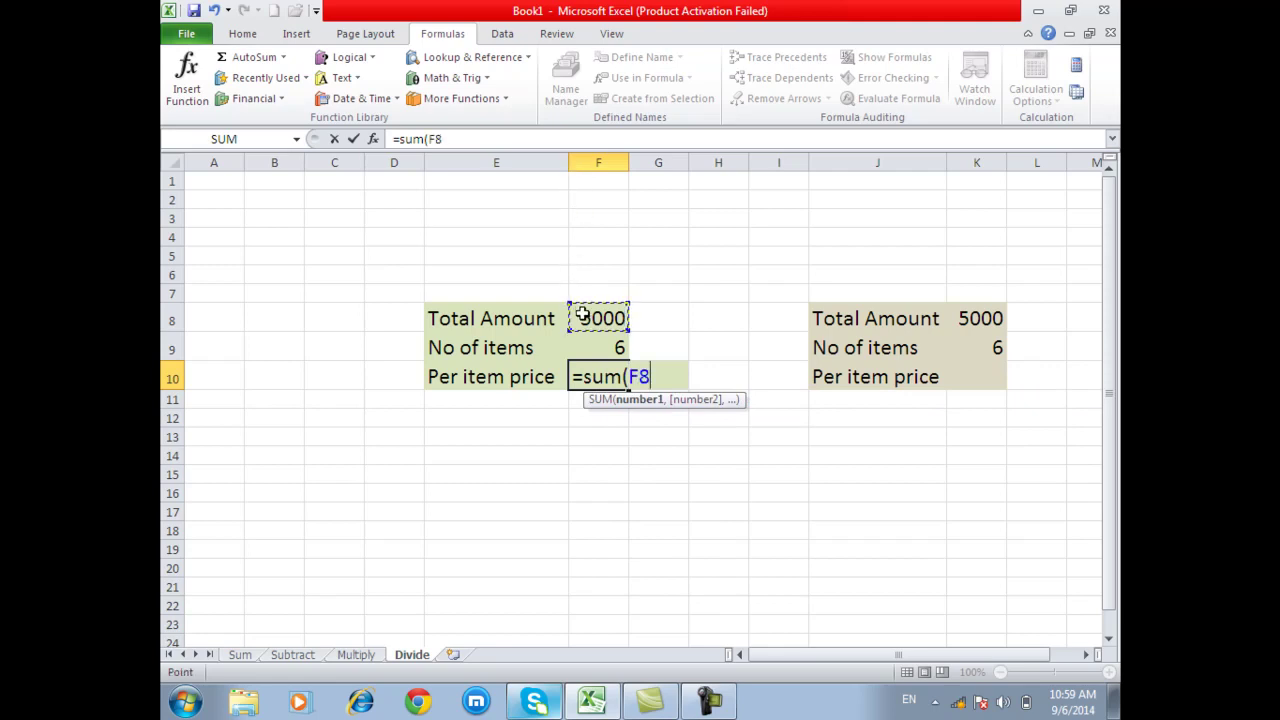
{"action": "type", "text": "/"}
{"action": "left_click", "coordinate": [601, 343]}
{"action": "type", "text": ")"}
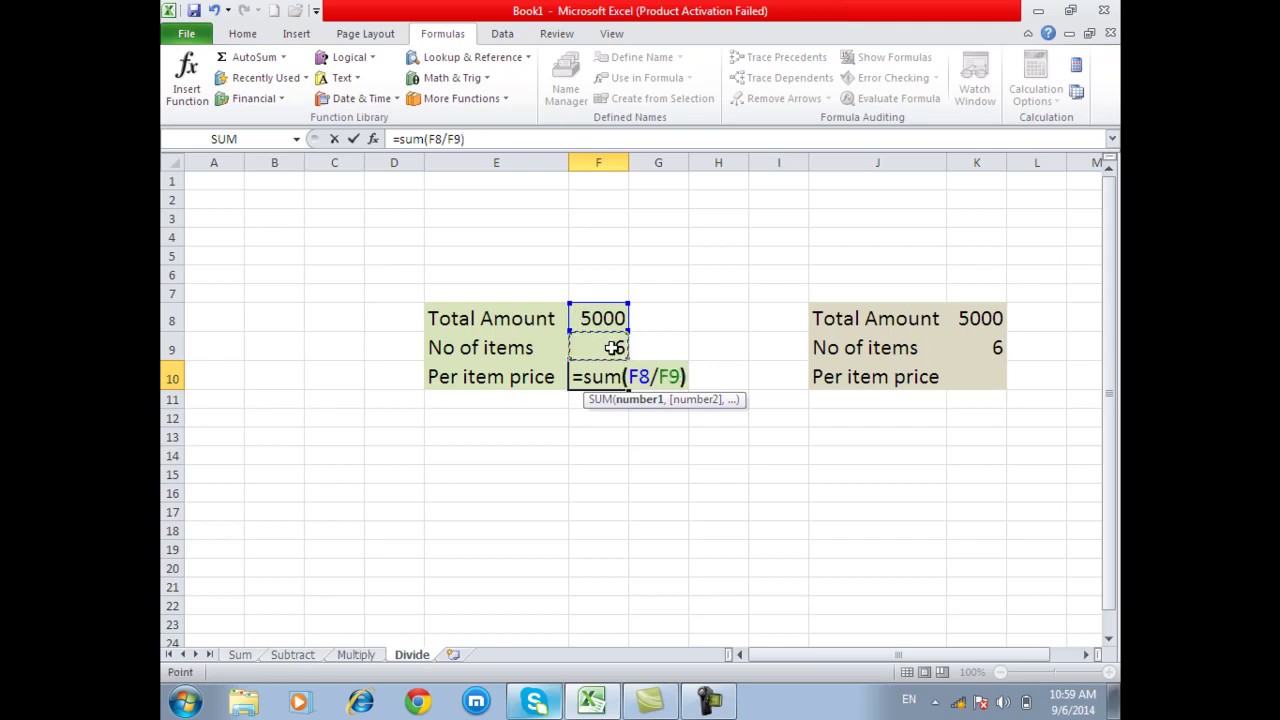
{"action": "key", "text": "Return"}
{"action": "left_click", "coordinate": [636, 377]}
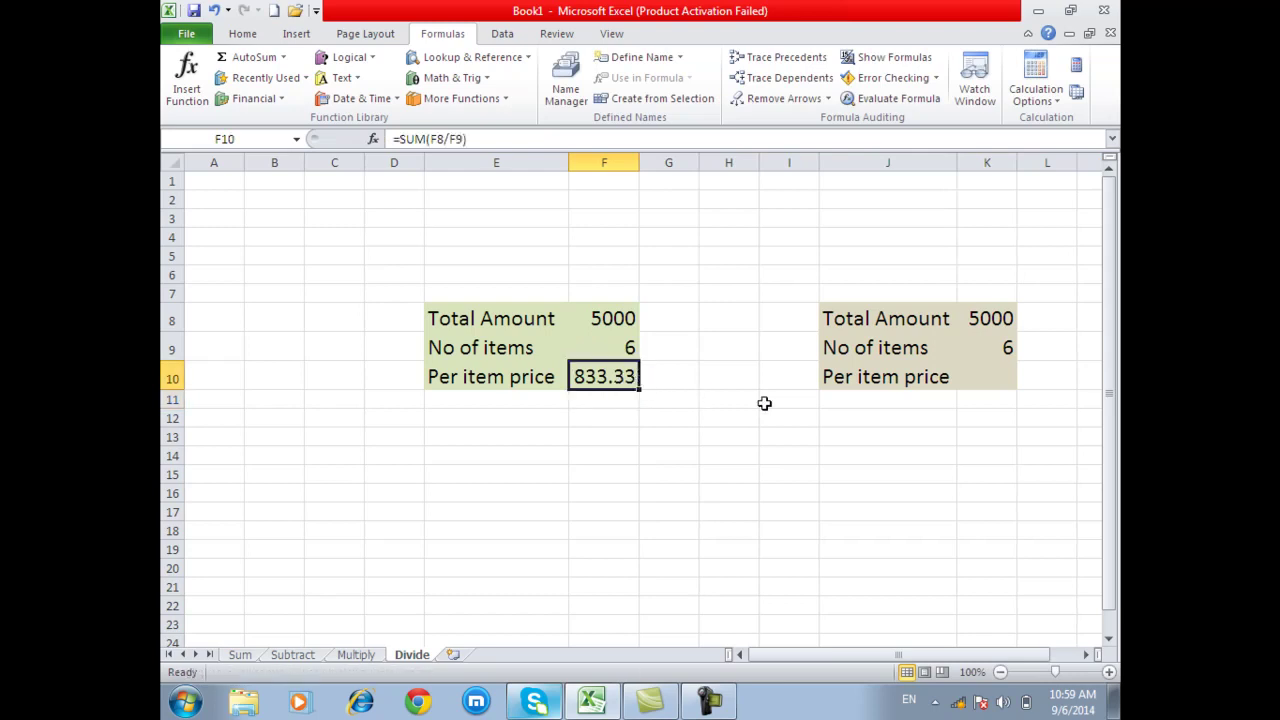
Step: Enter =K8/K9 in K10 so the right Per item price also shows 833.33
{"action": "left_click", "coordinate": [989, 378]}
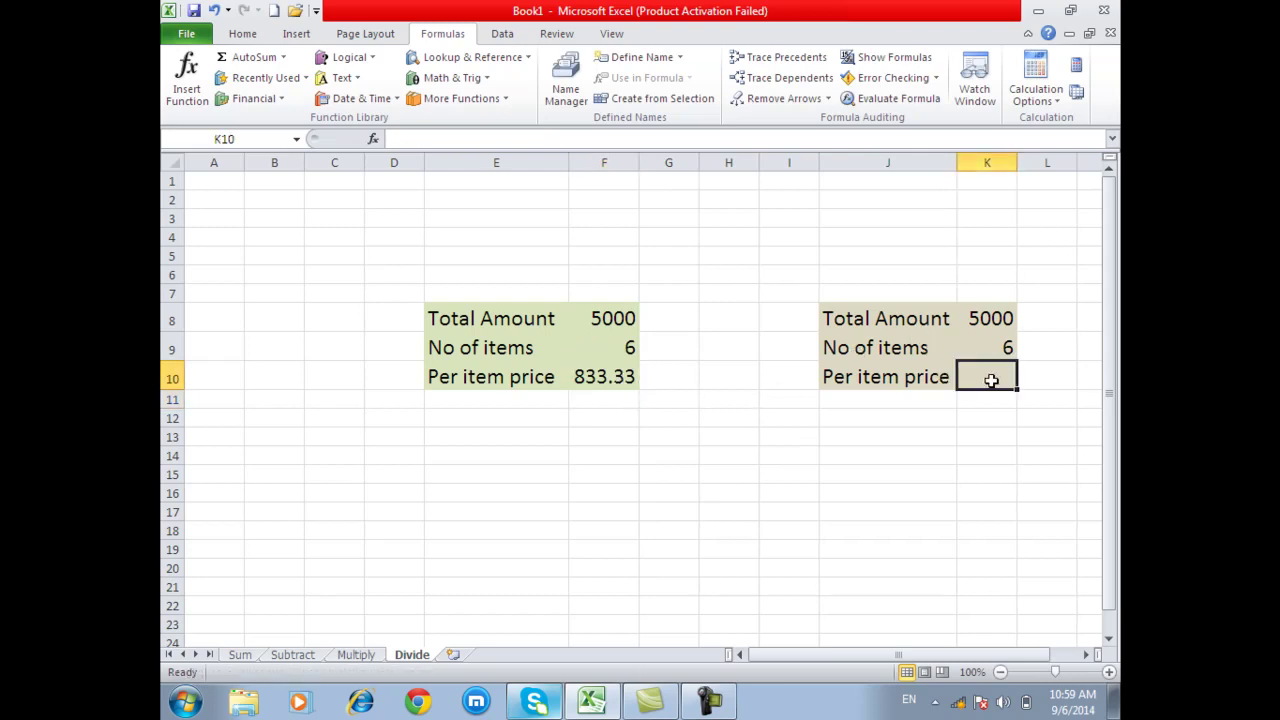
{"action": "type", "text": "="}
{"action": "left_click", "coordinate": [993, 320]}
{"action": "type", "text": "/"}
{"action": "left_click", "coordinate": [997, 346]}
{"action": "key", "text": "Return"}
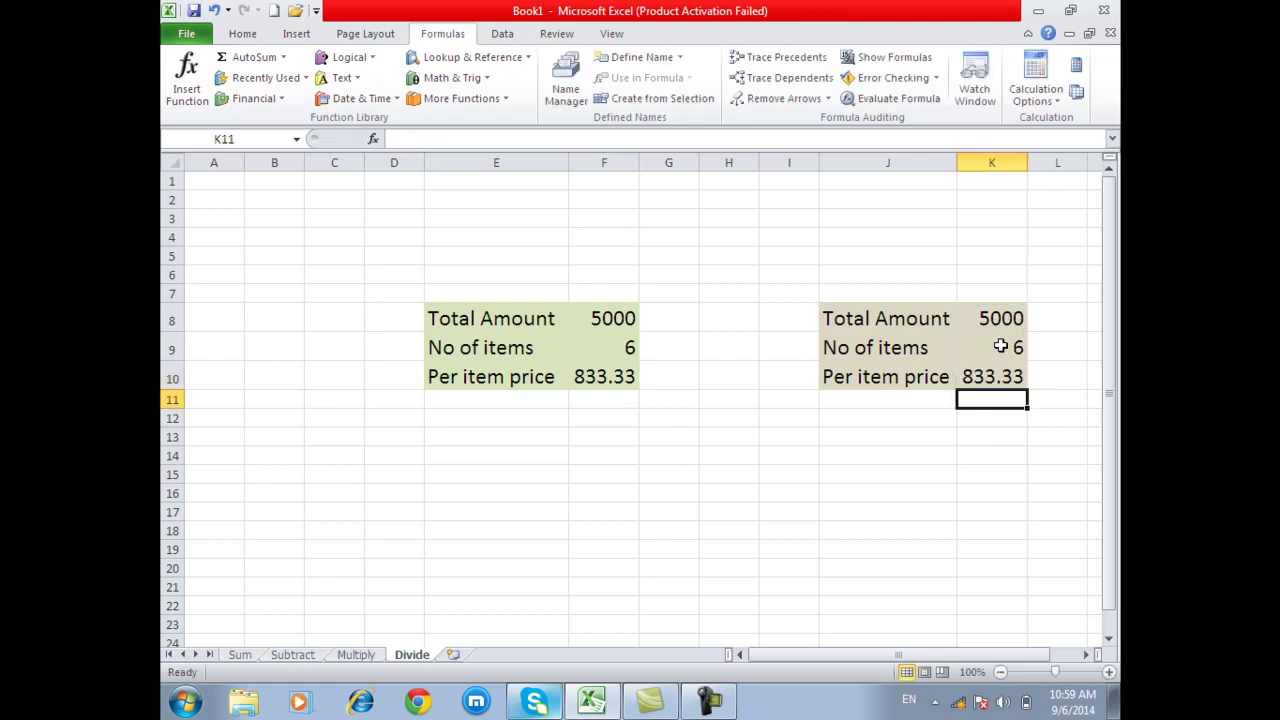
{"action": "double_click", "coordinate": [634, 318]}
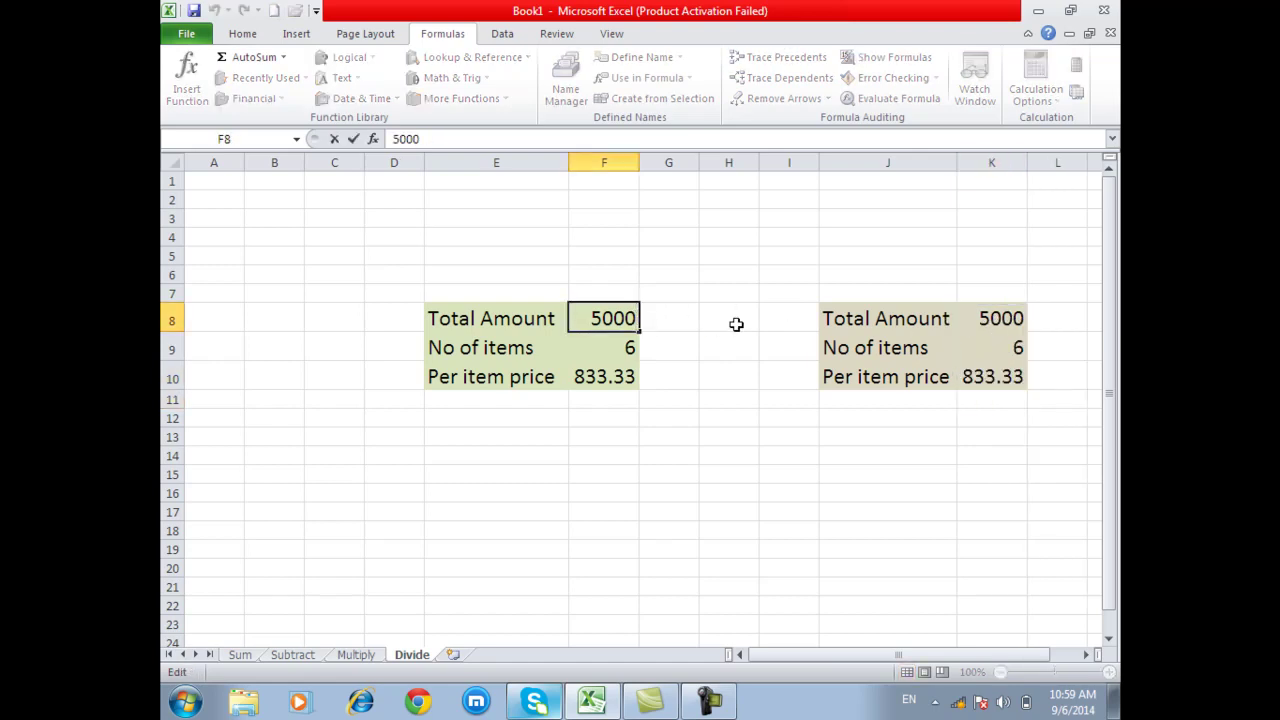
Step: Reduce both Total Amounts, F8 and K8, back to 500
{"action": "key", "text": "BackSpace"}
{"action": "key", "text": "Return"}
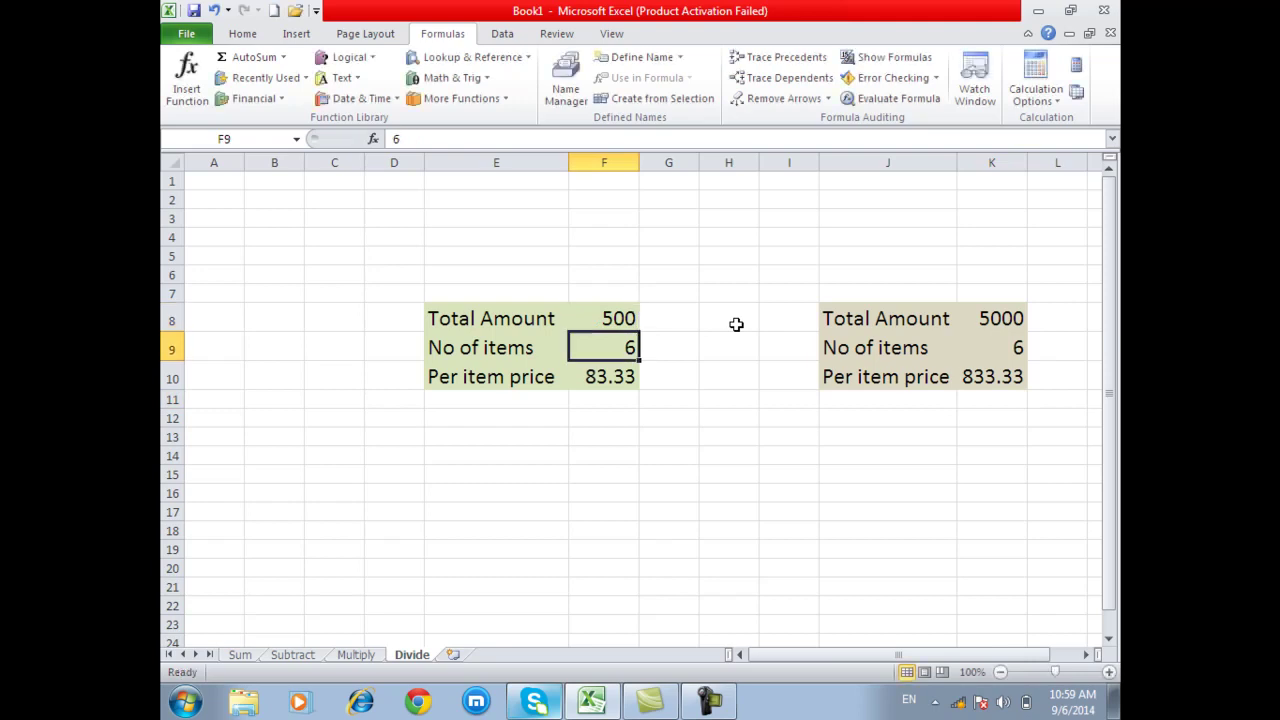
{"action": "double_click", "coordinate": [1014, 317]}
{"action": "key", "text": "BackSpace"}
{"action": "key", "text": "Return"}
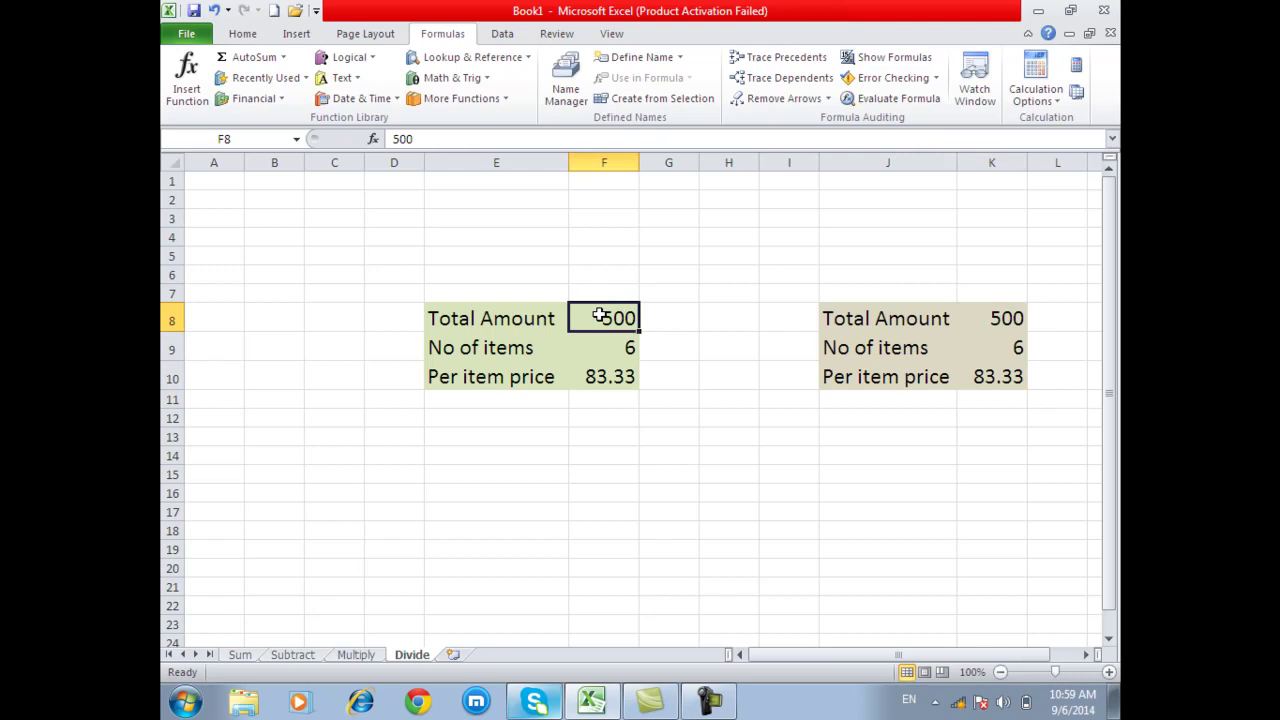
Step: Change the left table to a 1500 Total Amount over 9 items, giving 166.67
{"action": "double_click", "coordinate": [614, 316]}
{"action": "type", "text": "1"}
{"action": "key", "text": "Return"}
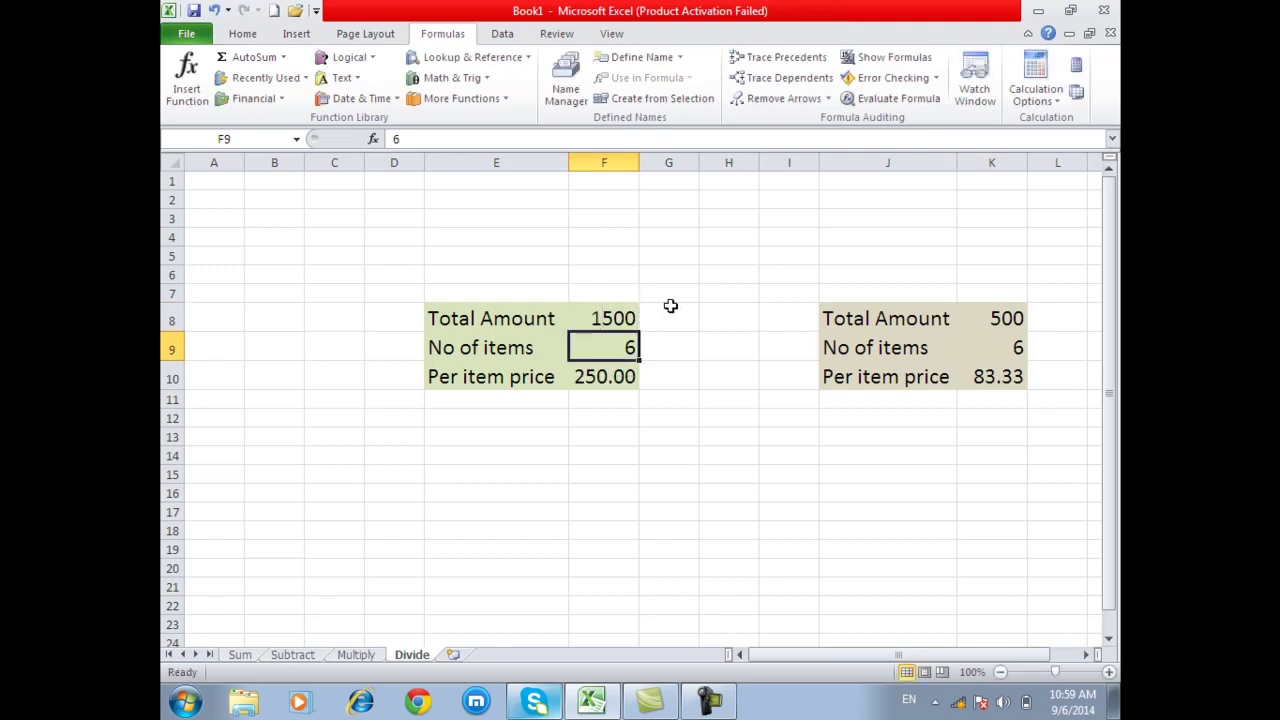
{"action": "type", "text": "9"}
{"action": "key", "text": "Return"}
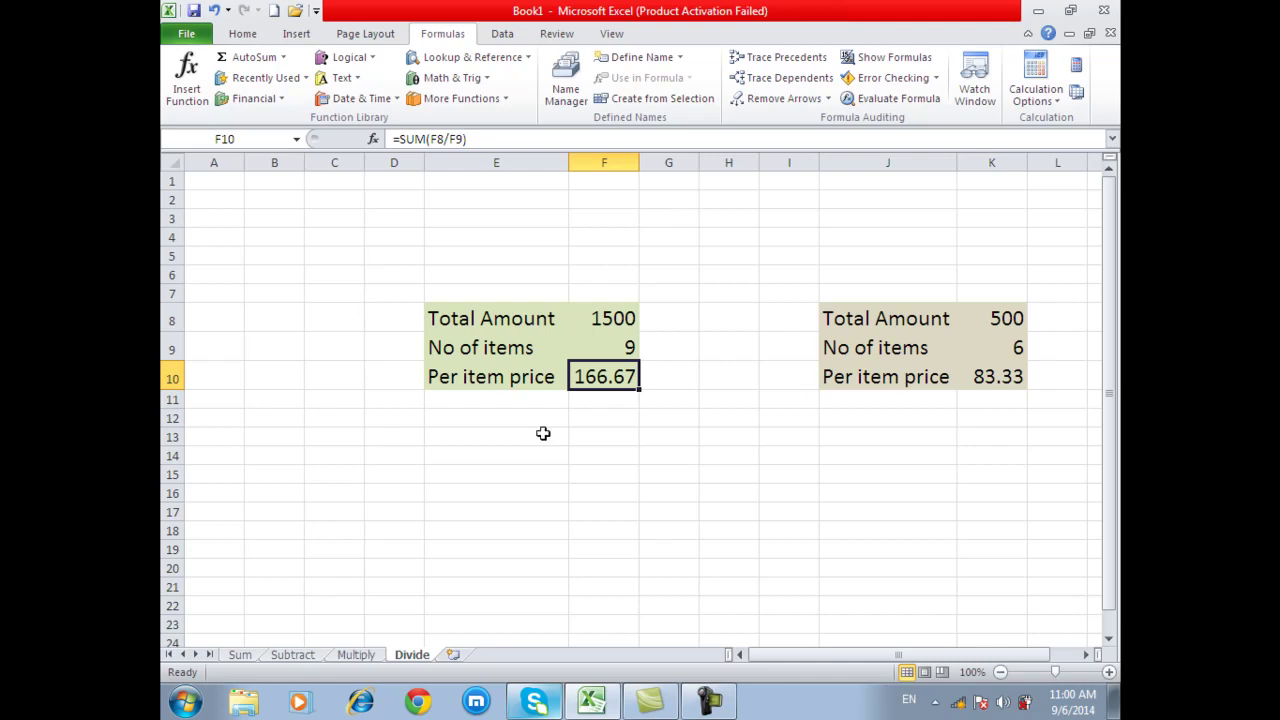
Step: Switch to the Sum sheet and scroll right to the Zakat Formula 1 table with its 2.5% rate
{"action": "left_click", "coordinate": [240, 655]}
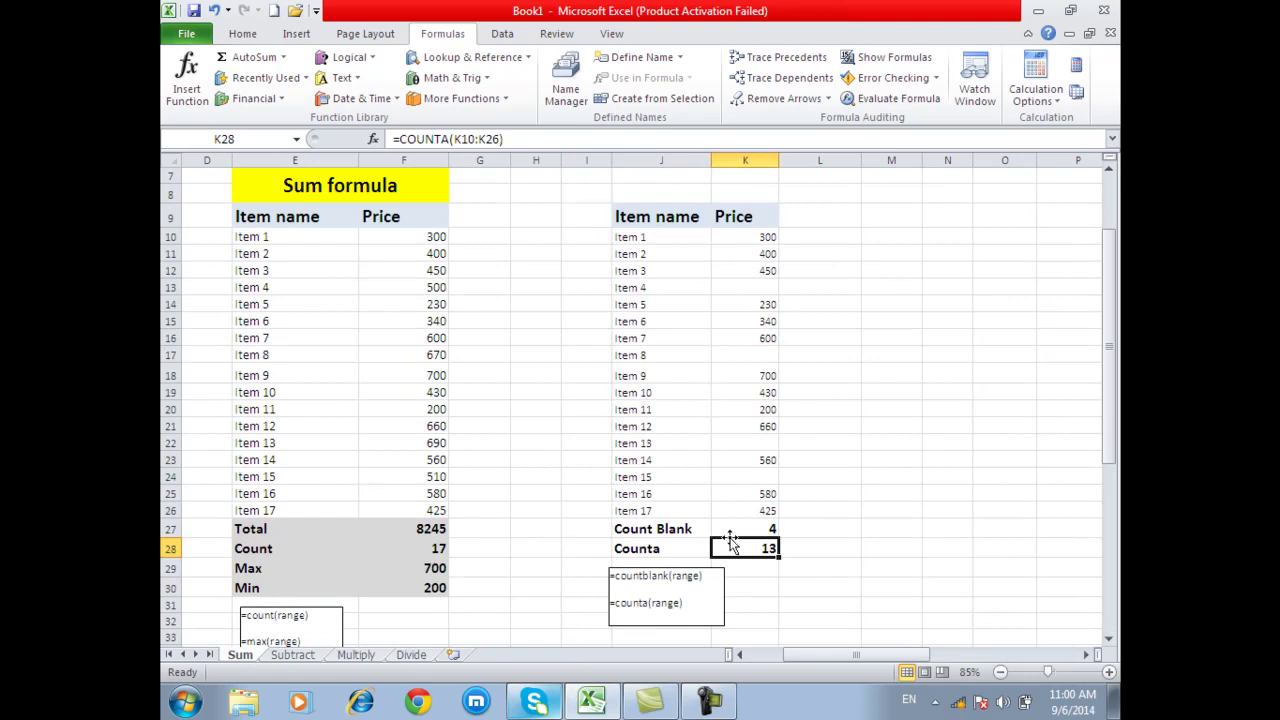
{"action": "left_click", "coordinate": [827, 662]}
{"action": "left_click_drag", "start_coordinate": [827, 662], "coordinate": [920, 662]}
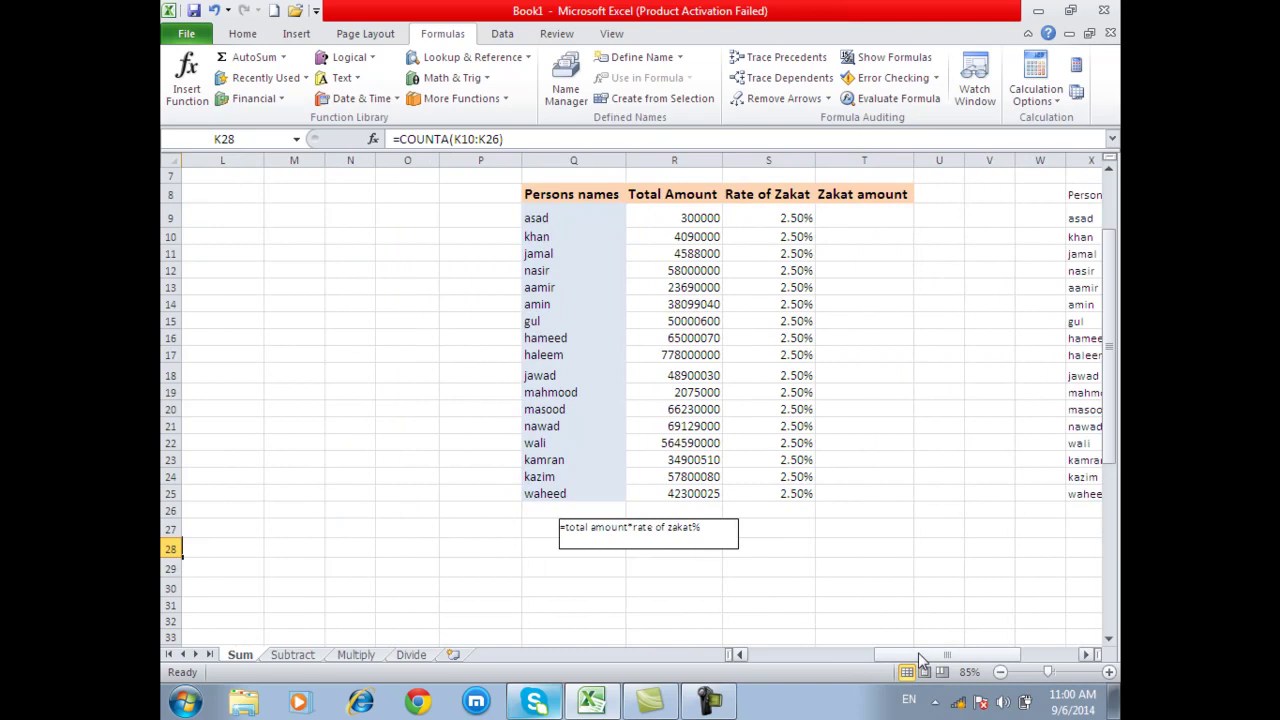
{"action": "scroll", "coordinate": [900, 600], "scroll_direction": "up", "scroll_amount": 2}
{"action": "scroll", "coordinate": [889, 546], "scroll_direction": "down", "scroll_amount": 1}
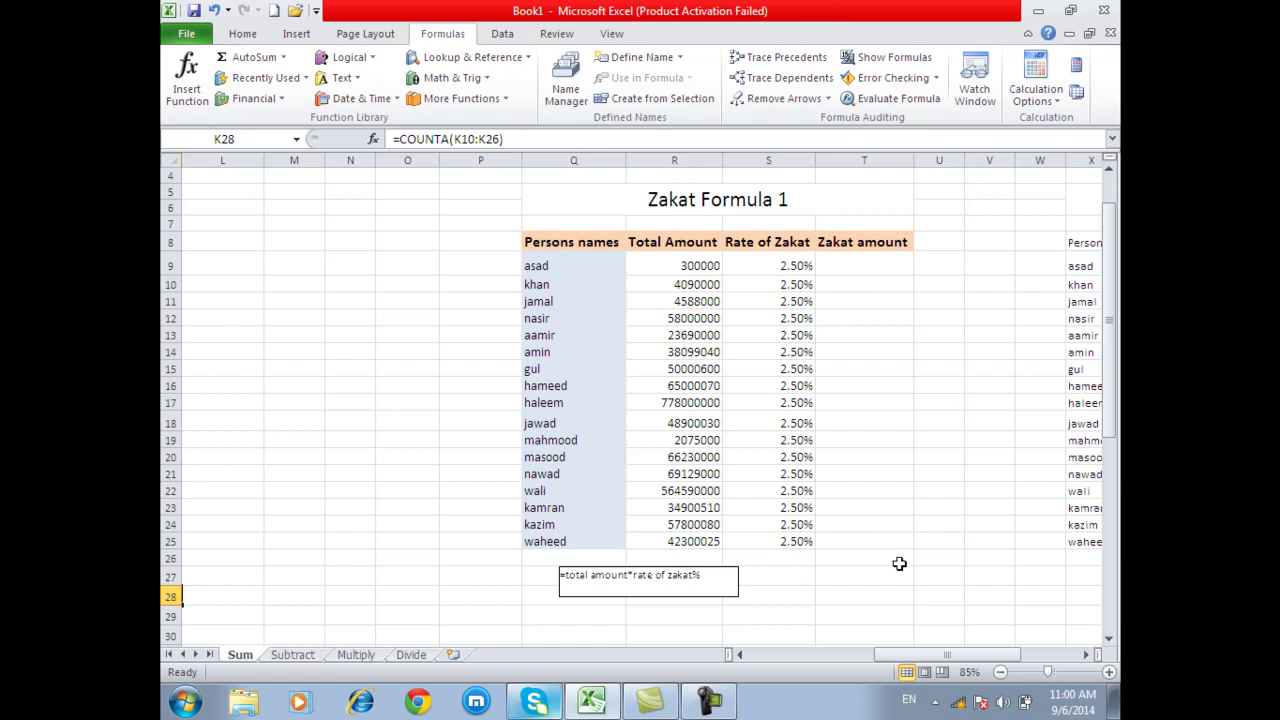
{"action": "left_click", "coordinate": [788, 266]}
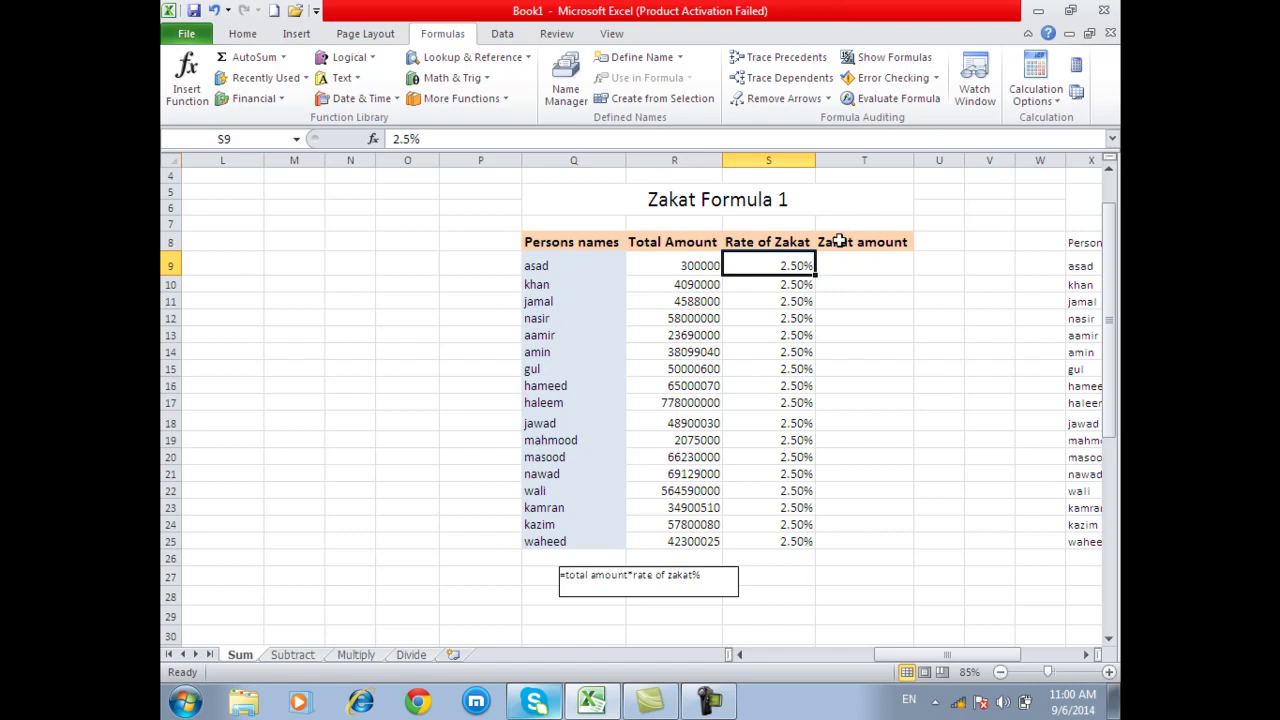
Step: Enter =R9*S9 in T9 so the first Zakat amount shows 7500
{"action": "left_click", "coordinate": [862, 266]}
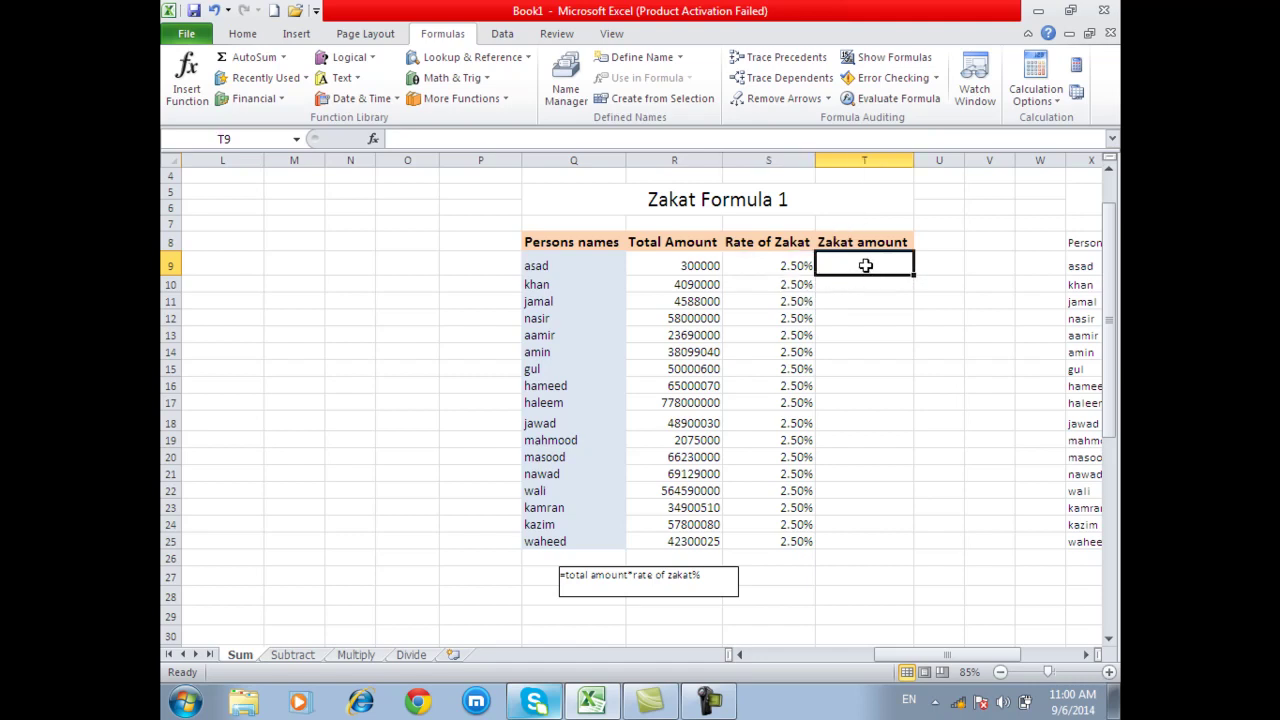
{"action": "type", "text": "="}
{"action": "left_click", "coordinate": [686, 272]}
{"action": "type", "text": "*"}
{"action": "left_click", "coordinate": [785, 266]}
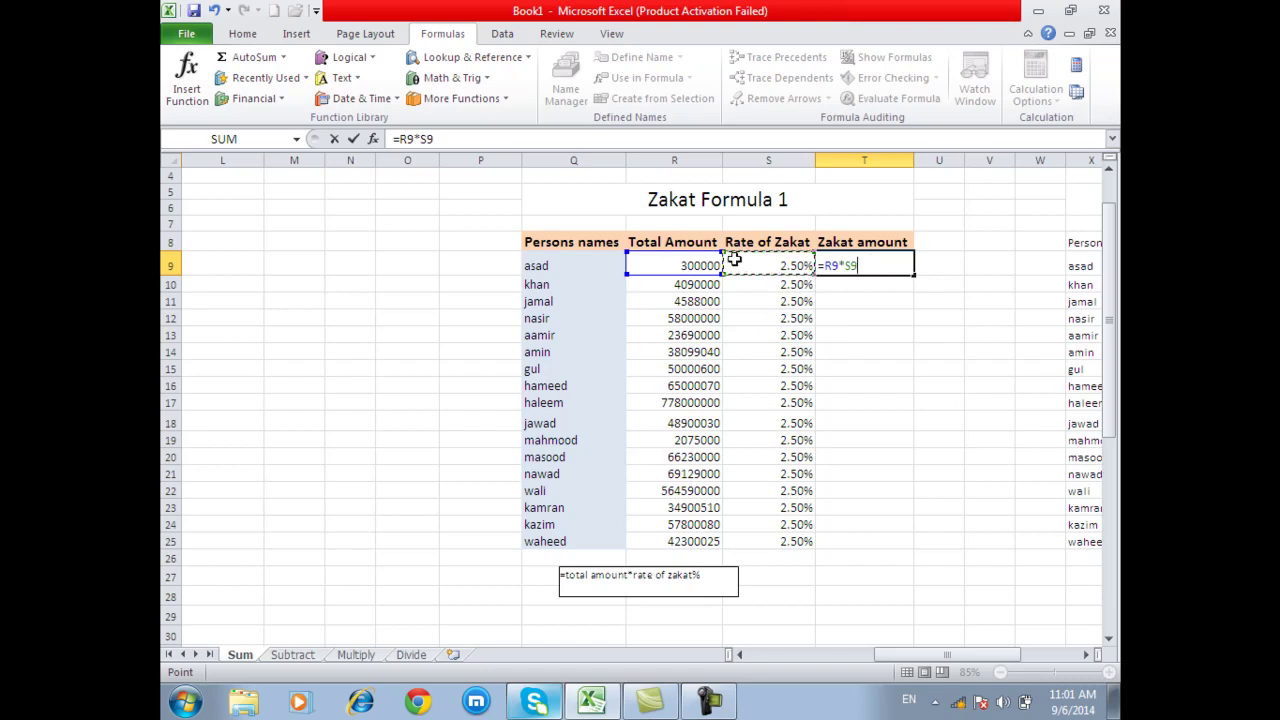
{"action": "key", "text": "Return"}
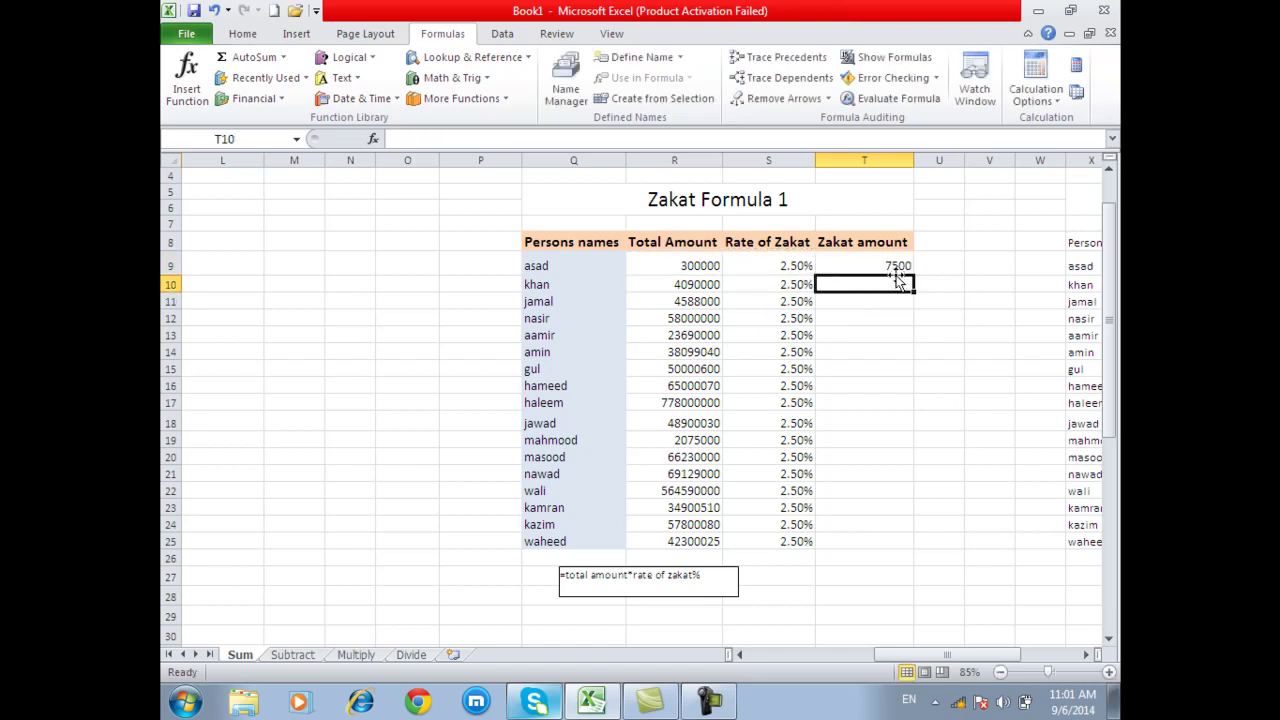
{"action": "left_click", "coordinate": [900, 265]}
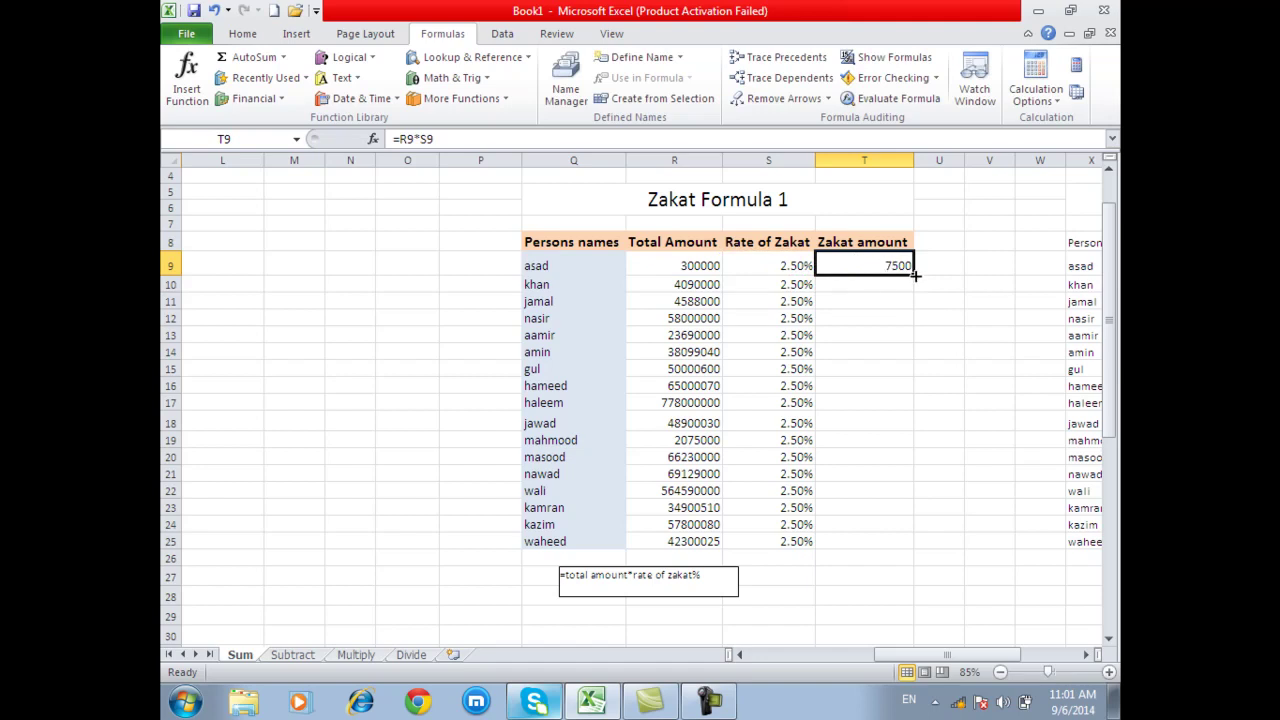
Step: Fill the zakat formula down to T25 and select the amount and rate columns
{"action": "double_click", "coordinate": [915, 275]}
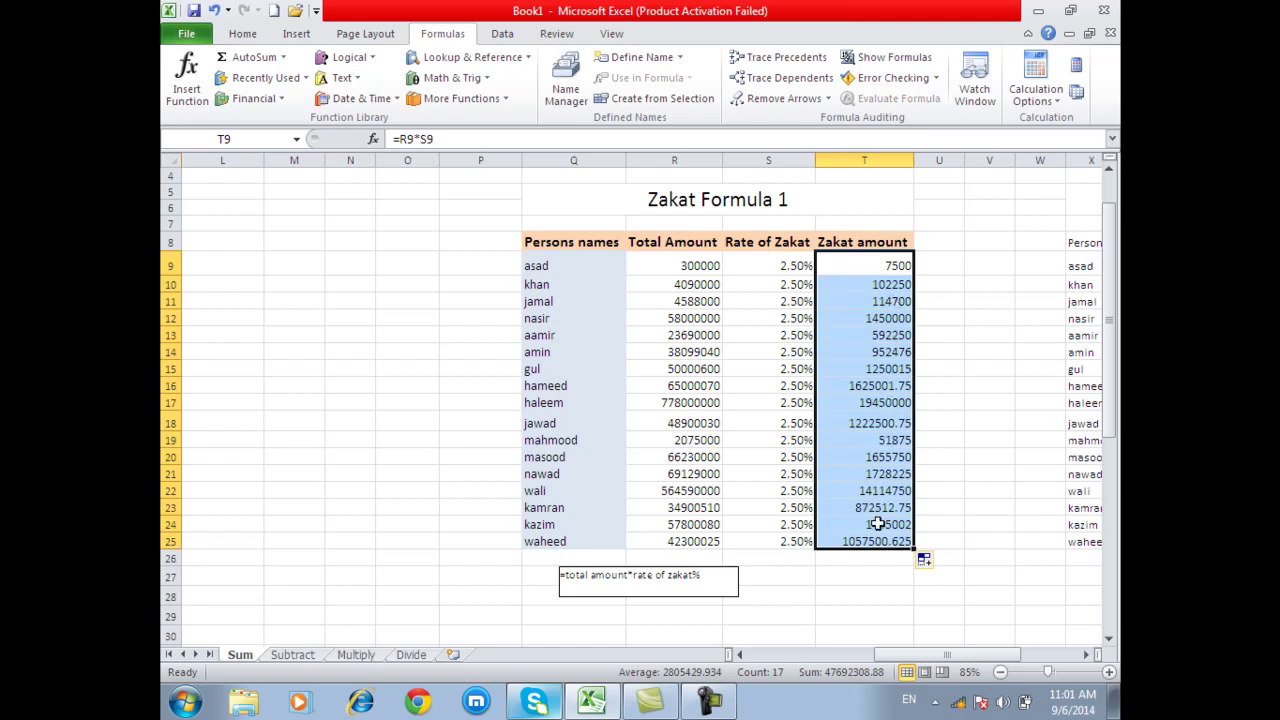
{"action": "left_click_drag", "start_coordinate": [877, 274], "coordinate": [866, 540]}
{"action": "left_click_drag", "start_coordinate": [924, 662], "coordinate": [938, 655]}
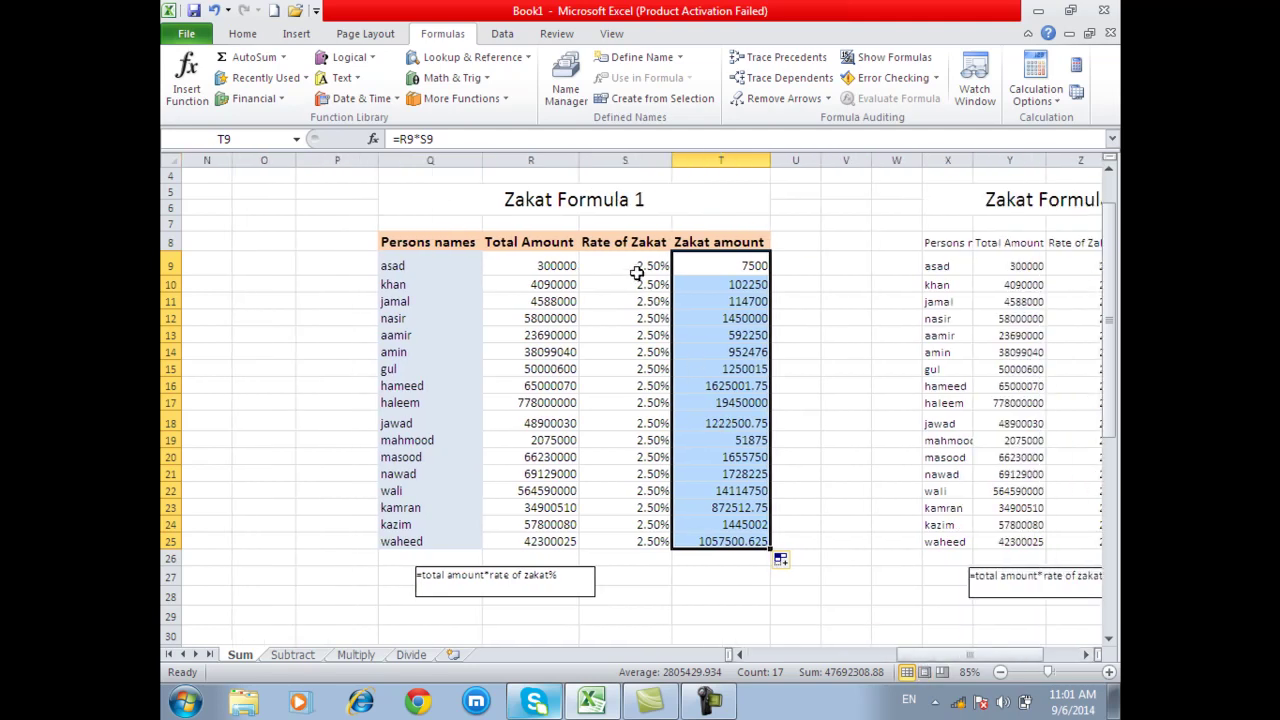
{"action": "left_click_drag", "start_coordinate": [632, 266], "coordinate": [628, 541]}
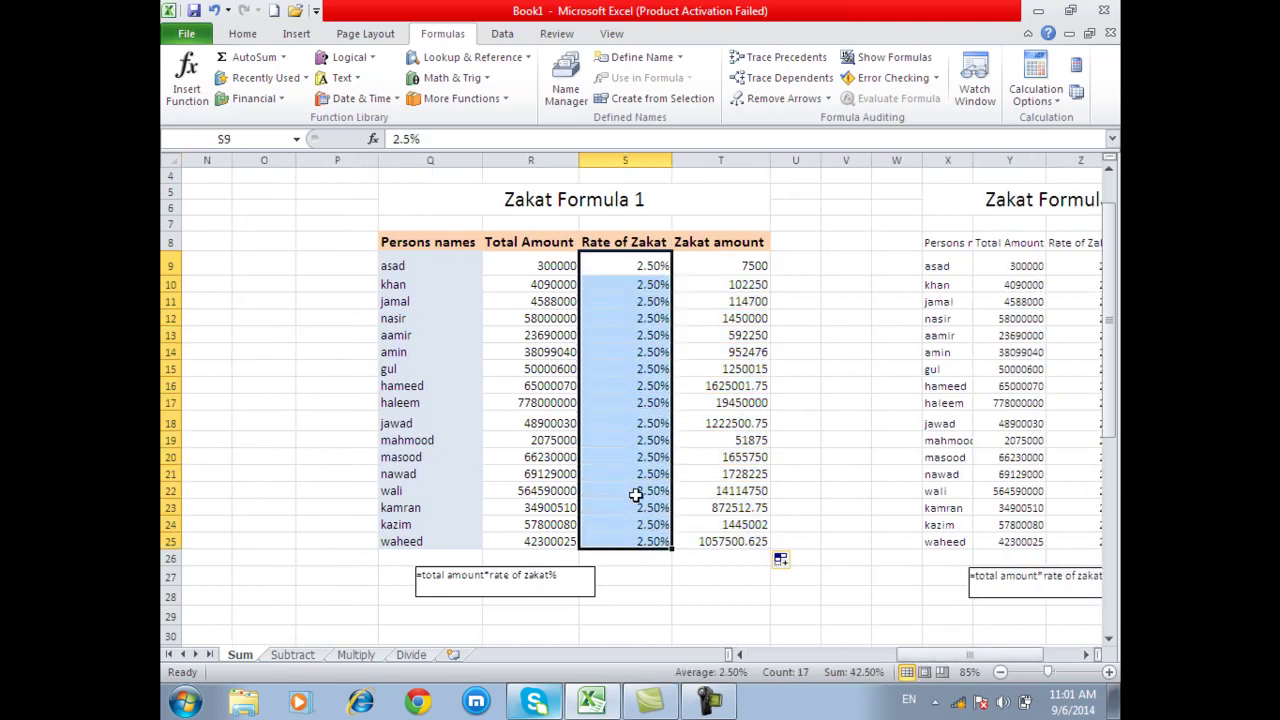
Step: Retitle the rate header to Rate of tax and fill 6.2% into all rates S9:S25
{"action": "left_click", "coordinate": [625, 242]}
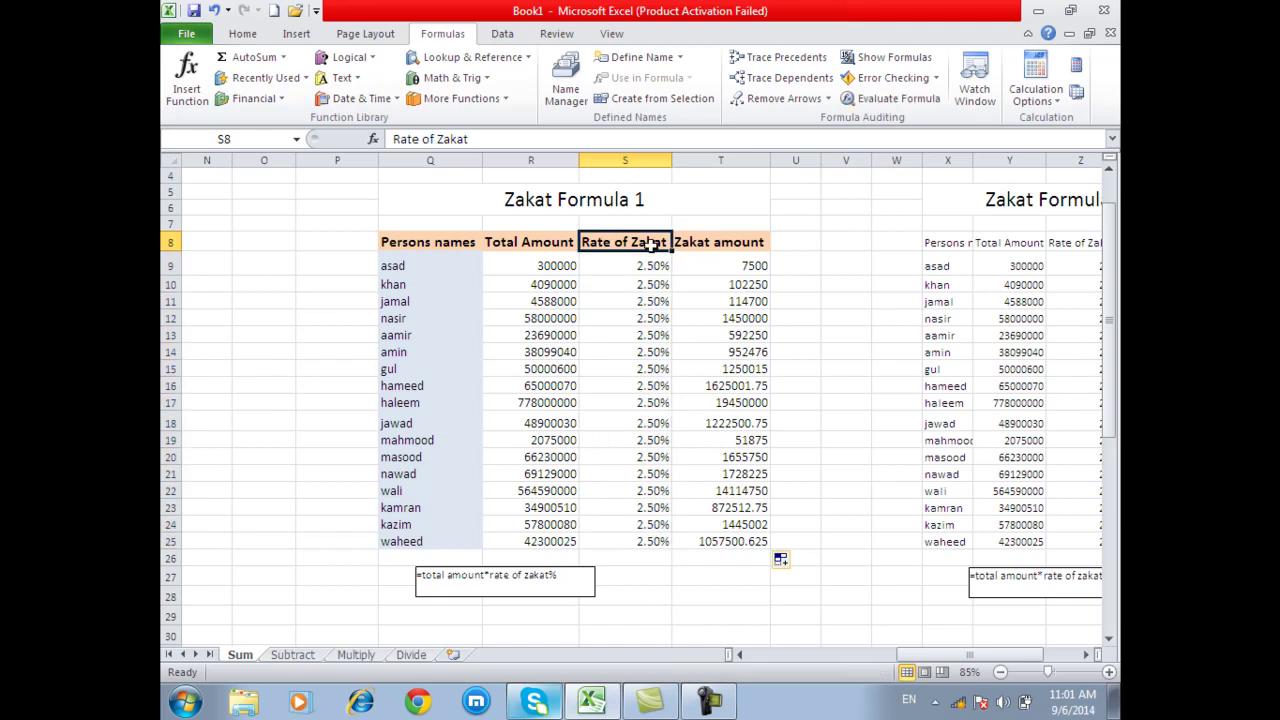
{"action": "left_click", "coordinate": [678, 242]}
{"action": "left_click", "coordinate": [660, 242]}
{"action": "double_click", "coordinate": [660, 242]}
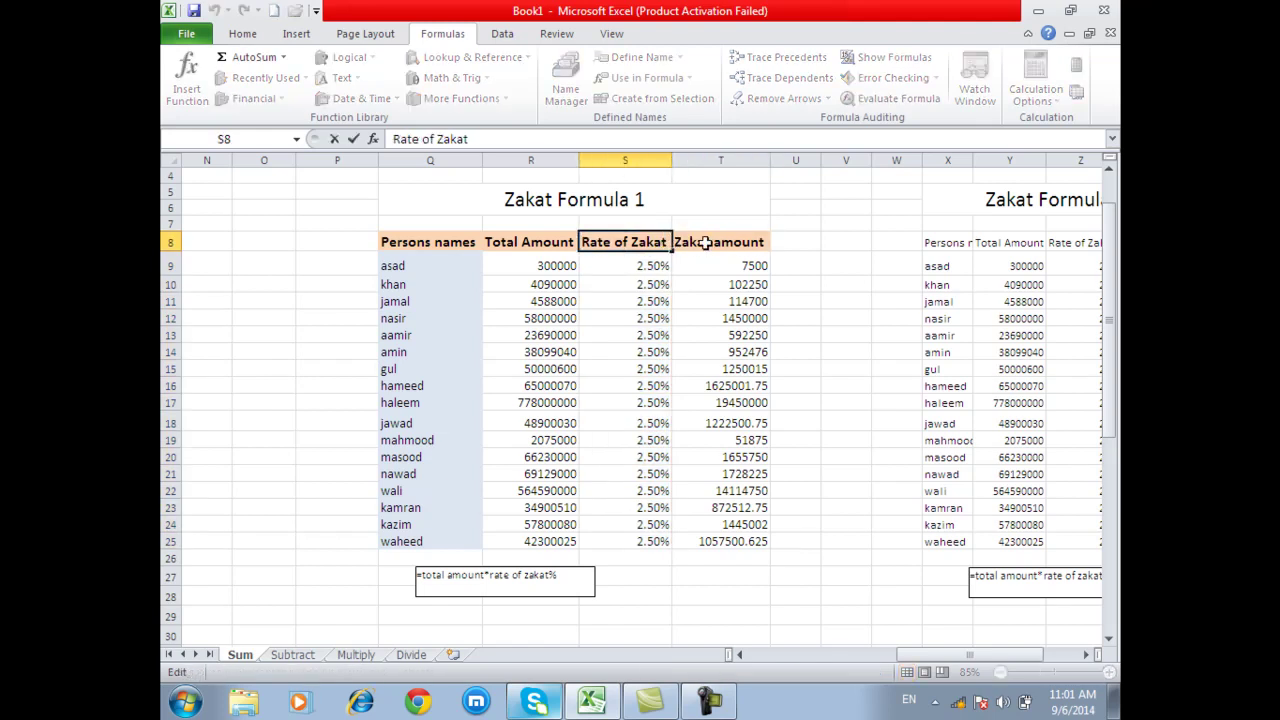
{"action": "key", "text": "BackSpace"}
{"action": "key", "text": "BackSpace"}
{"action": "key", "text": "BackSpace"}
{"action": "key", "text": "BackSpace"}
{"action": "key", "text": "BackSpace"}
{"action": "type", "text": "x"}
{"action": "key", "text": "Return"}
{"action": "left_click_drag", "start_coordinate": [620, 262], "coordinate": [650, 540]}
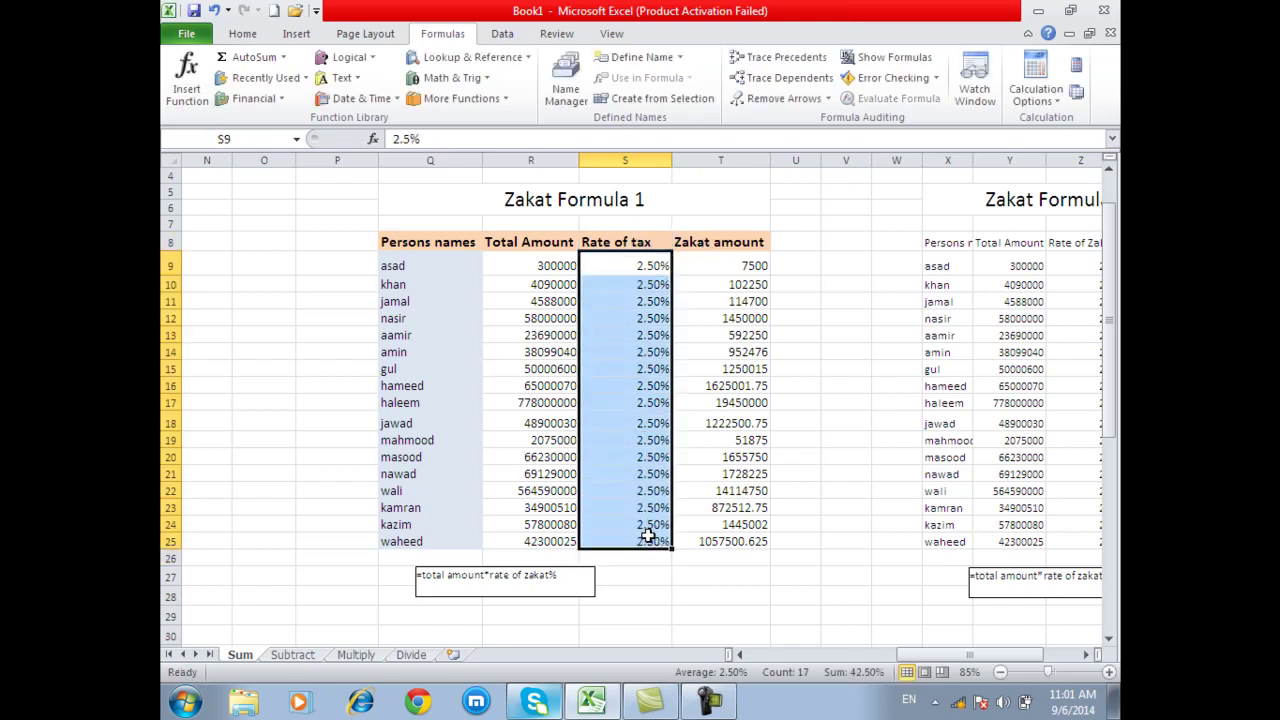
{"action": "type", "text": "6.2"}
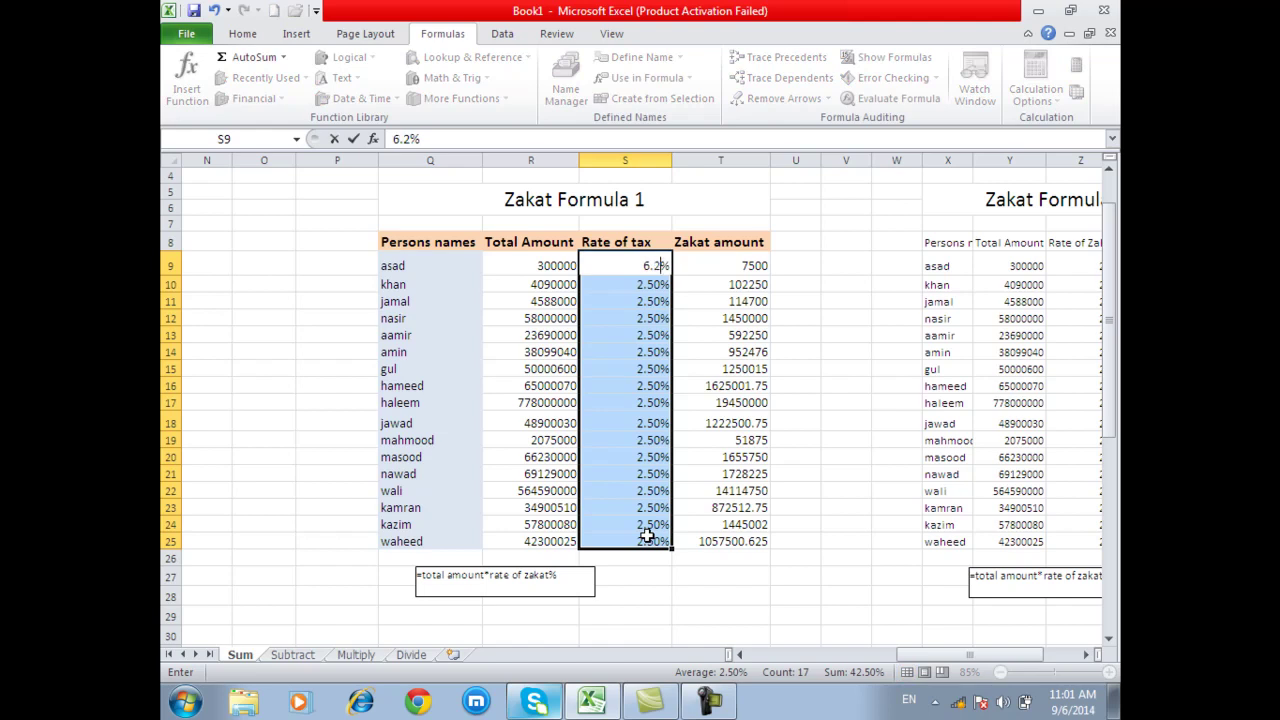
{"action": "key", "text": "ctrl+Return"}
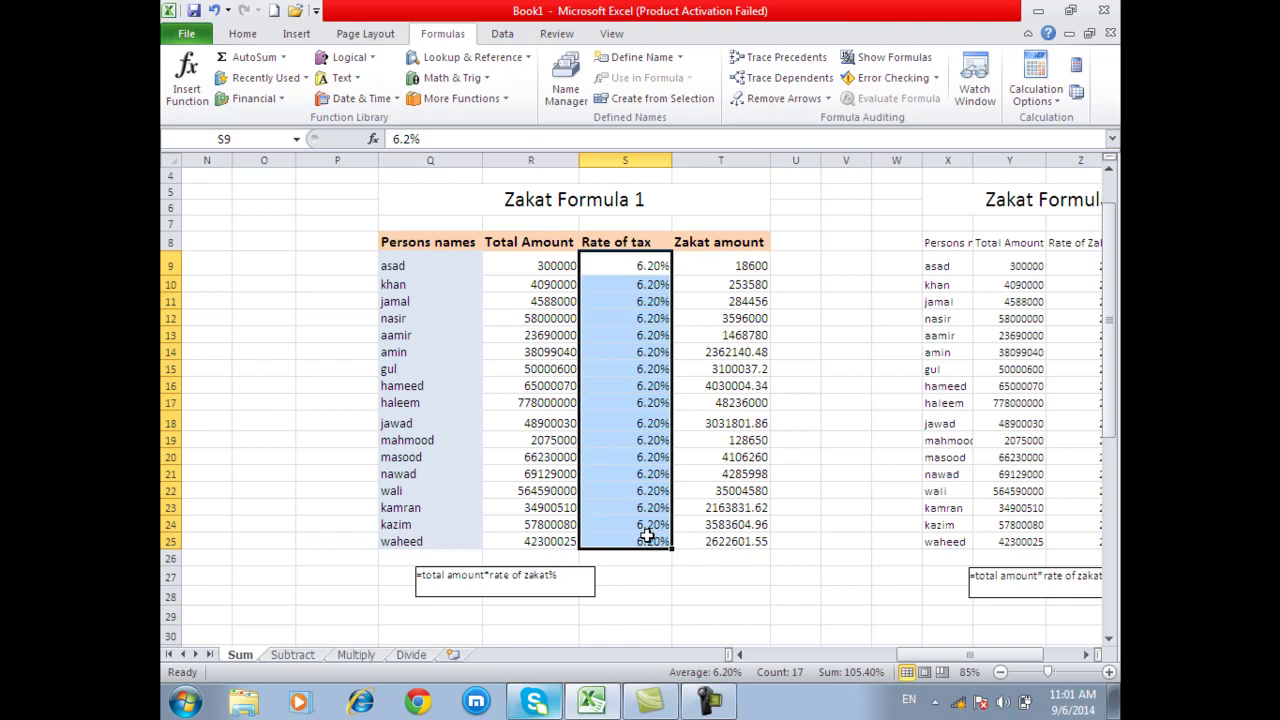
Step: Rename the Zakat amount header to tax amount
{"action": "left_click", "coordinate": [706, 240]}
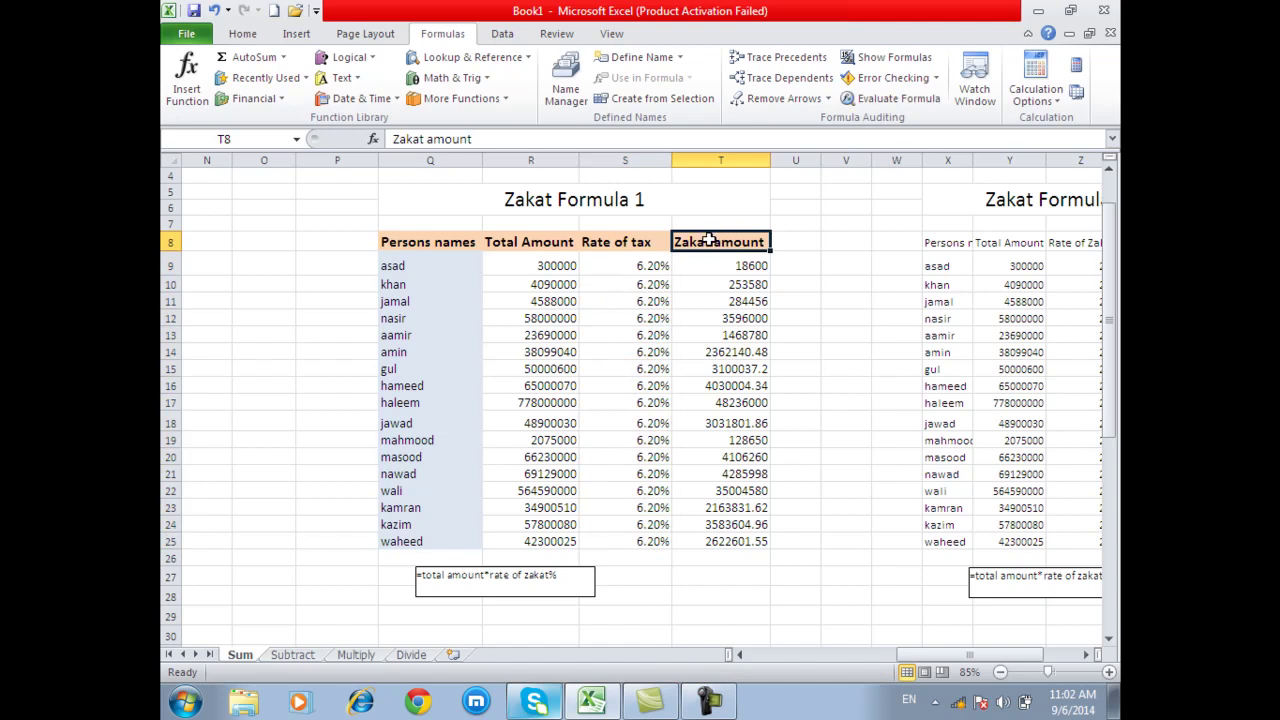
{"action": "double_click", "coordinate": [708, 240]}
{"action": "key", "text": "BackSpace"}
{"action": "key", "text": "BackSpace"}
{"action": "key", "text": "BackSpace"}
{"action": "key", "text": "BackSpace"}
{"action": "key", "text": "BackSpace"}
{"action": "type", "text": "tax"}
{"action": "key", "text": "Return"}
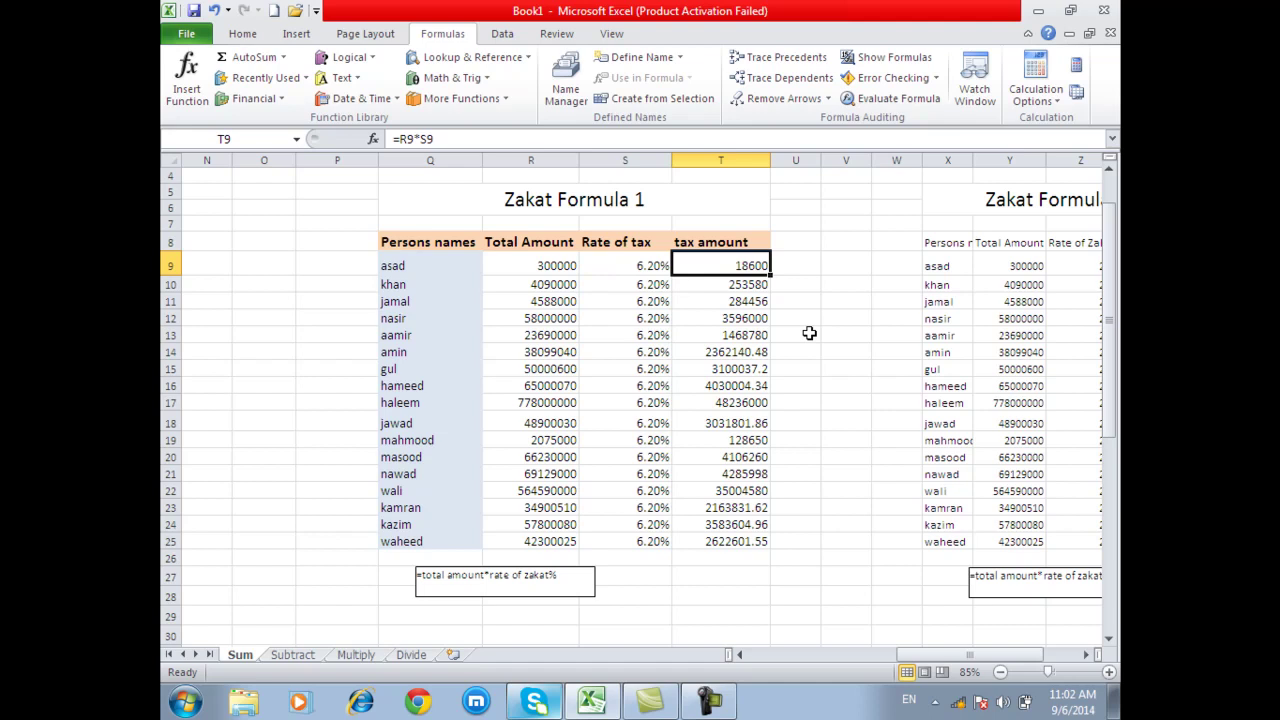
Step: Rename the rate header to Rate of comm and set every rate in S9:S25 to 15%
{"action": "double_click", "coordinate": [620, 242]}
{"action": "key", "text": "BackSpace"}
{"action": "key", "text": "BackSpace"}
{"action": "key", "text": "BackSpace"}
{"action": "type", "text": "comm"}
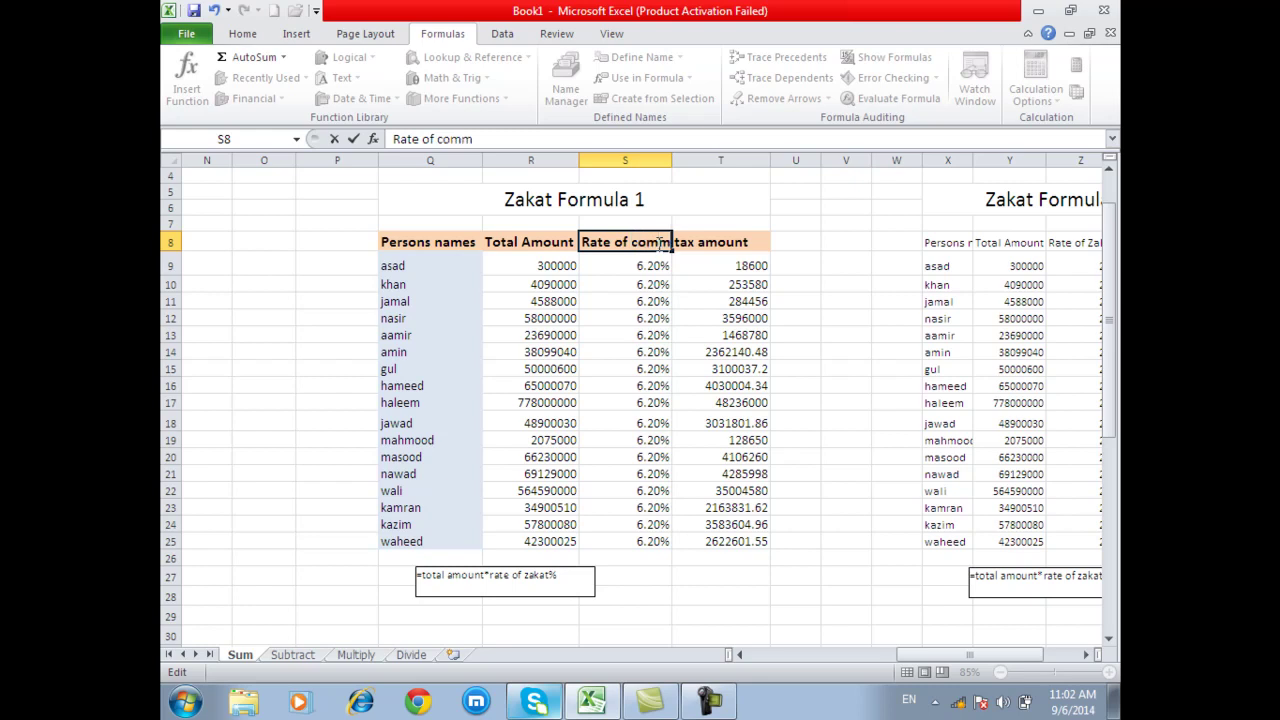
{"action": "key", "text": "Return"}
{"action": "left_click_drag", "start_coordinate": [650, 266], "coordinate": [652, 541]}
{"action": "type", "text": "1%"}
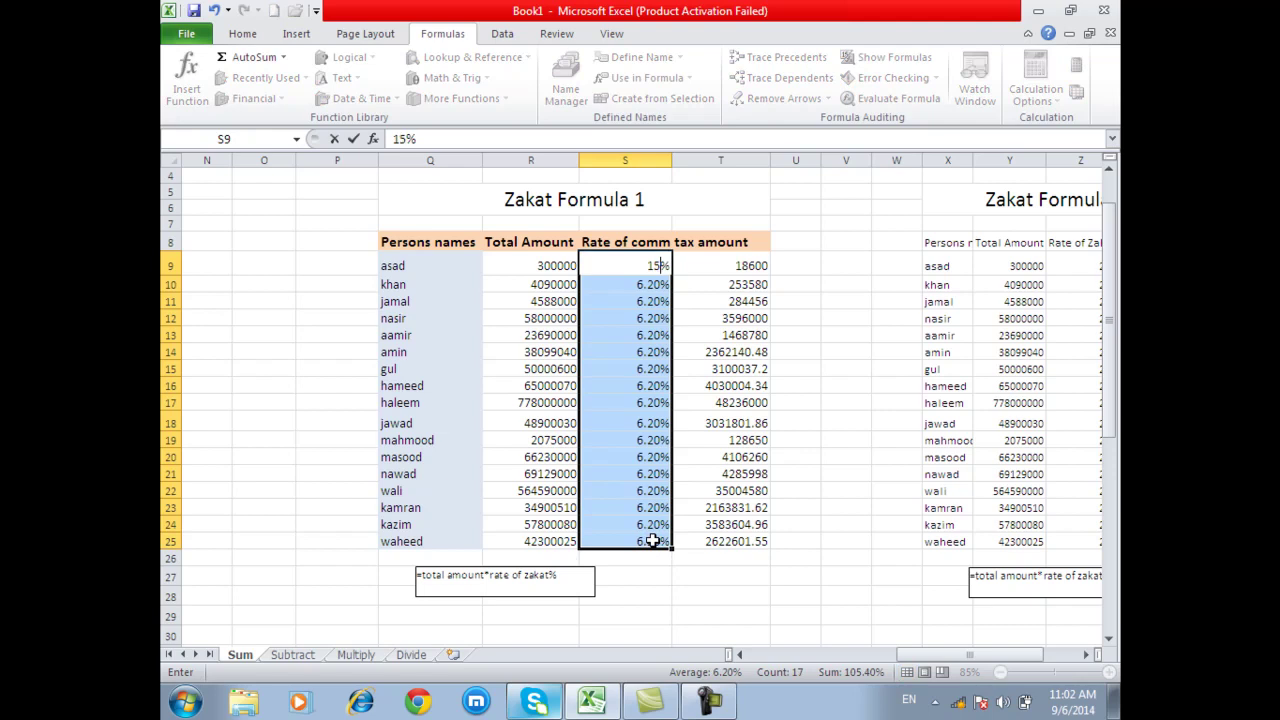
{"action": "key", "text": "ctrl+Return"}
Step: Rename the amount header to comm amount and select the Rate of comm column
{"action": "double_click", "coordinate": [697, 242]}
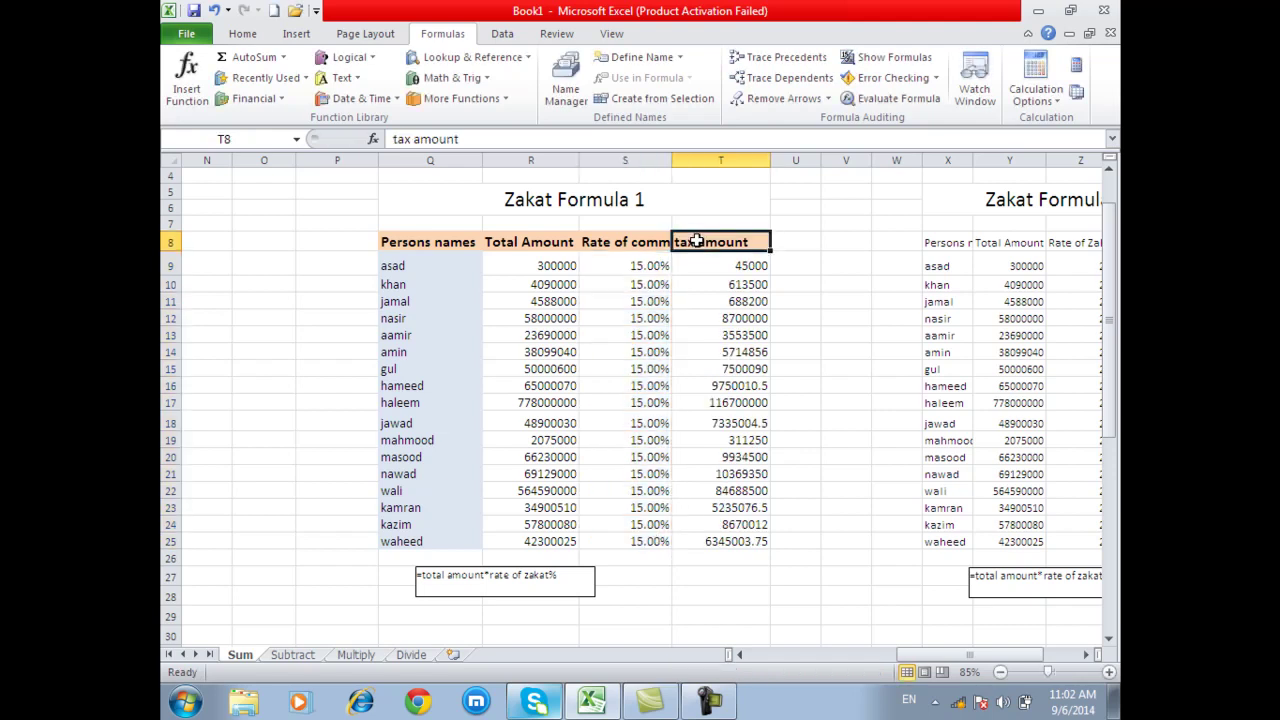
{"action": "key", "text": "BackSpace"}
{"action": "key", "text": "BackSpace"}
{"action": "key", "text": "BackSpace"}
{"action": "type", "text": "comm"}
{"action": "key", "text": "Return"}
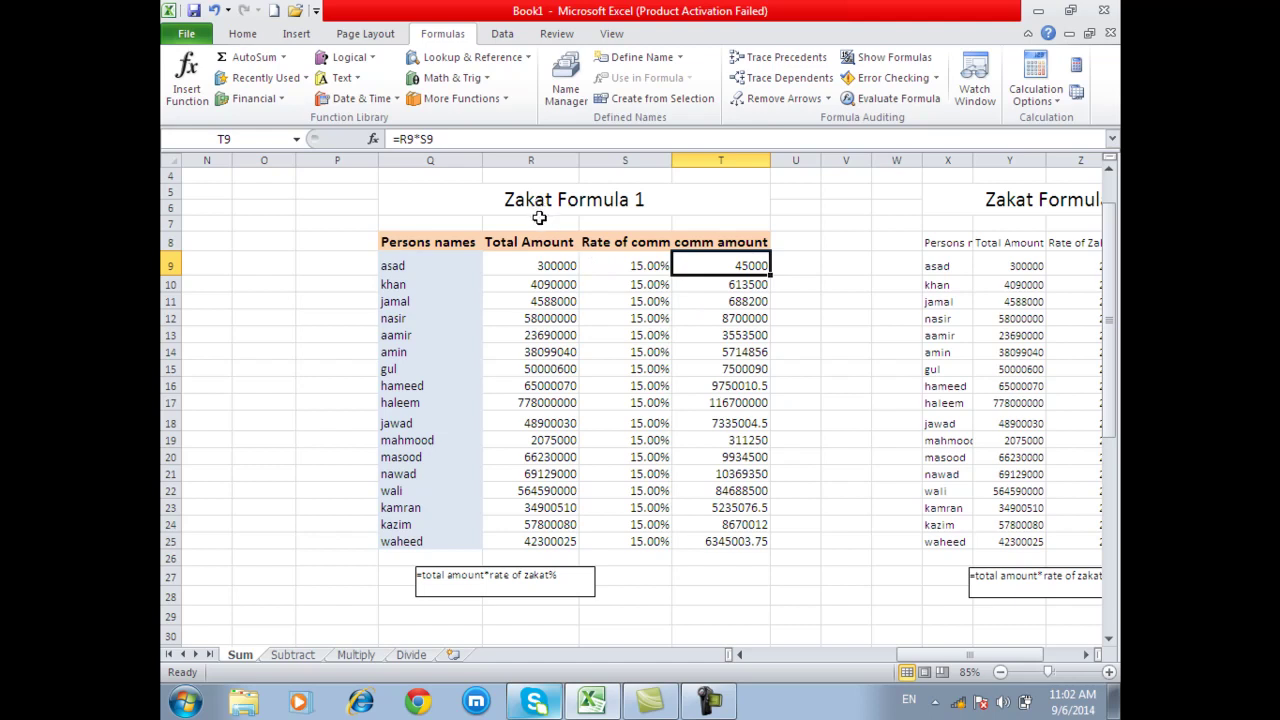
{"action": "left_click_drag", "start_coordinate": [632, 263], "coordinate": [667, 532]}
{"action": "left_click", "coordinate": [630, 242]}
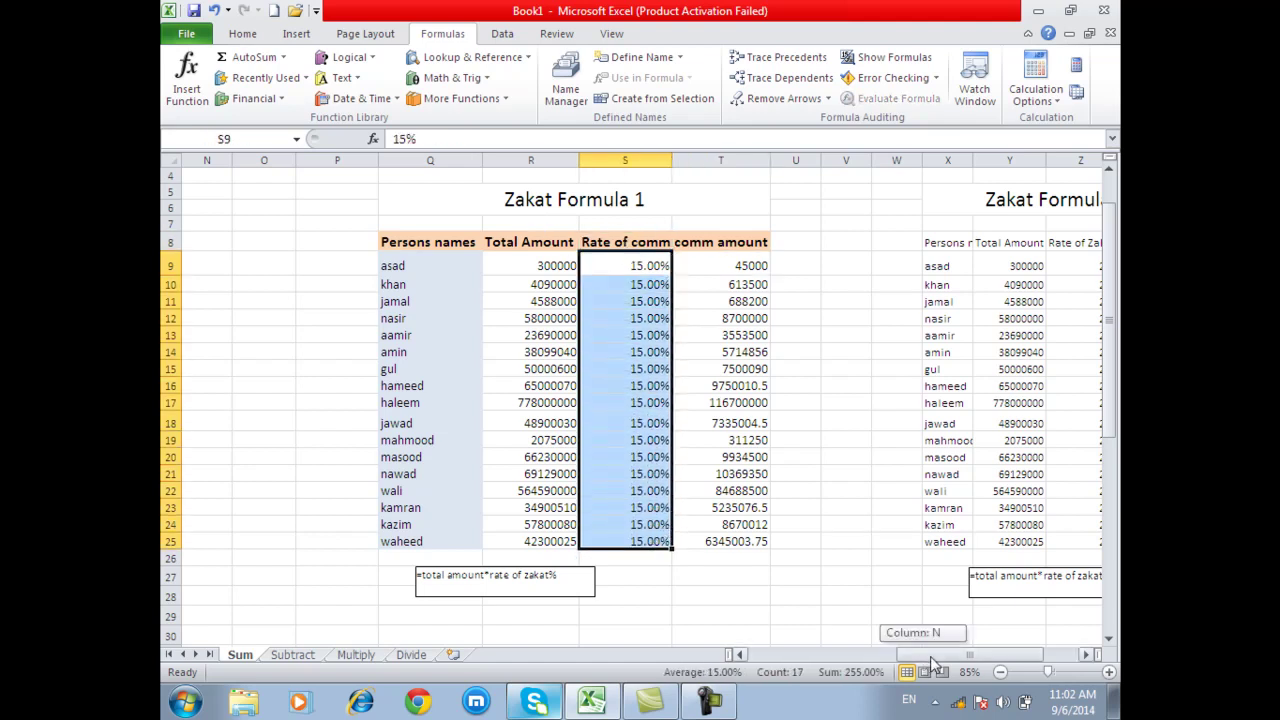
Step: Clear the old Zakat amounts in AA9:AA25 and enter =Y9*Z9 in AA9
{"action": "left_click_drag", "start_coordinate": [958, 655], "coordinate": [994, 655]}
{"action": "left_click_drag", "start_coordinate": [980, 265], "coordinate": [985, 537]}
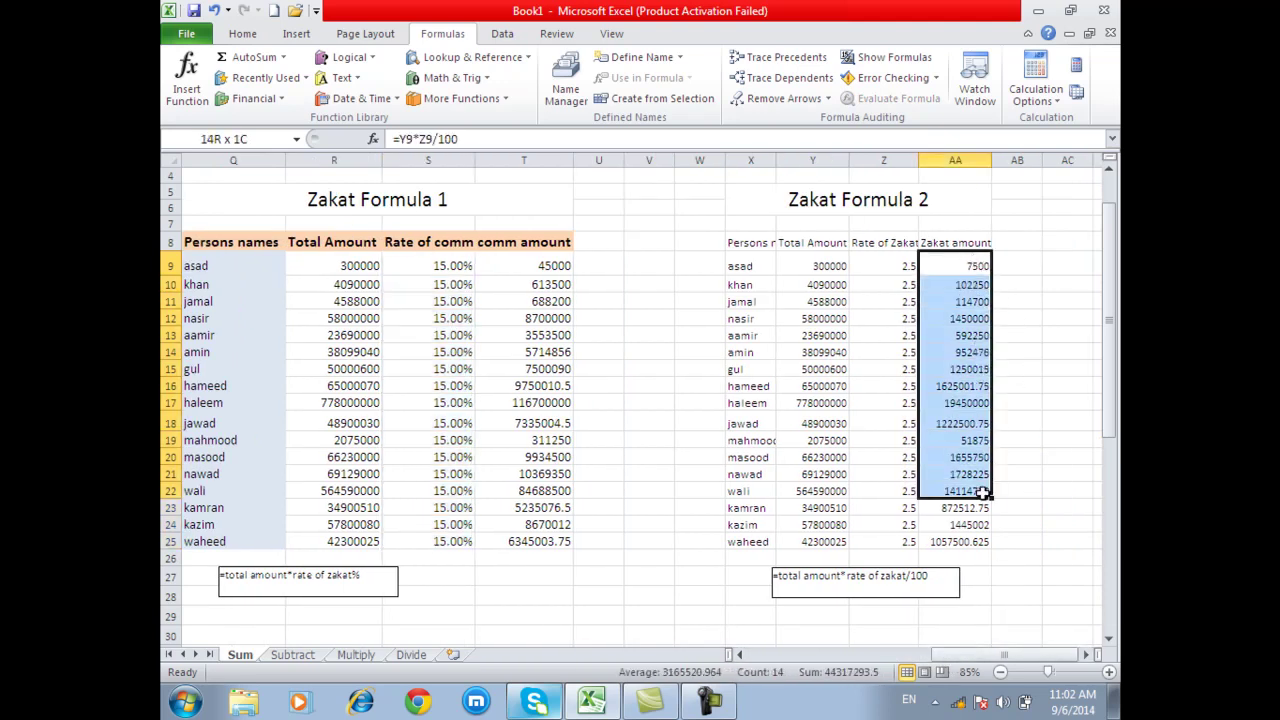
{"action": "key", "text": "Delete"}
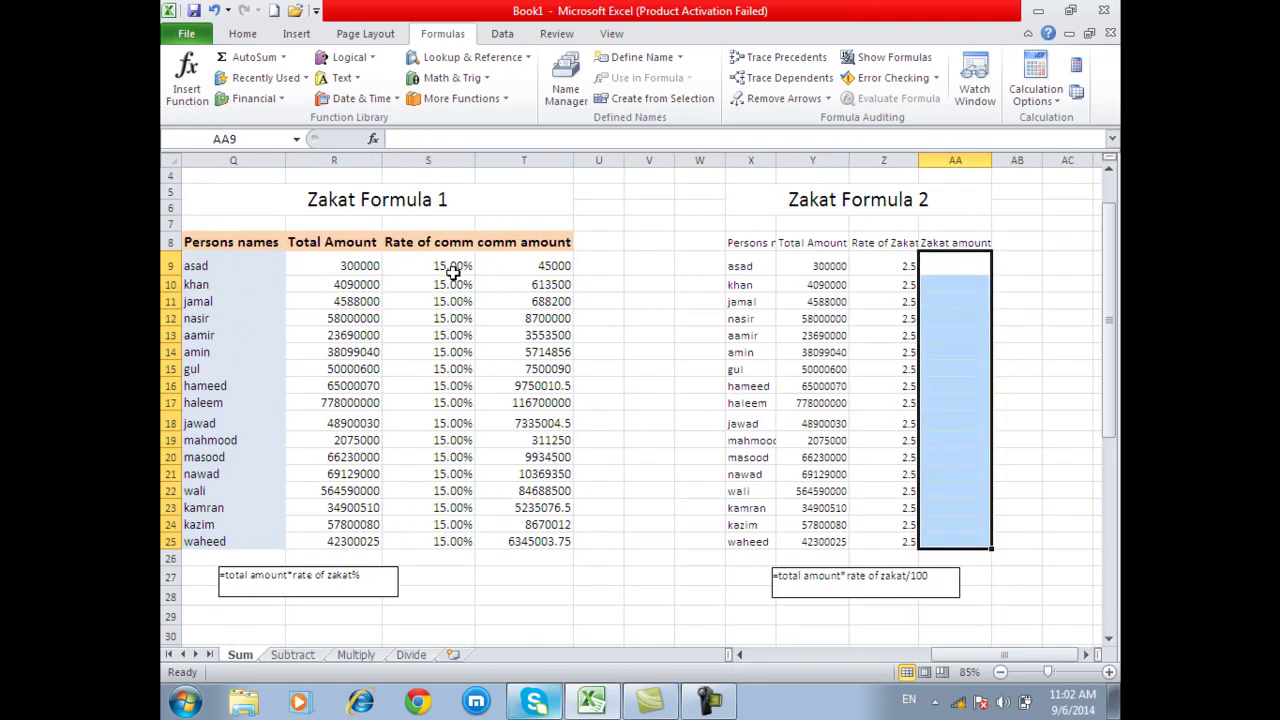
{"action": "left_click", "coordinate": [452, 265]}
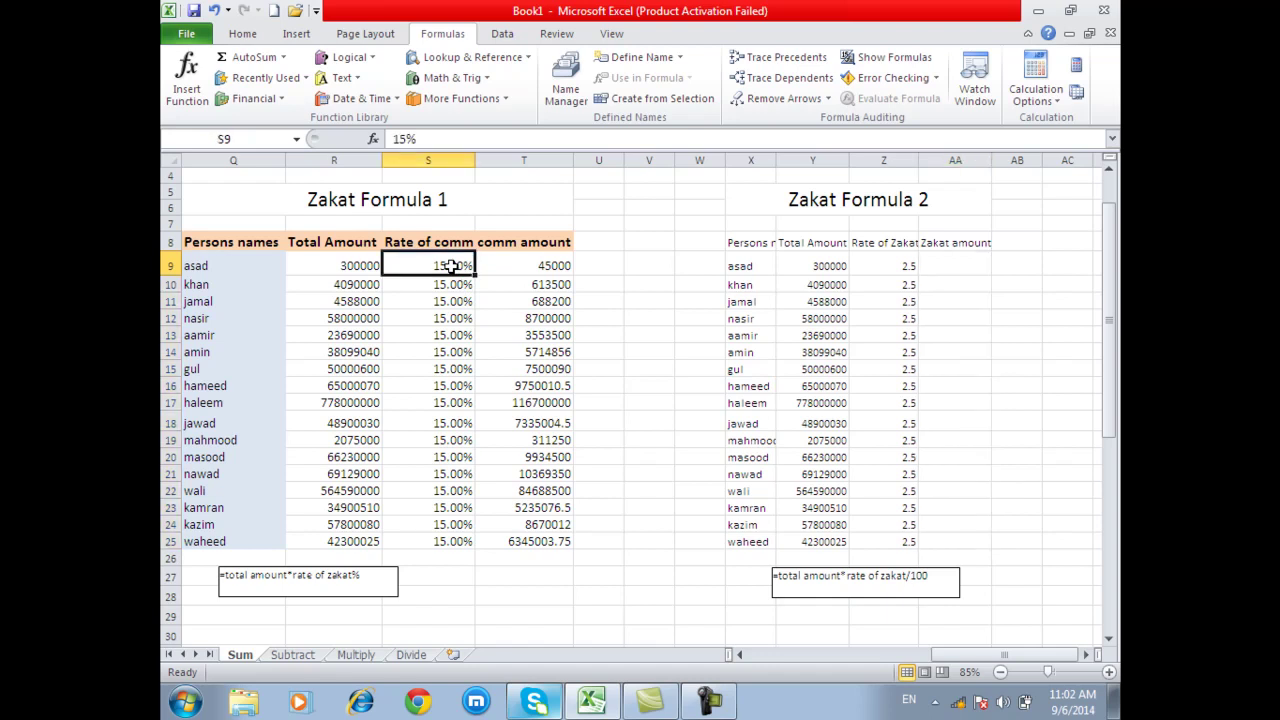
{"action": "left_click", "coordinate": [895, 265]}
{"action": "left_click", "coordinate": [962, 265]}
{"action": "type", "text": "="}
{"action": "left_click", "coordinate": [834, 265]}
{"action": "type", "text": "*"}
{"action": "left_click", "coordinate": [905, 266]}
{"action": "key", "text": "Return"}
{"action": "left_click", "coordinate": [958, 265]}
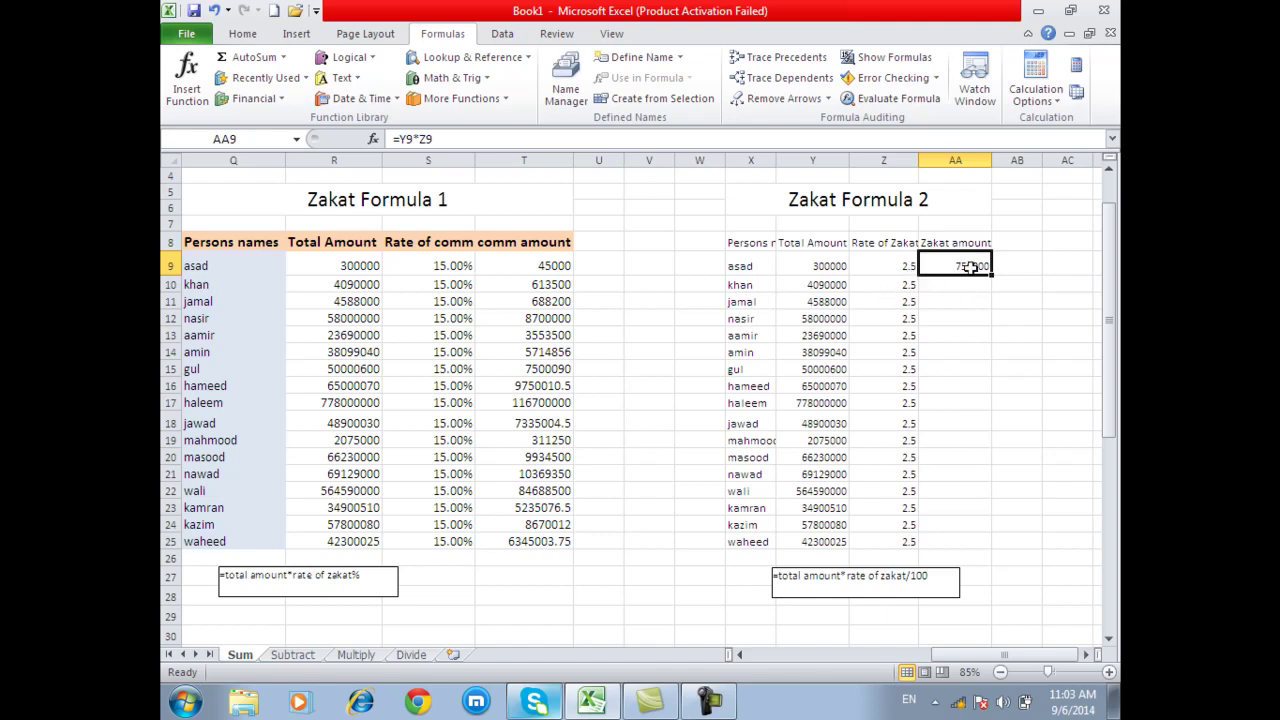
Step: Change AA9 to =Y9*Z9/100 and fill it down to AA25
{"action": "double_click", "coordinate": [978, 268]}
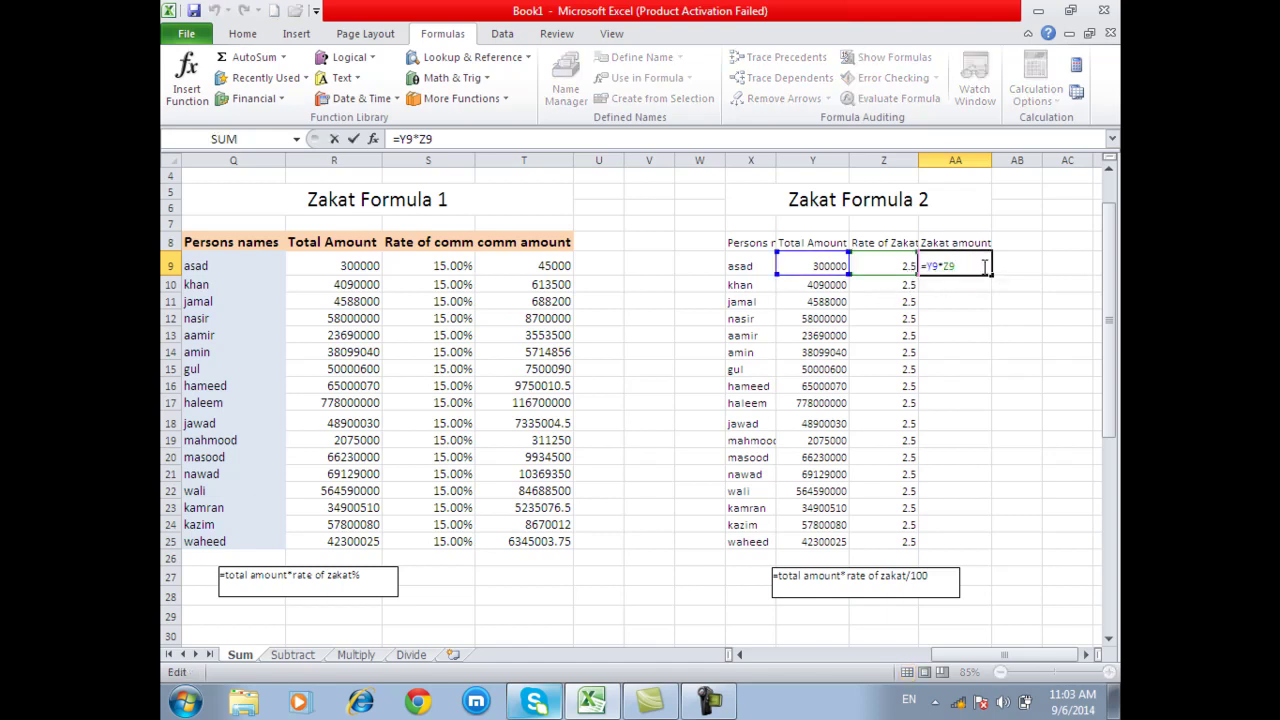
{"action": "type", "text": "/100"}
{"action": "key", "text": "Return"}
{"action": "left_click", "coordinate": [976, 266]}
{"action": "double_click", "coordinate": [991, 275]}
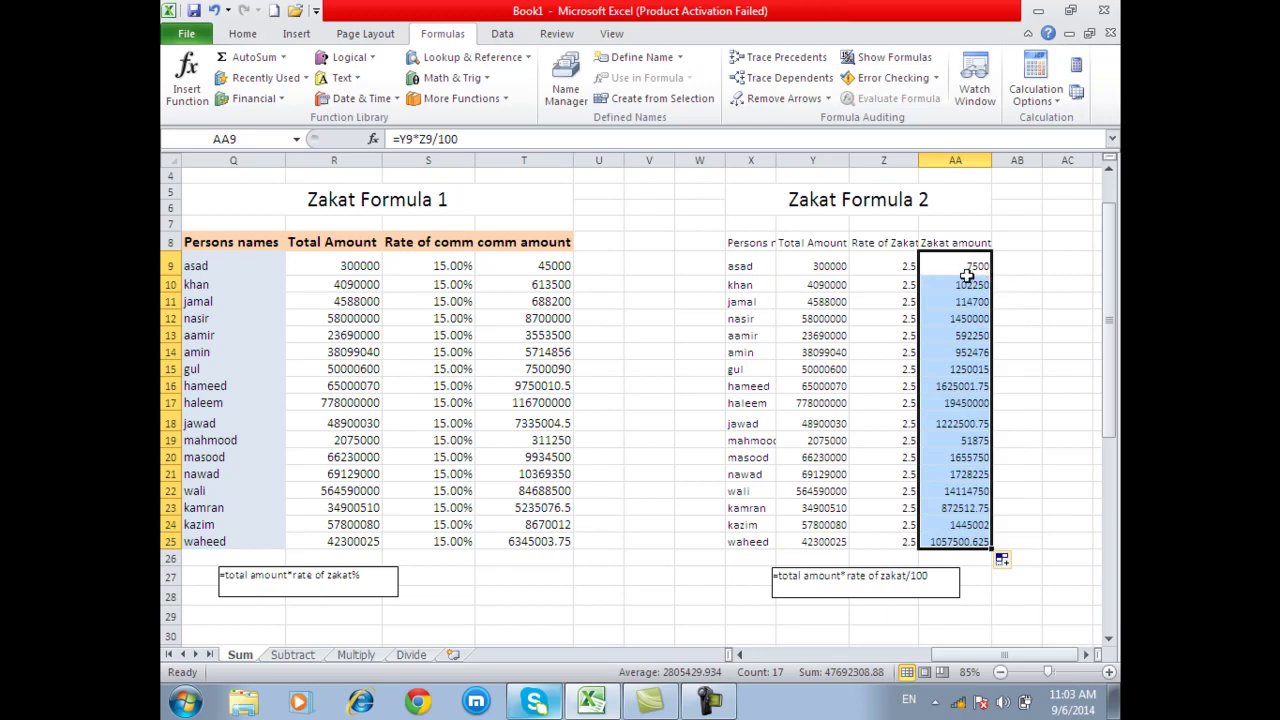
Step: Set every Zakat rate in Z9:Z25 to 15 and check the AA12 formula
{"action": "left_click_drag", "start_coordinate": [878, 266], "coordinate": [890, 539]}
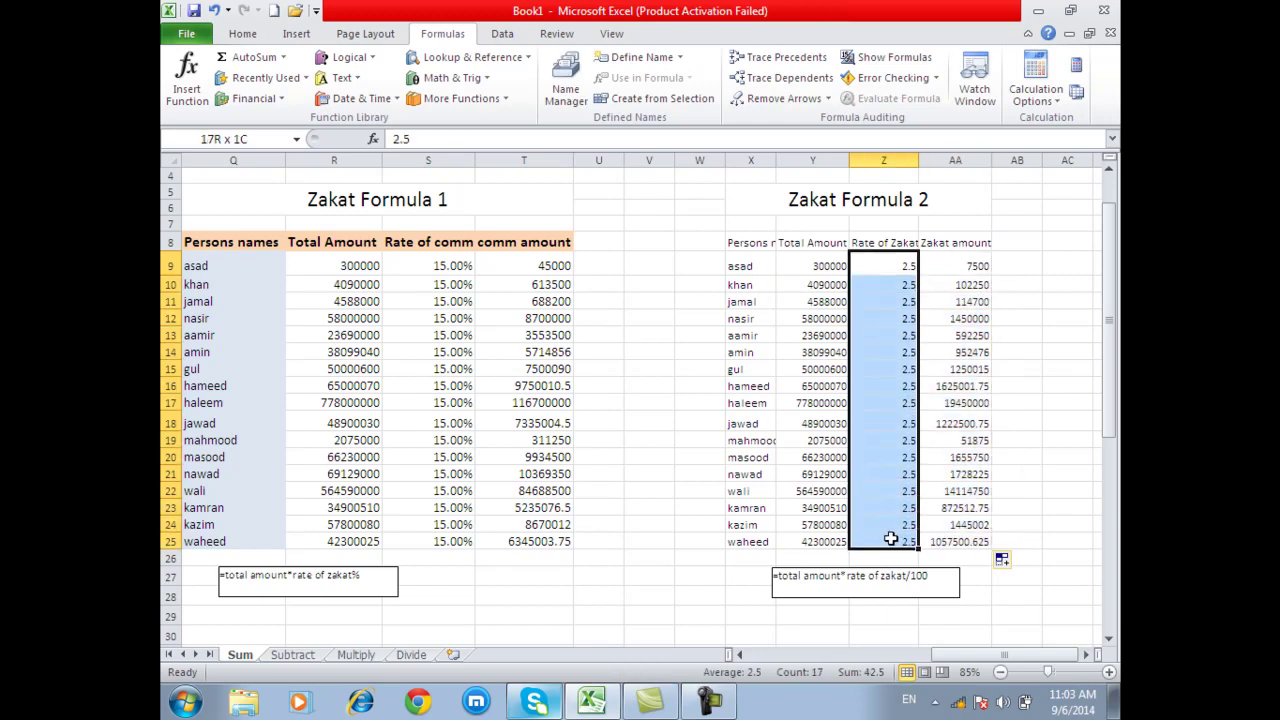
{"action": "type", "text": "15"}
{"action": "key", "text": "ctrl+Return"}
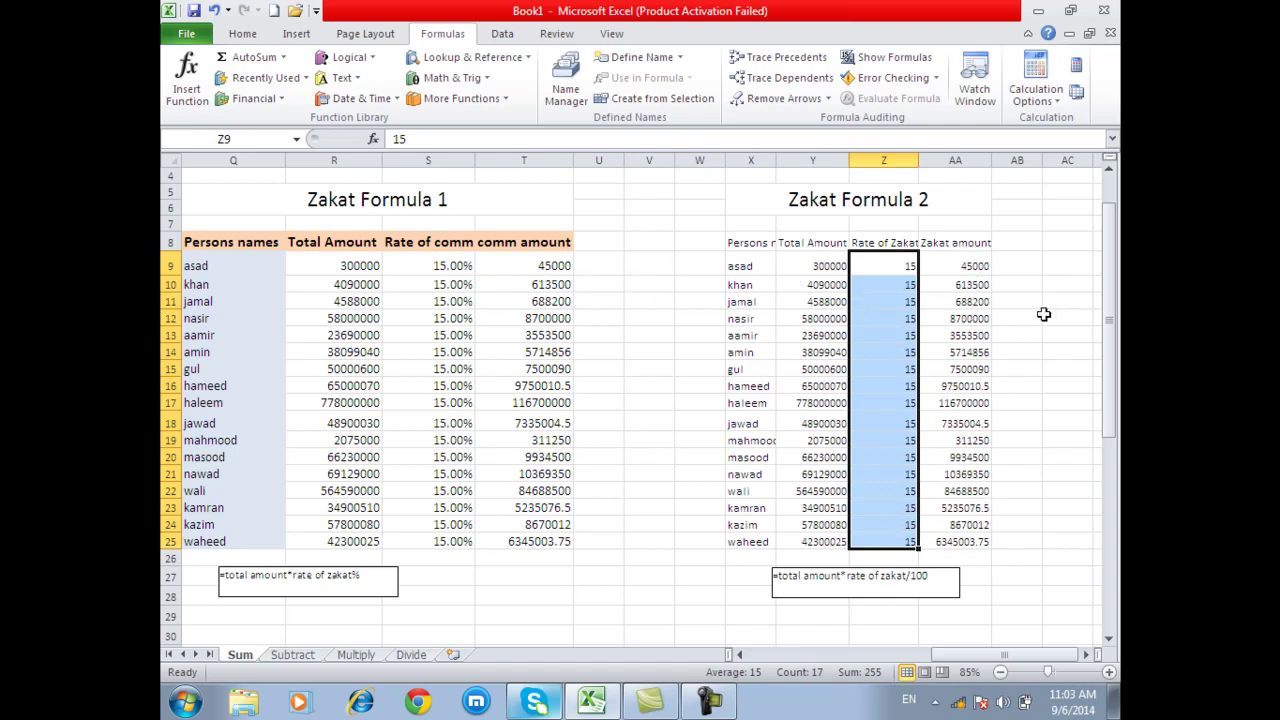
{"action": "left_click", "coordinate": [928, 580]}
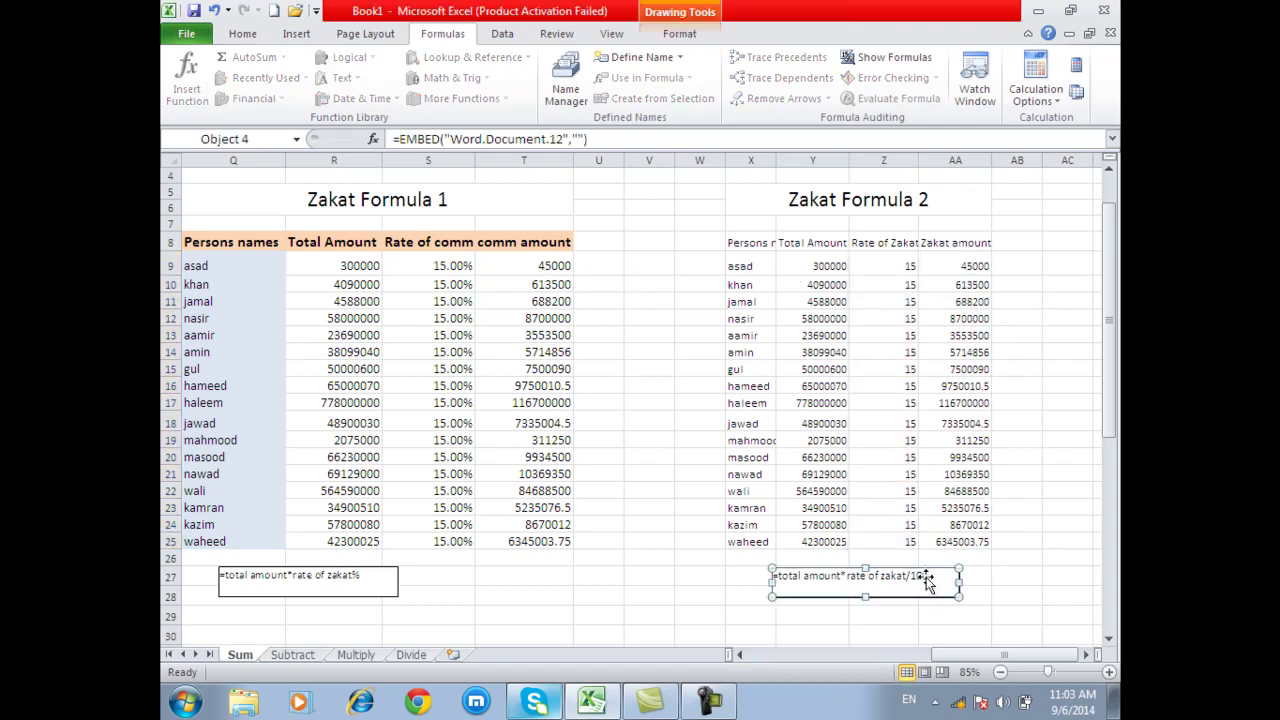
{"action": "left_click", "coordinate": [1004, 556]}
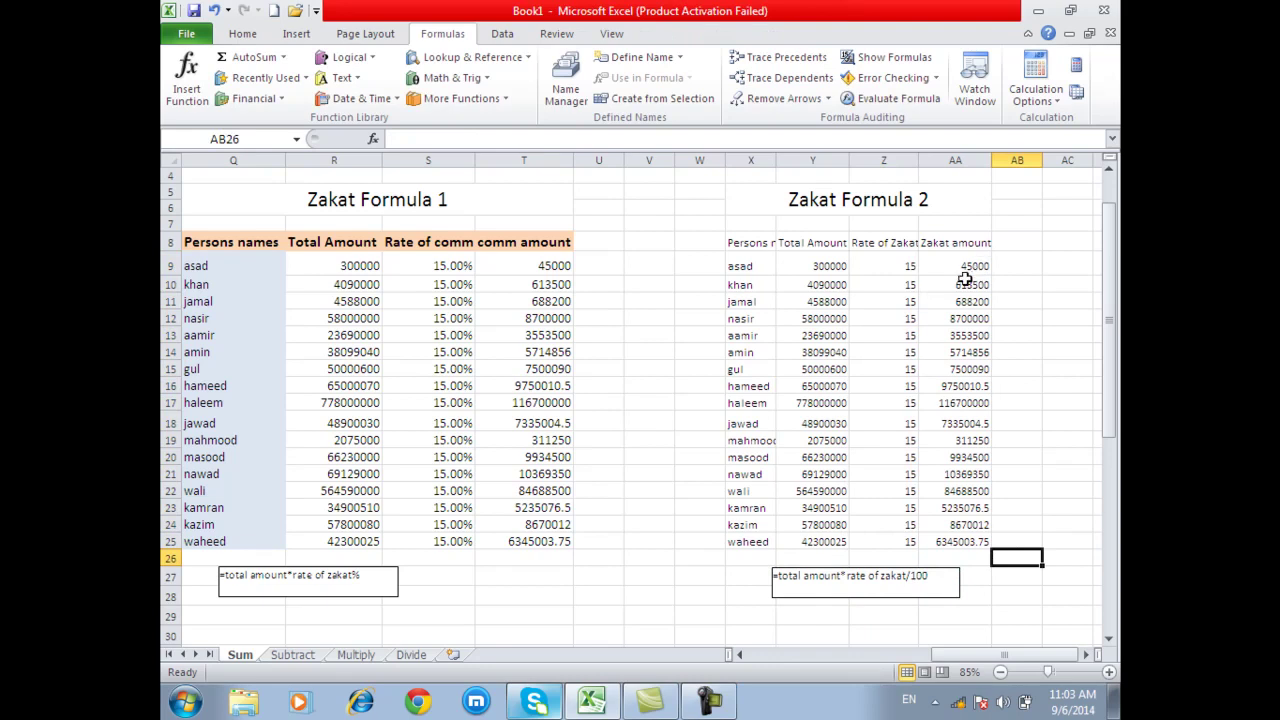
{"action": "left_click_drag", "start_coordinate": [996, 265], "coordinate": [993, 341]}
{"action": "left_click", "coordinate": [975, 318]}
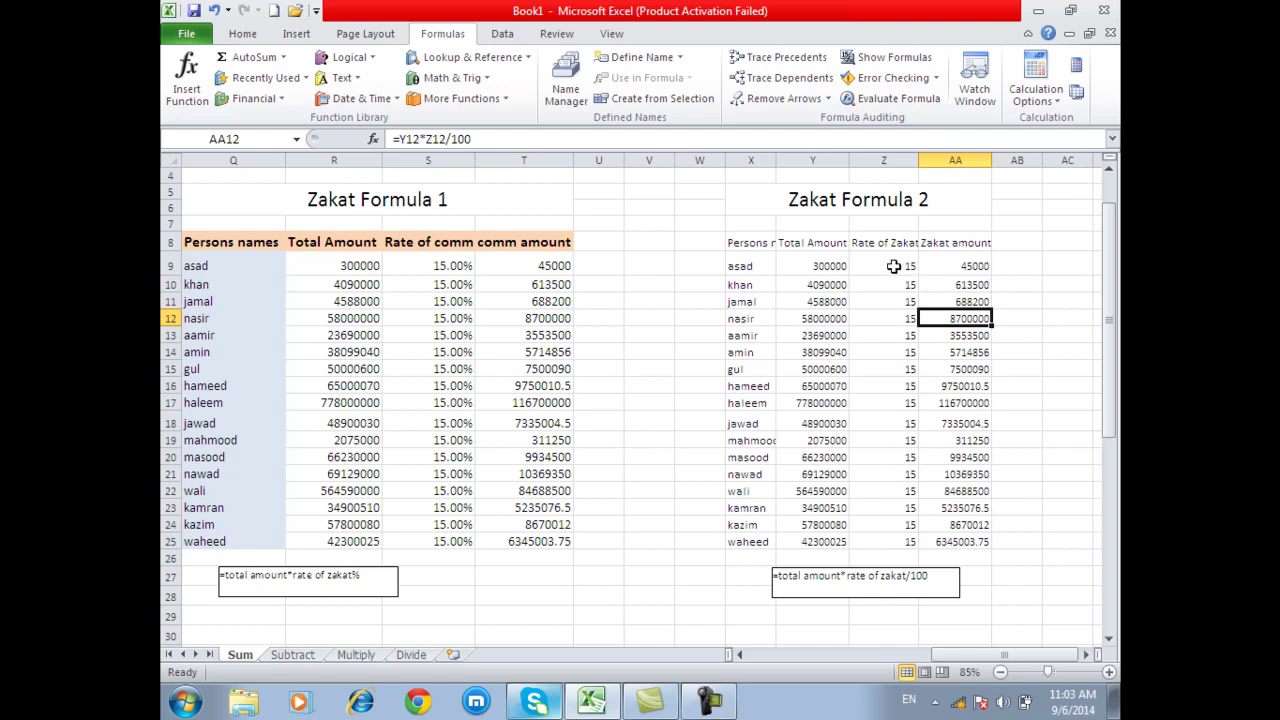
Step: Start a percentage formula in M36 from K36 and L36, then cancel it
{"action": "left_click_drag", "start_coordinate": [893, 266], "coordinate": [901, 433]}
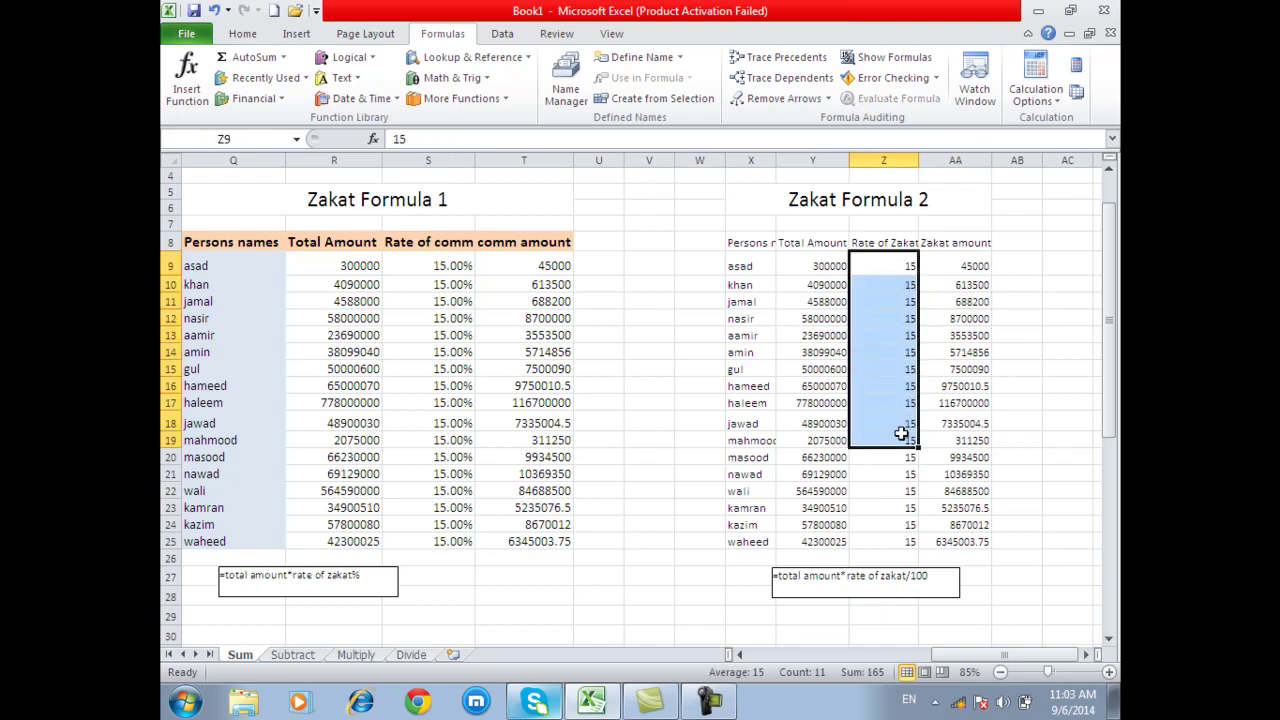
{"action": "scroll", "coordinate": [901, 433], "scroll_direction": "down", "scroll_amount": 6}
{"action": "scroll", "coordinate": [800, 433], "scroll_direction": "left", "scroll_amount": 5}
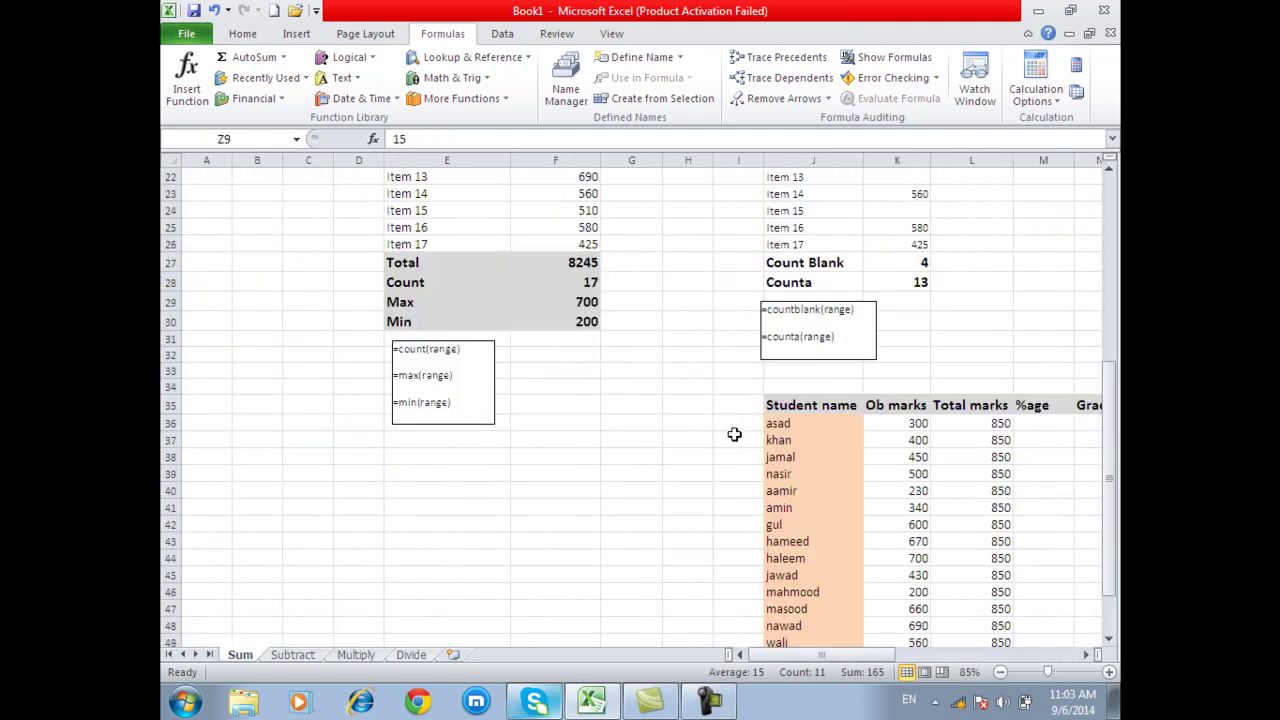
{"action": "left_click_drag", "start_coordinate": [840, 654], "coordinate": [885, 654]}
{"action": "scroll", "coordinate": [857, 464], "scroll_direction": "down", "scroll_amount": 4}
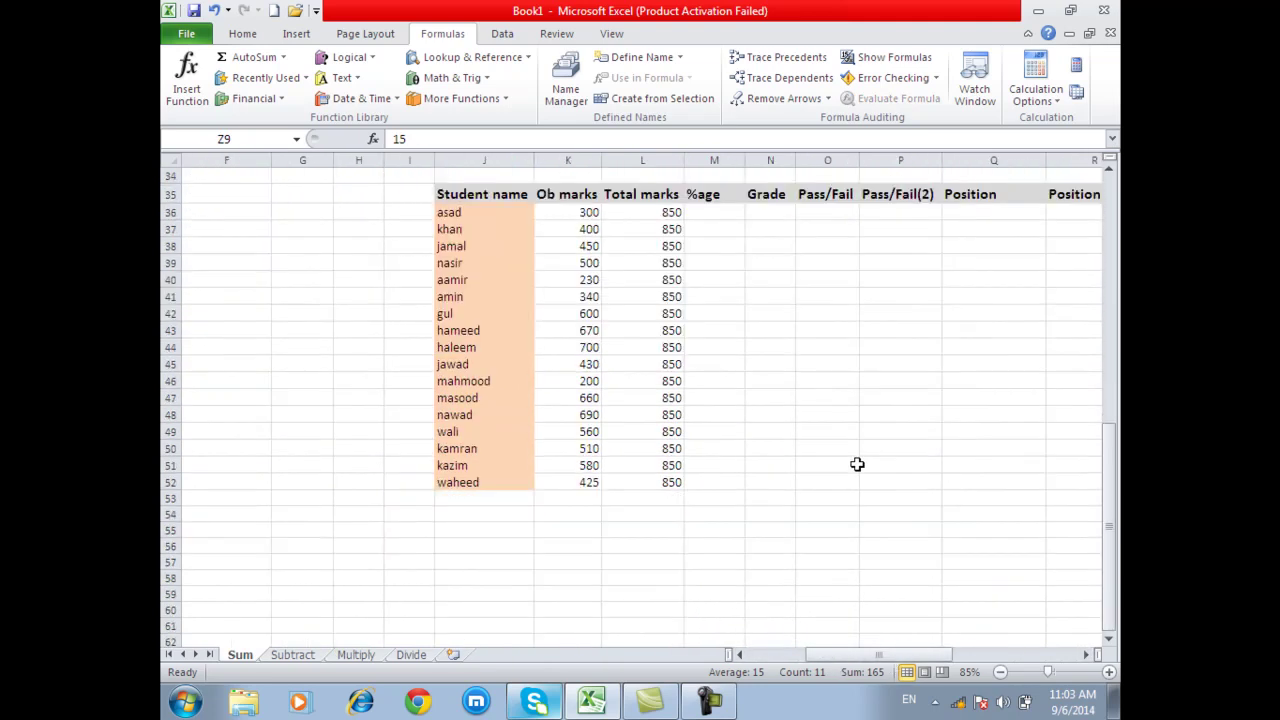
{"action": "scroll", "coordinate": [857, 464], "scroll_direction": "up", "scroll_amount": 1}
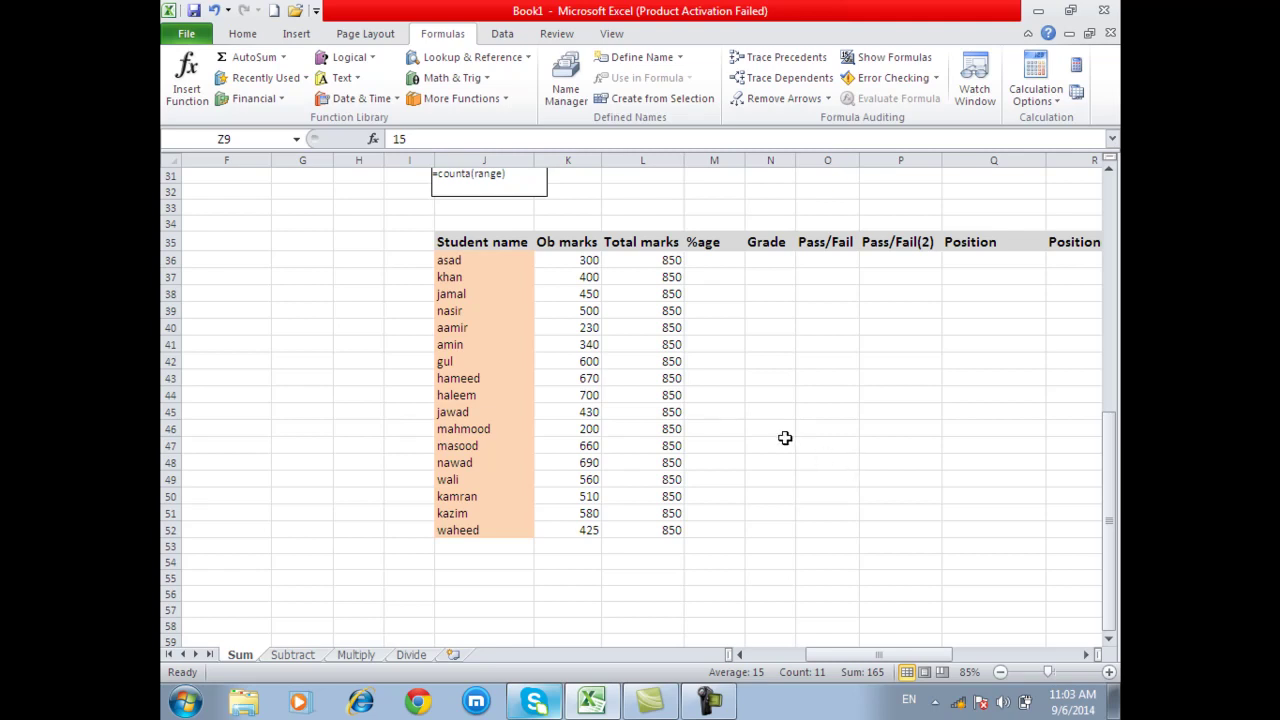
{"action": "left_click", "coordinate": [713, 256]}
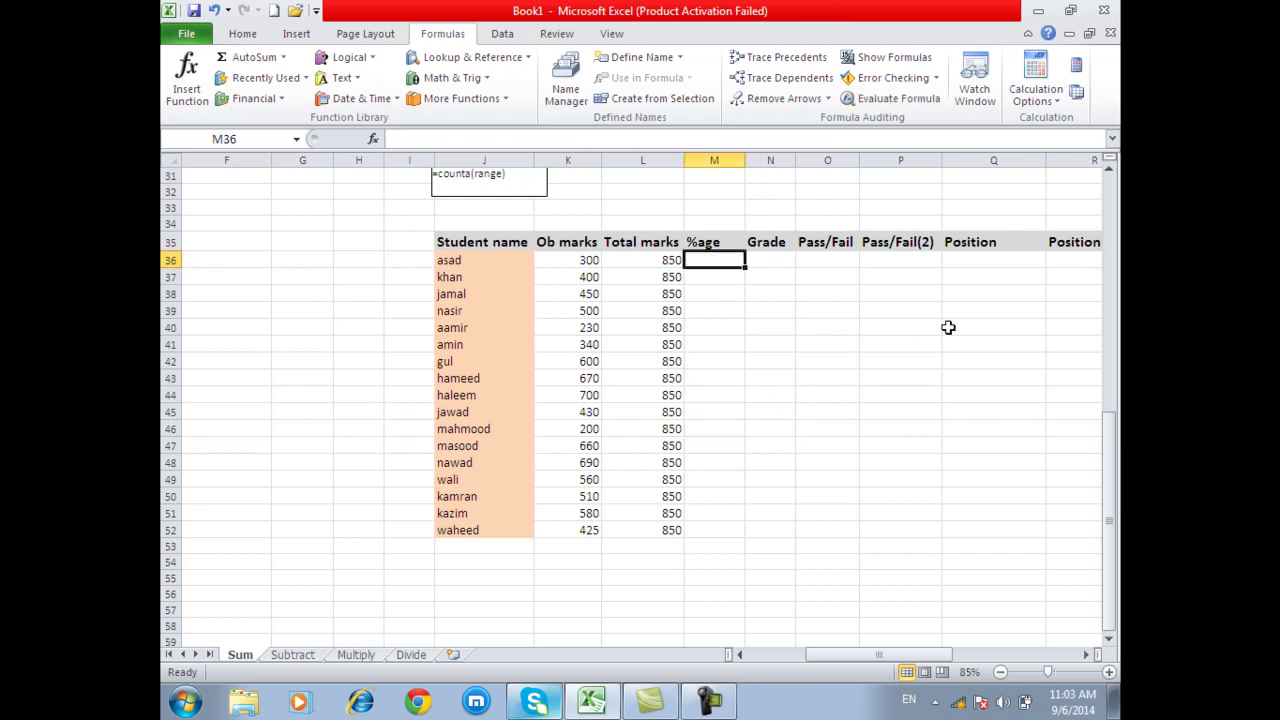
{"action": "type", "text": "="}
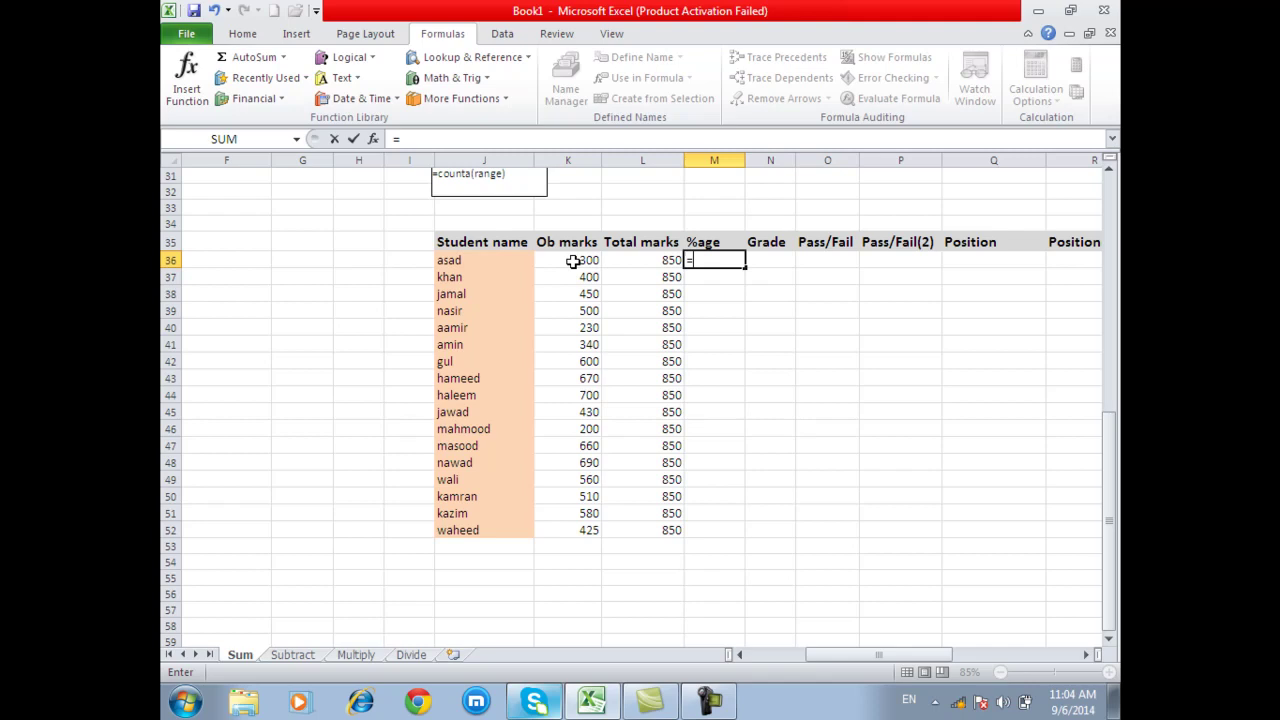
{"action": "left_click", "coordinate": [572, 261]}
{"action": "type", "text": "*100/"}
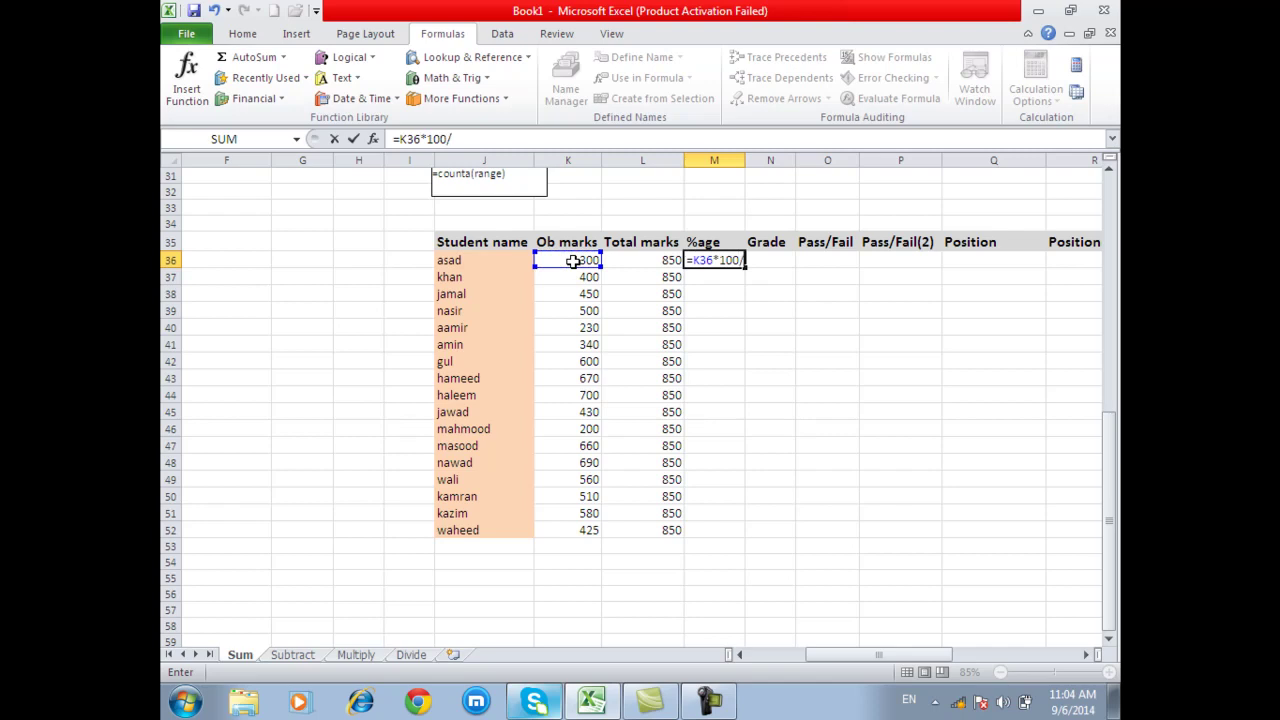
{"action": "left_click", "coordinate": [650, 261]}
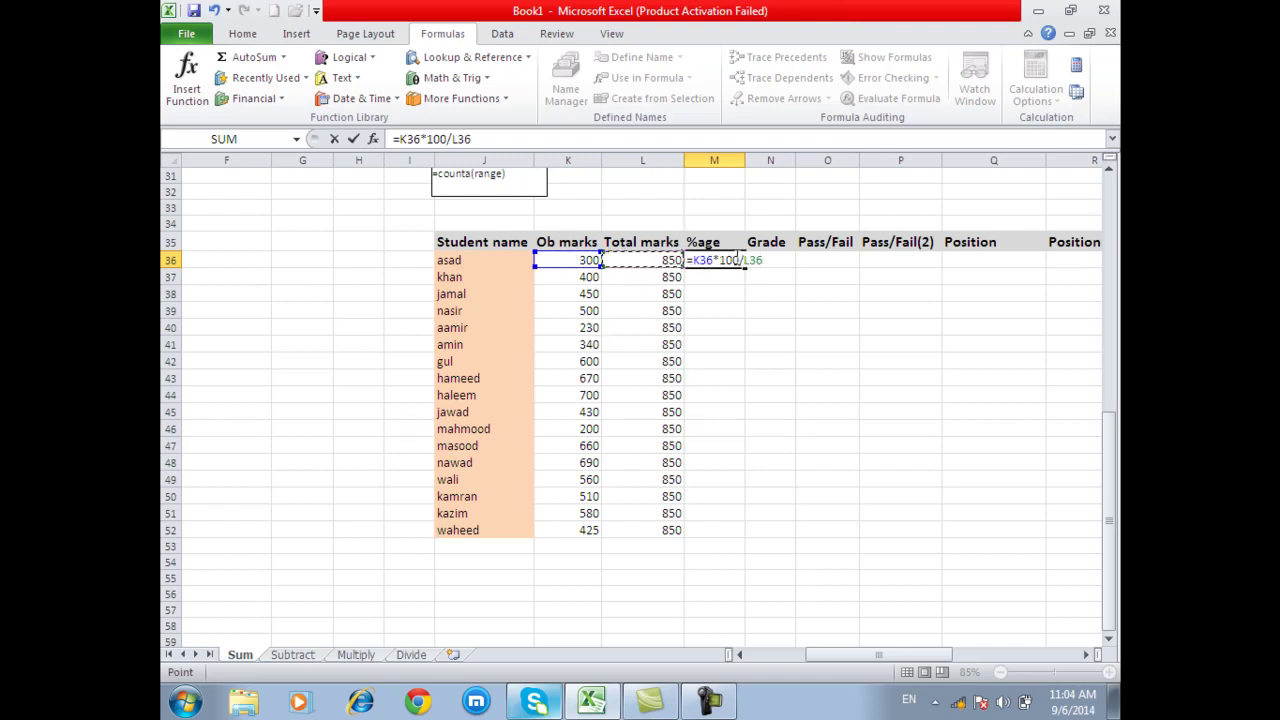
{"action": "key", "text": "Escape"}
Step: Enter =K36*100/L36 in M36 and fill it down to M52
{"action": "type", "text": "'"}
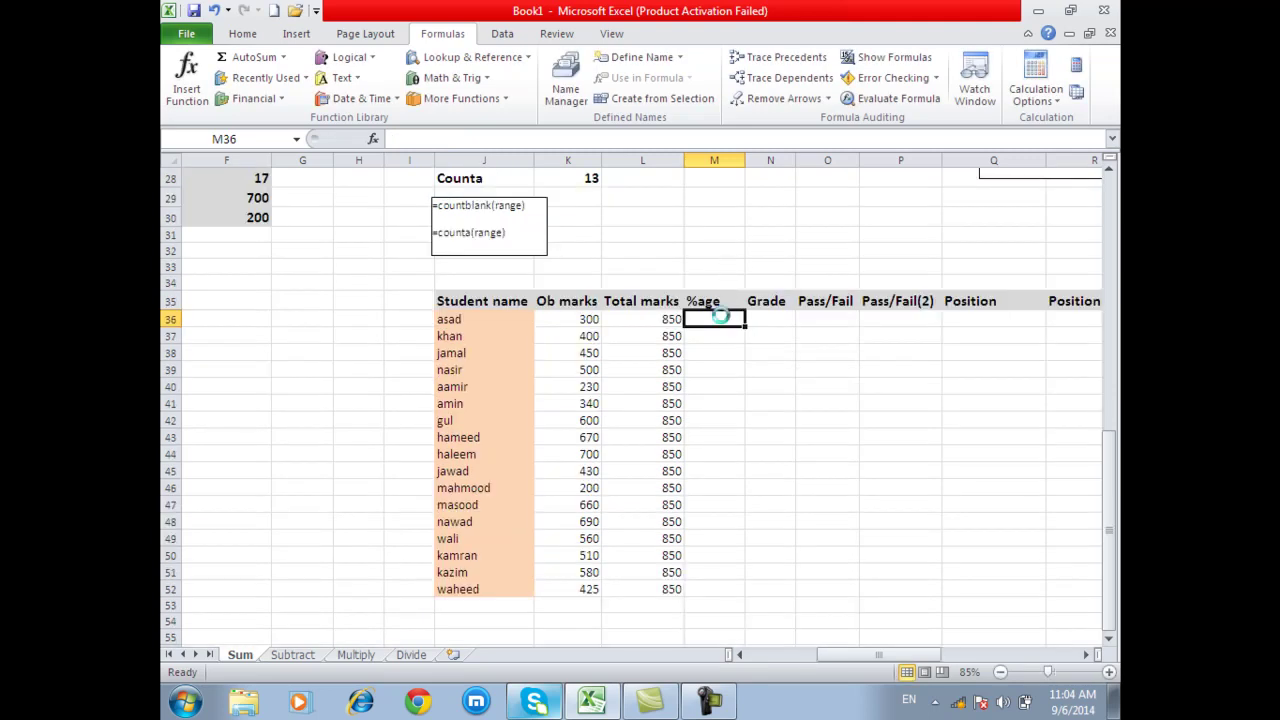
{"action": "scroll", "coordinate": [743, 314], "scroll_direction": "up", "scroll_amount": 2}
{"action": "scroll", "coordinate": [789, 317], "scroll_direction": "up", "scroll_amount": 2}
{"action": "scroll", "coordinate": [806, 270], "scroll_direction": "up", "scroll_amount": 1}
{"action": "scroll", "coordinate": [848, 262], "scroll_direction": "up", "scroll_amount": 1}
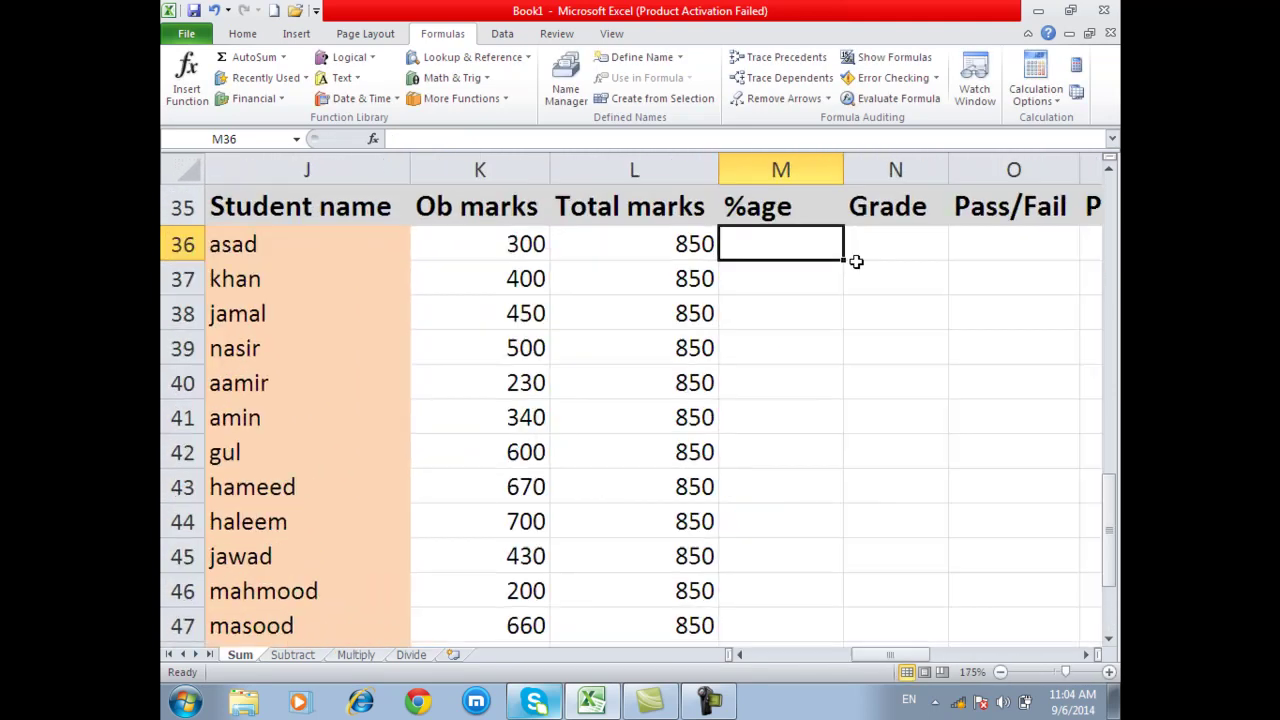
{"action": "type", "text": "="}
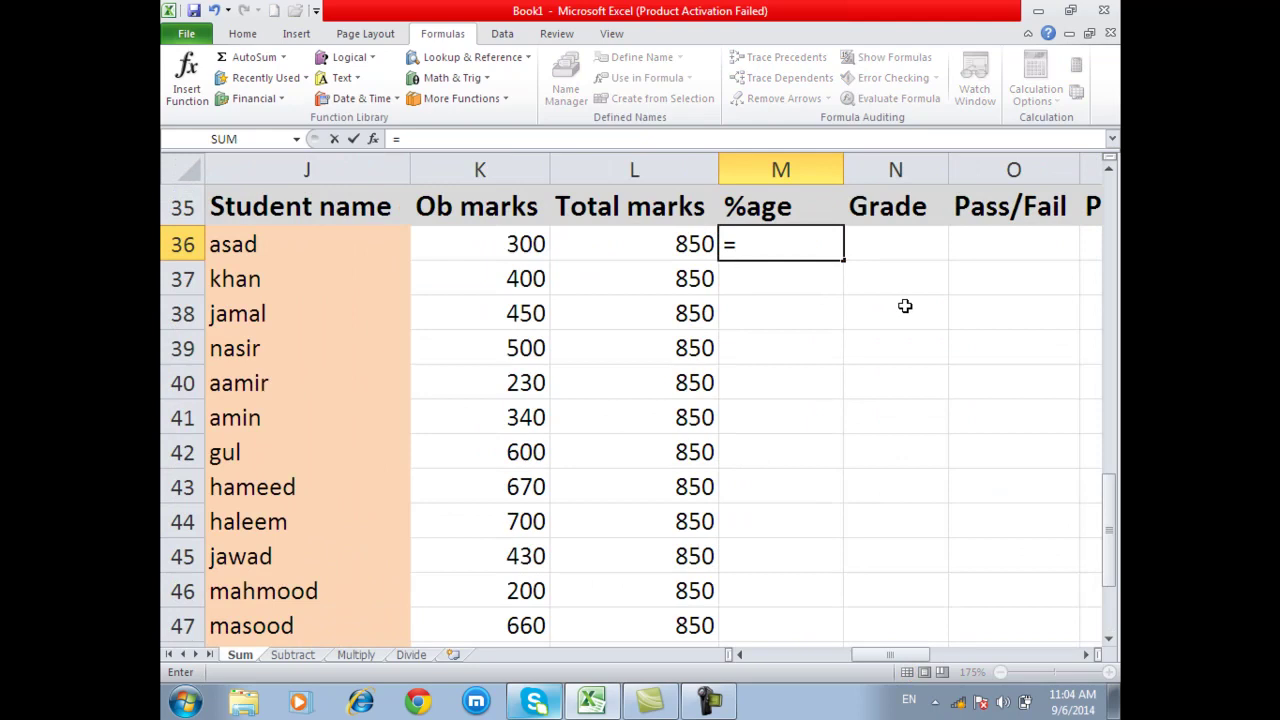
{"action": "left_click", "coordinate": [508, 236]}
{"action": "type", "text": "*100"}
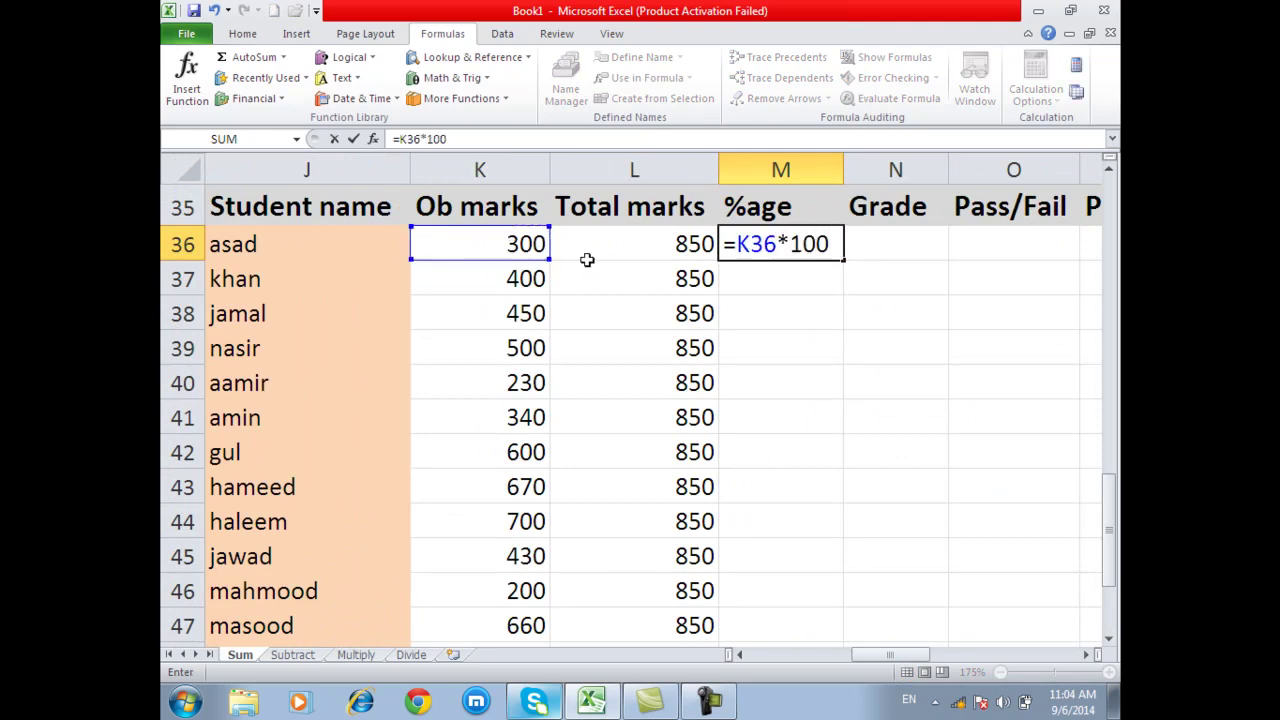
{"action": "type", "text": "/"}
{"action": "left_click", "coordinate": [608, 250]}
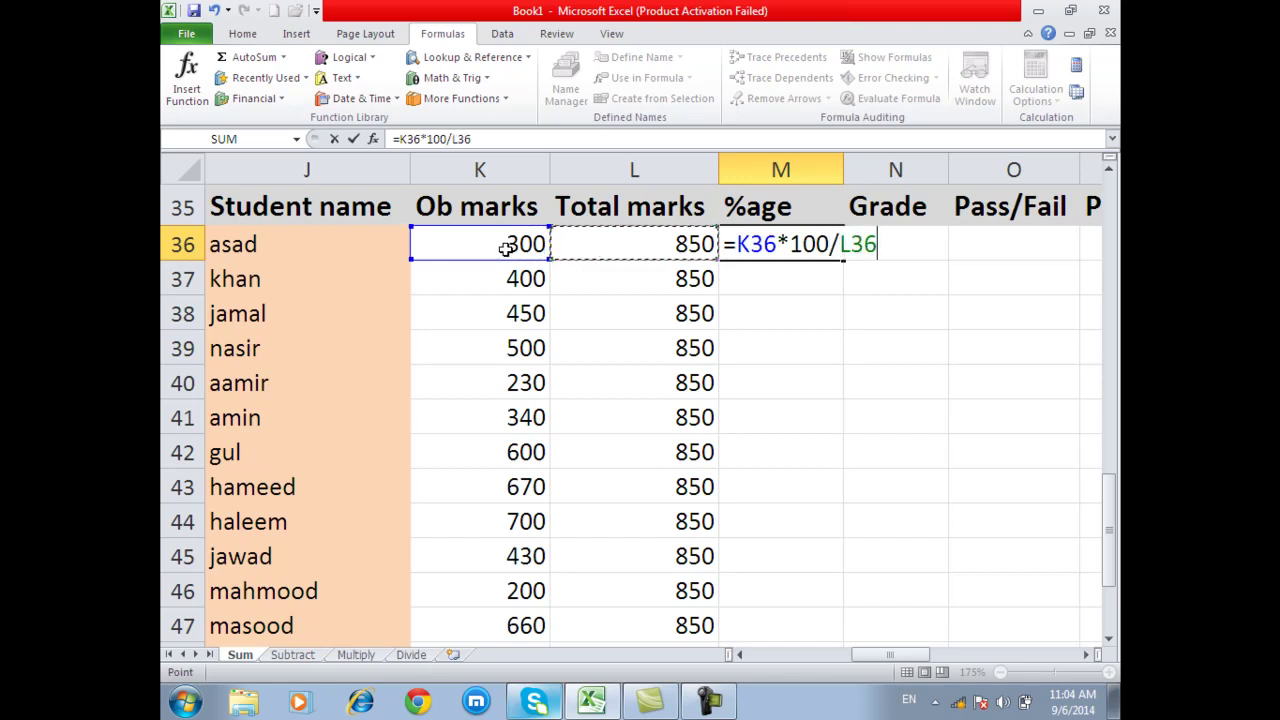
{"action": "key", "text": "Return"}
{"action": "left_click", "coordinate": [836, 255]}
{"action": "double_click", "coordinate": [838, 259]}
{"action": "scroll", "coordinate": [760, 395], "scroll_direction": "down", "scroll_amount": 4}
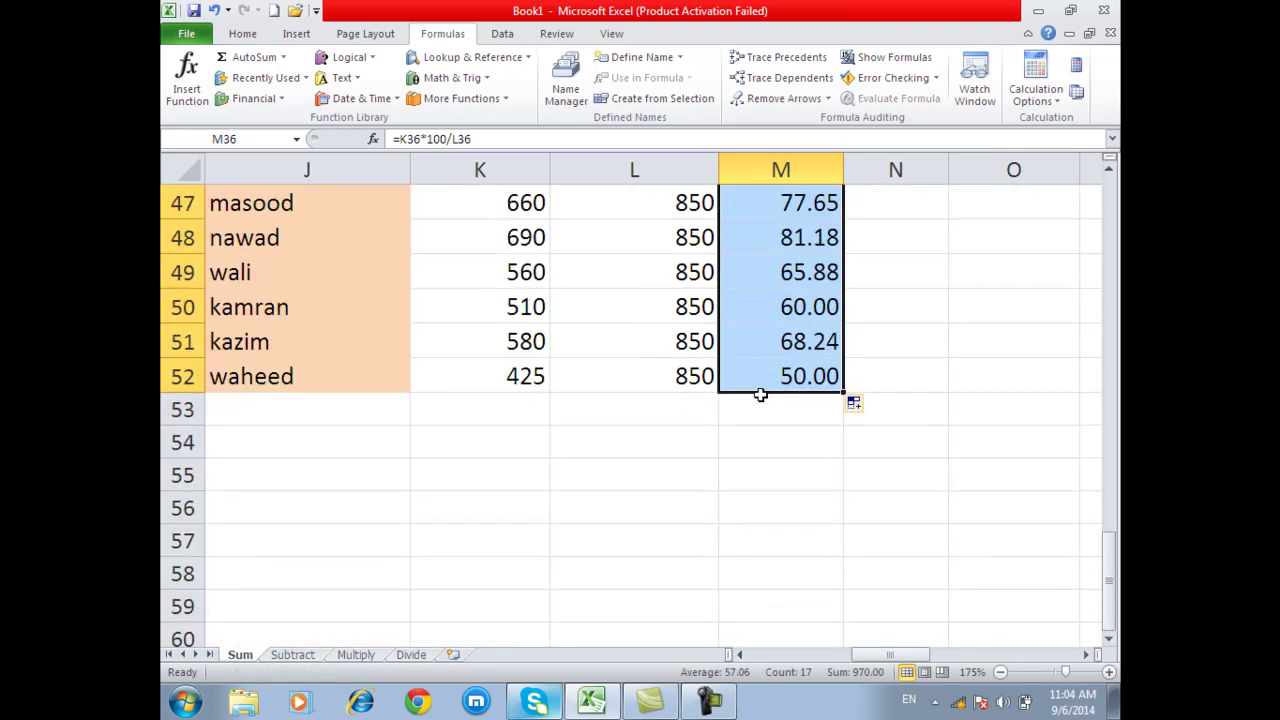
{"action": "scroll", "coordinate": [760, 395], "scroll_direction": "up", "scroll_amount": 5}
Step: Clear the percentages and enter =K36/L36*100 in M36
{"action": "key", "text": "Delete"}
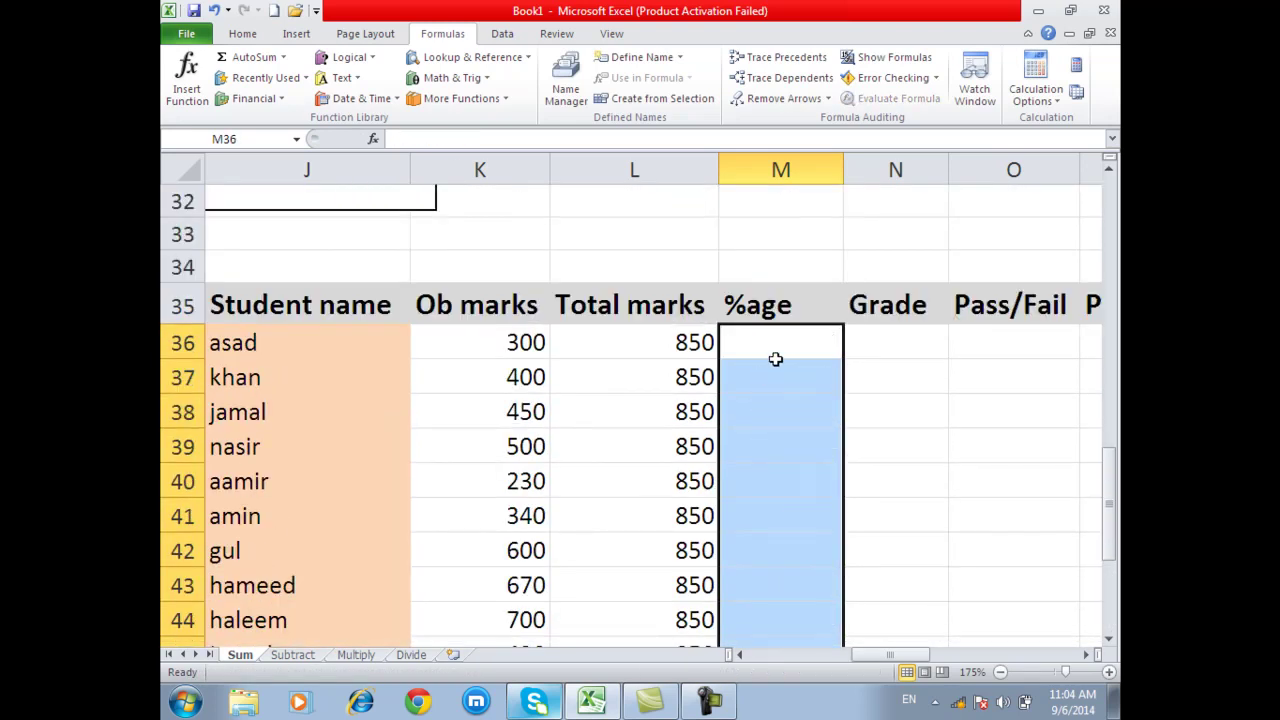
{"action": "left_click", "coordinate": [779, 340]}
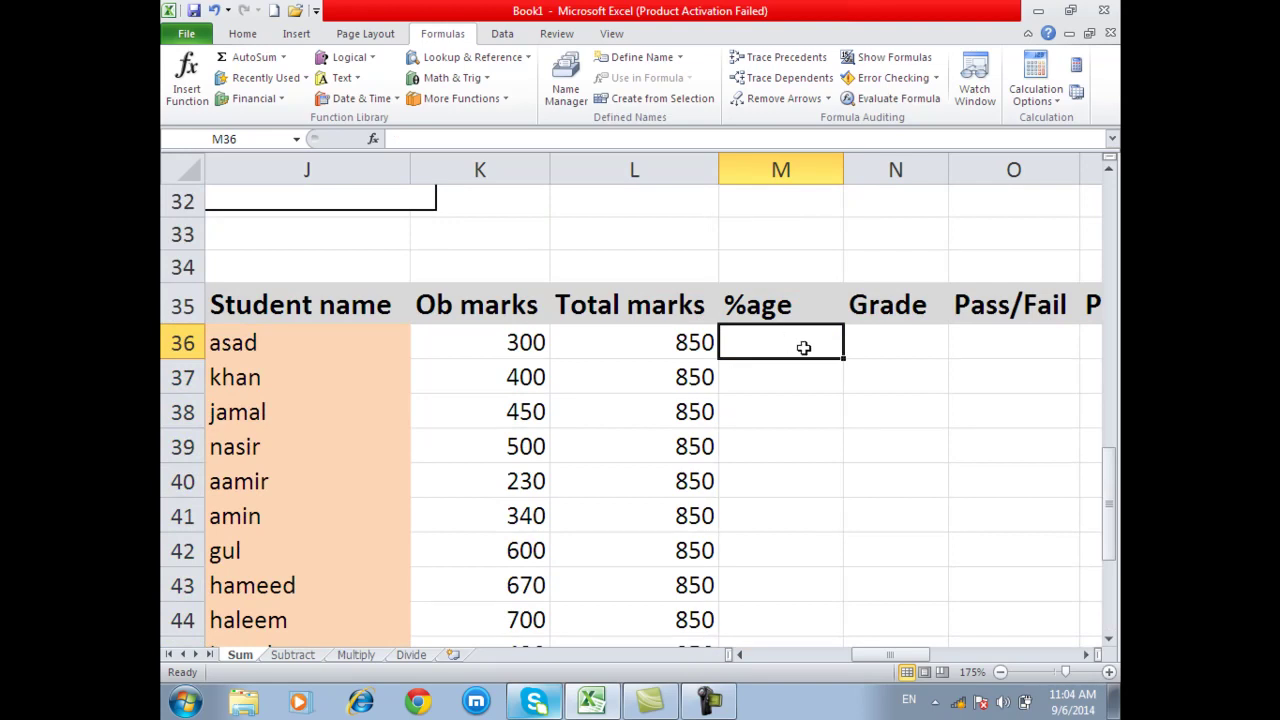
{"action": "type", "text": "="}
{"action": "left_click", "coordinate": [526, 354]}
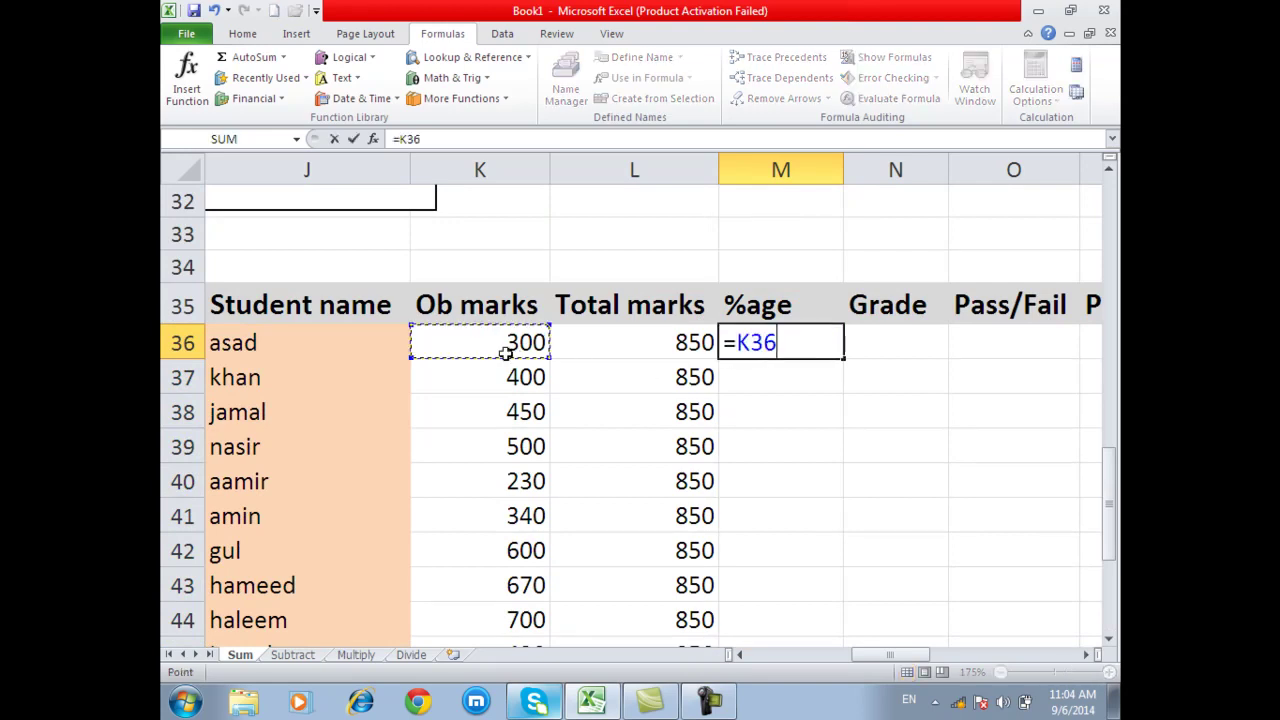
{"action": "type", "text": "/"}
{"action": "left_click", "coordinate": [627, 339]}
{"action": "type", "text": "*100"}
{"action": "key", "text": "Return"}
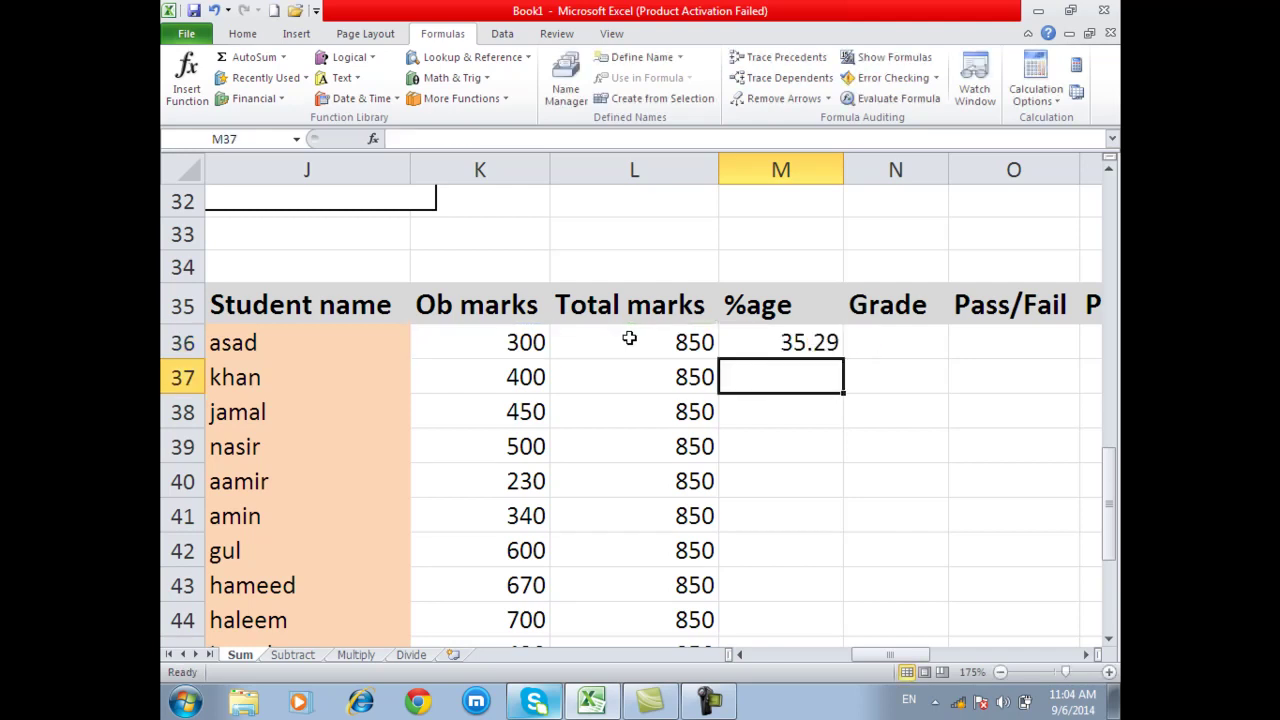
Step: Fill the revised percentage formula down column M to row 52
{"action": "left_click", "coordinate": [820, 343]}
{"action": "double_click", "coordinate": [838, 358]}
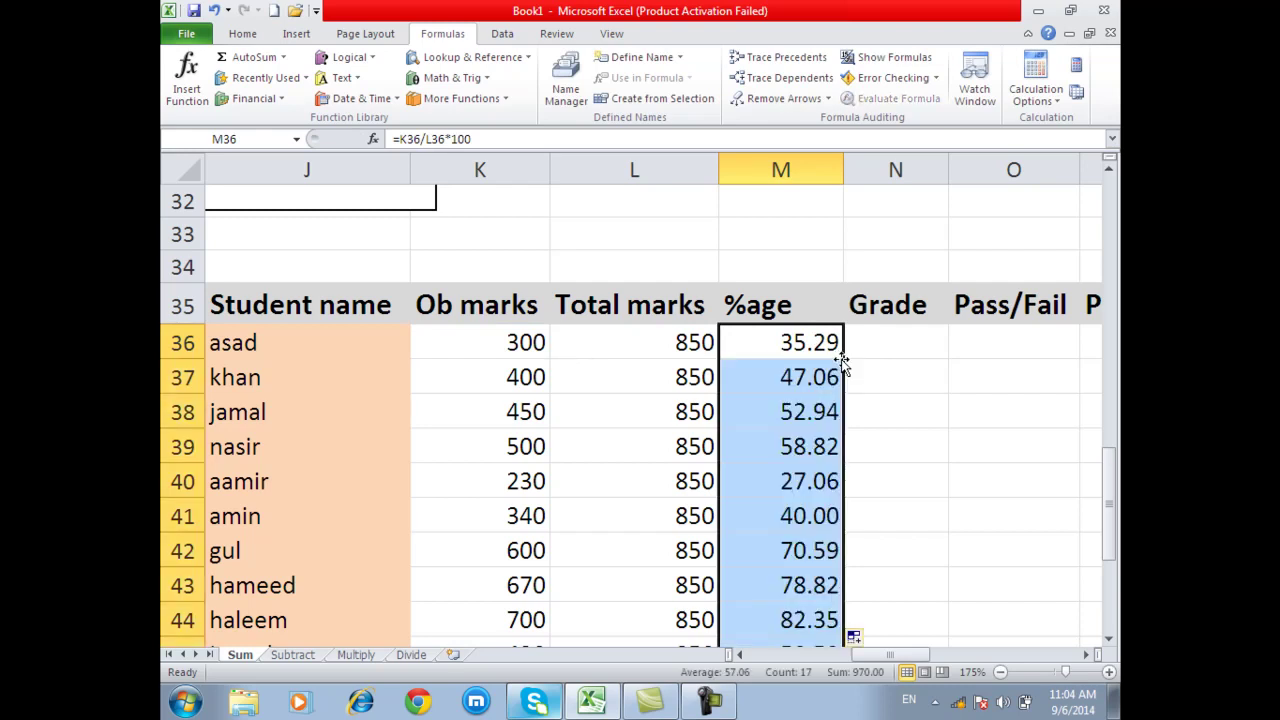
{"action": "left_click", "coordinate": [888, 340]}
{"action": "scroll", "coordinate": [808, 363], "scroll_direction": "down", "scroll_amount": 1, "text": "ctrl"}
{"action": "scroll", "coordinate": [800, 360], "scroll_direction": "down", "scroll_amount": 1}
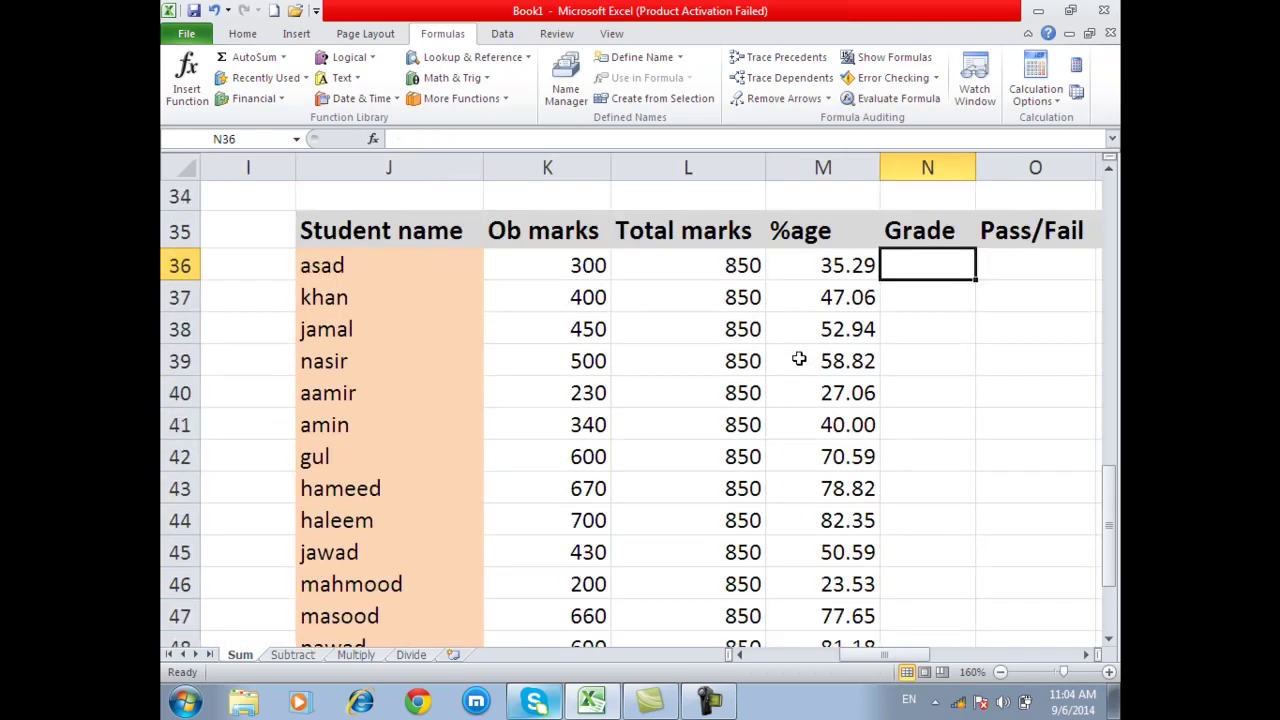
{"action": "left_click_drag", "start_coordinate": [864, 655], "coordinate": [900, 662]}
Step: Select Grade cell N36, zoom in to 175%, and type =if
{"action": "left_click", "coordinate": [556, 265]}
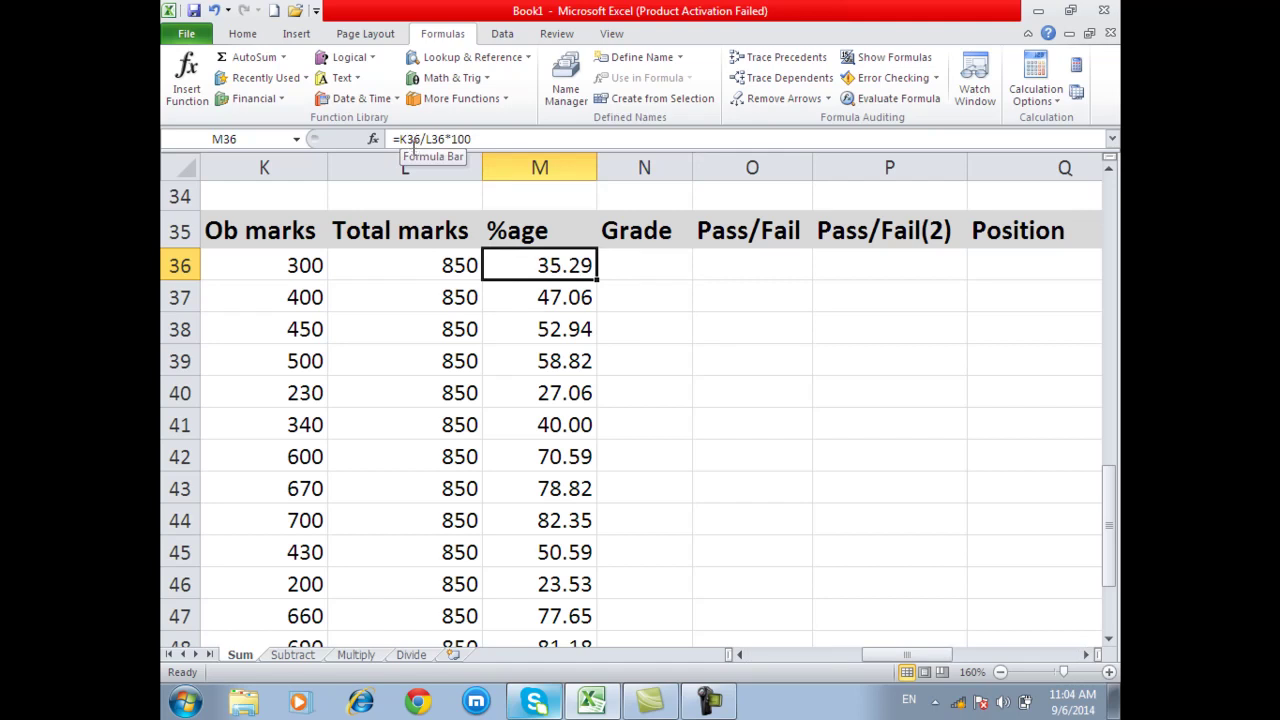
{"action": "left_click", "coordinate": [644, 260]}
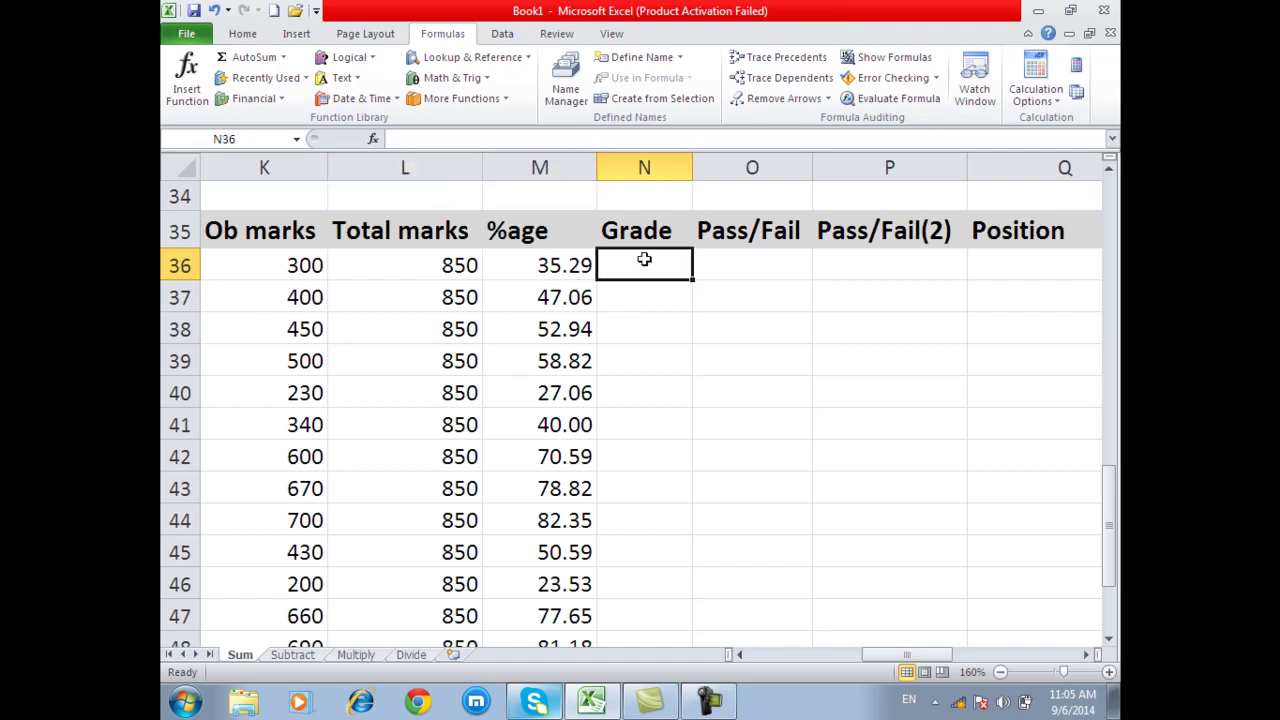
{"action": "scroll", "coordinate": [670, 364], "scroll_direction": "down", "scroll_amount": 1, "text": "ctrl"}
{"action": "scroll", "coordinate": [676, 368], "scroll_direction": "down", "scroll_amount": 1, "text": "ctrl"}
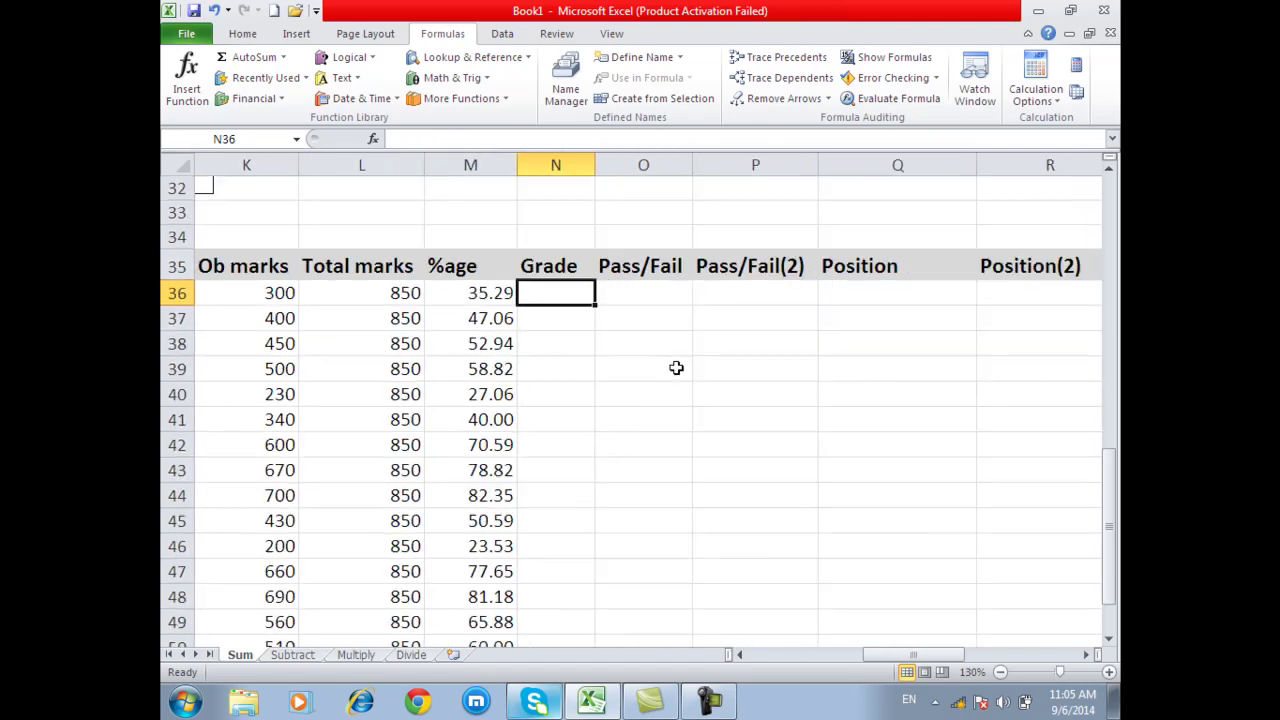
{"action": "scroll", "coordinate": [676, 368], "scroll_direction": "down", "scroll_amount": 1, "text": "ctrl"}
{"action": "scroll", "coordinate": [491, 312], "scroll_direction": "up", "scroll_amount": 2, "text": "ctrl"}
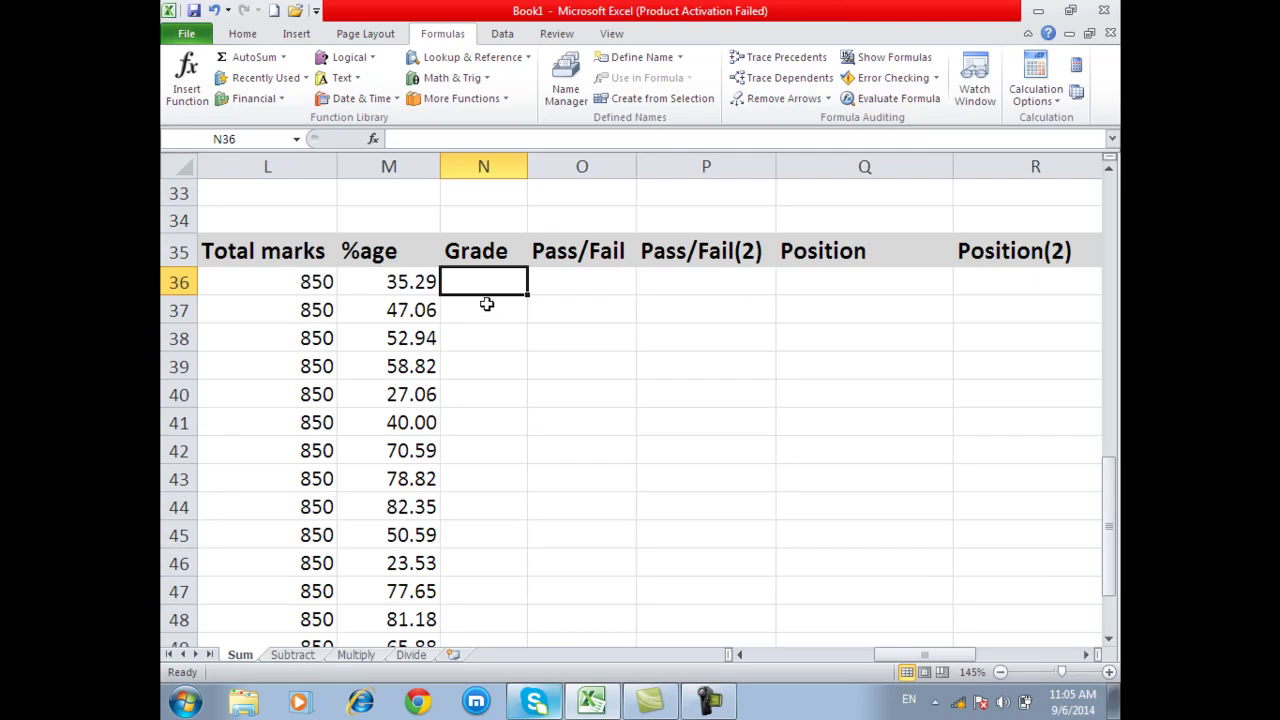
{"action": "scroll", "coordinate": [487, 304], "scroll_direction": "up", "scroll_amount": 1, "text": "ctrl"}
{"action": "left_click_drag", "start_coordinate": [912, 658], "coordinate": [903, 660]}
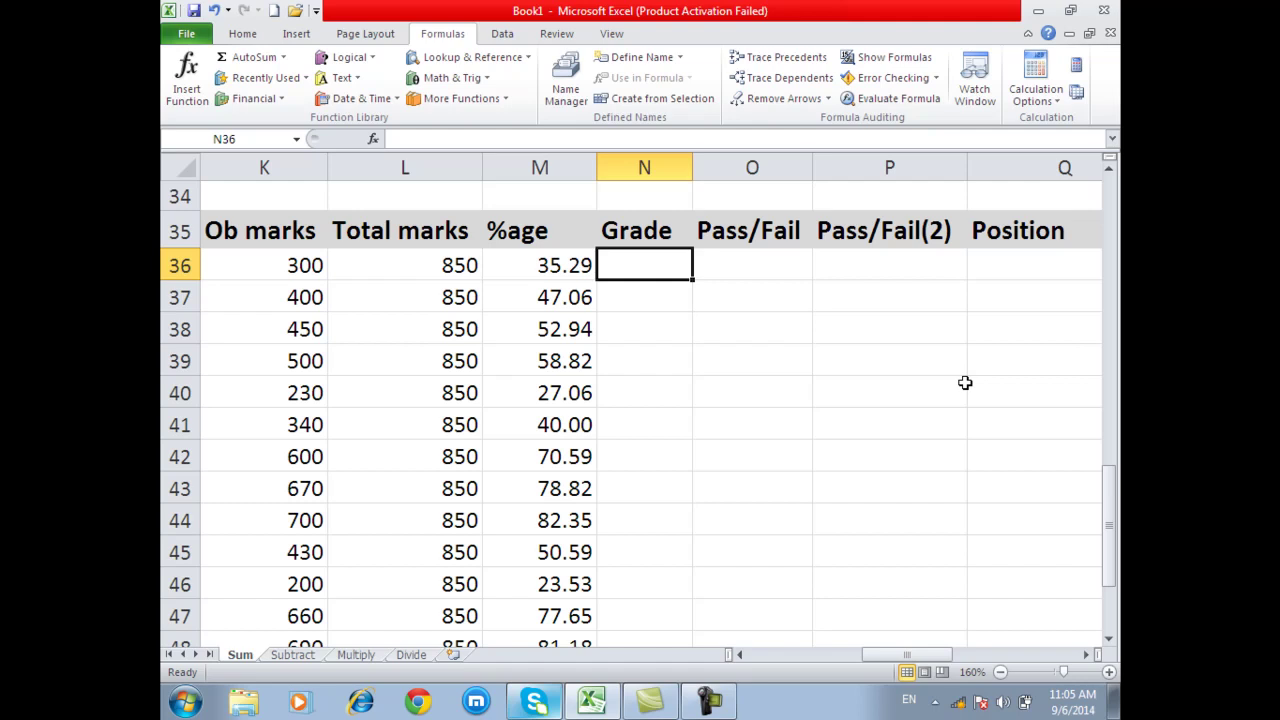
{"action": "scroll", "coordinate": [743, 263], "scroll_direction": "up", "scroll_amount": 1}
{"action": "scroll", "coordinate": [735, 264], "scroll_direction": "up", "scroll_amount": 1}
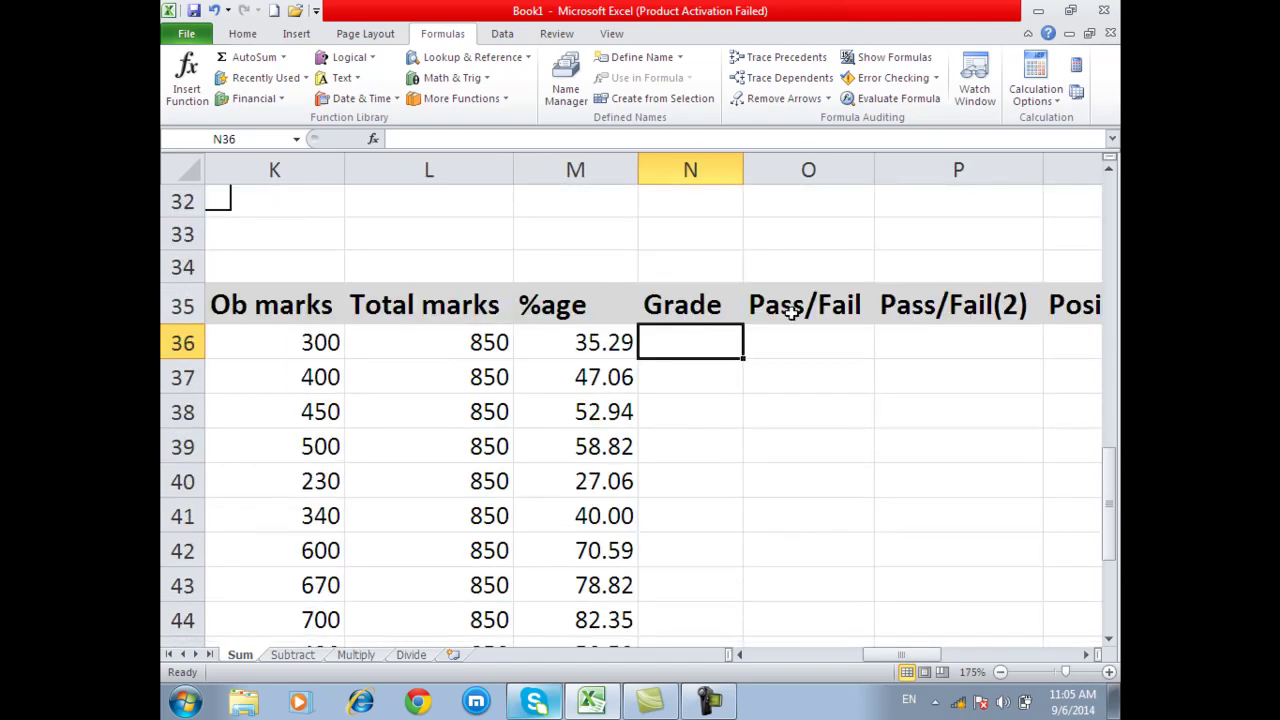
{"action": "type", "text": "=if"}
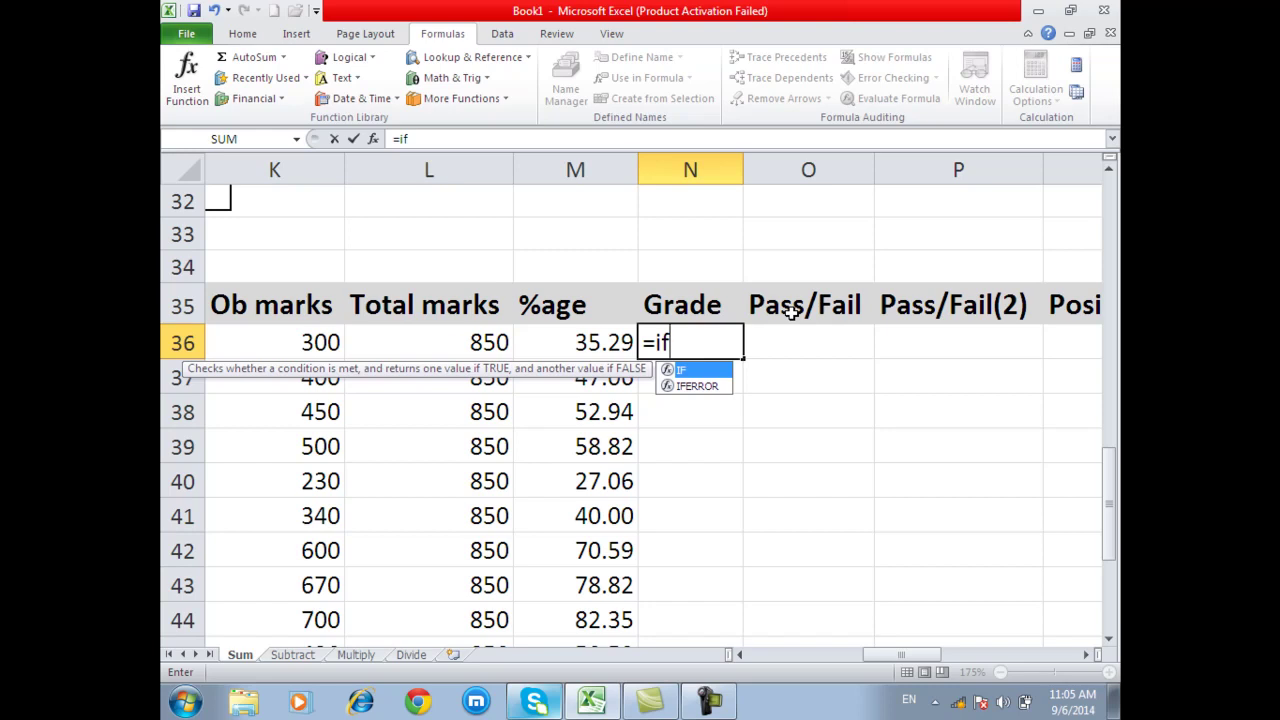
Step: Write the first grade test in N36: M36>=80 returns "A1", followed by a nested IF
{"action": "type", "text": "("}
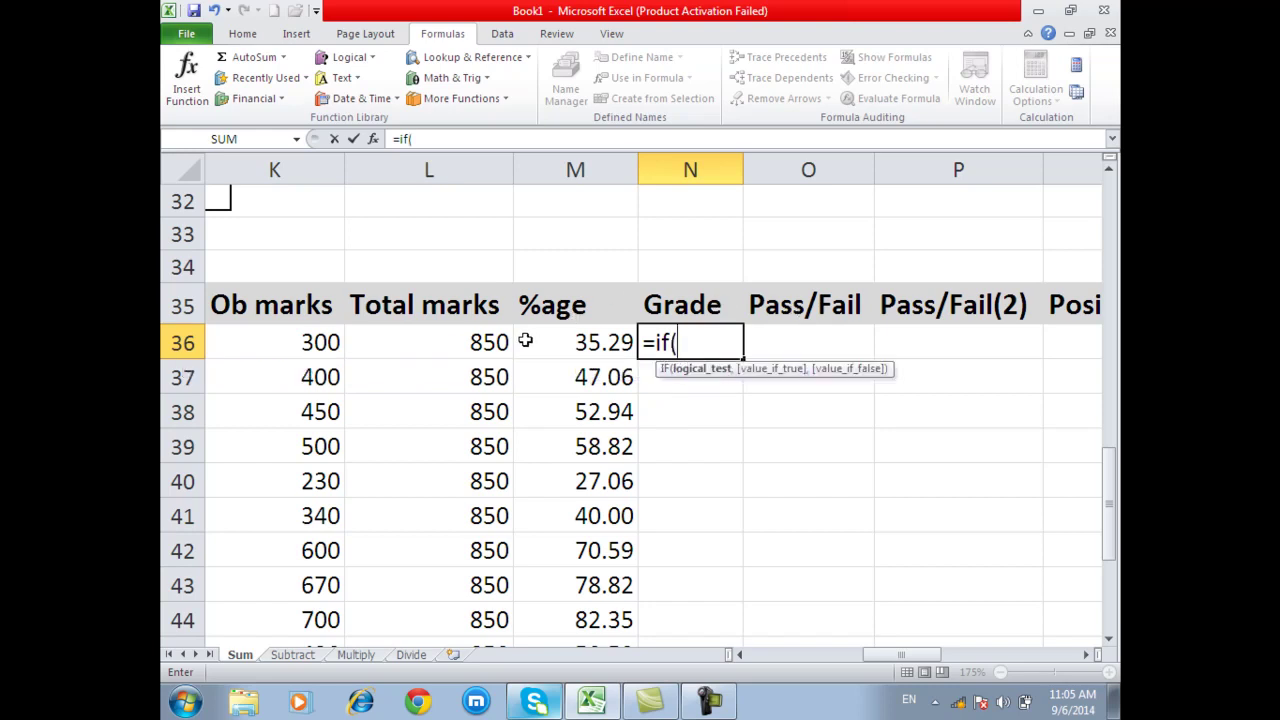
{"action": "left_click", "coordinate": [570, 342]}
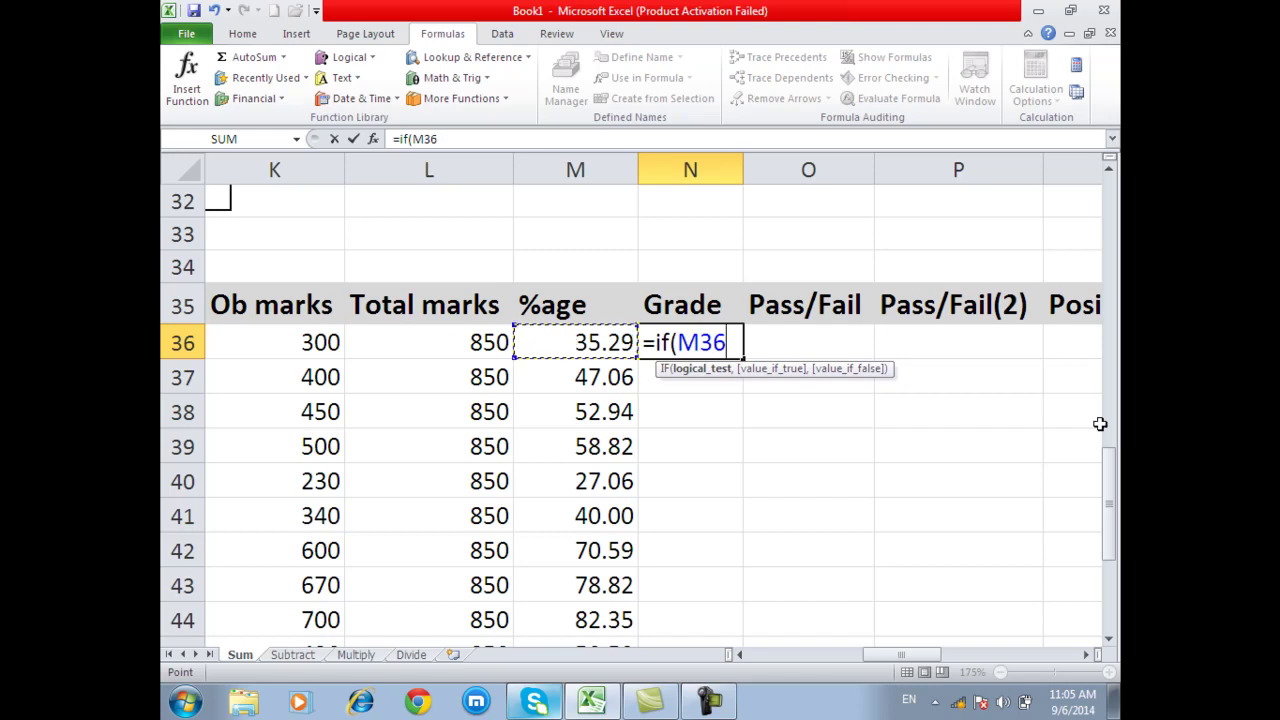
{"action": "type", "text": ">="}
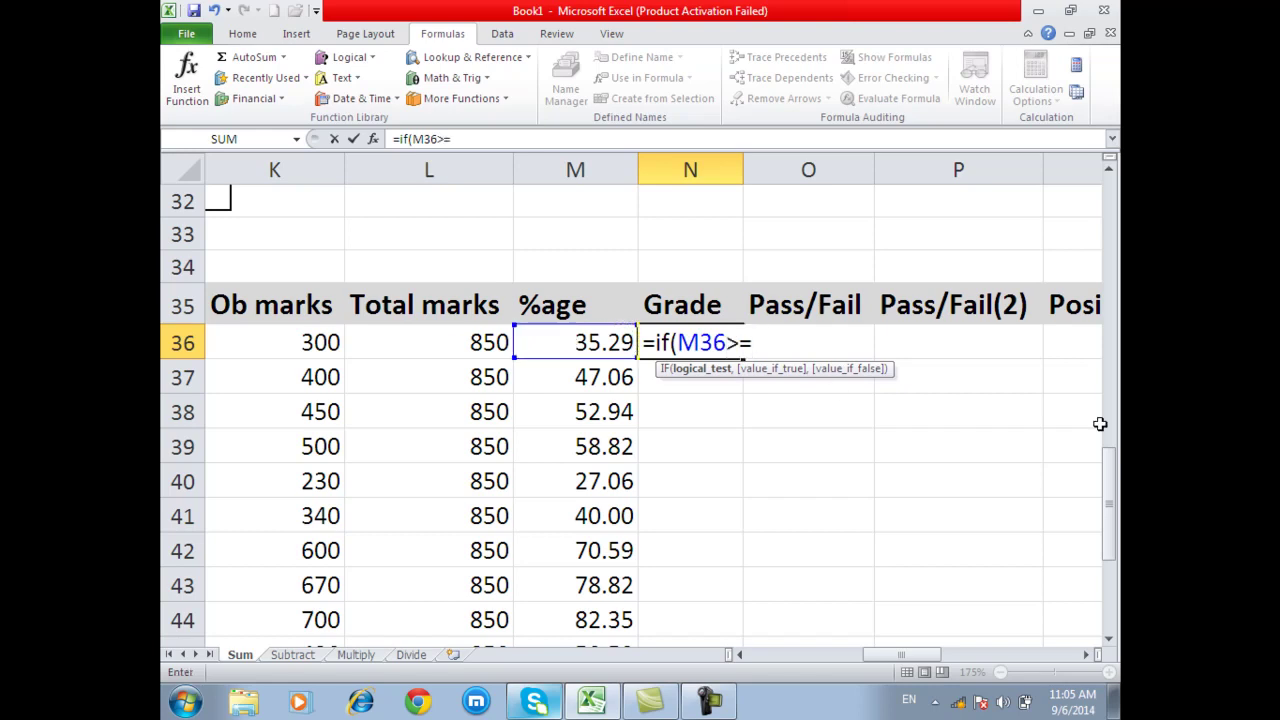
{"action": "type", "text": "80,"}
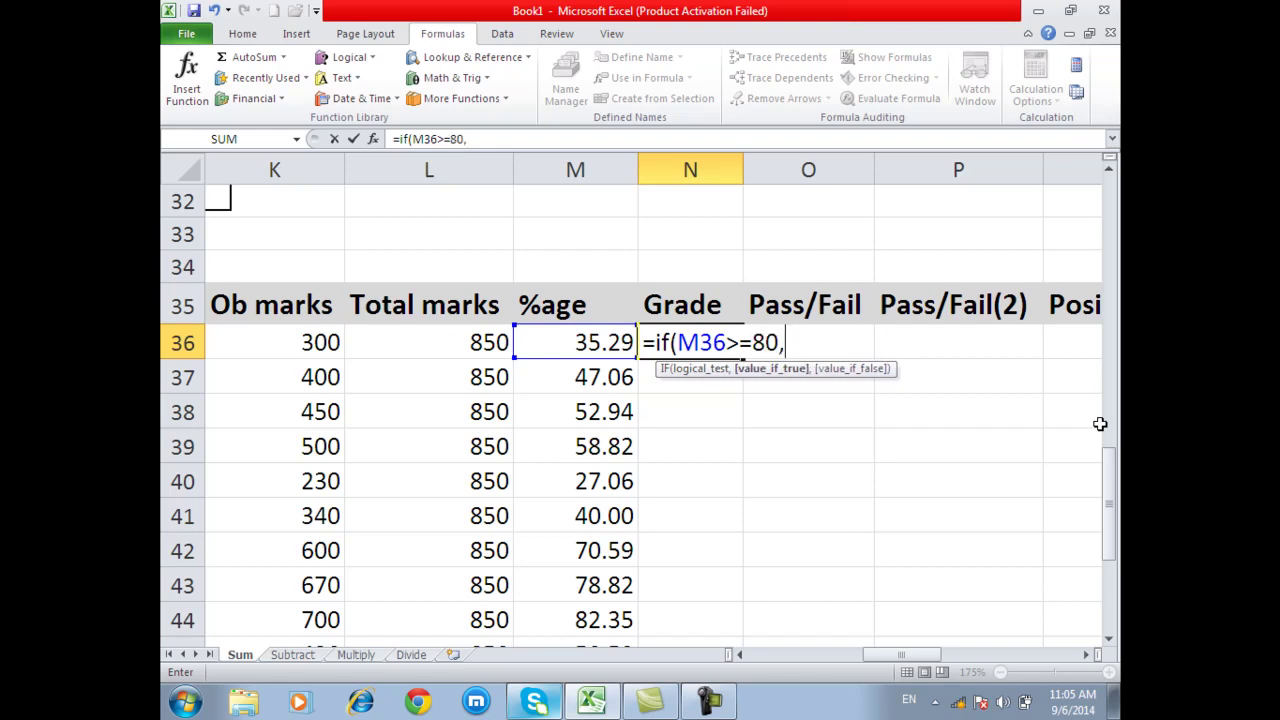
{"action": "type", "text": "\""}
{"action": "type", "text": "A1"}
{"action": "type", "text": "\""}
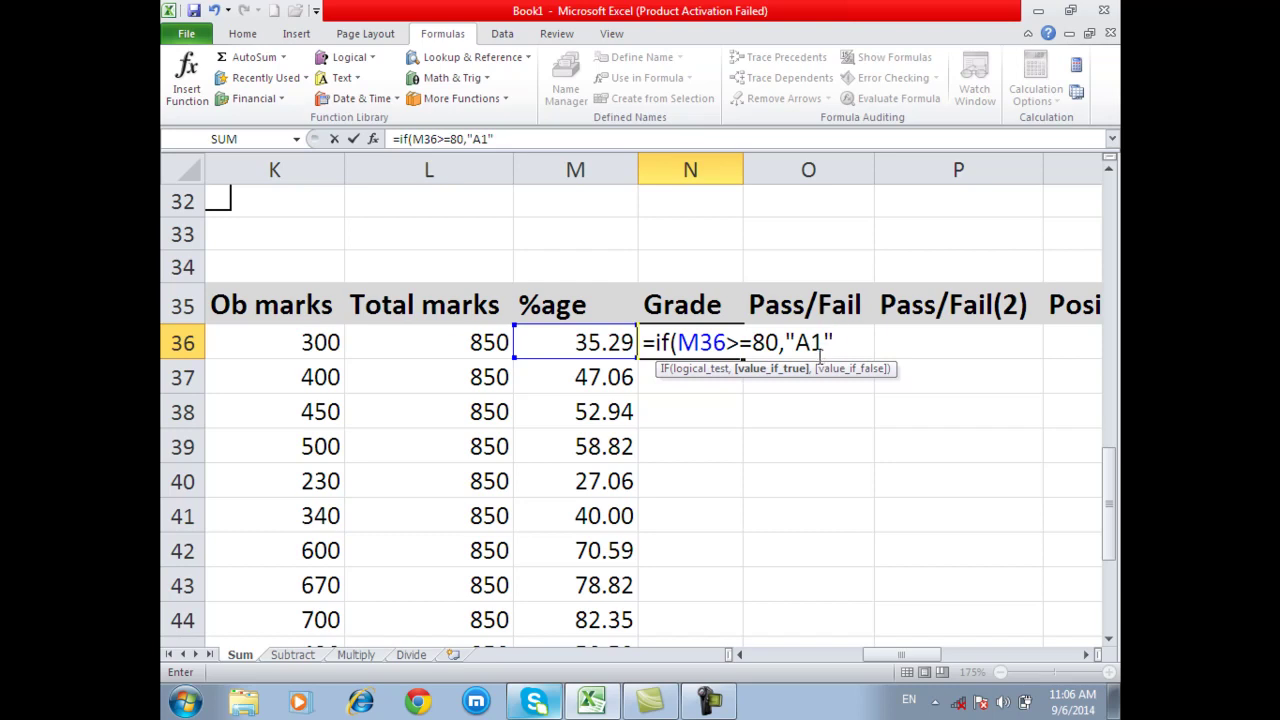
{"action": "type", "text": ",if"}
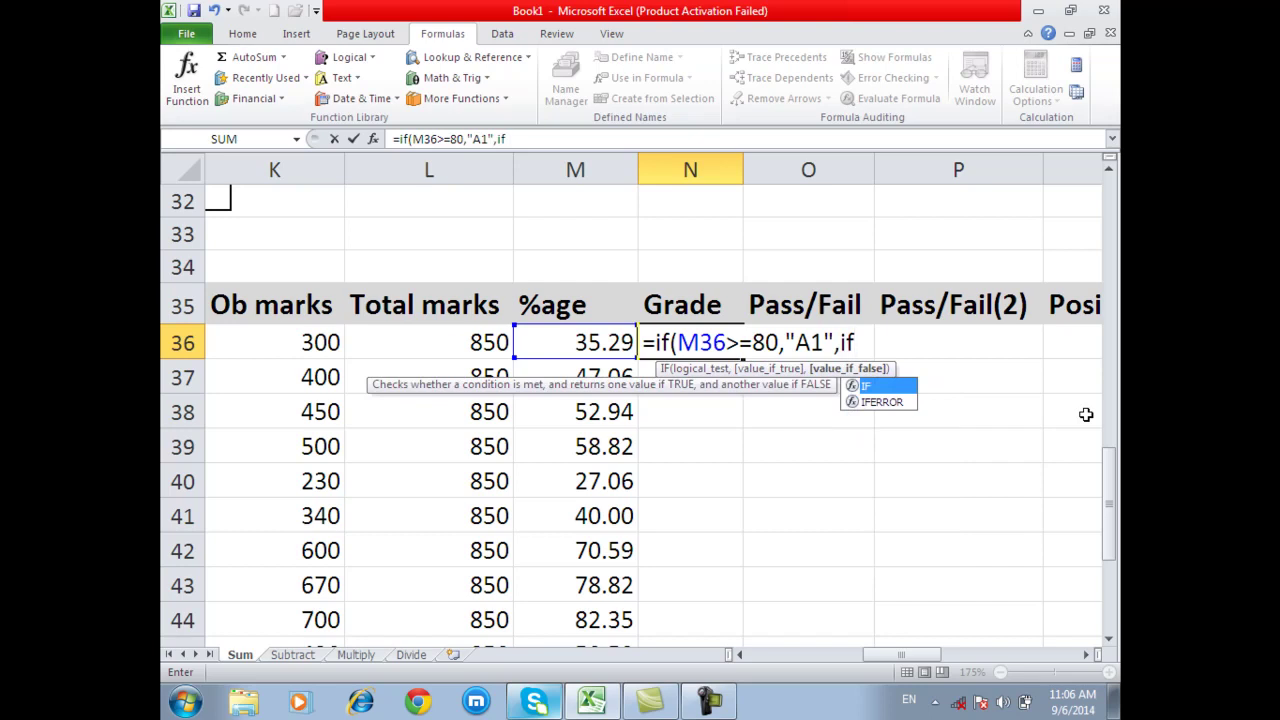
{"action": "type", "text": "("}
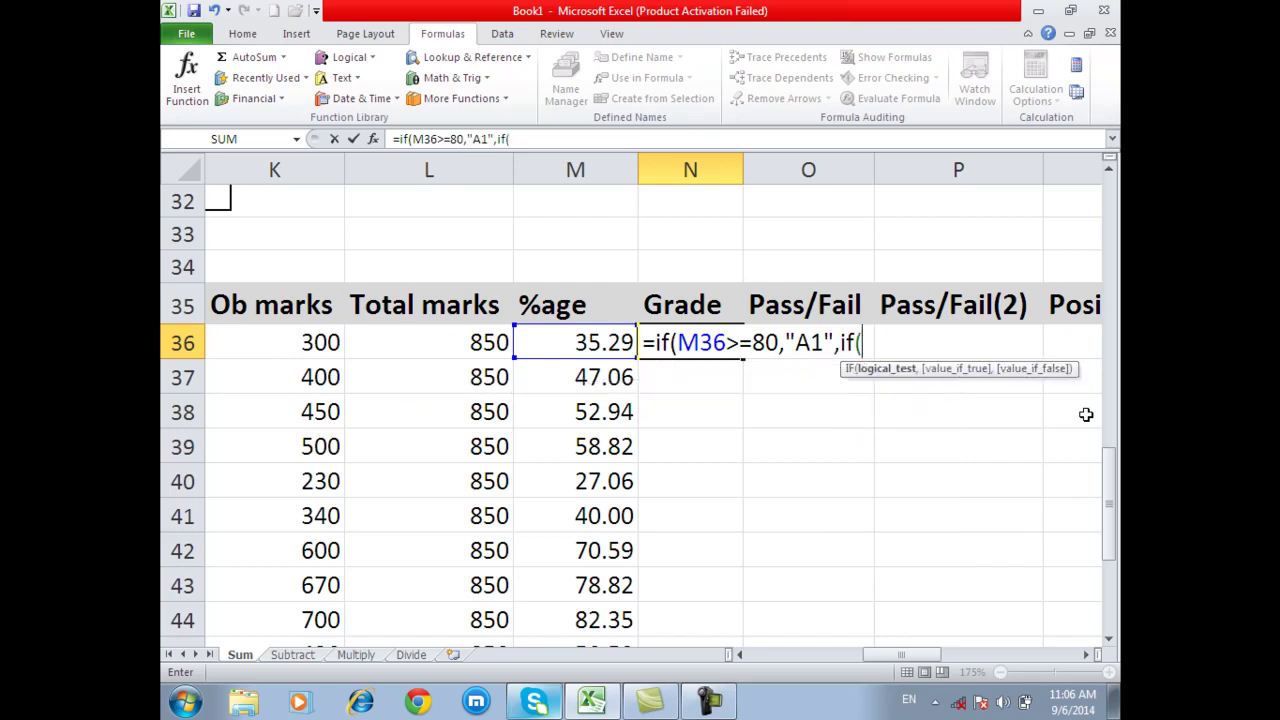
Step: Add nested grade tiers on M36: A at 70, B at 60, C at 50, D at 40
{"action": "left_click", "coordinate": [596, 343]}
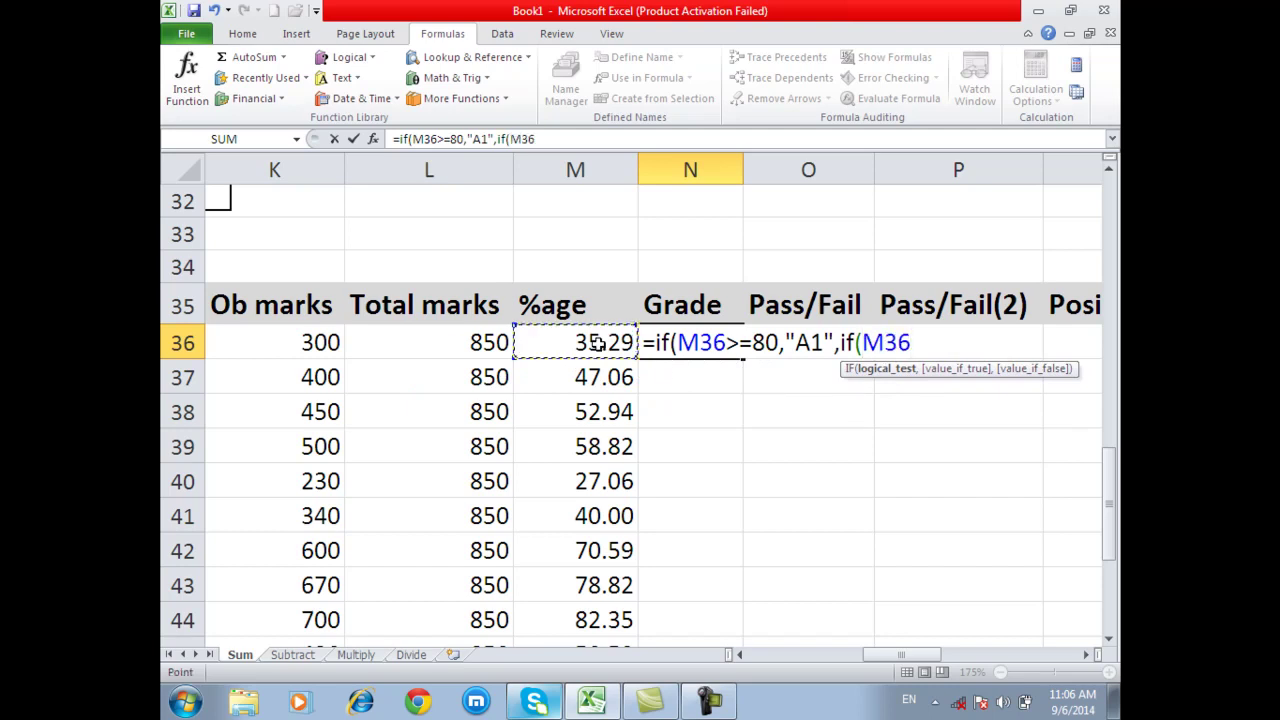
{"action": "type", "text": ">=70,\""}
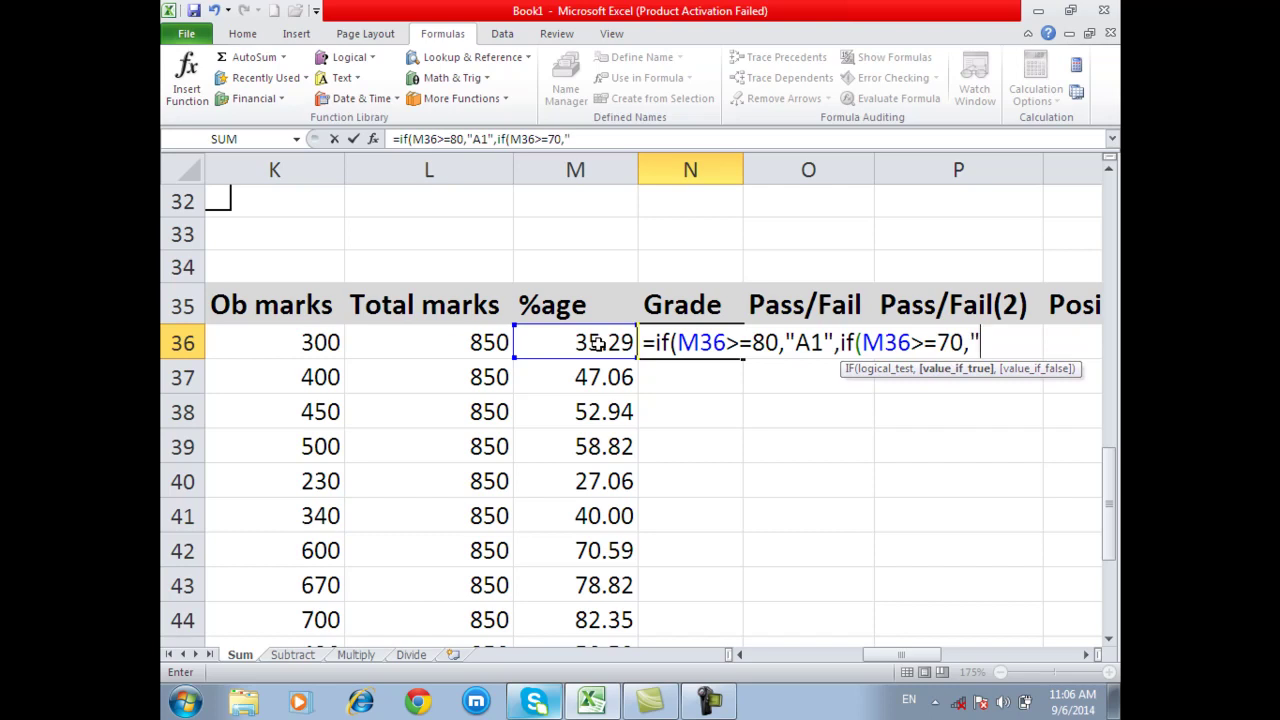
{"action": "type", "text": "A\""}
{"action": "type", "text": ",if"}
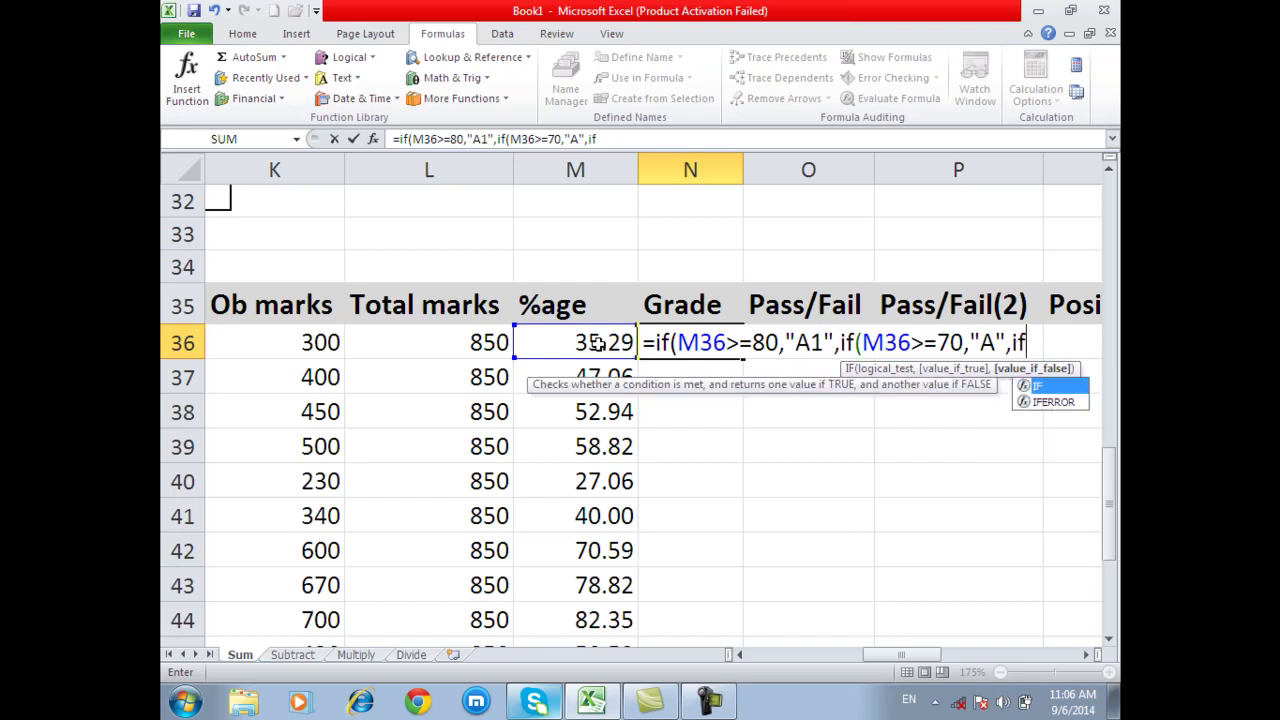
{"action": "type", "text": "("}
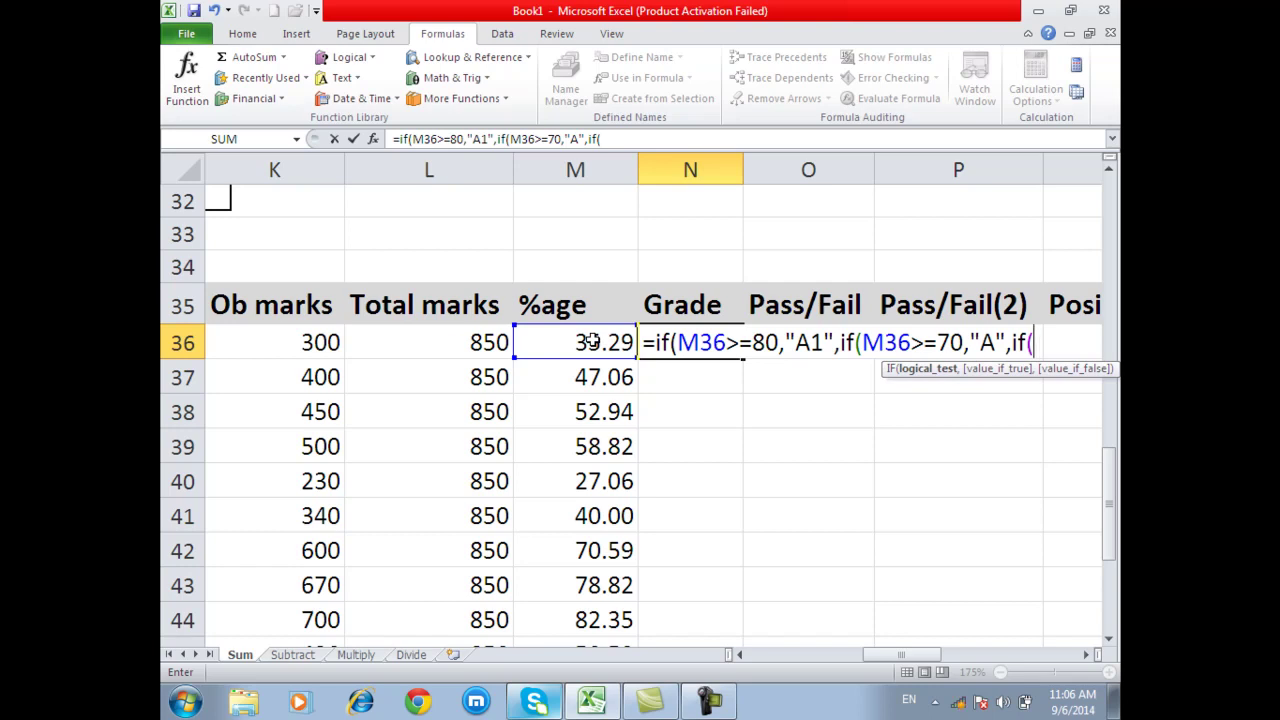
{"action": "left_click", "coordinate": [591, 341]}
{"action": "type", "text": ">="}
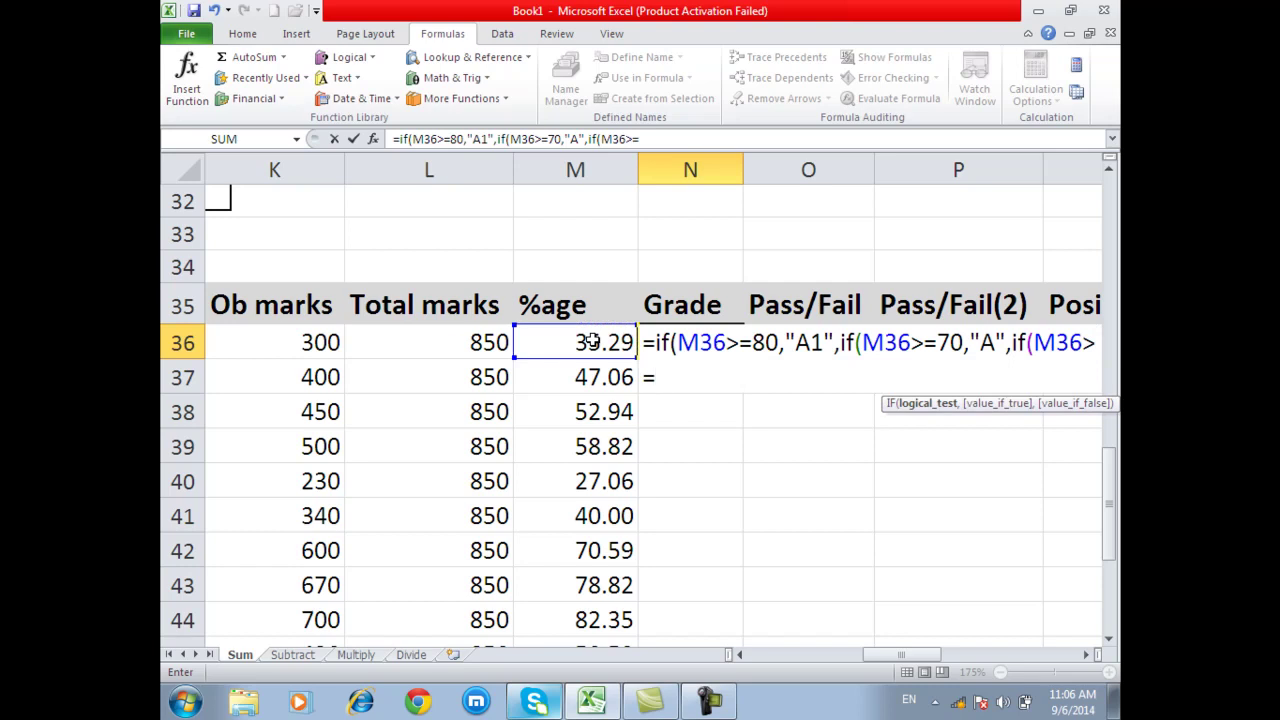
{"action": "type", "text": "60,\"B\""}
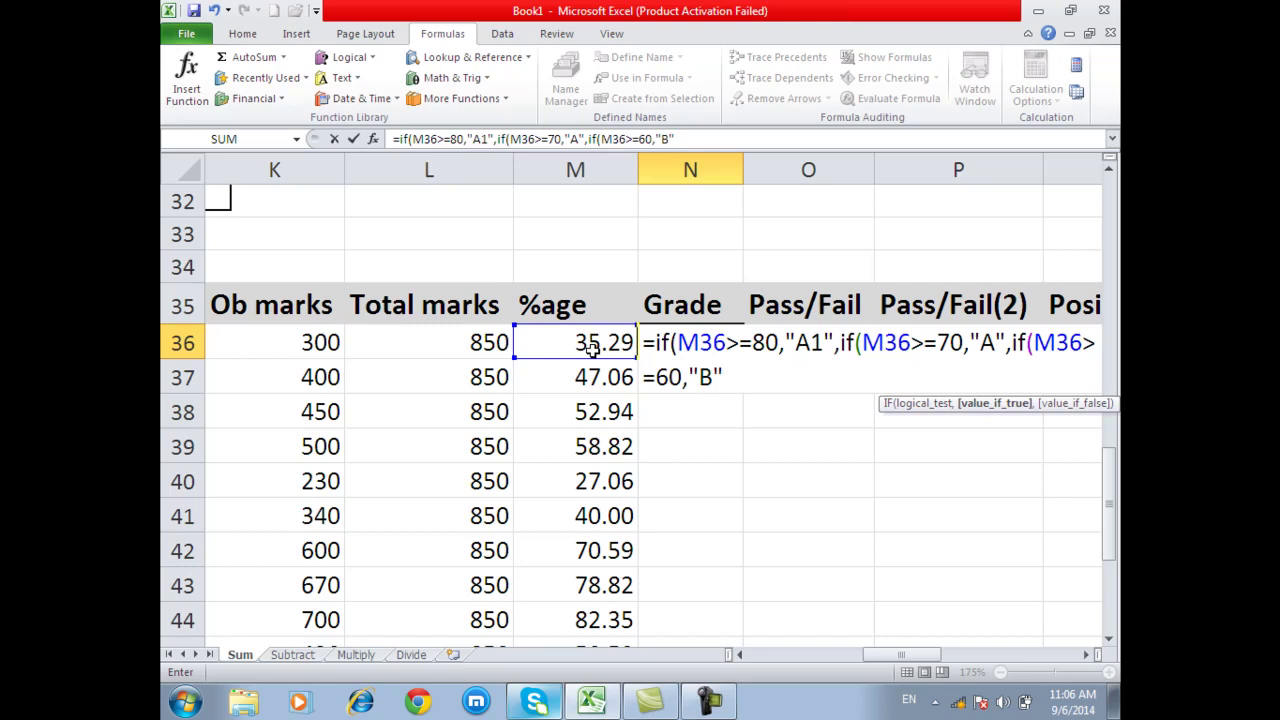
{"action": "type", "text": ",if("}
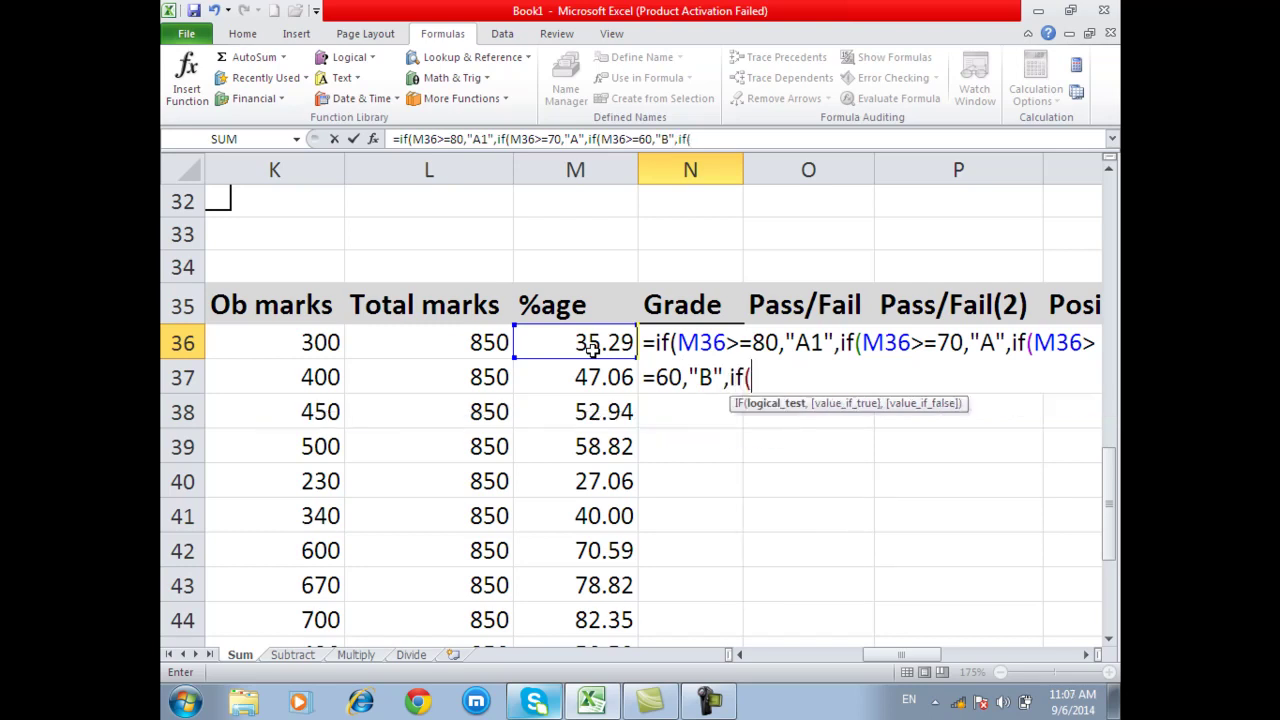
{"action": "left_click", "coordinate": [592, 345]}
{"action": "type", "text": ">=50,\"C\""}
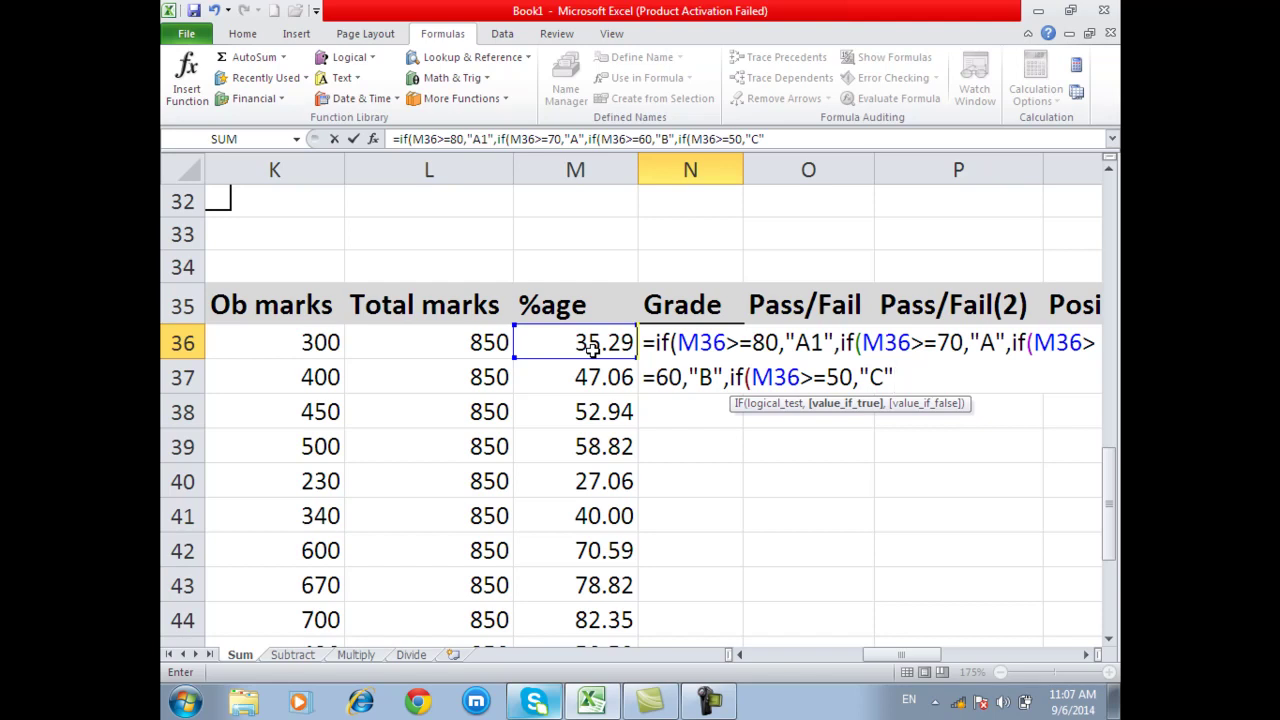
{"action": "type", "text": ",if("}
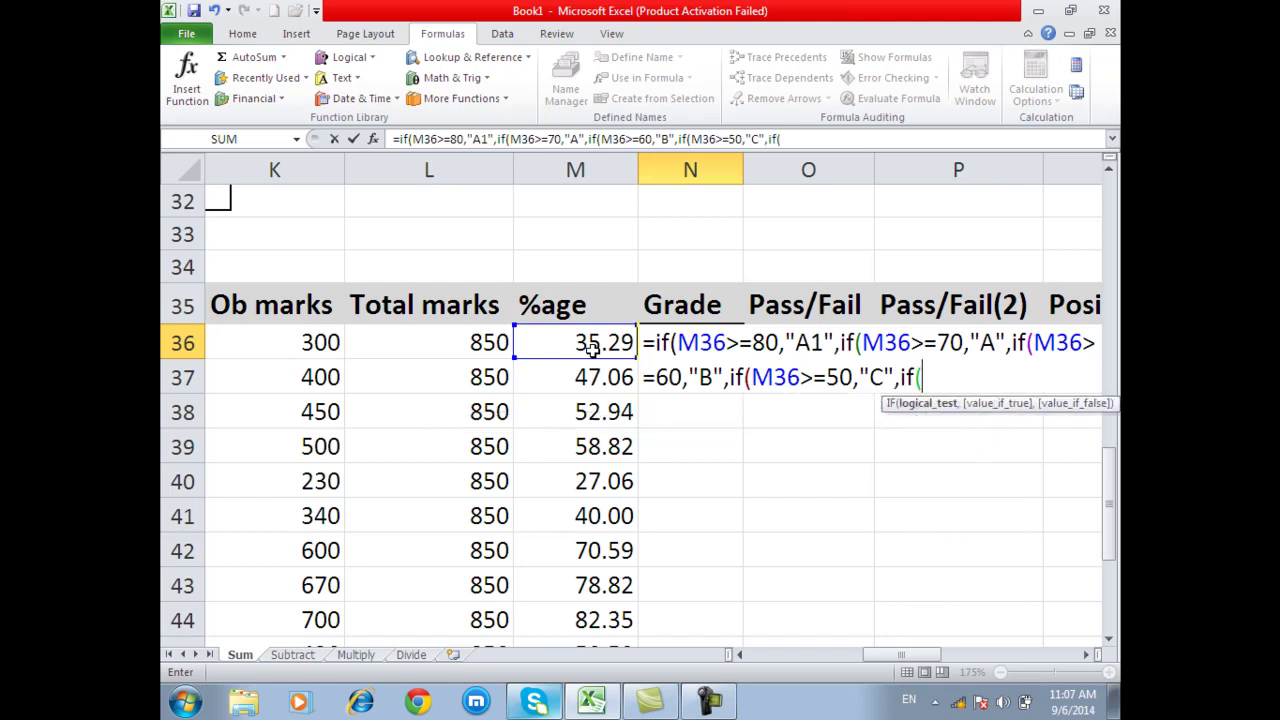
{"action": "left_click", "coordinate": [591, 347]}
{"action": "type", "text": ">=4"}
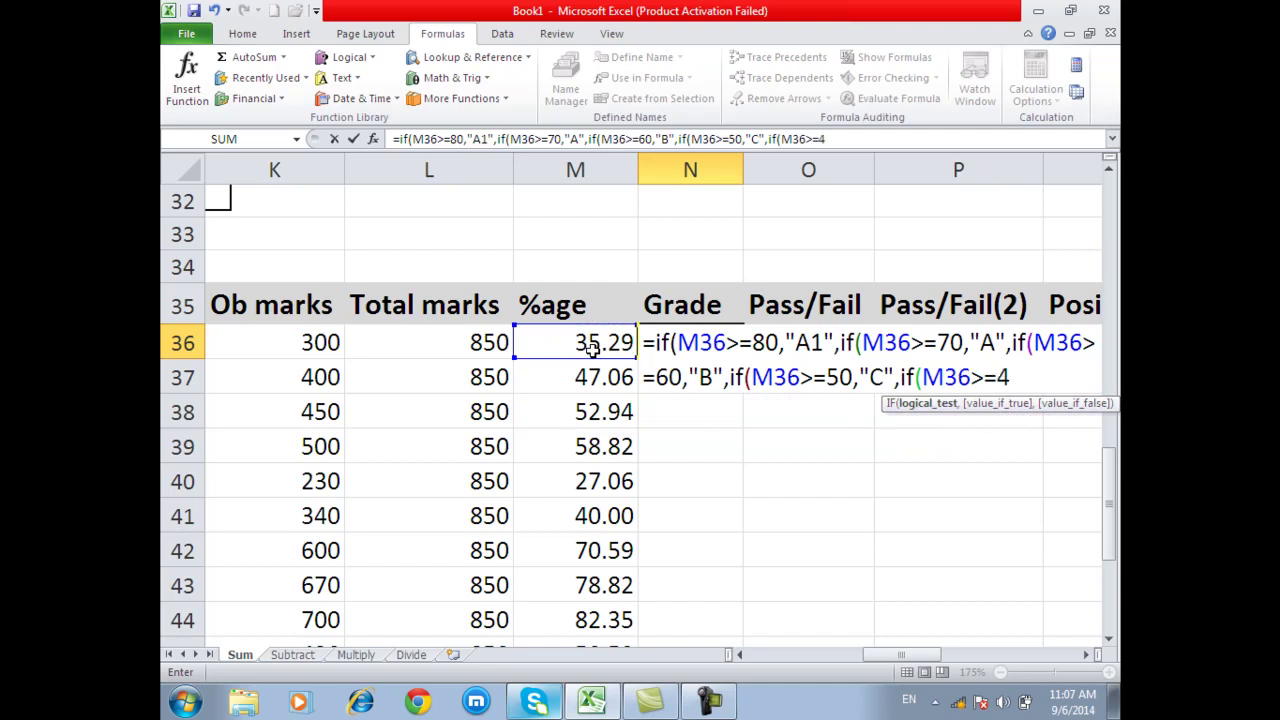
{"action": "type", "text": "0,\"D\""}
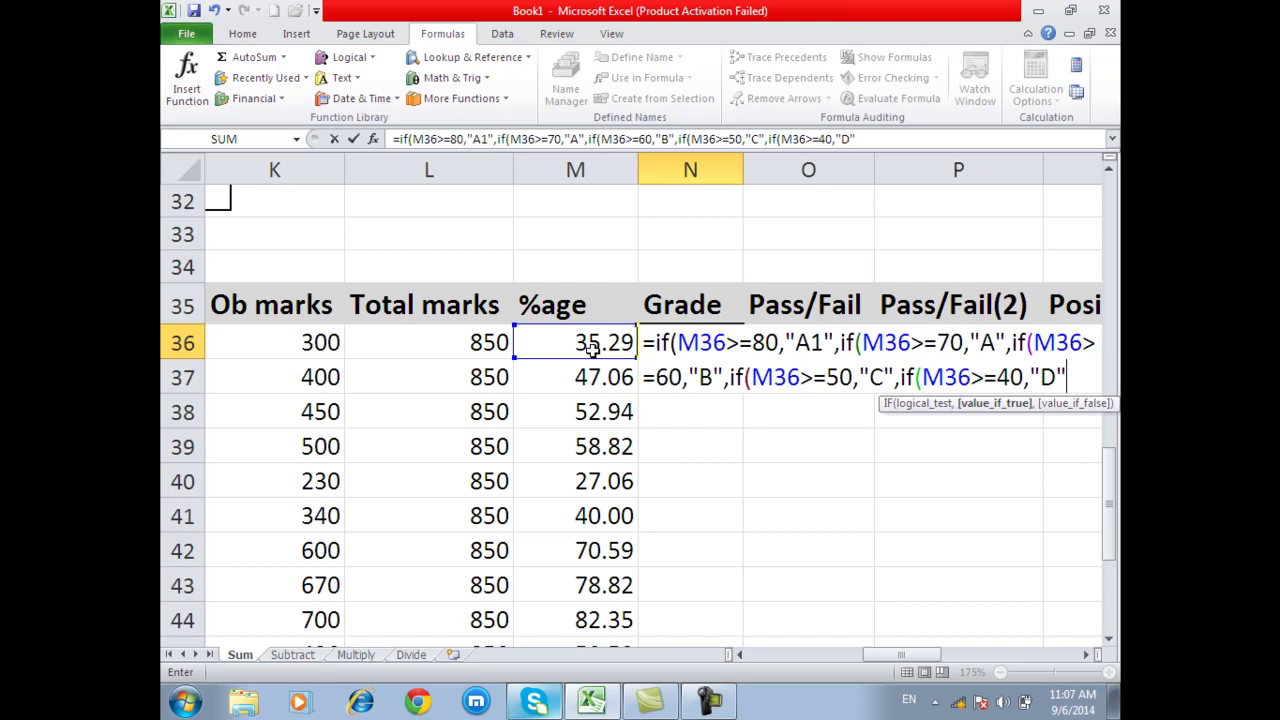
{"action": "type", "text": ","}
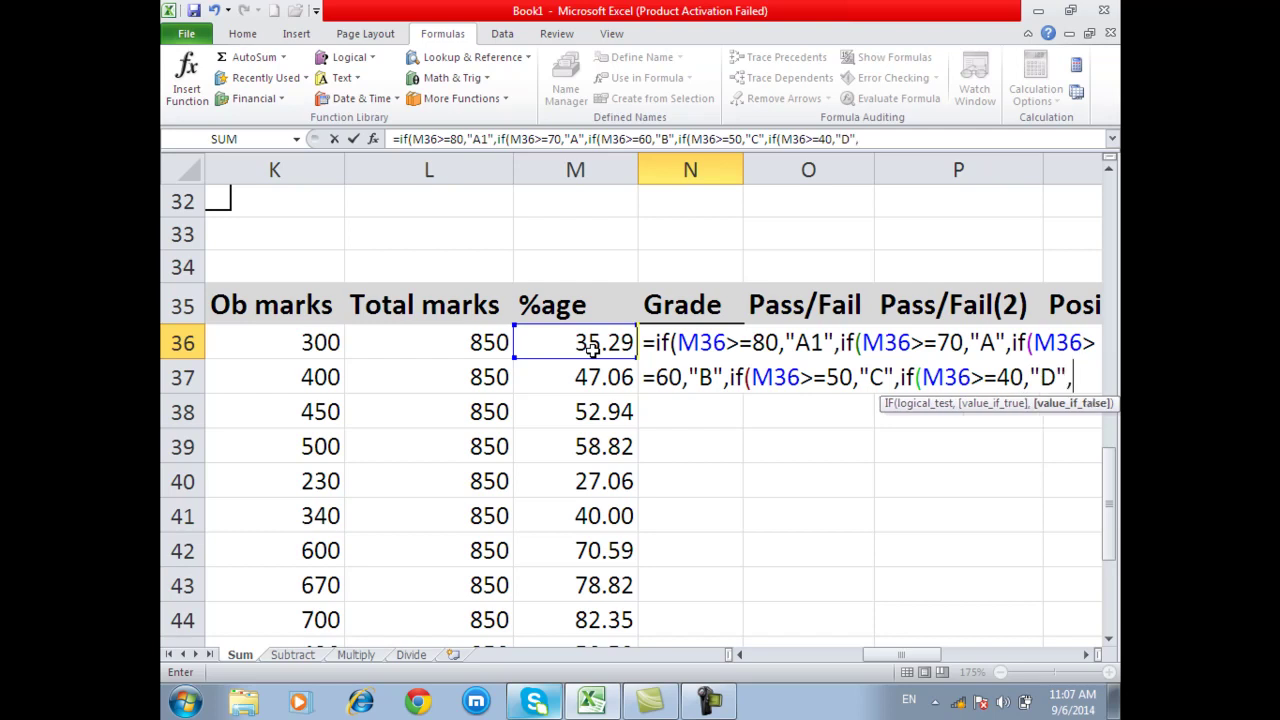
{"action": "type", "text": "if("}
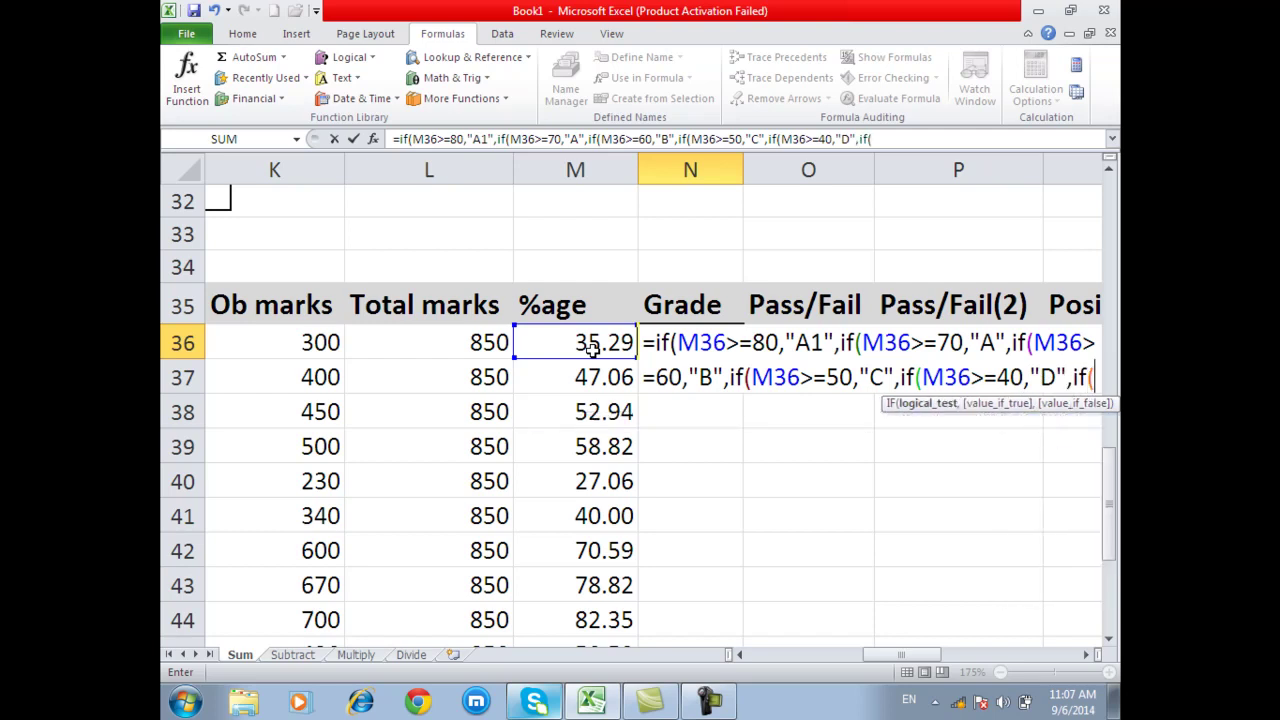
Step: End the N36 formula with M36<40 giving "--", close five parentheses, and enter it
{"action": "left_click", "coordinate": [591, 346]}
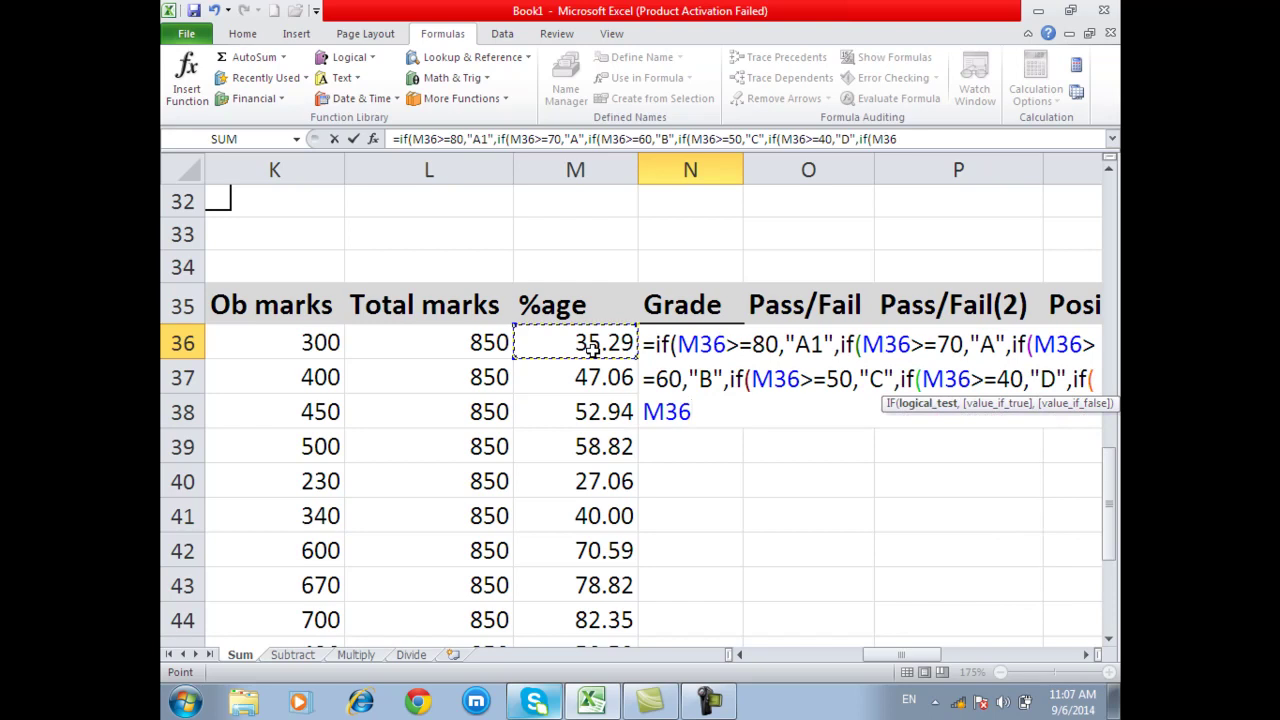
{"action": "type", "text": "<"}
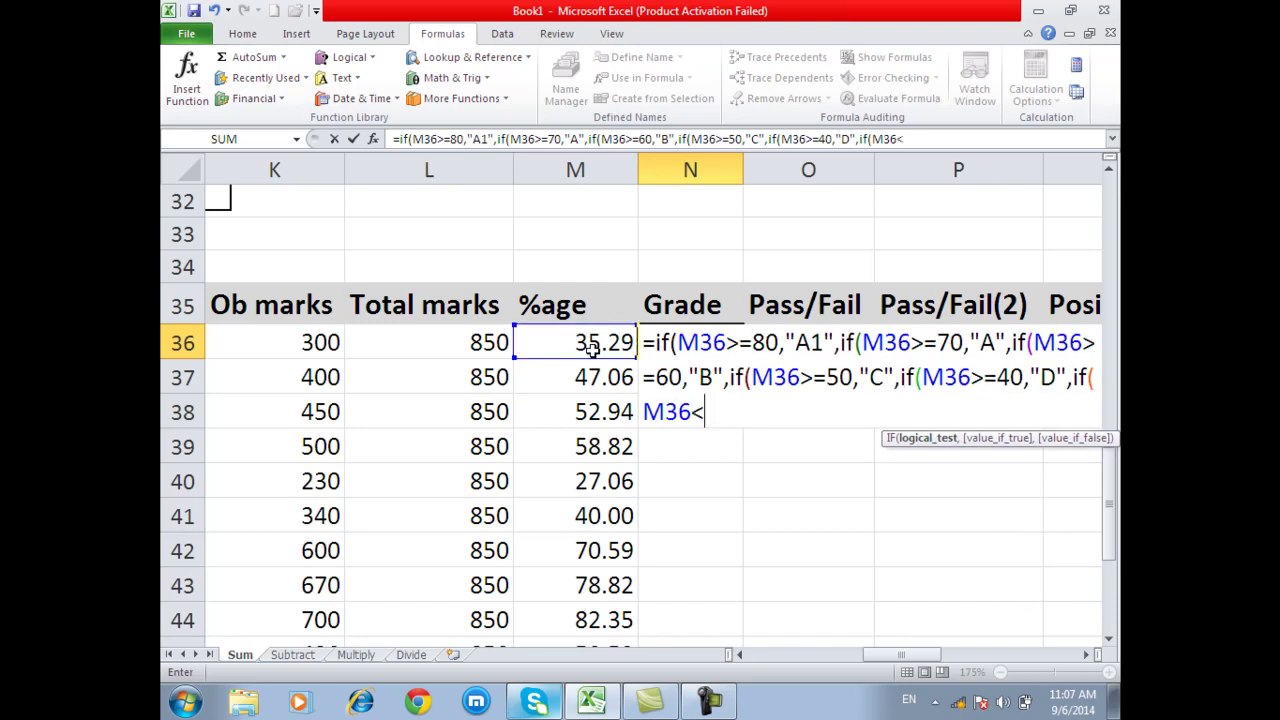
{"action": "type", "text": "40,\"--"}
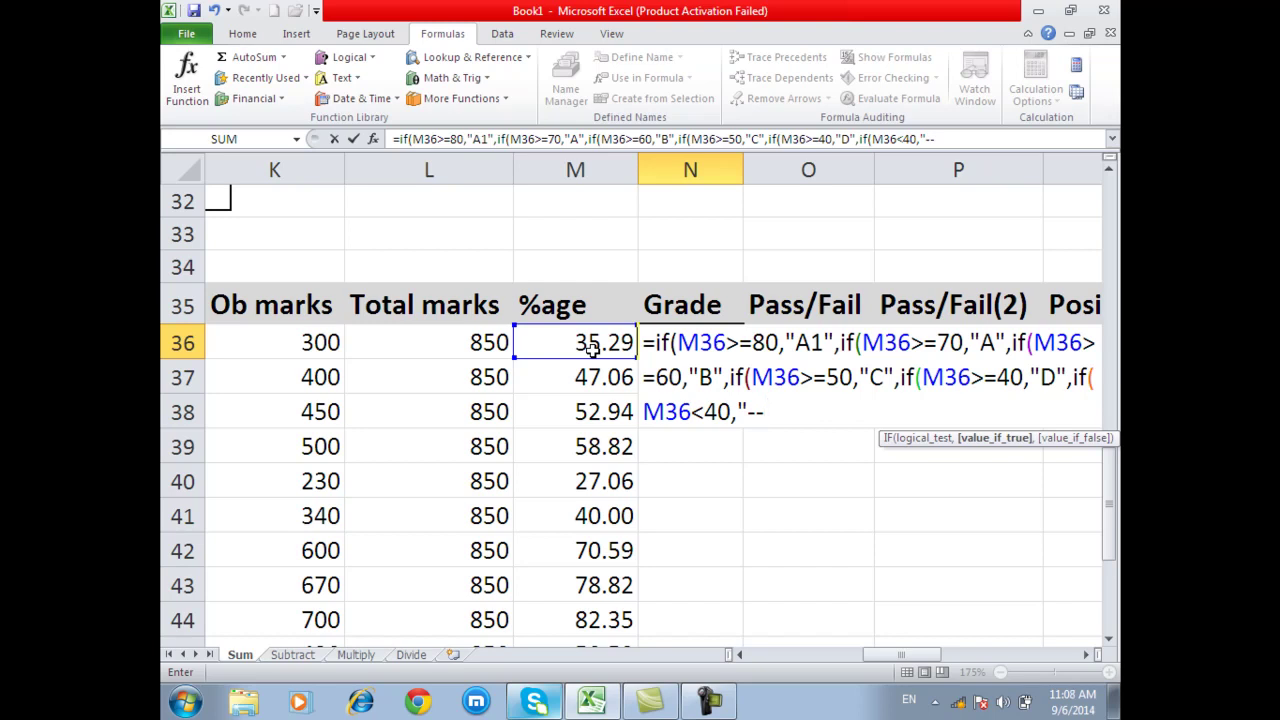
{"action": "type", "text": "\""}
{"action": "type", "text": ")))"}
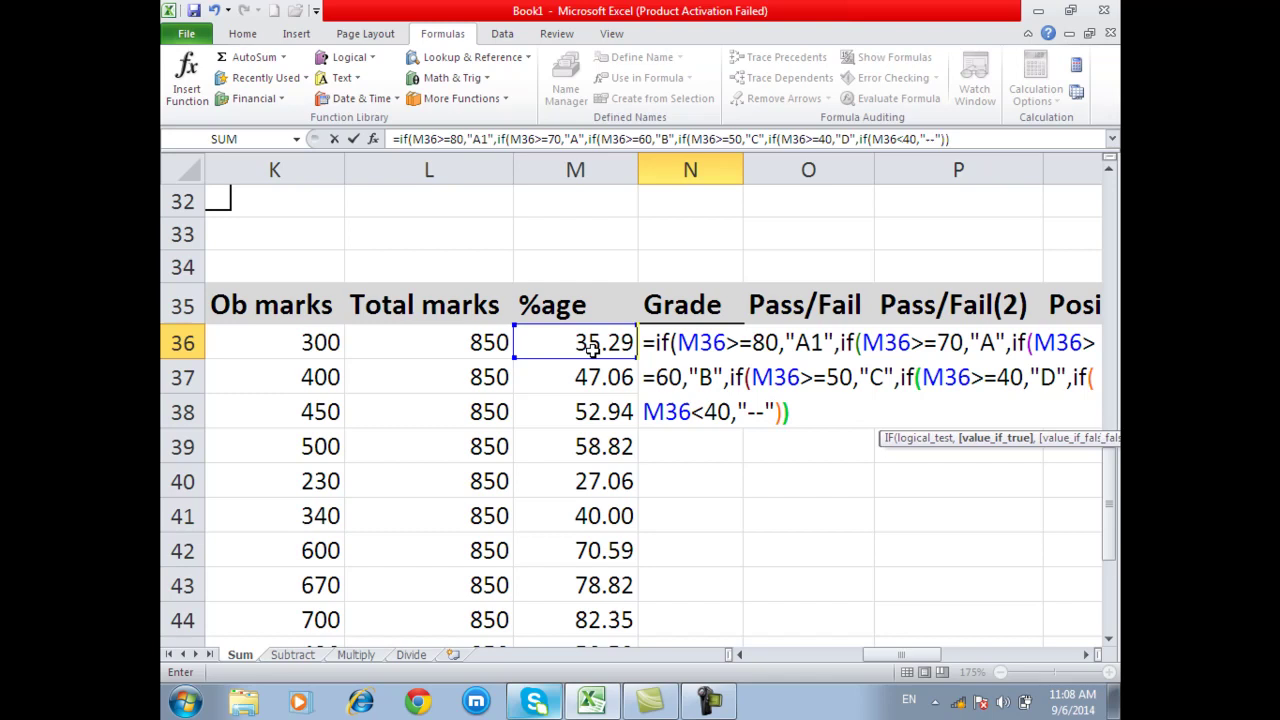
{"action": "type", "text": "))"}
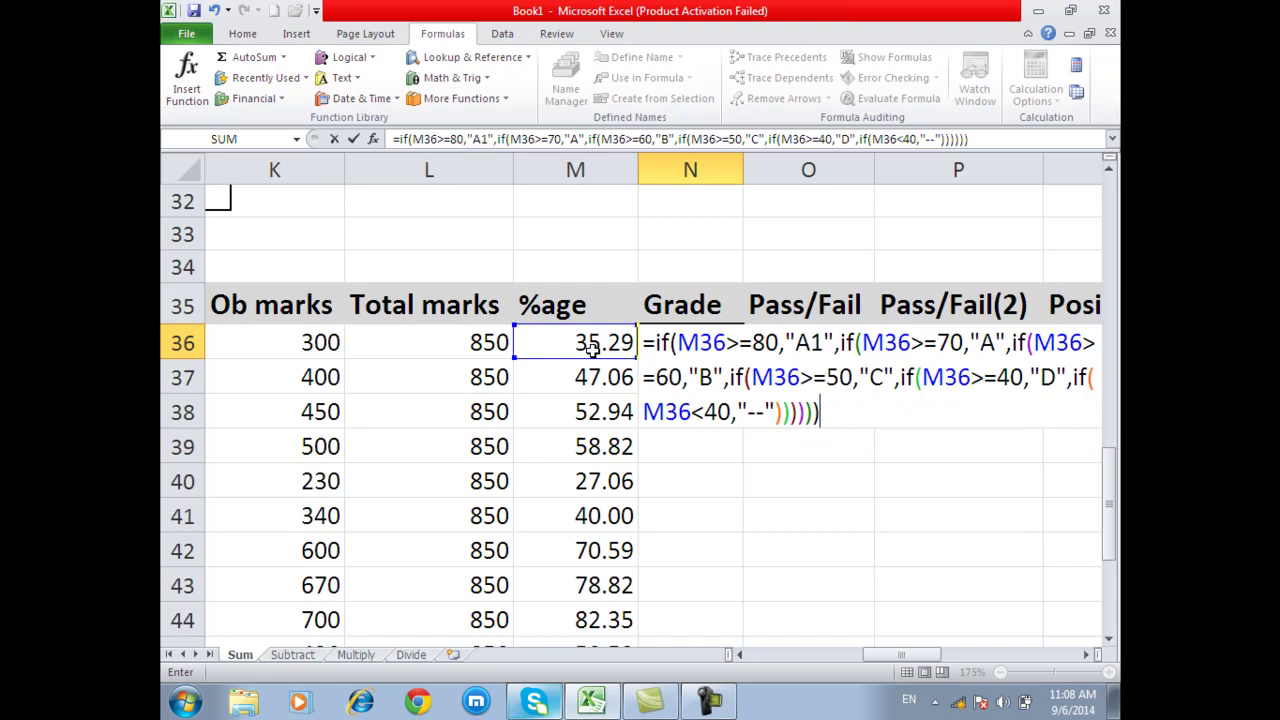
{"action": "key", "text": "Return"}
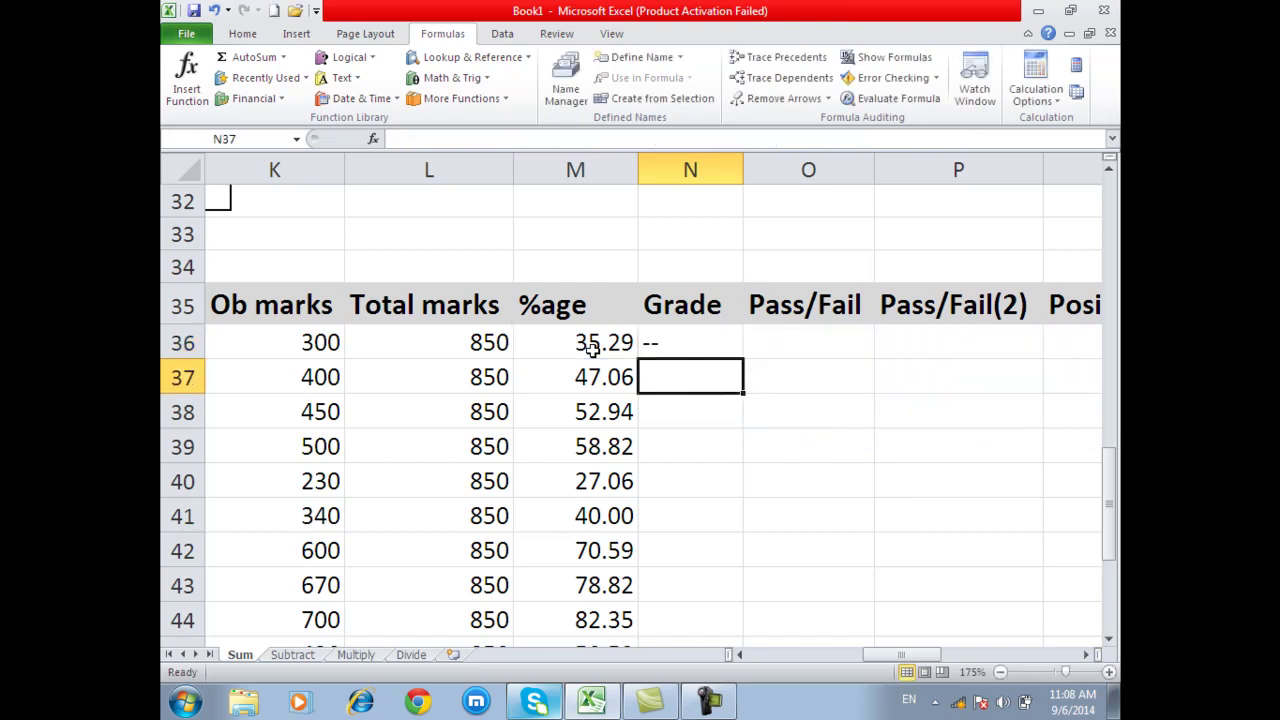
{"action": "left_click", "coordinate": [710, 343]}
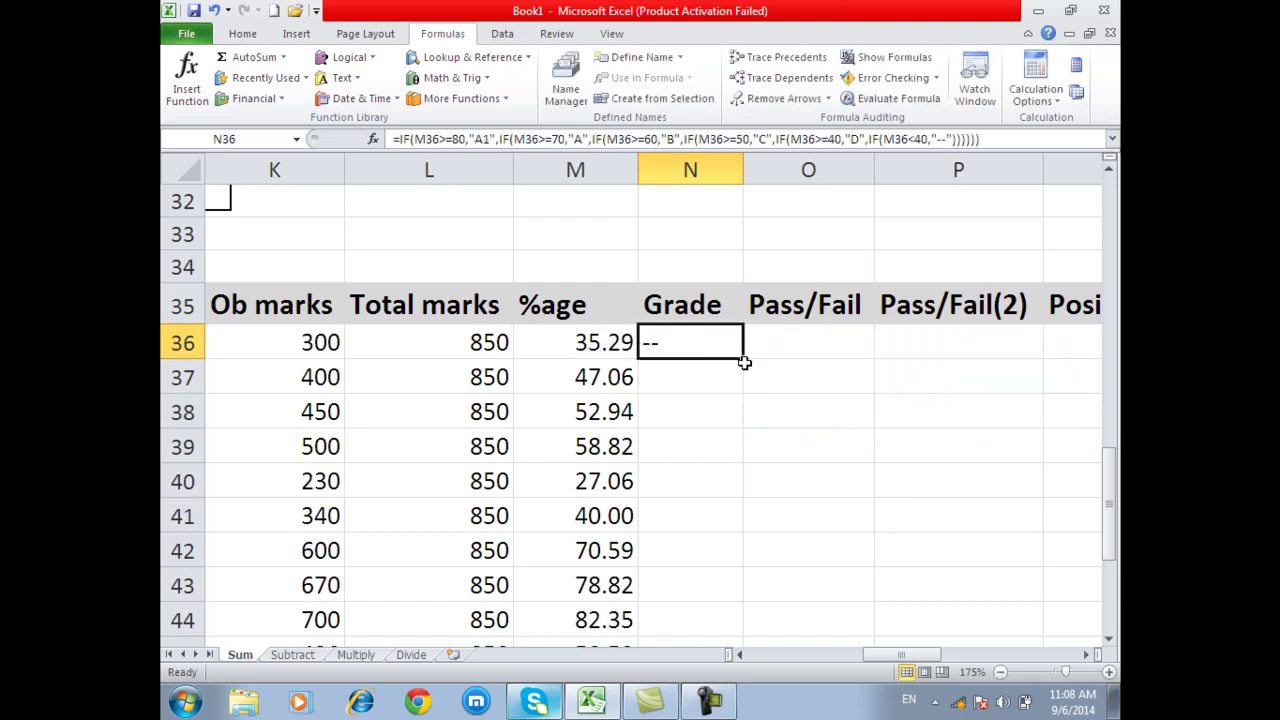
Step: Fill the N36 Grade formula down to N52
{"action": "double_click", "coordinate": [742, 361]}
{"action": "scroll", "coordinate": [743, 366], "scroll_direction": "down", "scroll_amount": 1}
{"action": "scroll", "coordinate": [743, 366], "scroll_direction": "down", "scroll_amount": 1, "text": "ctrl"}
{"action": "scroll", "coordinate": [742, 369], "scroll_direction": "down", "scroll_amount": 1, "text": "ctrl"}
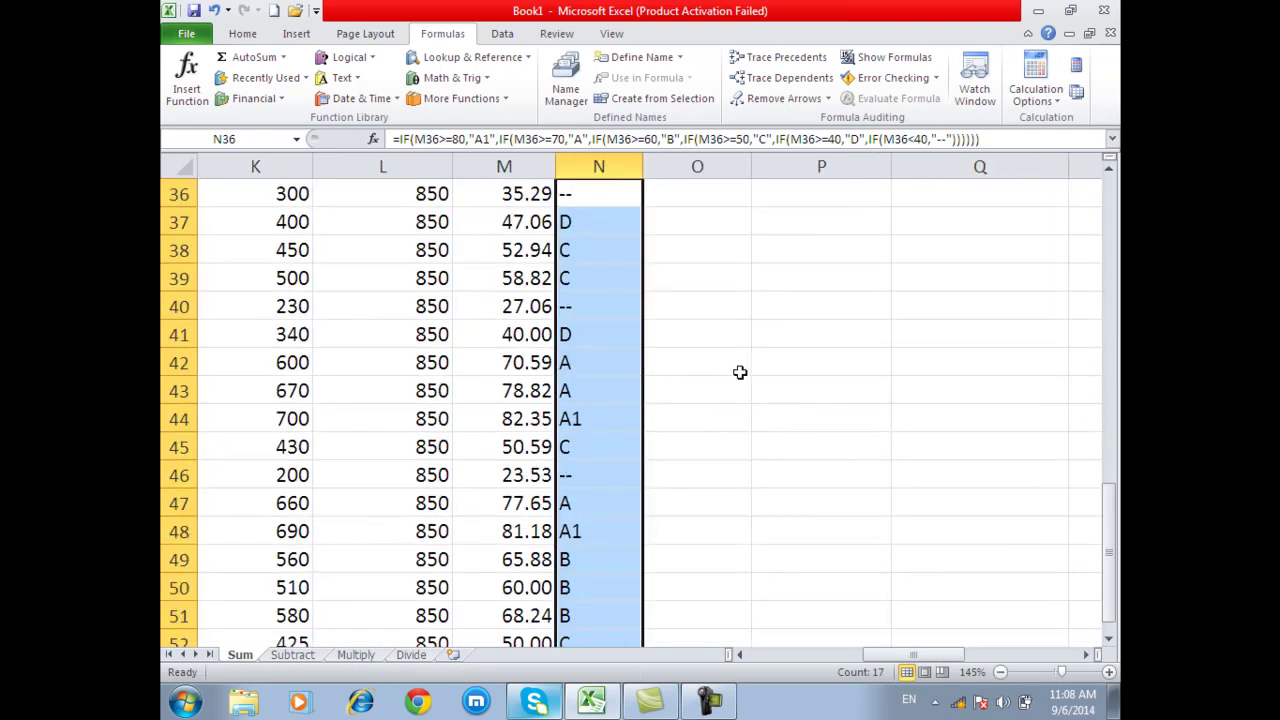
{"action": "scroll", "coordinate": [740, 372], "scroll_direction": "down", "scroll_amount": 1, "text": "ctrl"}
{"action": "scroll", "coordinate": [740, 372], "scroll_direction": "down", "scroll_amount": 1, "text": "ctrl"}
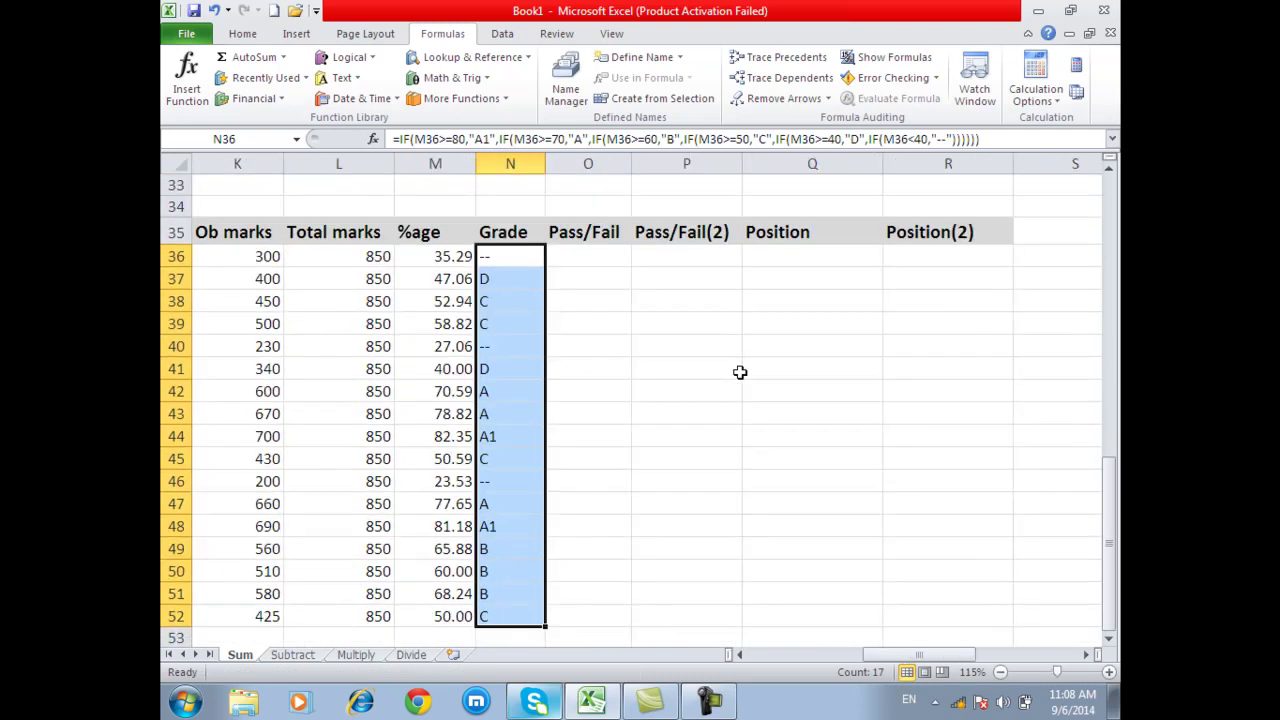
Step: Check the copied grade formulas in N37, N40, N42 and N46 against N36
{"action": "left_click", "coordinate": [503, 258]}
{"action": "left_click", "coordinate": [500, 283]}
{"action": "left_click", "coordinate": [512, 348]}
{"action": "left_click", "coordinate": [515, 393]}
{"action": "left_click", "coordinate": [506, 476]}
{"action": "left_click", "coordinate": [509, 262]}
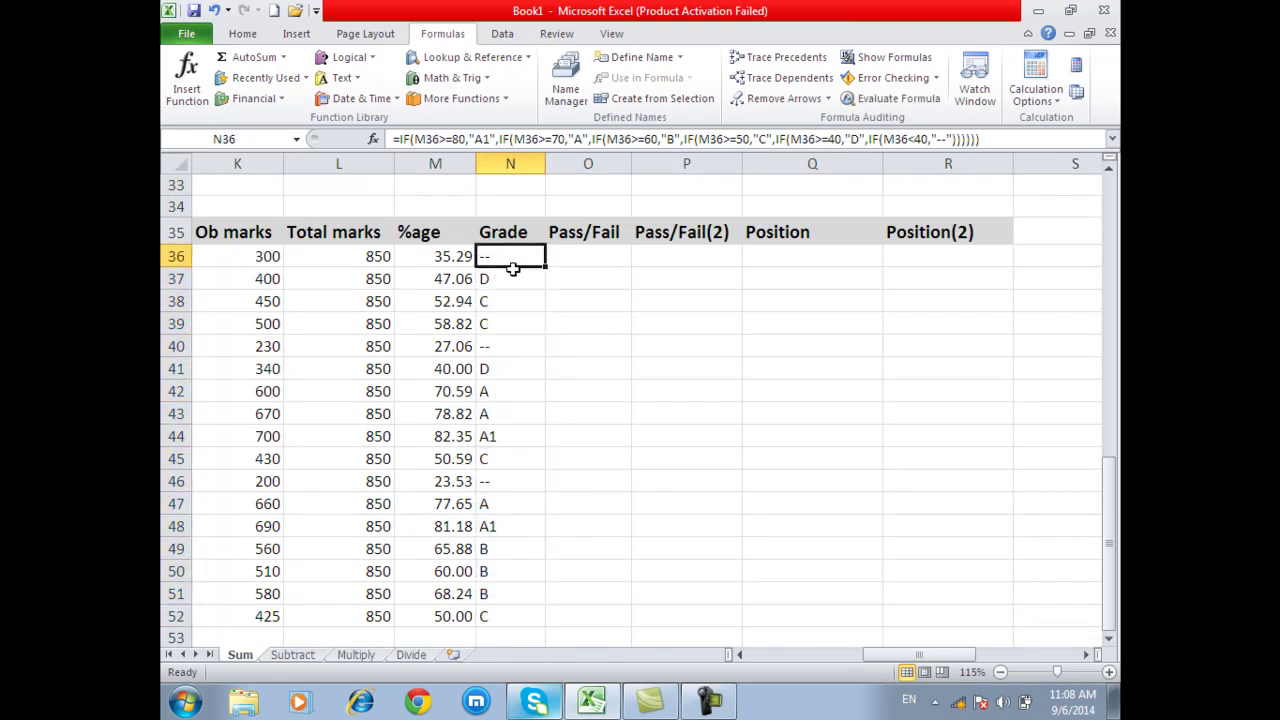
{"action": "left_click", "coordinate": [507, 490]}
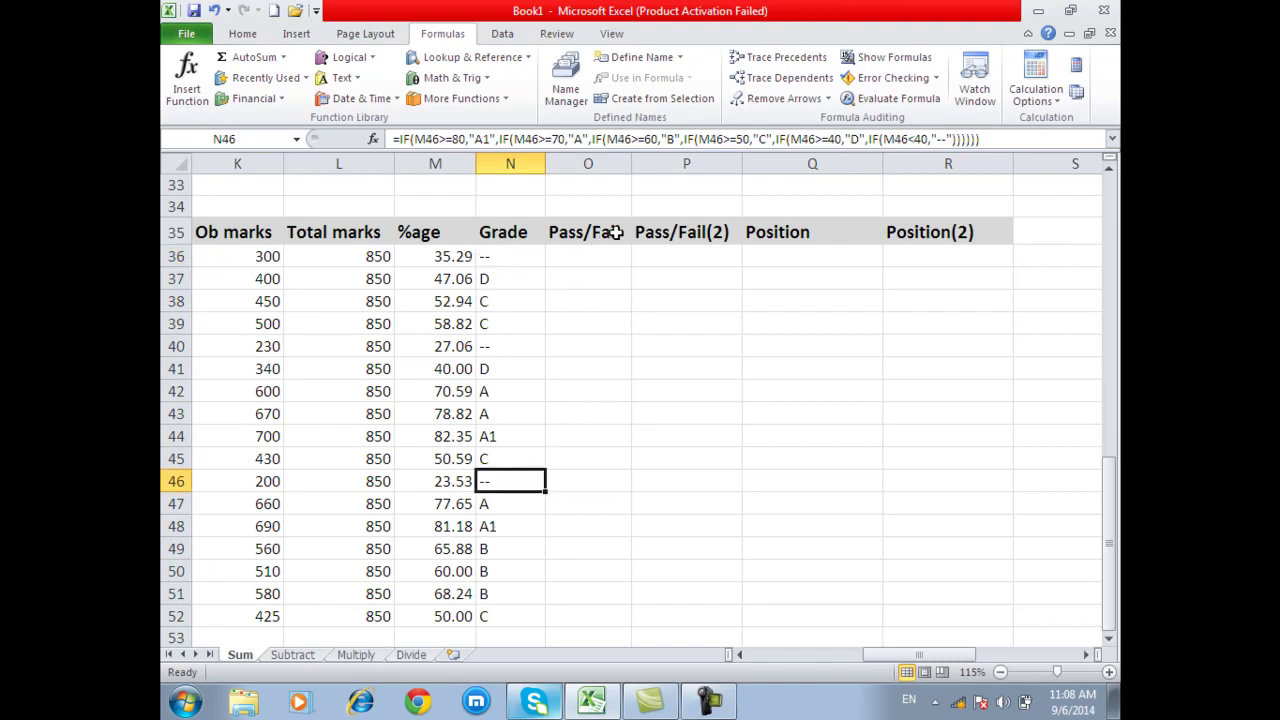
{"action": "scroll", "coordinate": [594, 254], "scroll_direction": "up", "scroll_amount": 1, "text": "ctrl"}
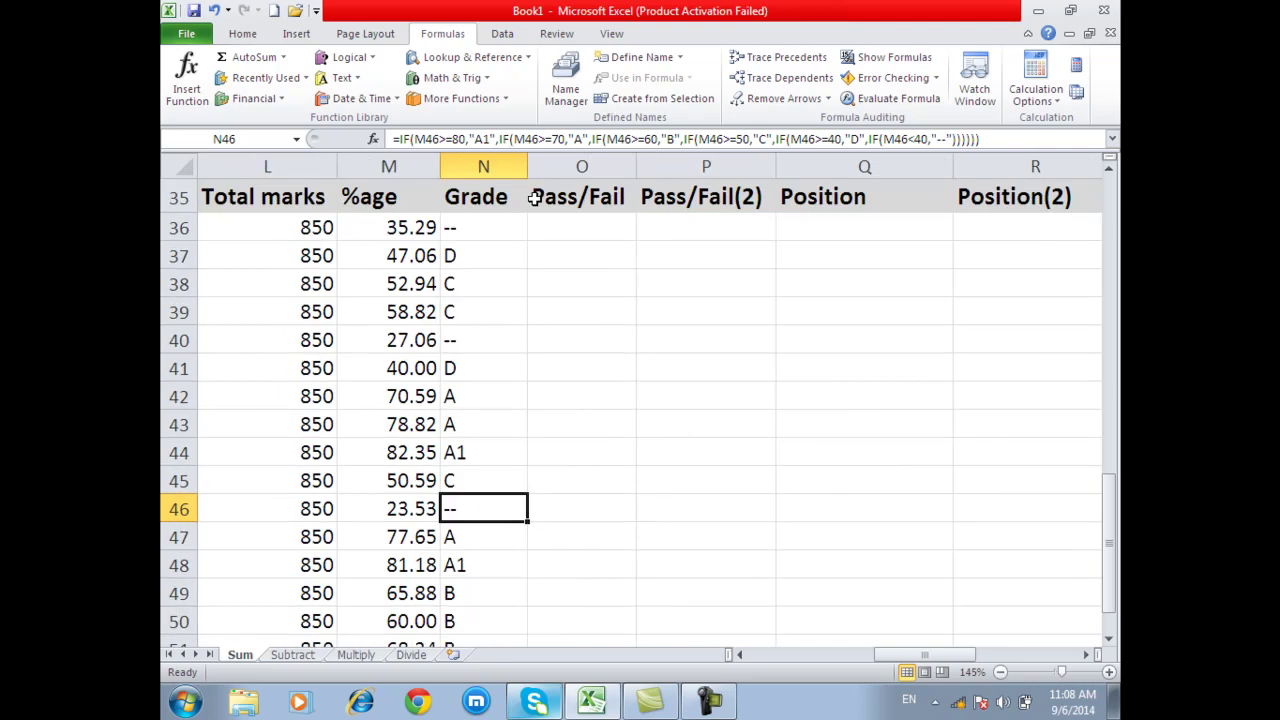
{"action": "scroll", "coordinate": [629, 300], "scroll_direction": "up", "scroll_amount": 3, "text": "ctrl"}
{"action": "scroll", "coordinate": [656, 347], "scroll_direction": "down", "scroll_amount": 3}
{"action": "scroll", "coordinate": [650, 345], "scroll_direction": "down", "scroll_amount": 1}
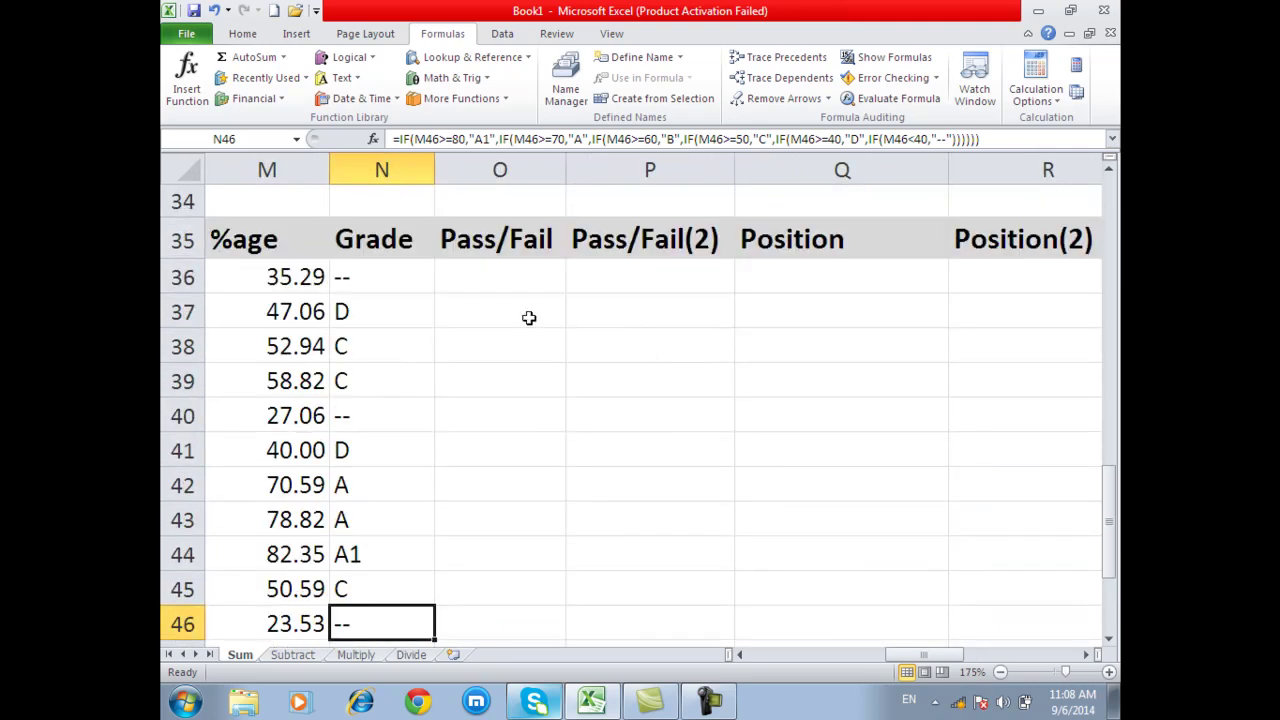
{"action": "left_click", "coordinate": [500, 276]}
Step: Enter =if(M36>=40,"PASS",if(M36>40,"FAIL")) in O36
{"action": "type", "text": "="}
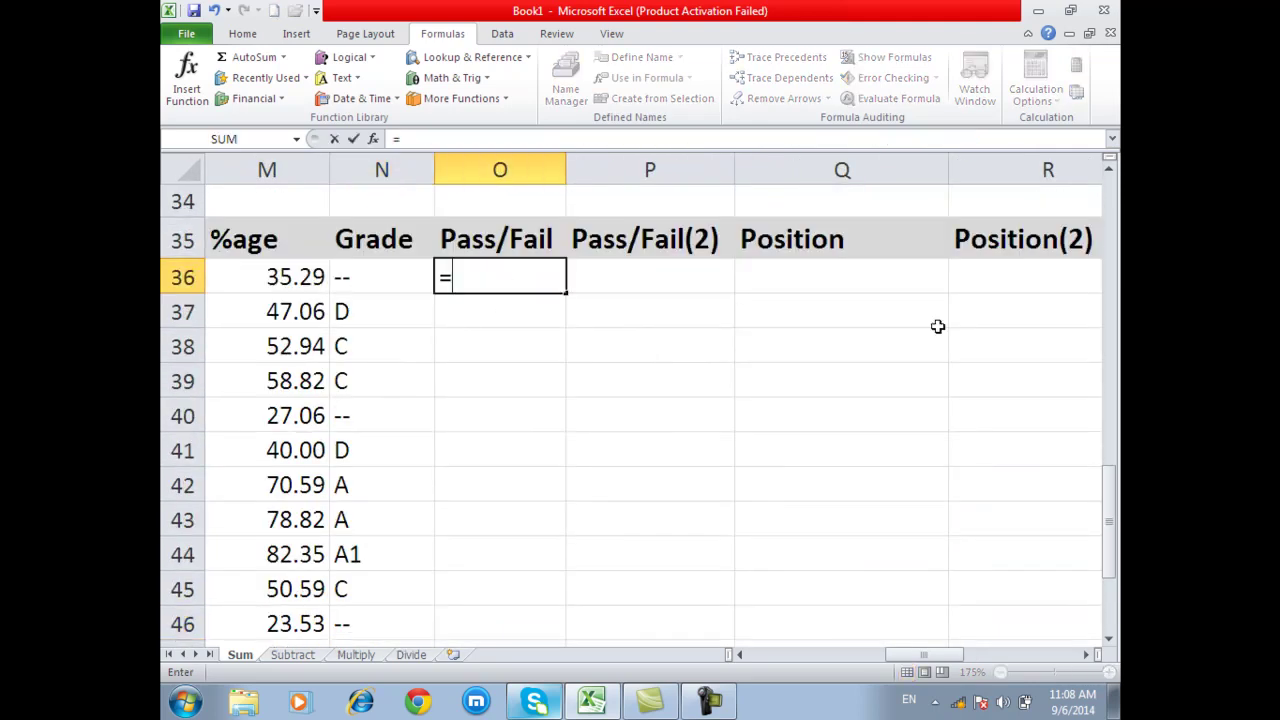
{"action": "type", "text": "if"}
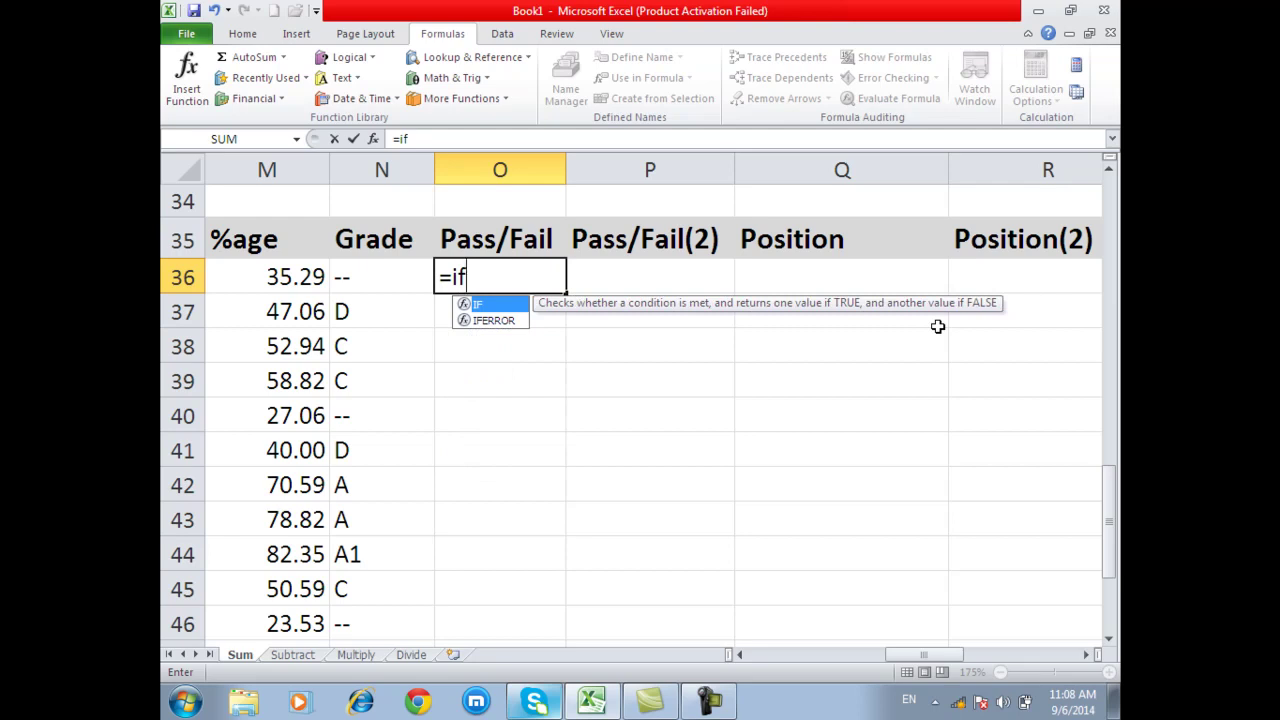
{"action": "type", "text": "("}
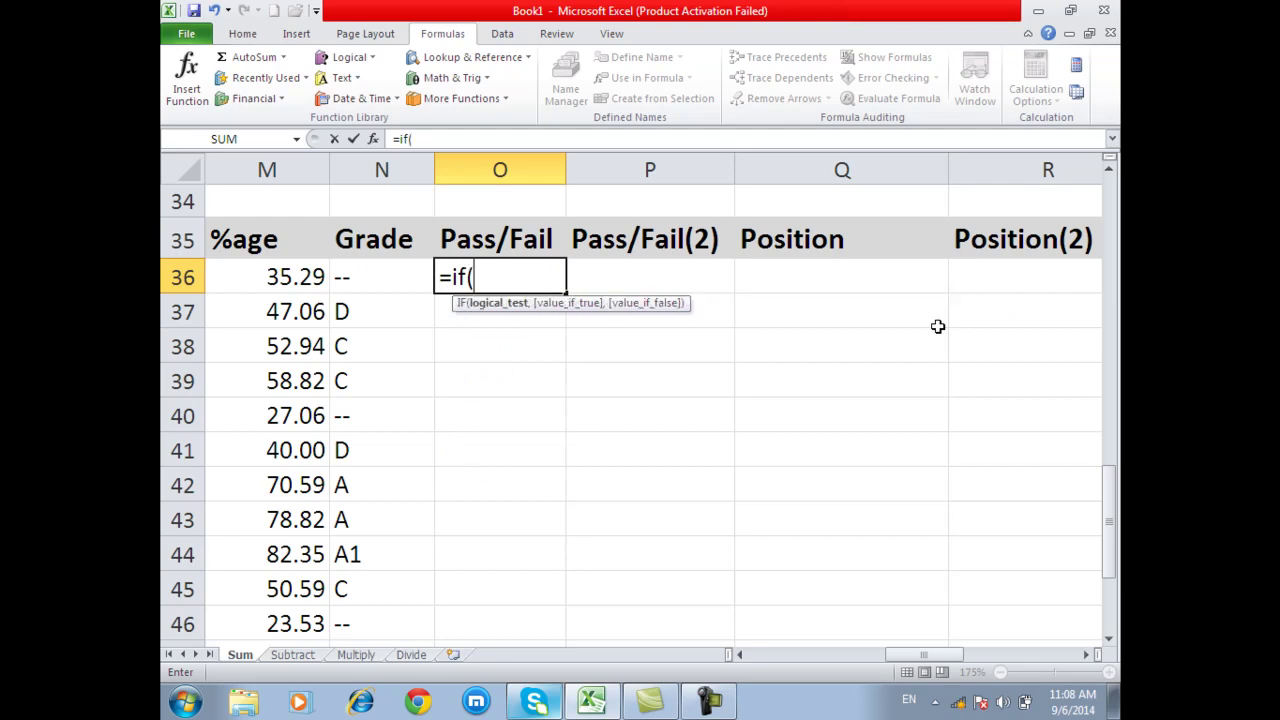
{"action": "left_click", "coordinate": [300, 278]}
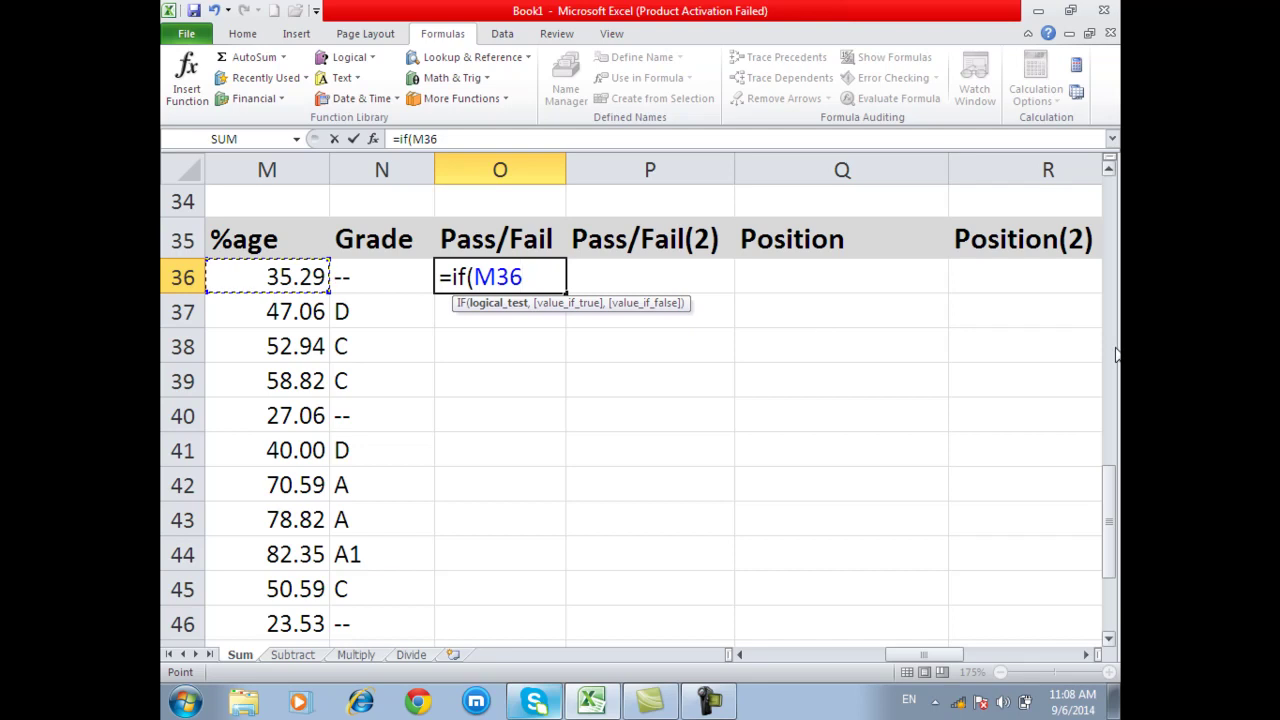
{"action": "type", "text": ">=40,\"PASS\","}
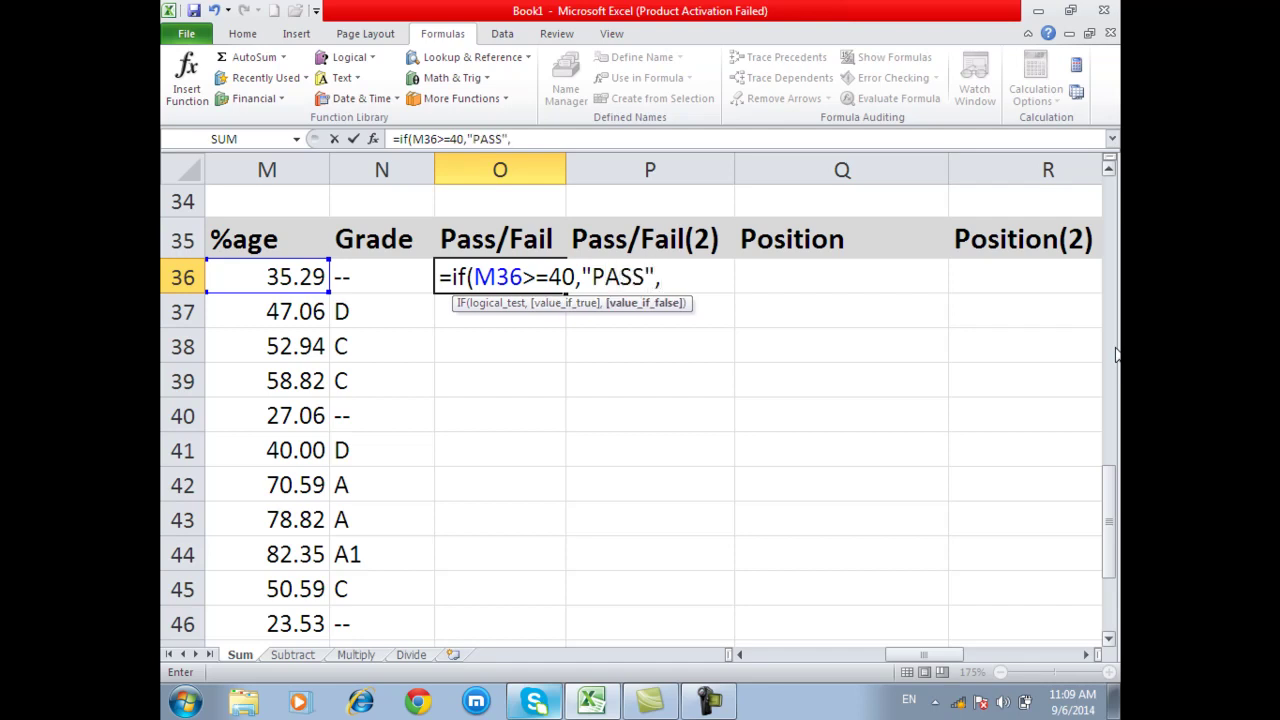
{"action": "type", "text": "if"}
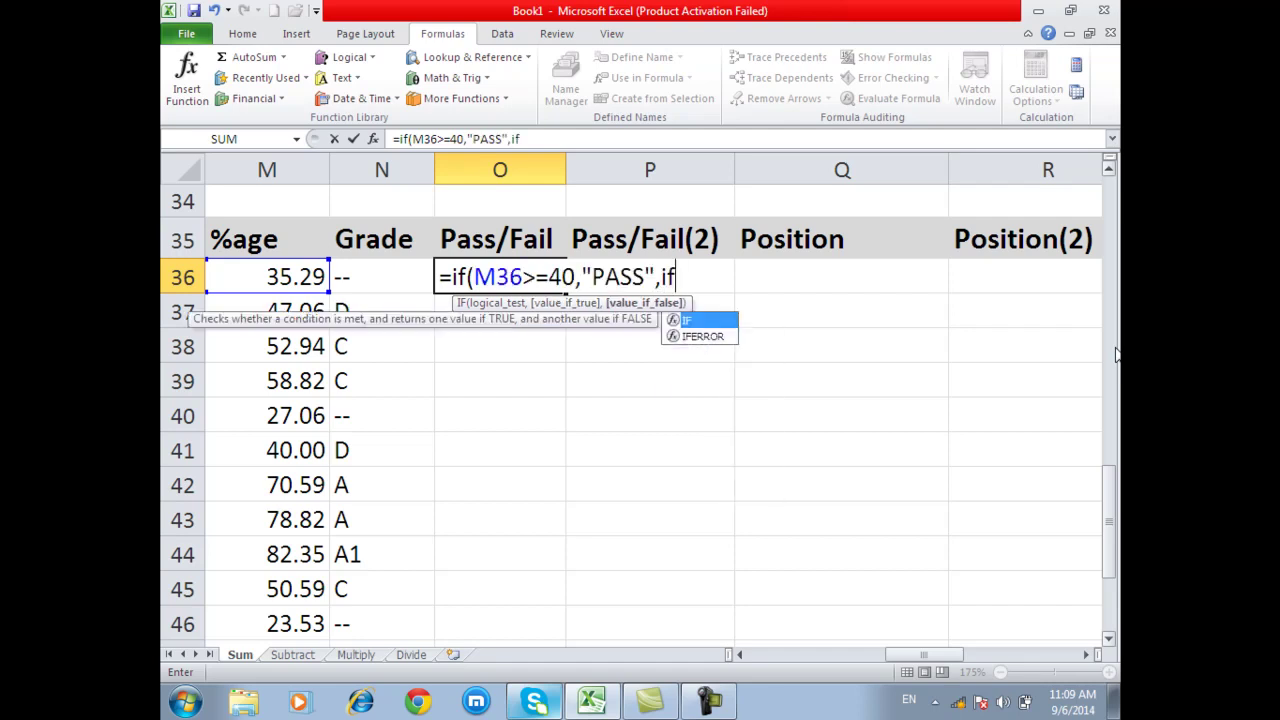
{"action": "type", "text": "("}
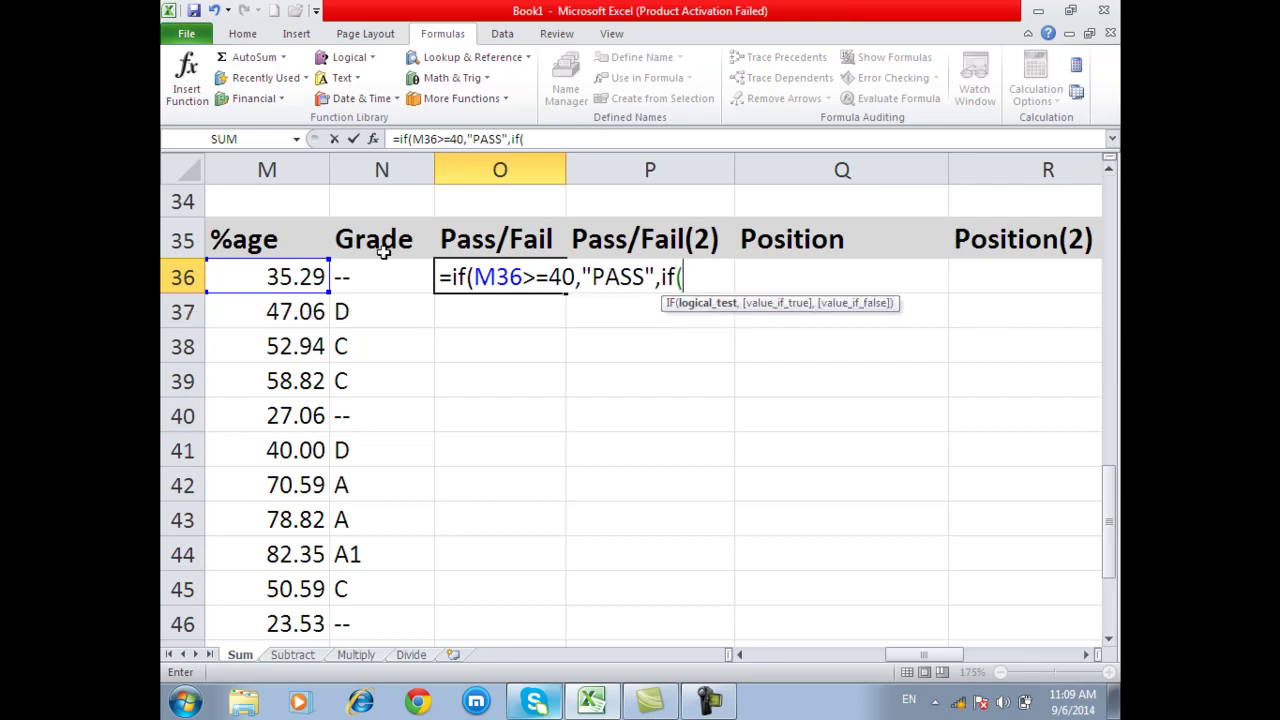
{"action": "left_click", "coordinate": [310, 275]}
{"action": "type", "text": ">"}
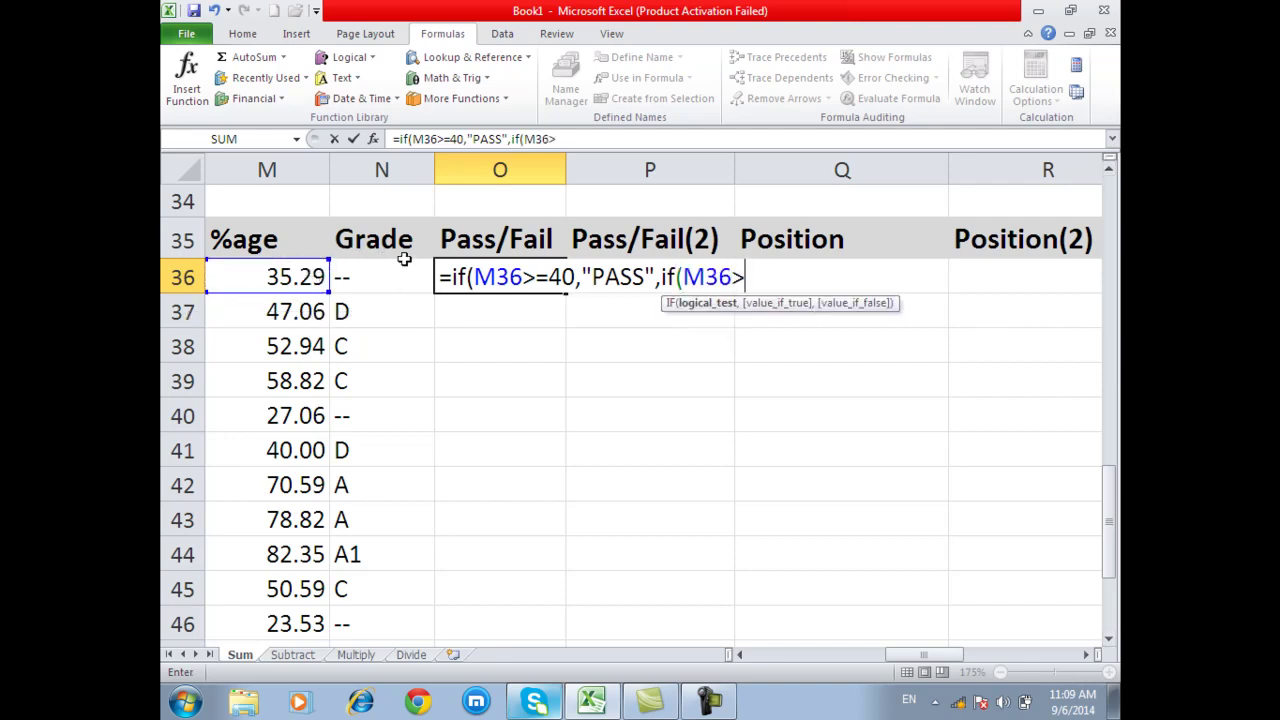
{"action": "type", "text": "40,\""}
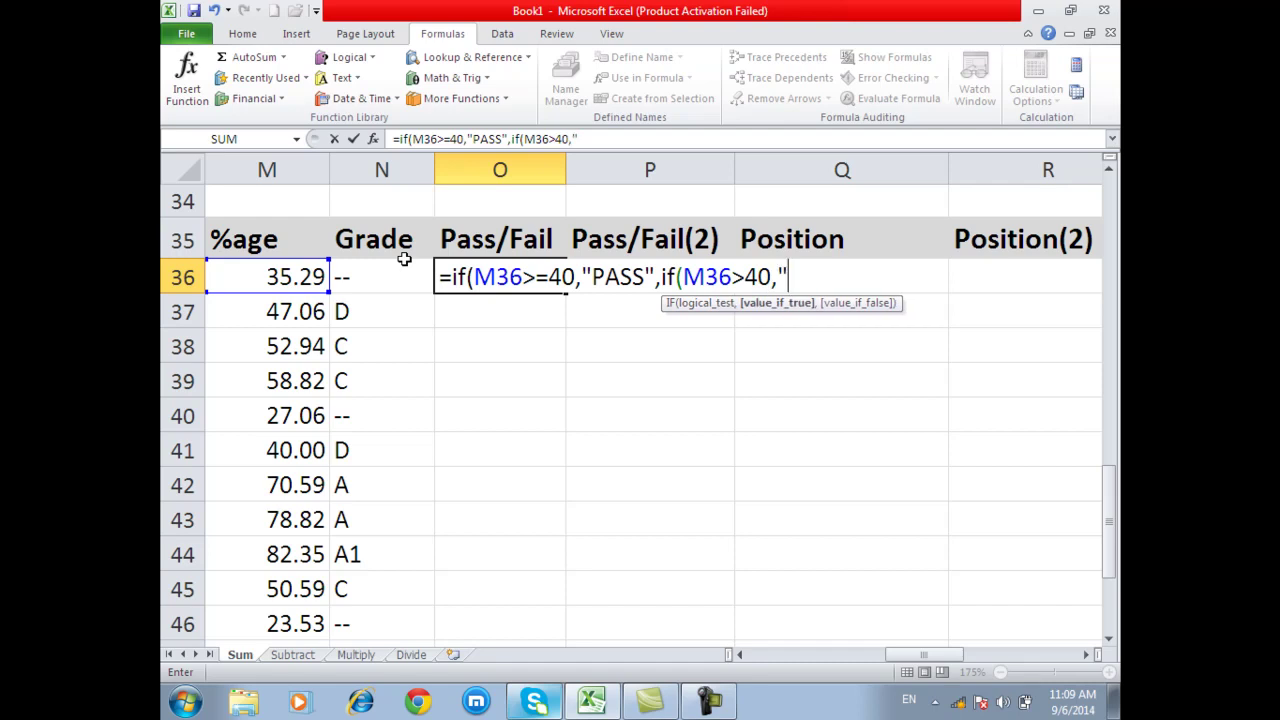
{"action": "type", "text": "FAIL\""}
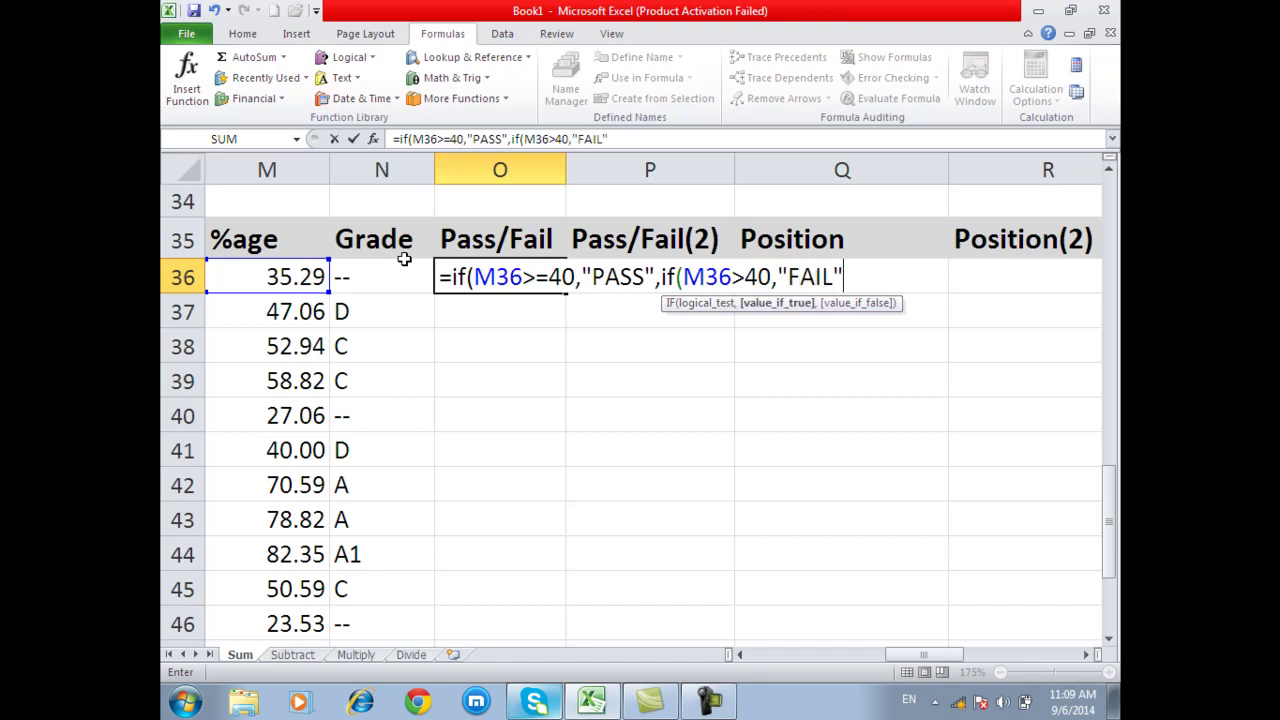
{"action": "type", "text": "))"}
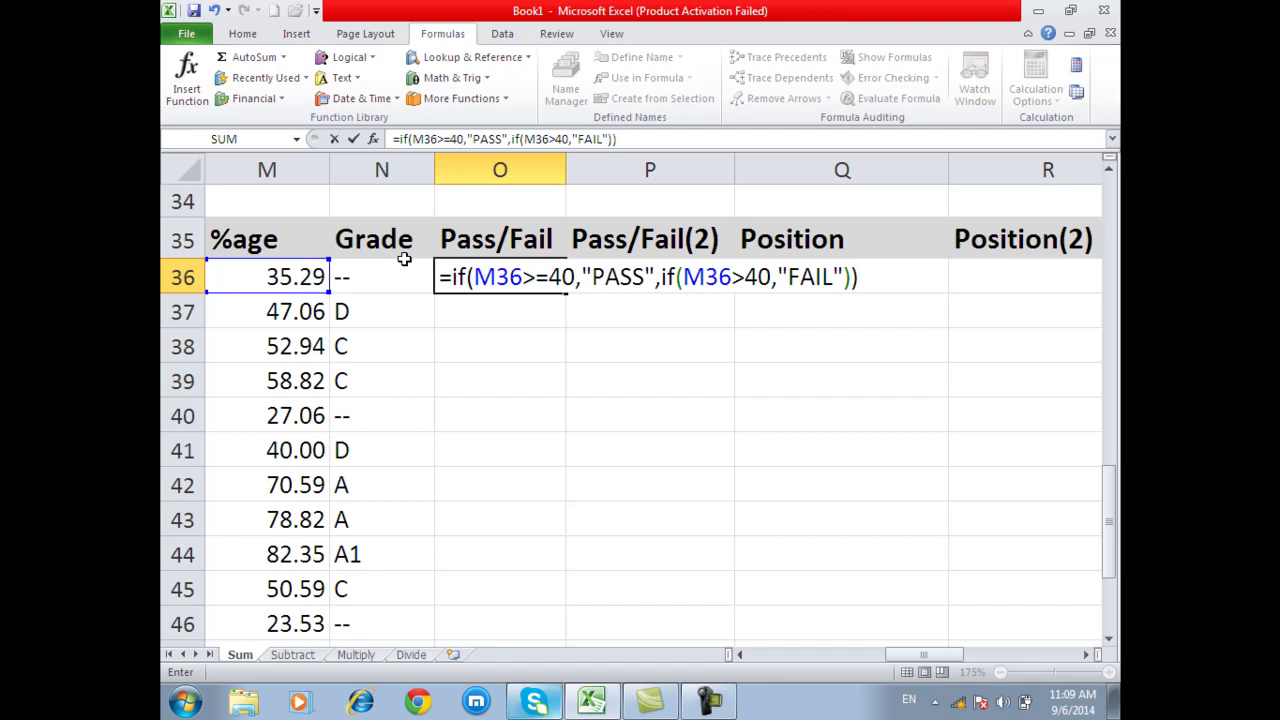
{"action": "key", "text": "Return"}
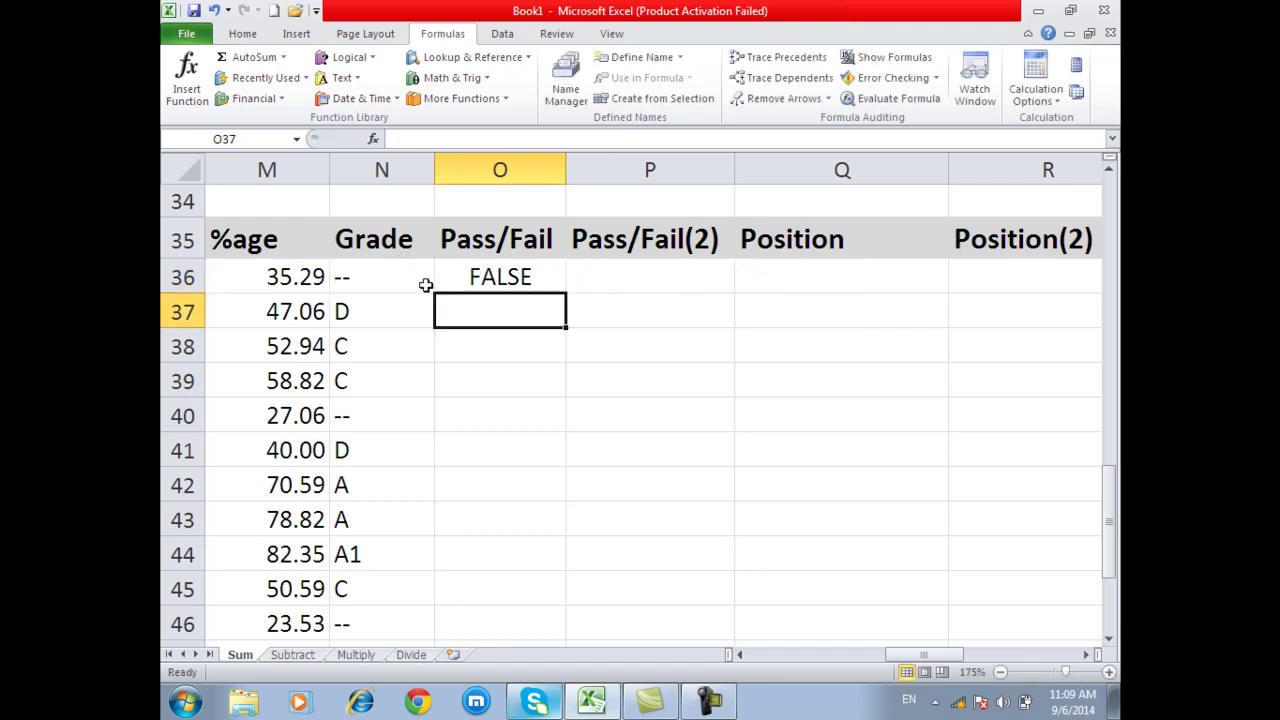
Step: Confirm the O36 Pass/Fail formula and fill it down column O
{"action": "left_click", "coordinate": [495, 277]}
{"action": "double_click", "coordinate": [495, 277]}
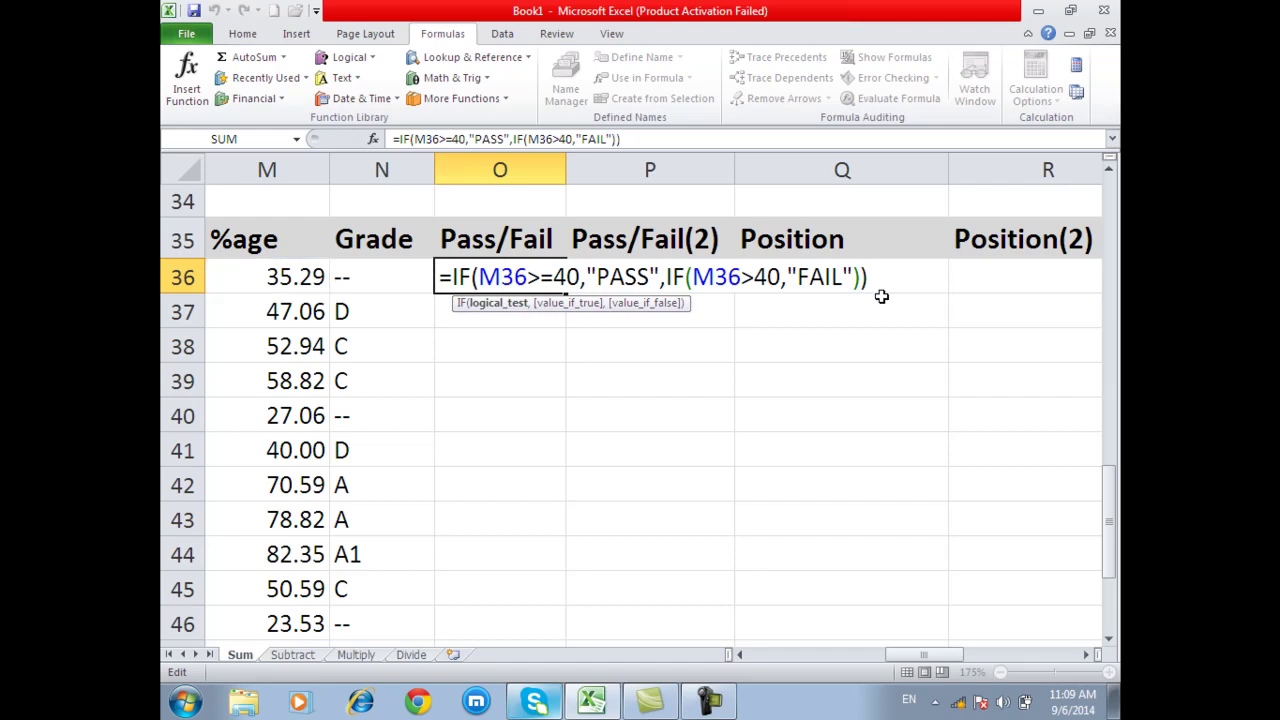
{"action": "key", "text": "ctrl+Return"}
{"action": "double_click", "coordinate": [566, 293]}
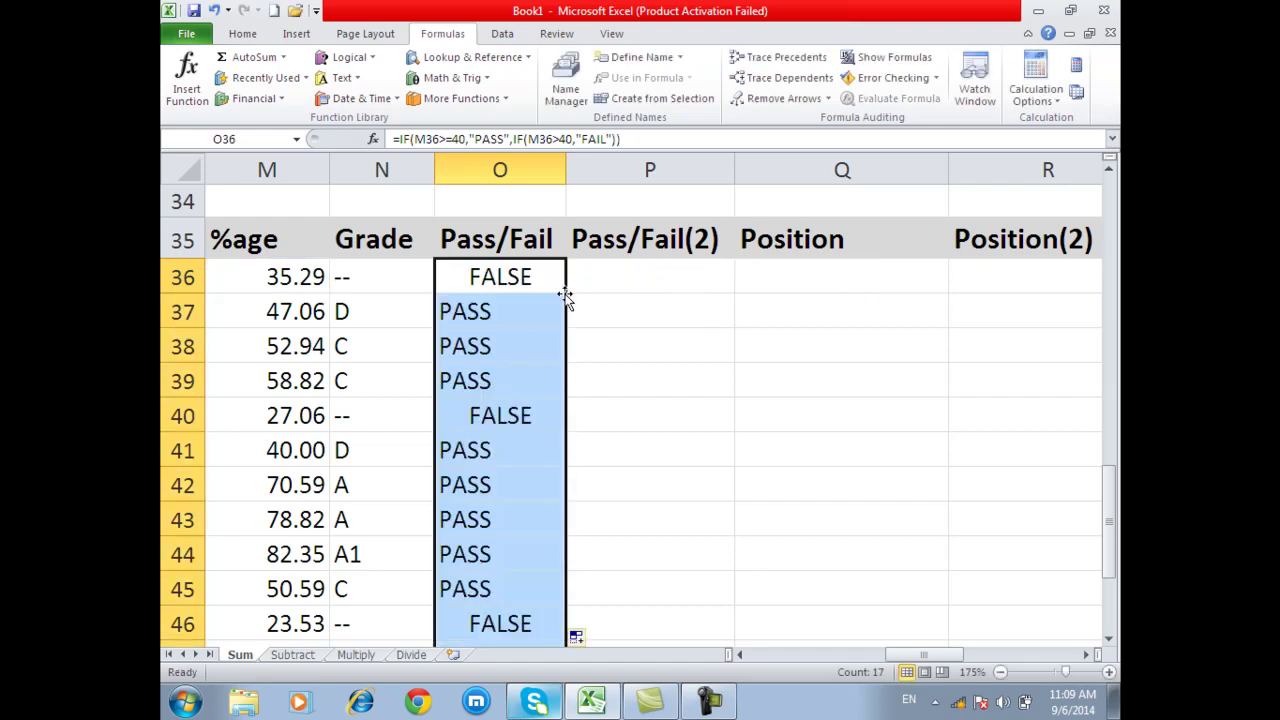
{"action": "scroll", "coordinate": [566, 294], "scroll_direction": "down", "scroll_amount": 1}
{"action": "scroll", "coordinate": [566, 294], "scroll_direction": "down", "scroll_amount": 1}
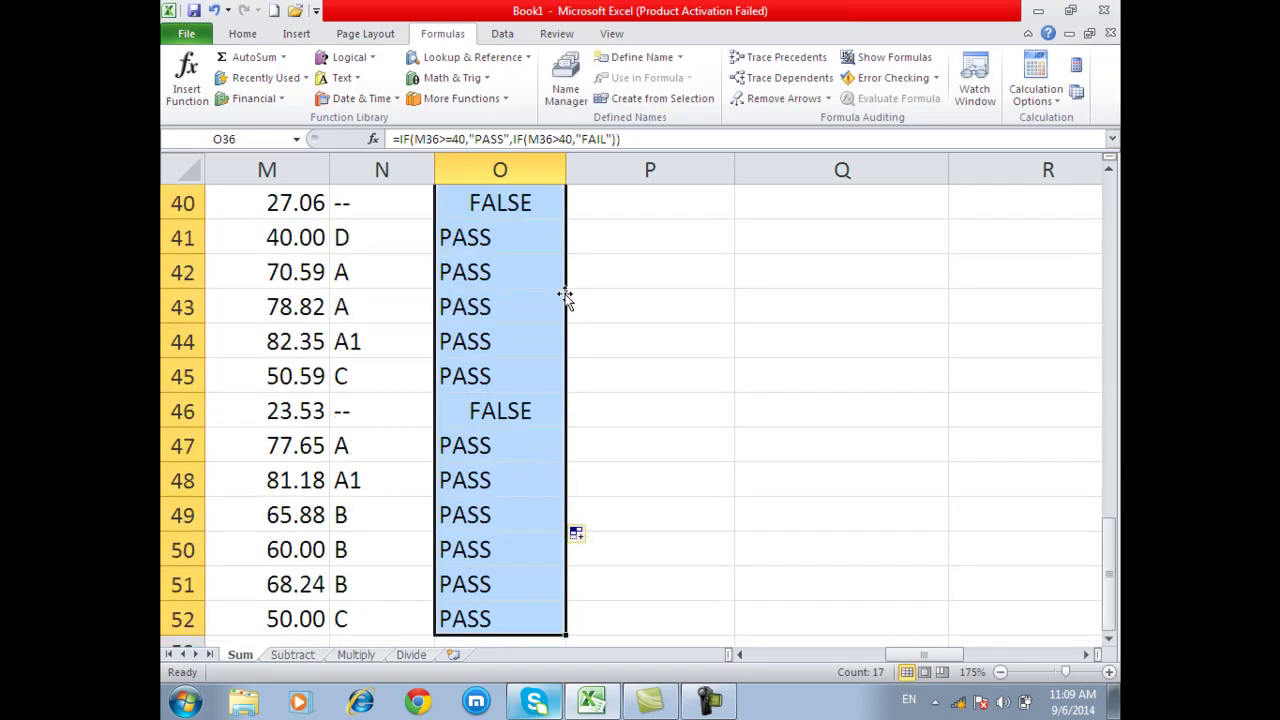
{"action": "left_click", "coordinate": [507, 405]}
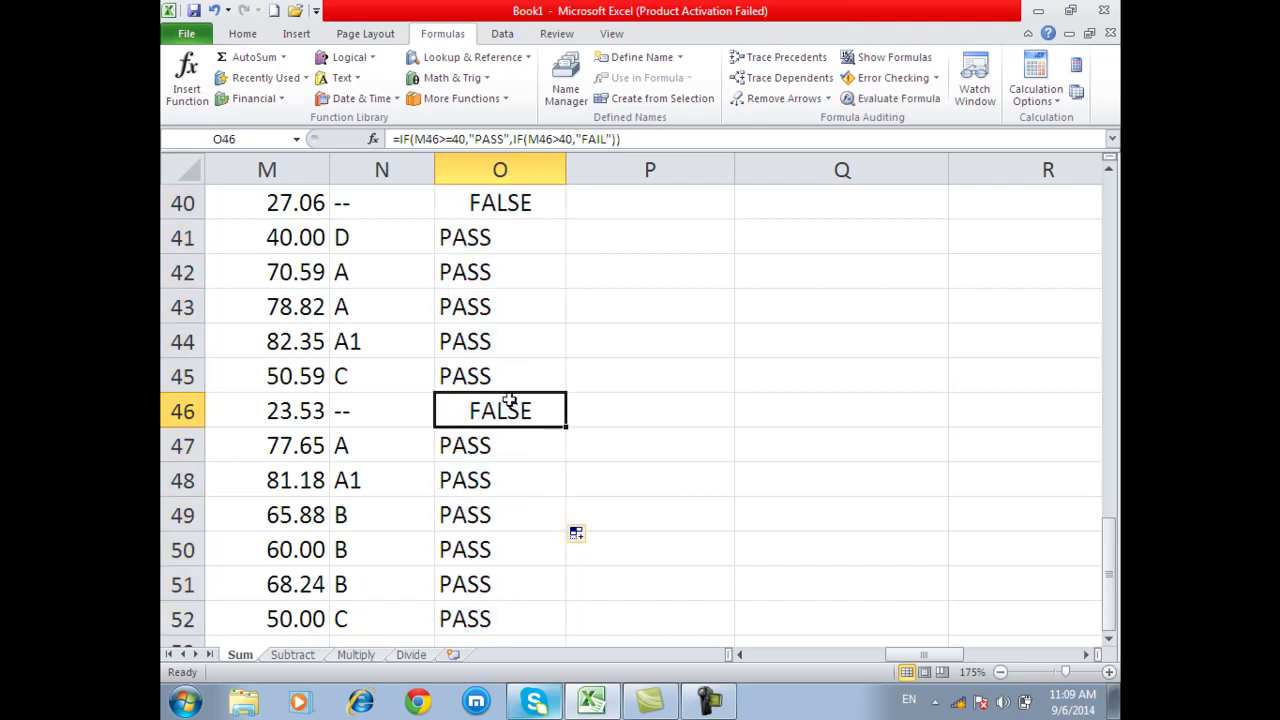
Step: Change O40's fail test to M40<40 and fill the corrected formula down to row 52
{"action": "double_click", "coordinate": [541, 203]}
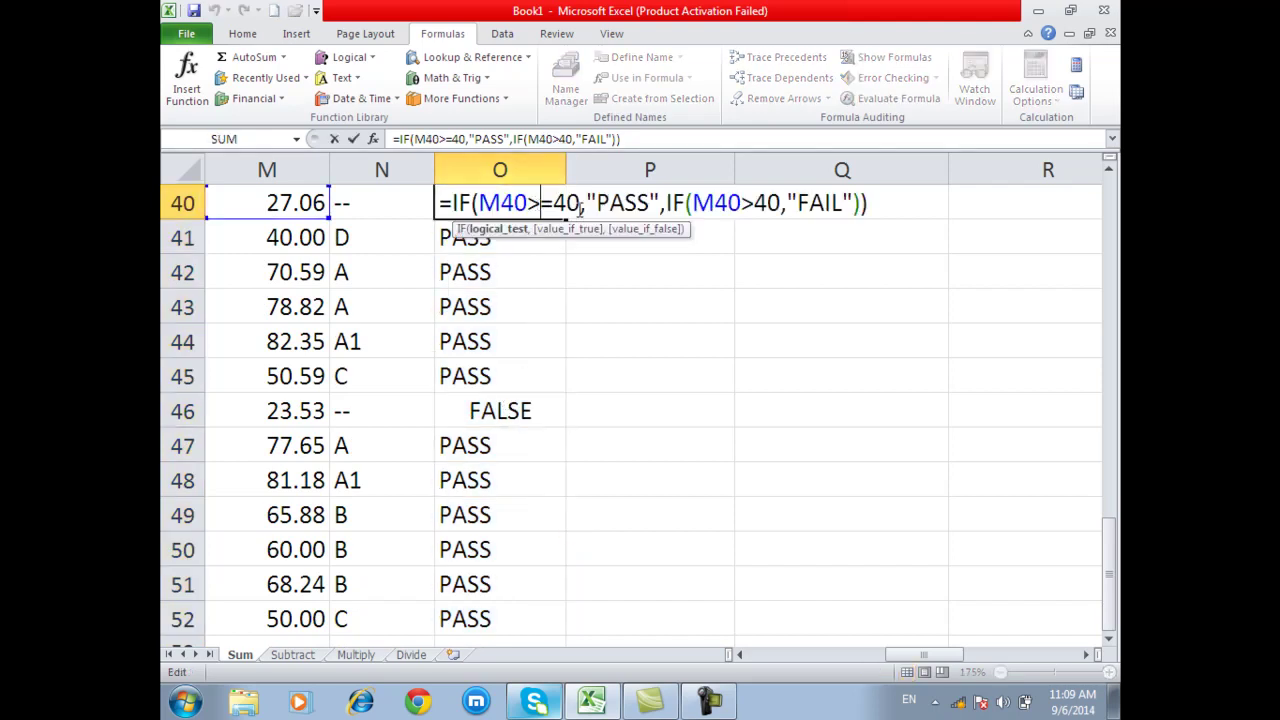
{"action": "left_click", "coordinate": [752, 203]}
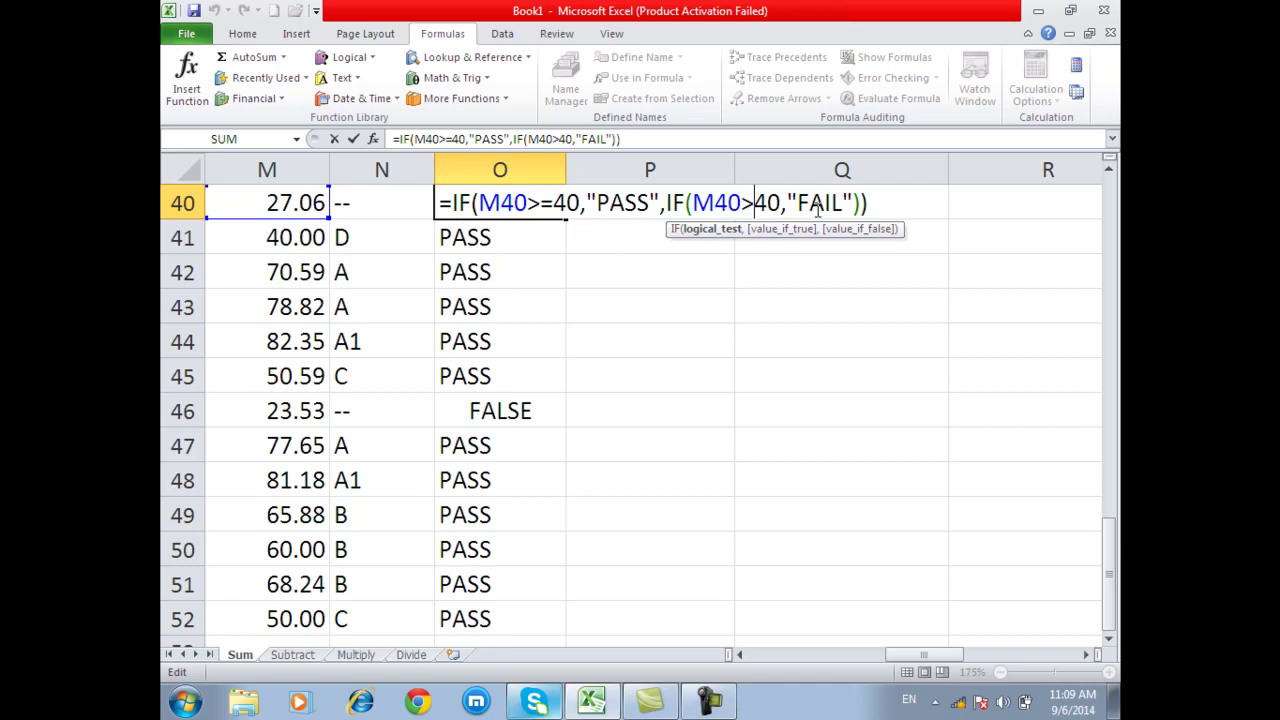
{"action": "key", "text": "BackSpace"}
{"action": "type", "text": "<"}
{"action": "left_click", "coordinate": [894, 207]}
{"action": "key", "text": "Return"}
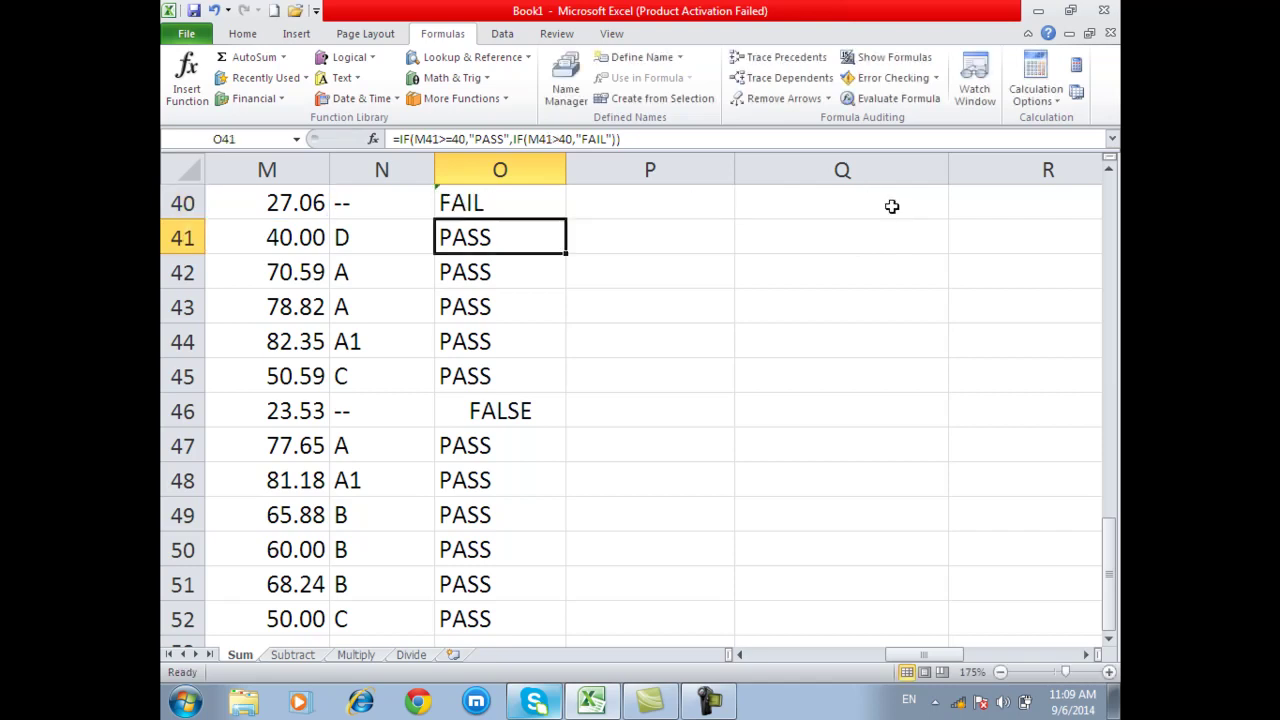
{"action": "left_click", "coordinate": [517, 206]}
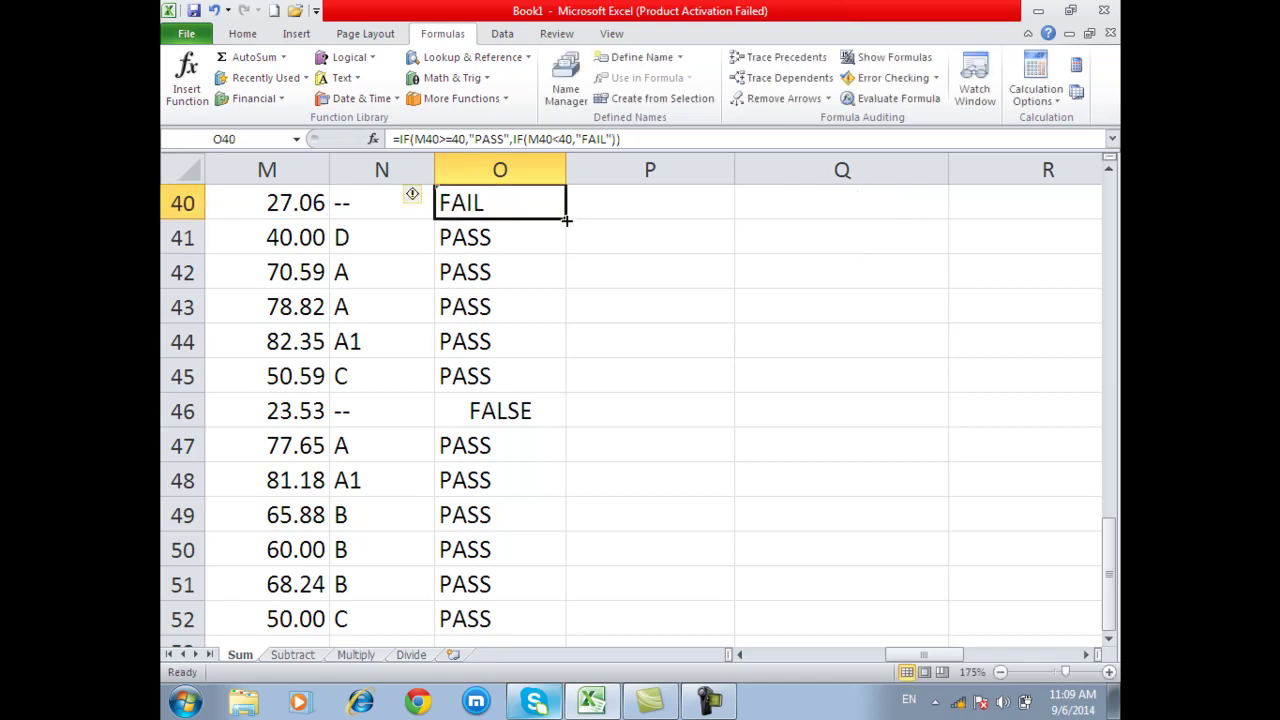
{"action": "double_click", "coordinate": [566, 220]}
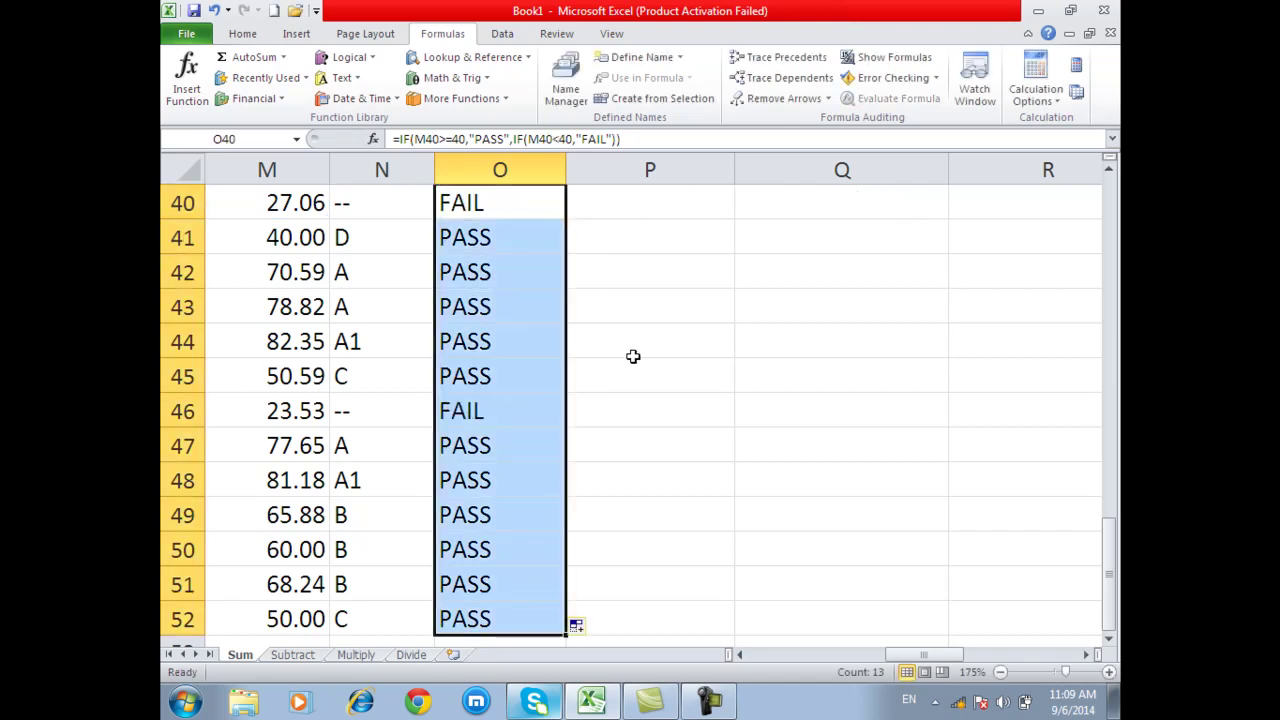
{"action": "scroll", "coordinate": [633, 356], "scroll_direction": "down", "scroll_amount": 1, "text": "ctrl"}
{"action": "scroll", "coordinate": [633, 356], "scroll_direction": "down", "scroll_amount": 1, "text": "ctrl"}
{"action": "scroll", "coordinate": [633, 356], "scroll_direction": "down", "scroll_amount": 1, "text": "ctrl"}
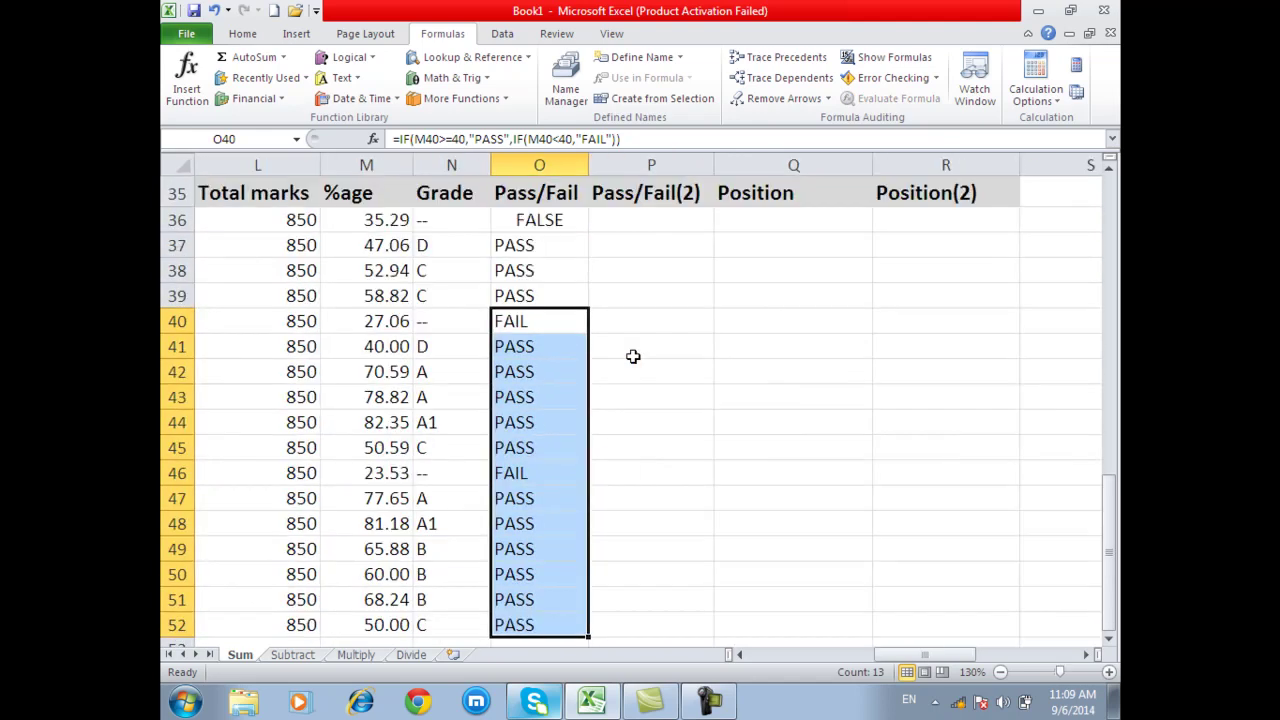
Step: Change O36's second test to M36<40 and fill the corrected formula down to O52
{"action": "left_click", "coordinate": [553, 221]}
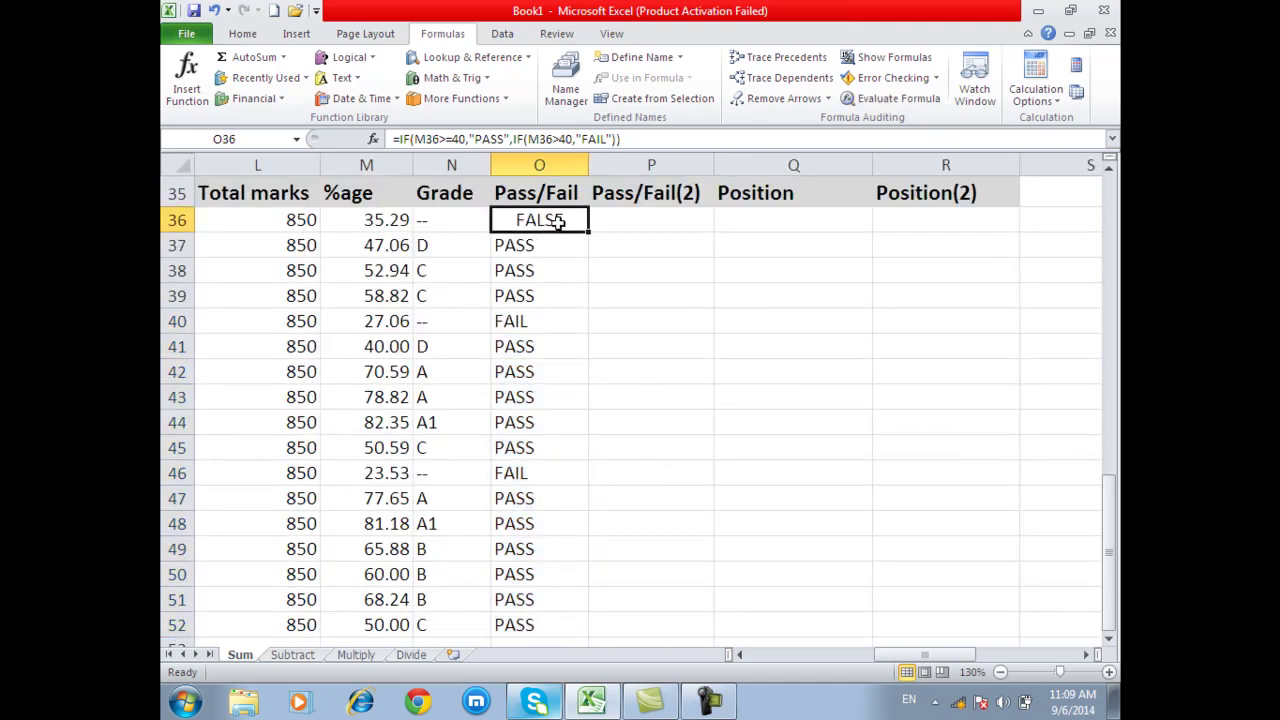
{"action": "double_click", "coordinate": [572, 222]}
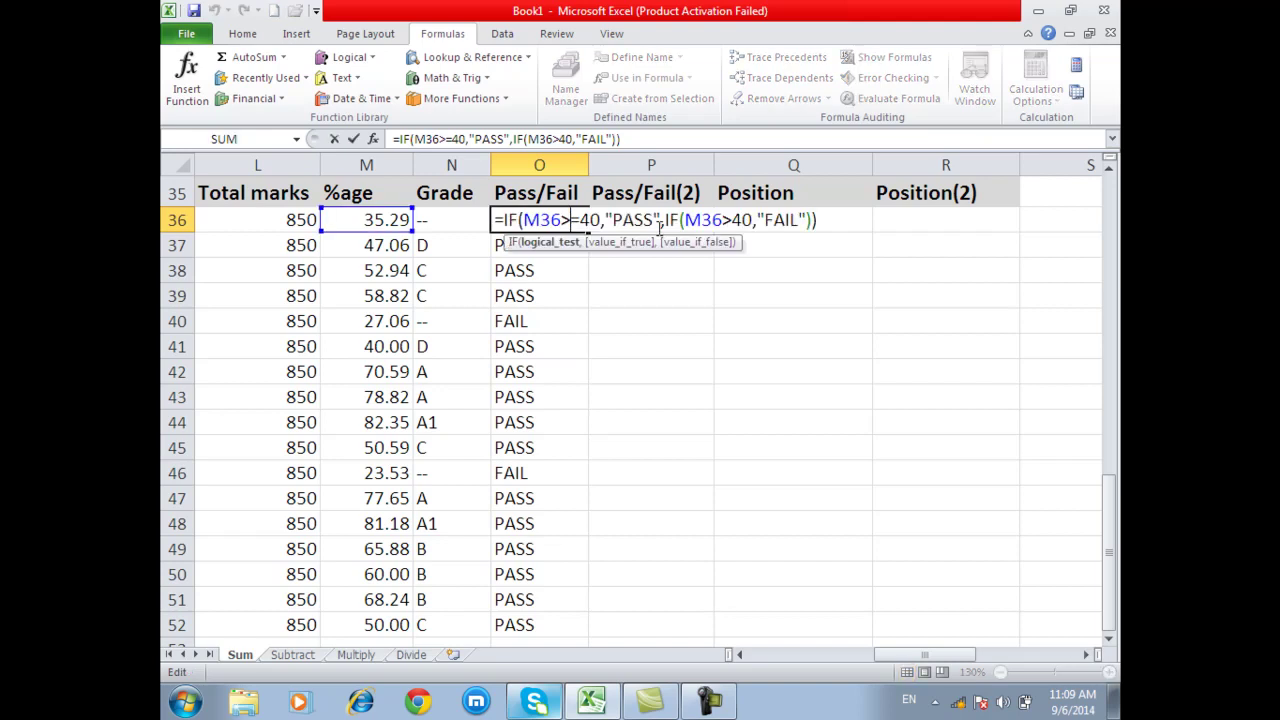
{"action": "left_click", "coordinate": [736, 220]}
{"action": "key", "text": "BackSpace"}
{"action": "type", "text": "<"}
{"action": "key", "text": "Return"}
{"action": "left_click", "coordinate": [578, 220]}
{"action": "double_click", "coordinate": [586, 229]}
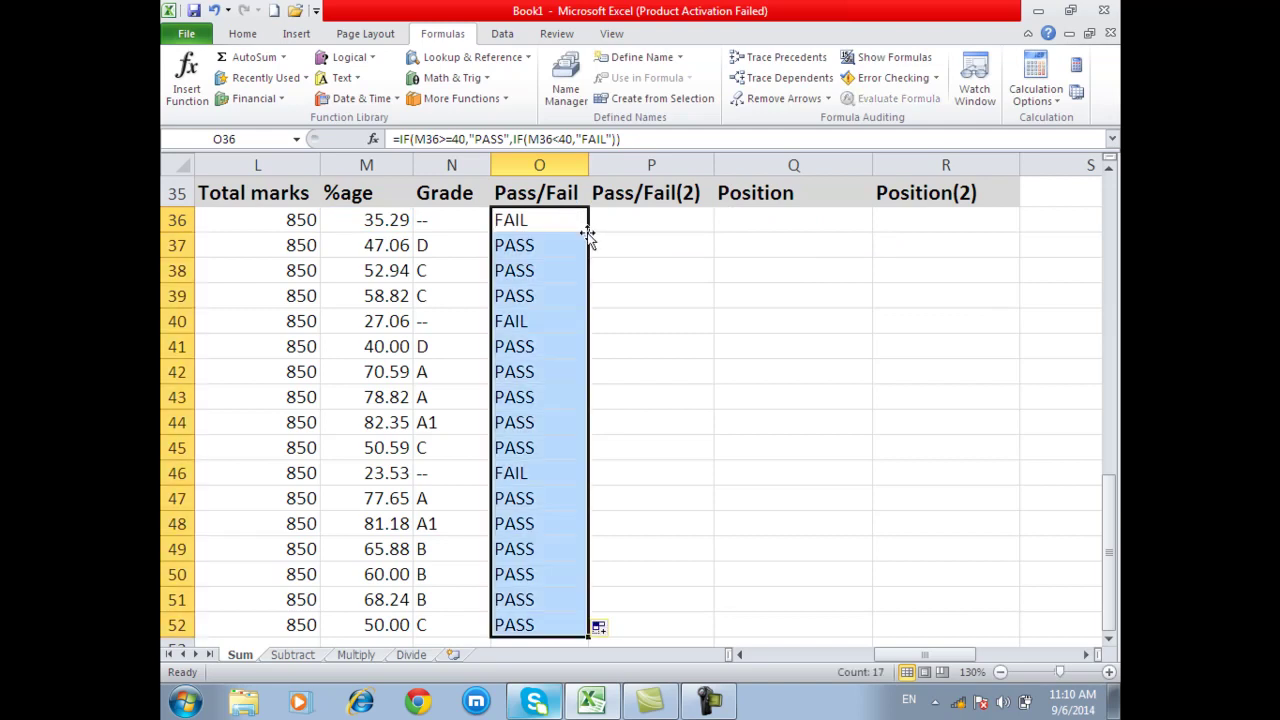
{"action": "left_click", "coordinate": [673, 339]}
Step: Shade the three FAIL cells O36, O40 and O46 with a fill colour
{"action": "left_click", "coordinate": [542, 222]}
{"action": "left_click", "coordinate": [534, 321]}
{"action": "left_click", "coordinate": [539, 476]}
{"action": "left_click", "coordinate": [540, 321], "text": "ctrl"}
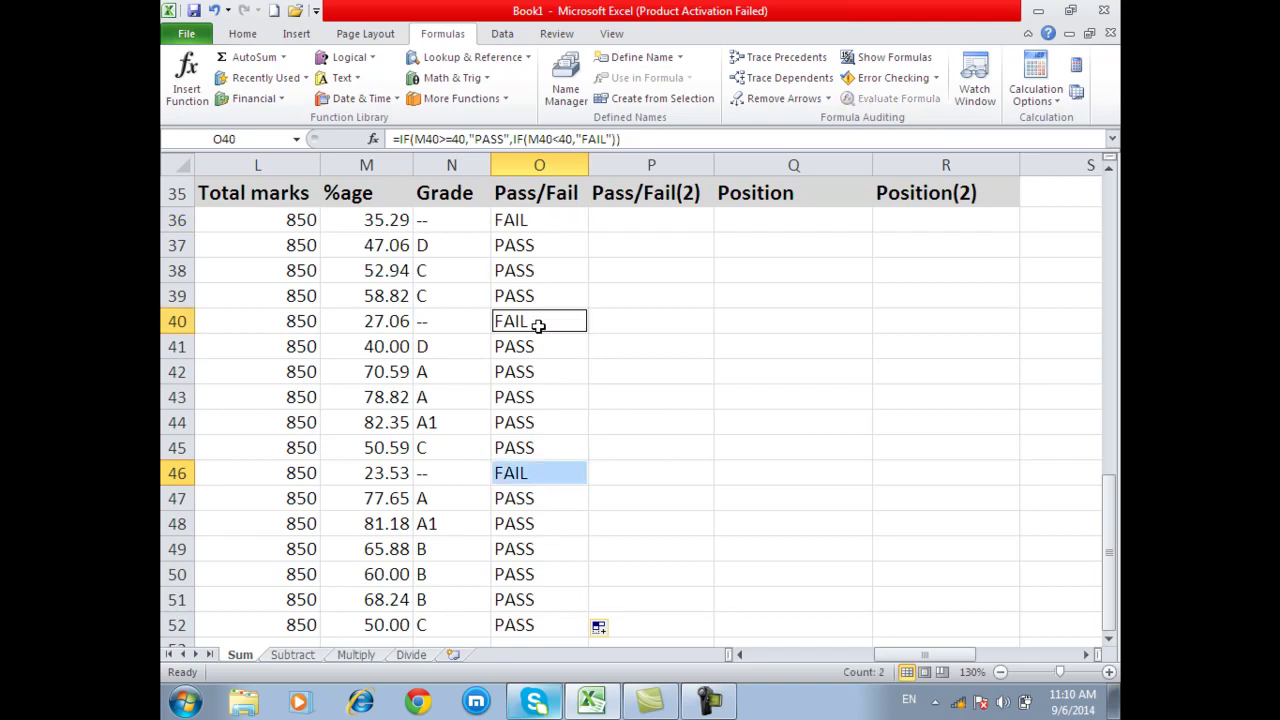
{"action": "left_click", "coordinate": [544, 222], "text": "ctrl"}
{"action": "left_click", "coordinate": [242, 33]}
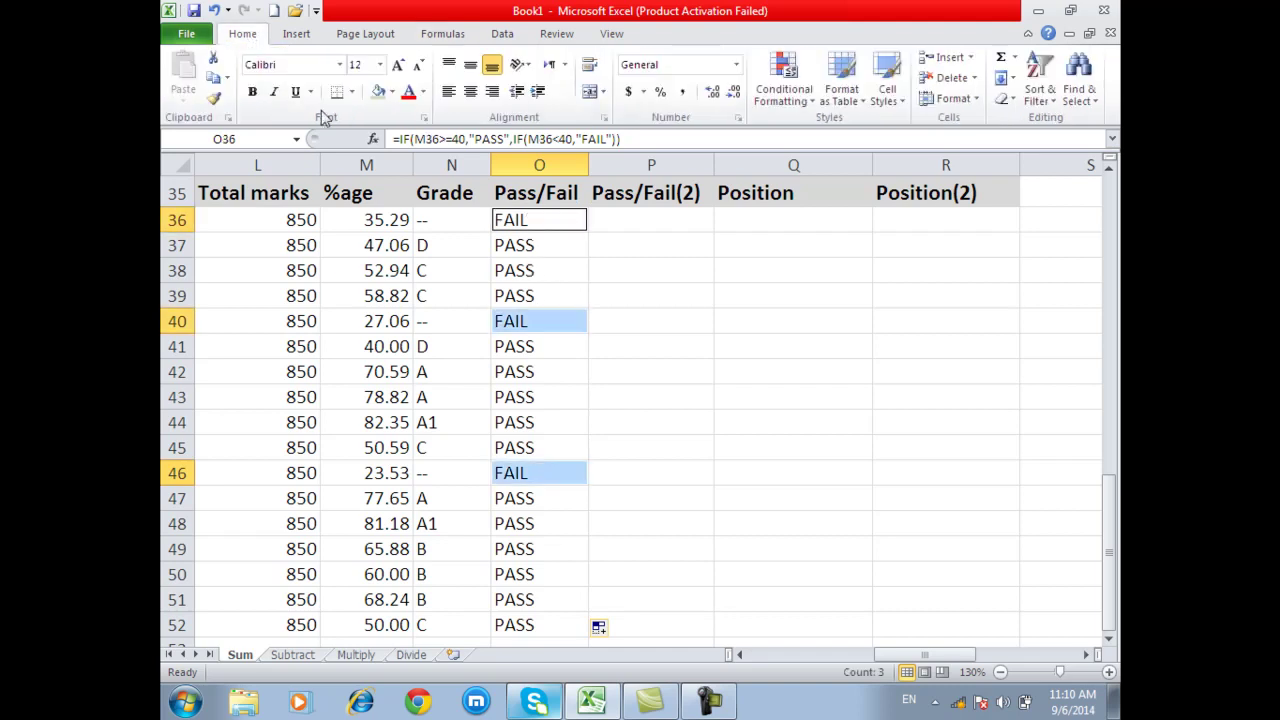
{"action": "left_click", "coordinate": [380, 93]}
{"action": "left_click", "coordinate": [684, 290]}
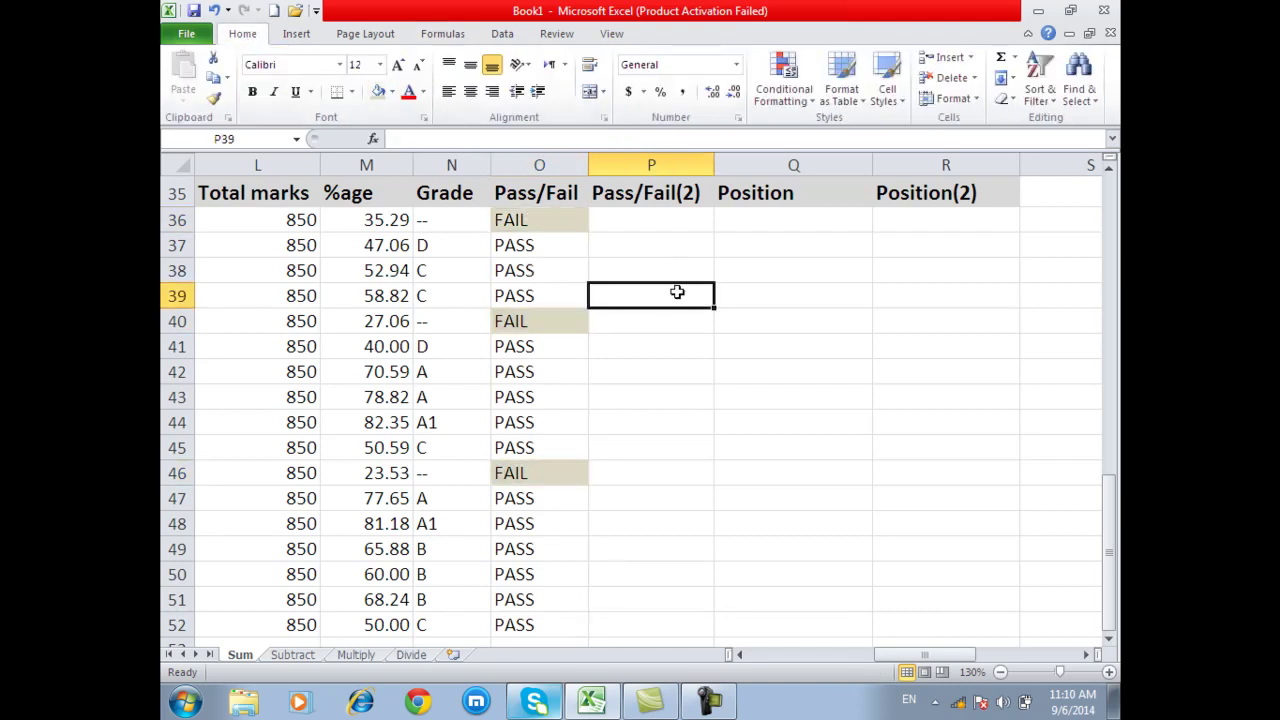
Step: Locate the Pass/Fail(2) column and review the existing O36 Pass/Fail formula
{"action": "scroll", "coordinate": [692, 388], "scroll_direction": "down", "scroll_amount": 2}
{"action": "scroll", "coordinate": [692, 388], "scroll_direction": "up", "scroll_amount": 3}
{"action": "scroll", "coordinate": [698, 408], "scroll_direction": "down", "scroll_amount": 1}
{"action": "scroll", "coordinate": [692, 189], "scroll_direction": "up", "scroll_amount": 1}
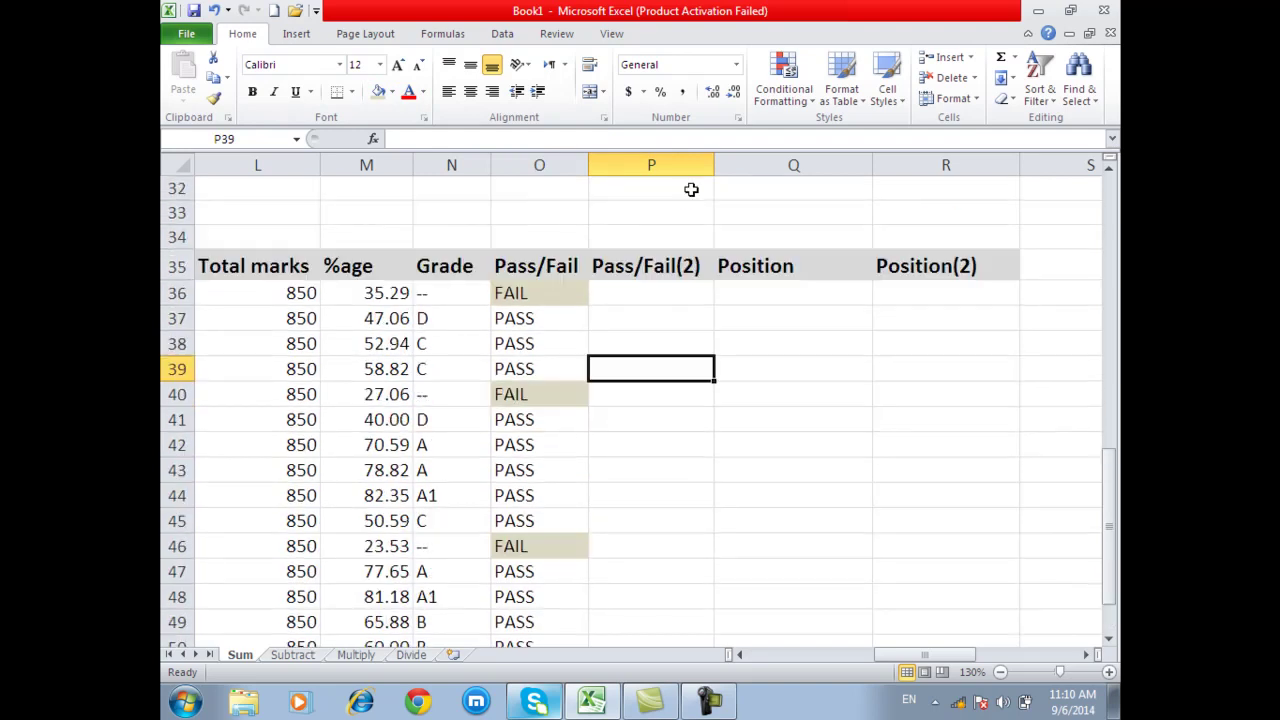
{"action": "scroll", "coordinate": [694, 200], "scroll_direction": "up", "scroll_amount": 1, "text": "ctrl"}
{"action": "scroll", "coordinate": [748, 232], "scroll_direction": "up", "scroll_amount": 1, "text": "ctrl"}
{"action": "left_click", "coordinate": [657, 262]}
{"action": "scroll", "coordinate": [697, 249], "scroll_direction": "up", "scroll_amount": 1, "text": "ctrl"}
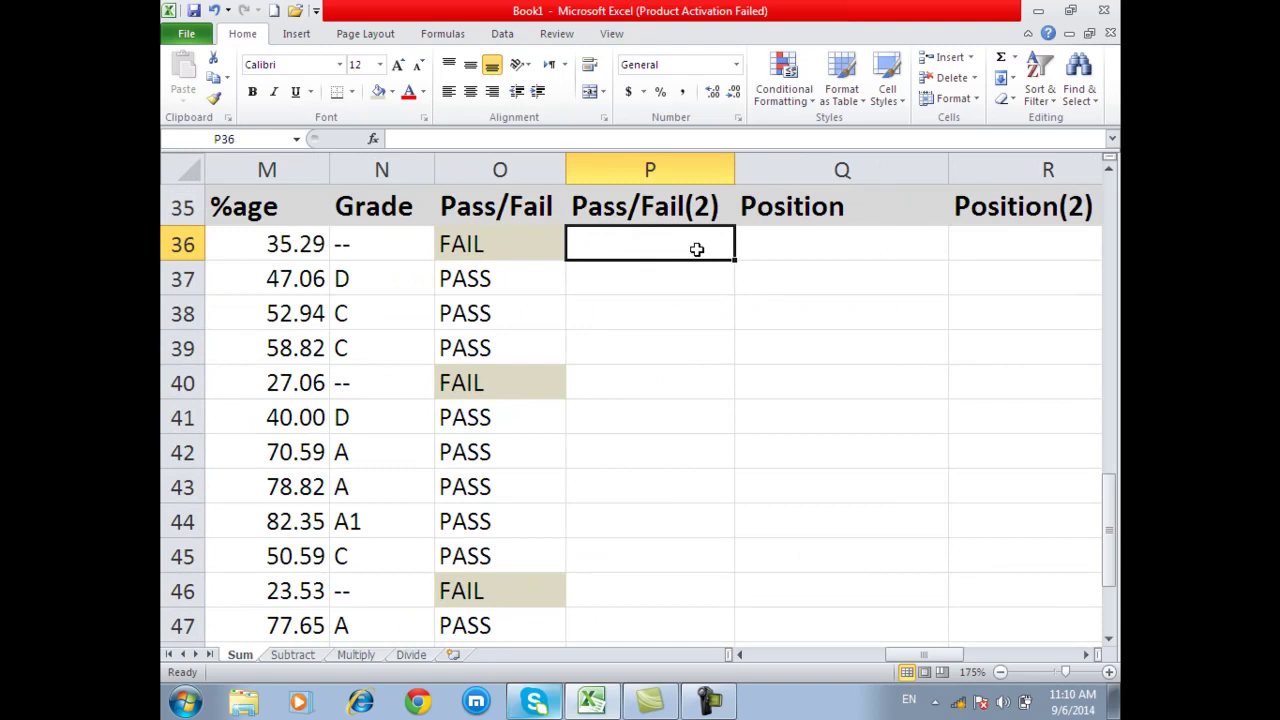
{"action": "scroll", "coordinate": [717, 240], "scroll_direction": "up", "scroll_amount": 2}
{"action": "scroll", "coordinate": [724, 300], "scroll_direction": "down", "scroll_amount": 1}
{"action": "scroll", "coordinate": [725, 304], "scroll_direction": "up", "scroll_amount": 1, "text": "ctrl"}
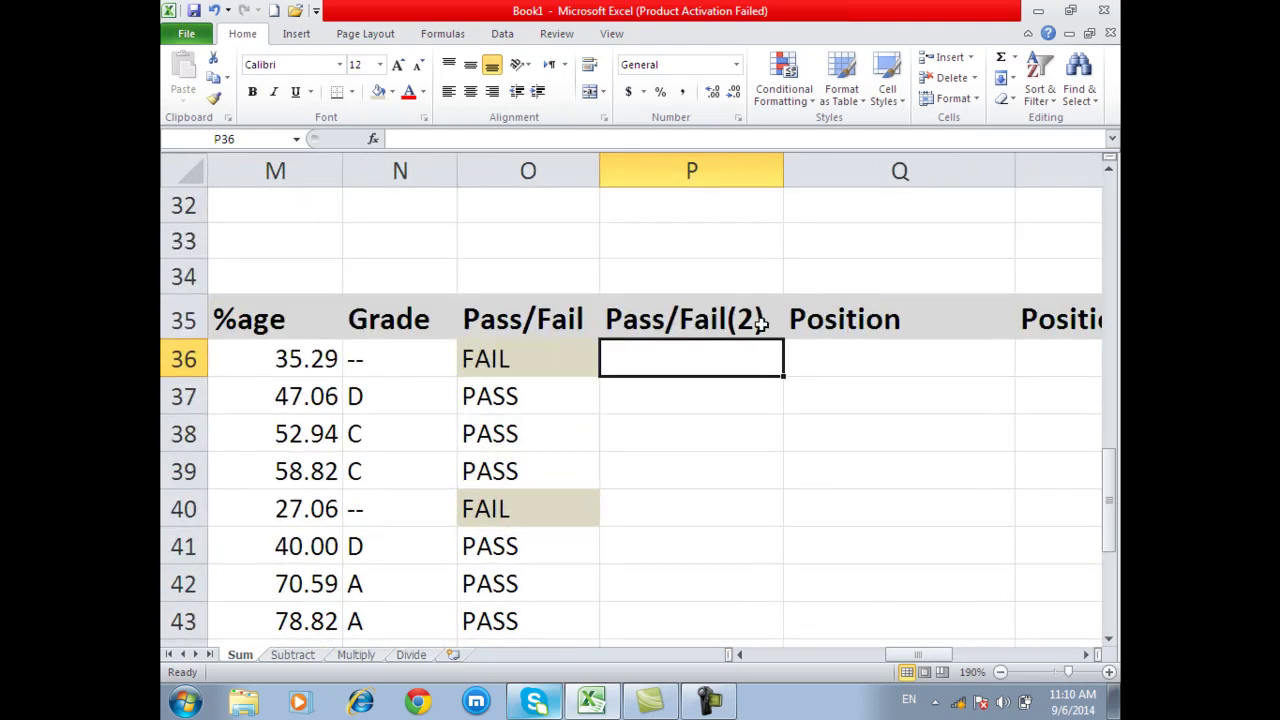
{"action": "left_click", "coordinate": [560, 362]}
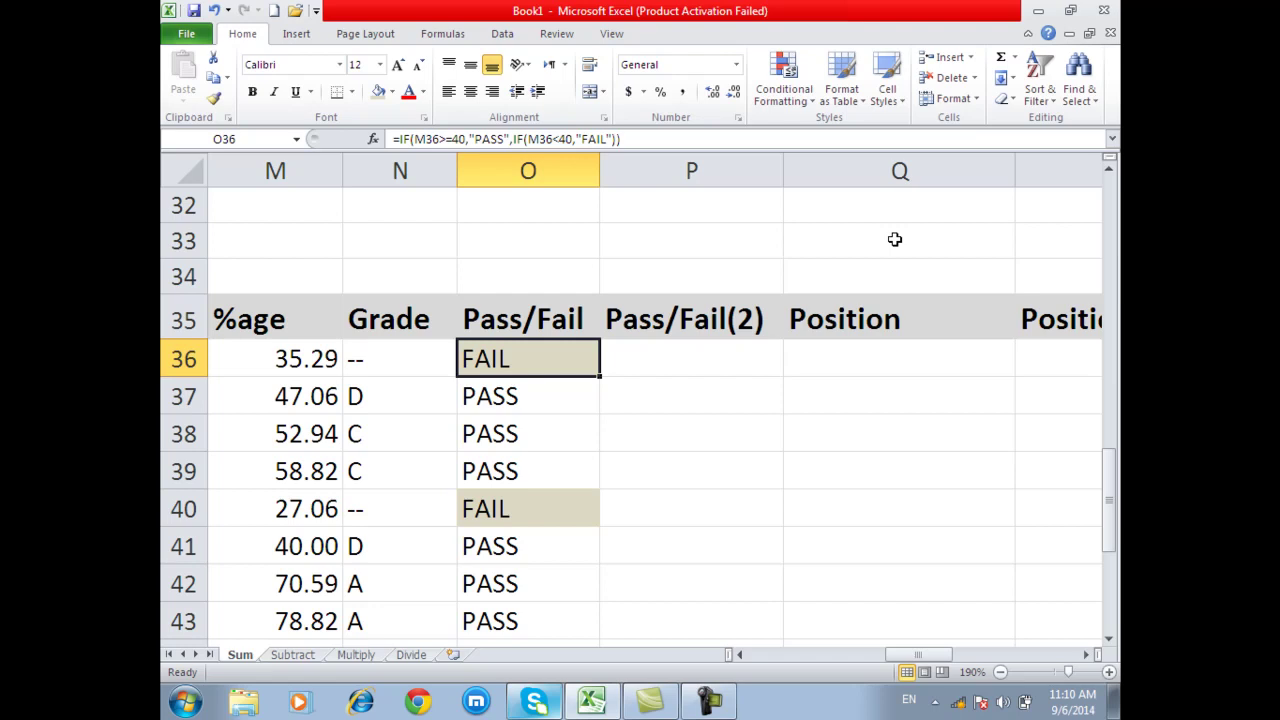
Step: Type =IF(M36>=40,"PASS","FAIL") into P36
{"action": "key", "text": "Right"}
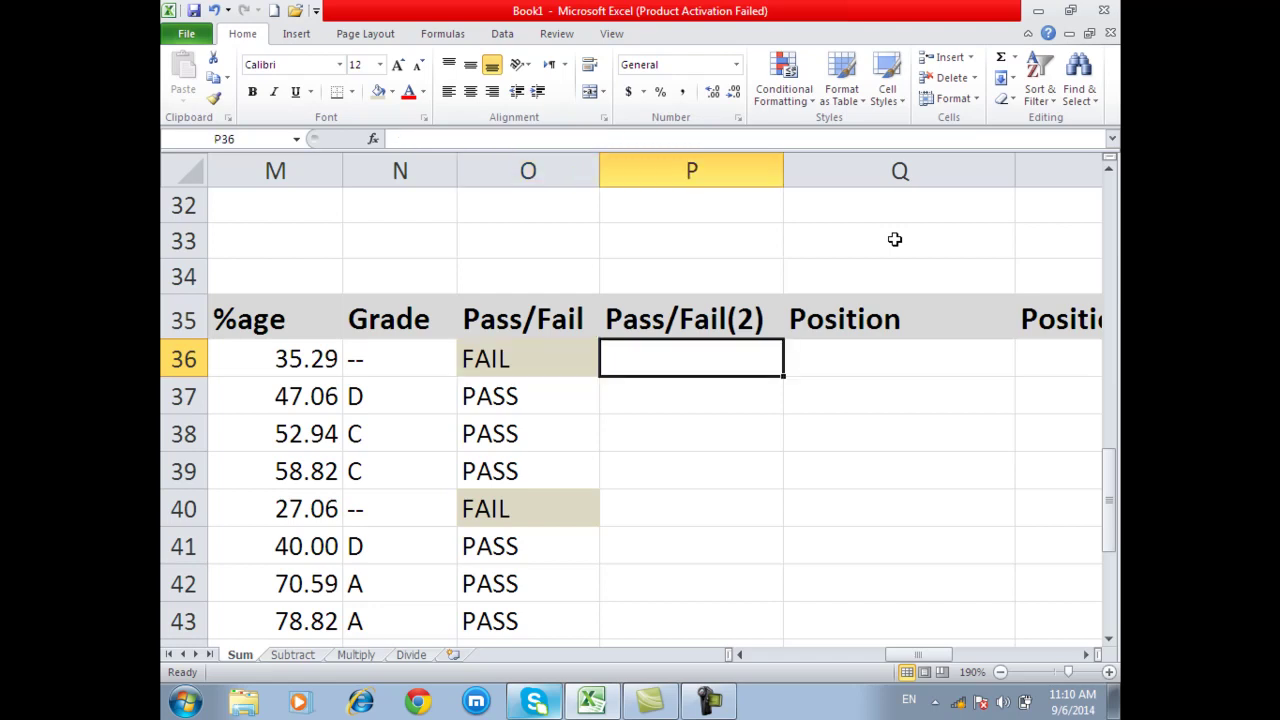
{"action": "type", "text": "=if("}
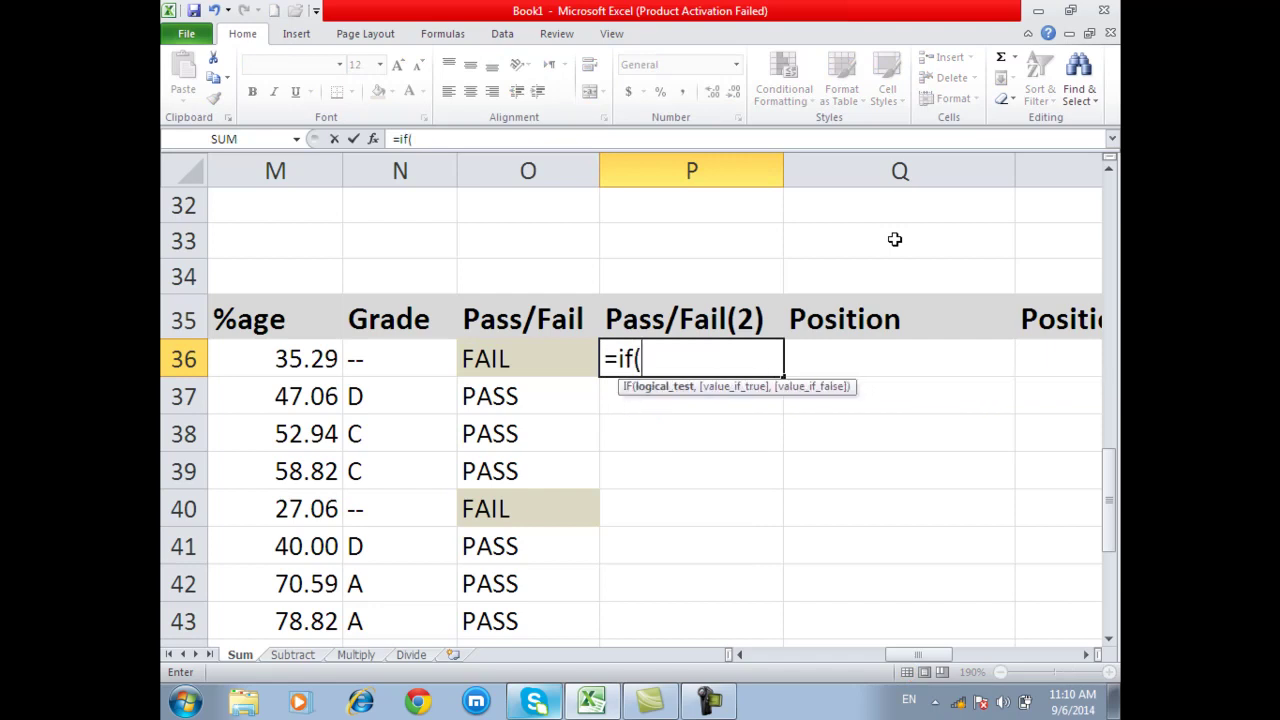
{"action": "left_click", "coordinate": [278, 364]}
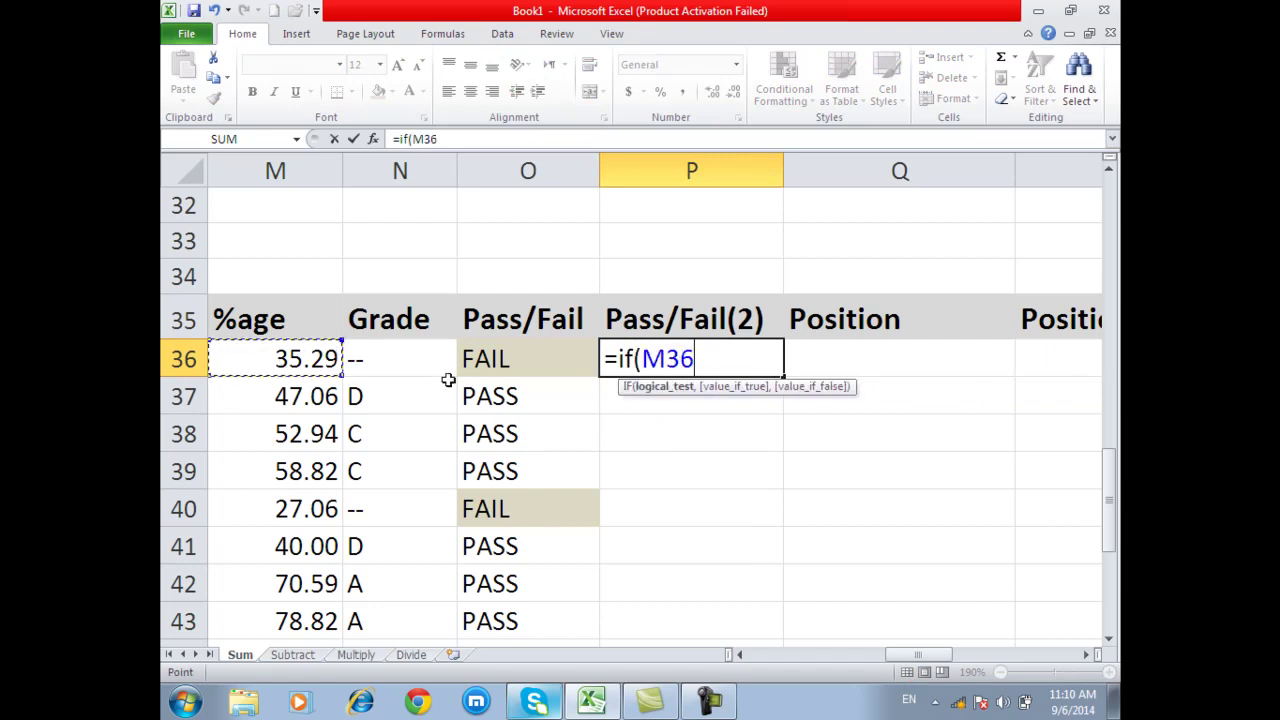
{"action": "type", "text": ">=40,\"P"}
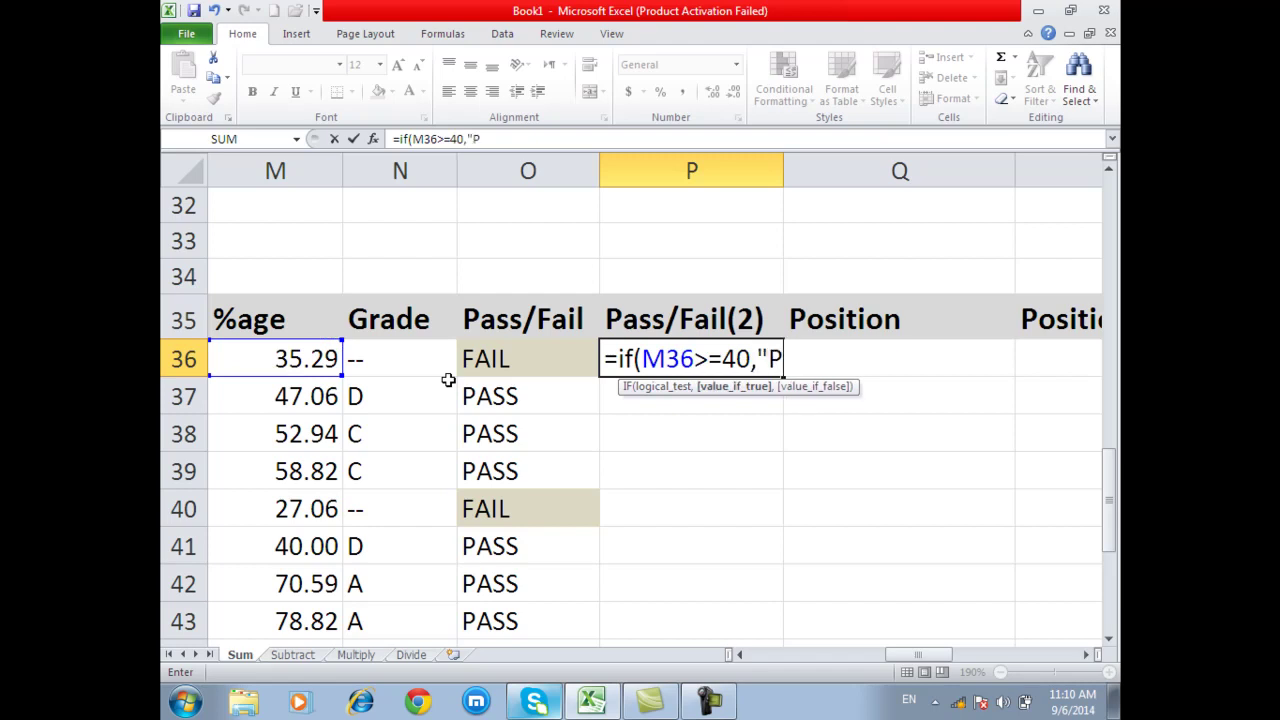
{"action": "type", "text": "ASS\","}
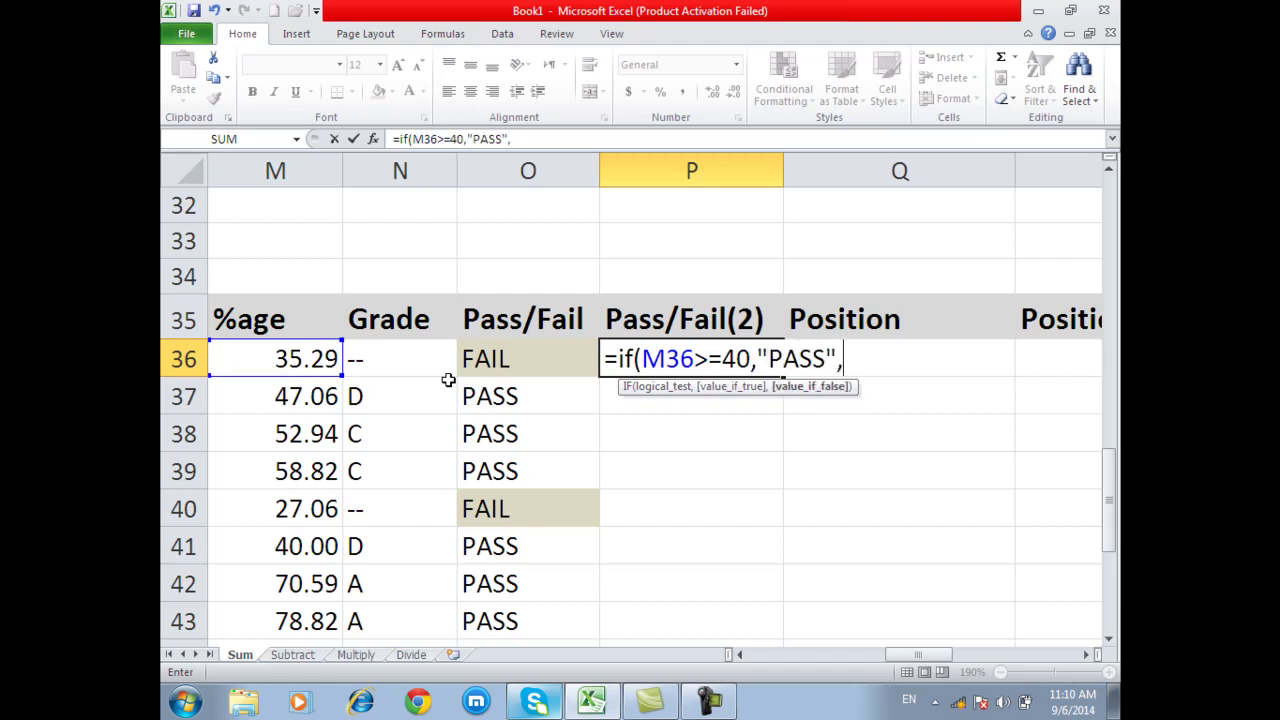
{"action": "type", "text": "\"FAIL"}
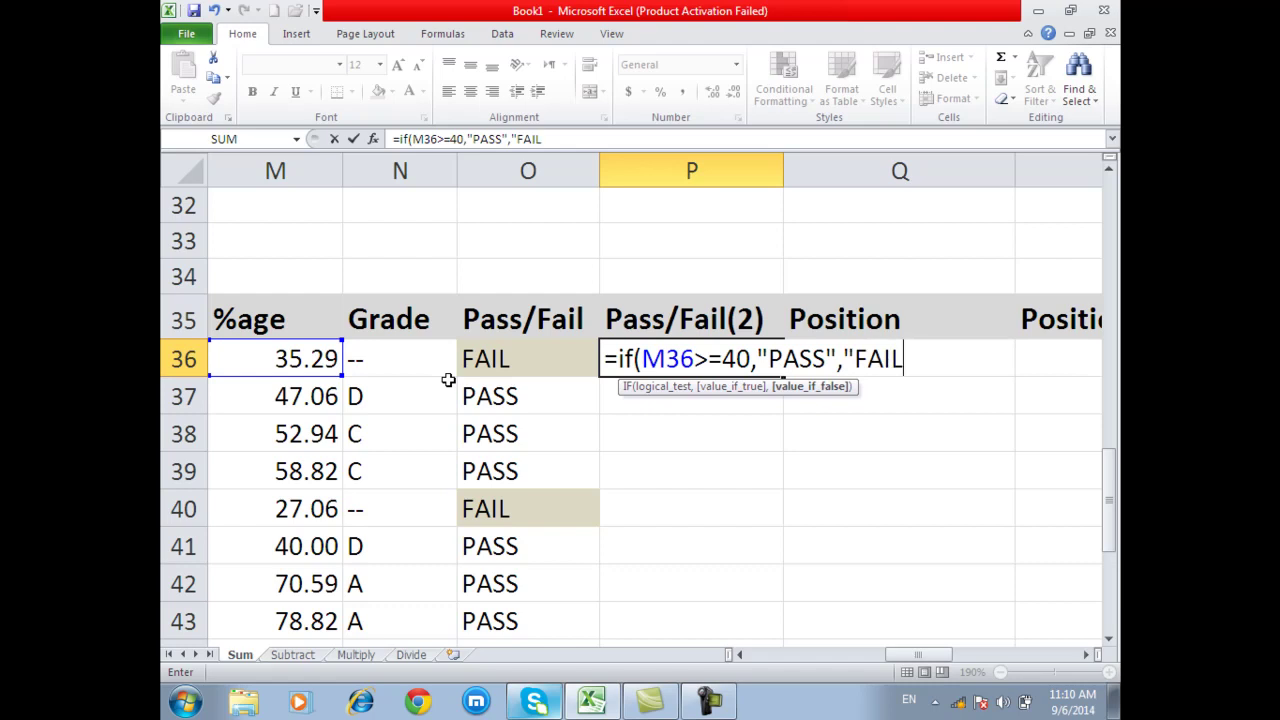
{"action": "type", "text": "\""}
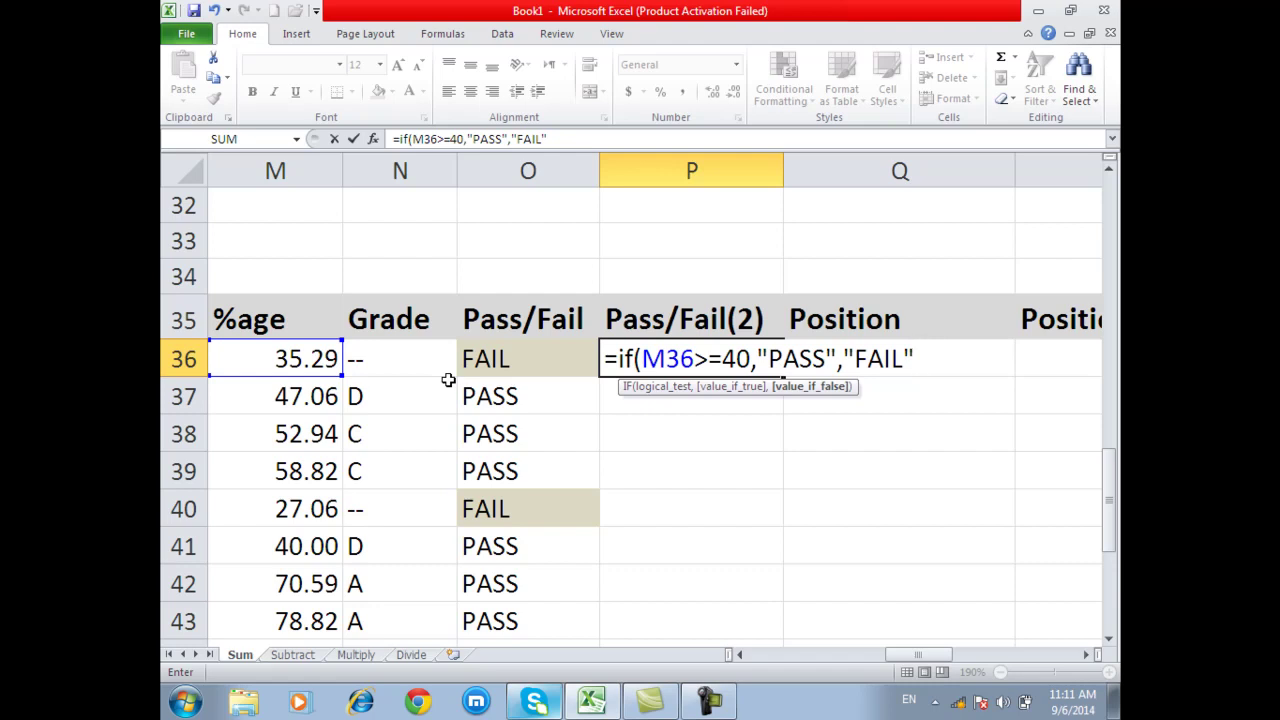
Step: Finish the PASS/FAIL IF formula in P36 and copy it down column P to row 52
{"action": "type", "text": ")"}
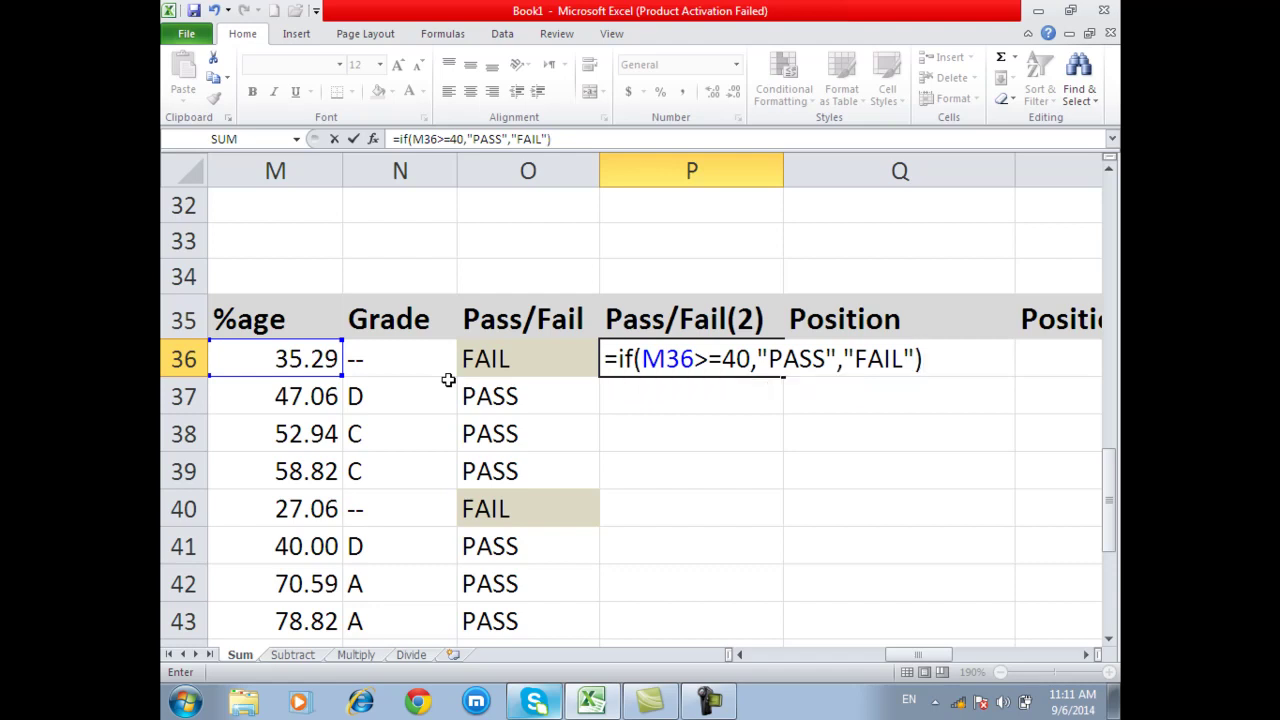
{"action": "key", "text": "Return"}
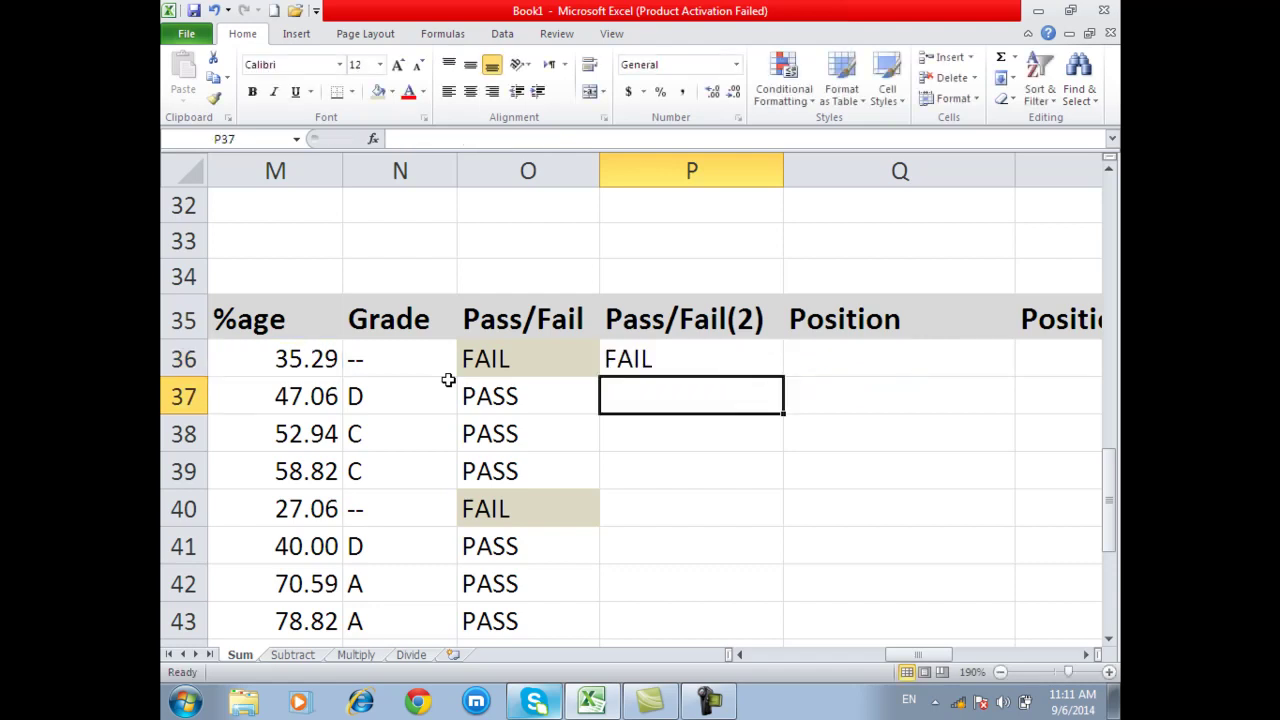
{"action": "left_click", "coordinate": [715, 368]}
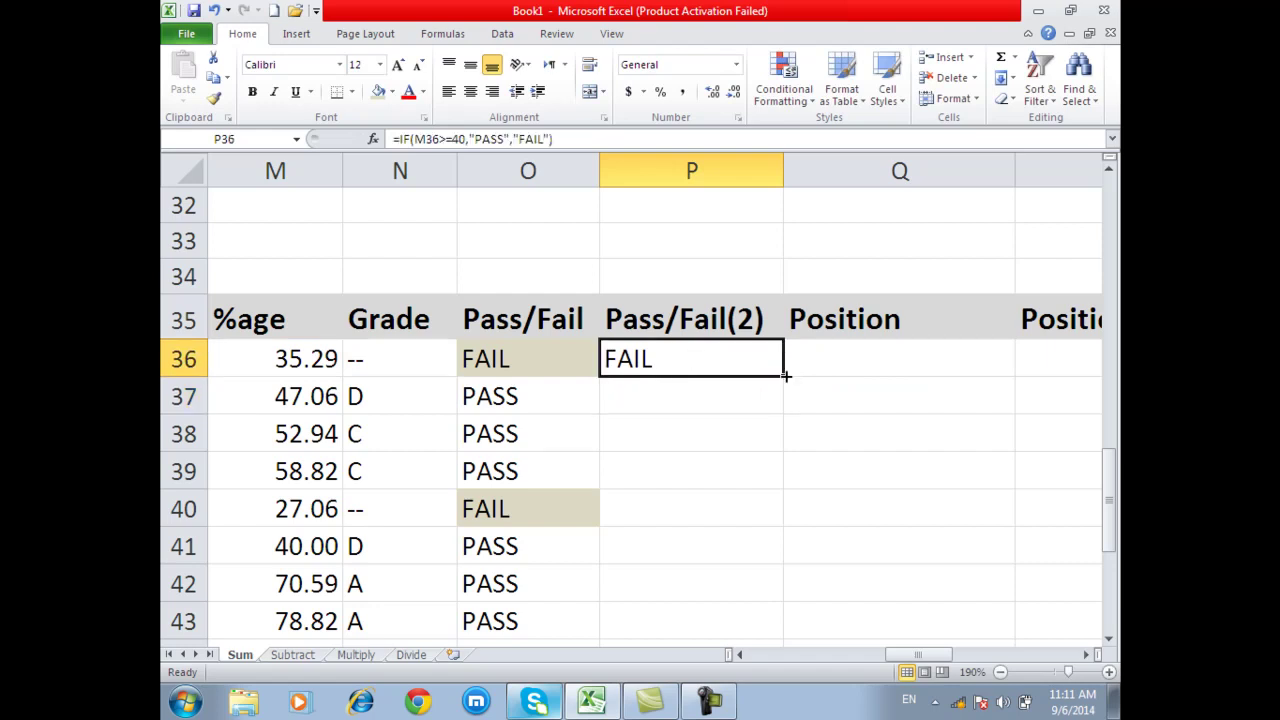
{"action": "double_click", "coordinate": [788, 371]}
Step: Shade the FAIL results in P36, P40 and P46 with the tan fill colour
{"action": "left_click", "coordinate": [715, 364]}
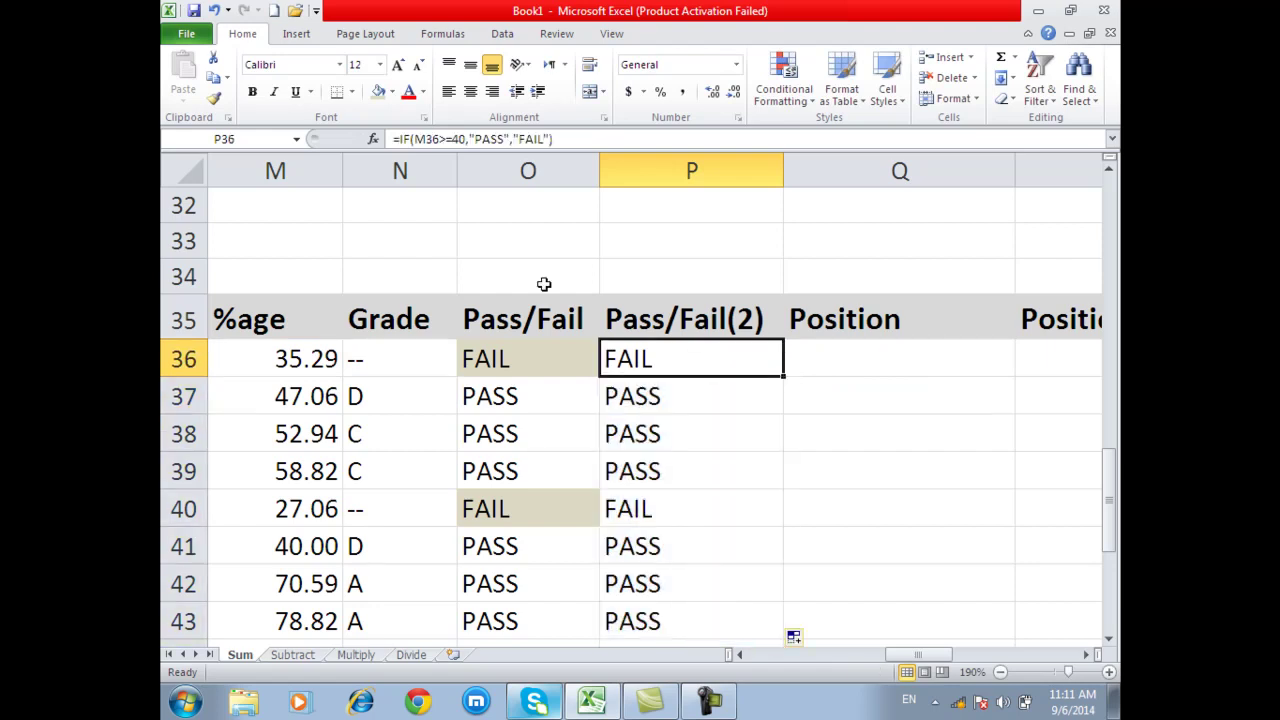
{"action": "left_click", "coordinate": [378, 91]}
{"action": "left_click", "coordinate": [670, 512]}
{"action": "left_click", "coordinate": [391, 95]}
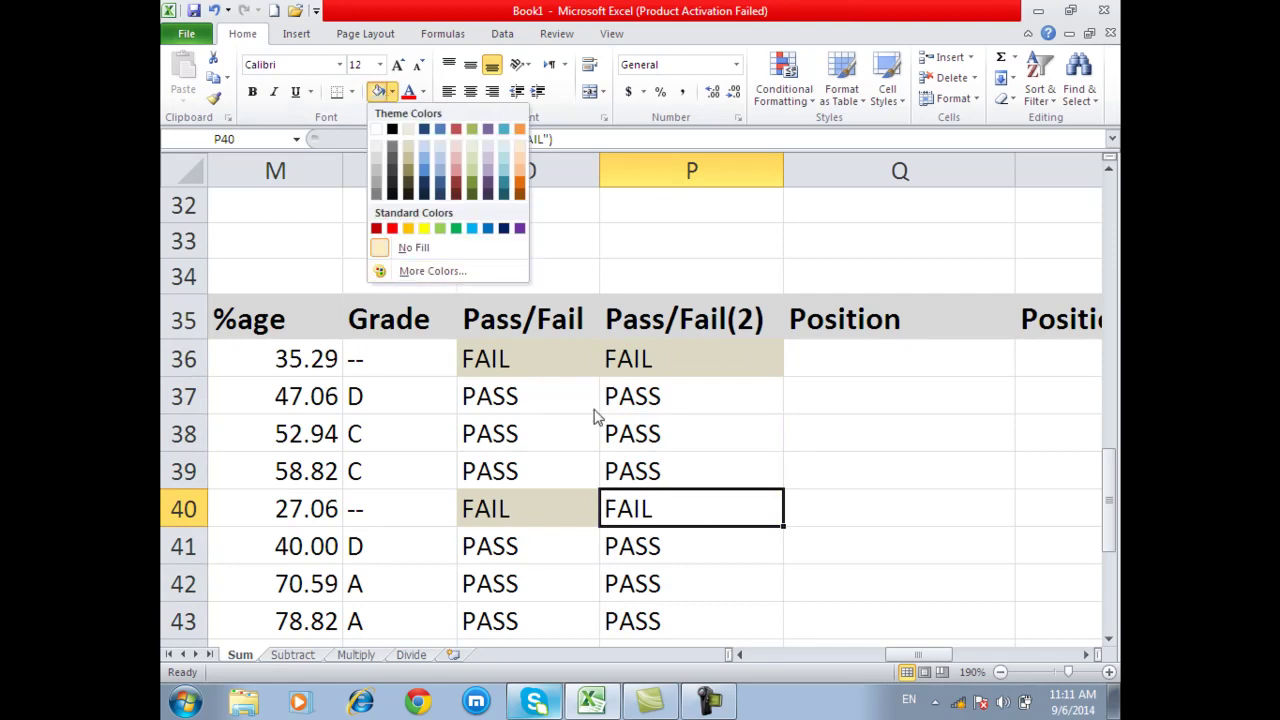
{"action": "left_click", "coordinate": [375, 92]}
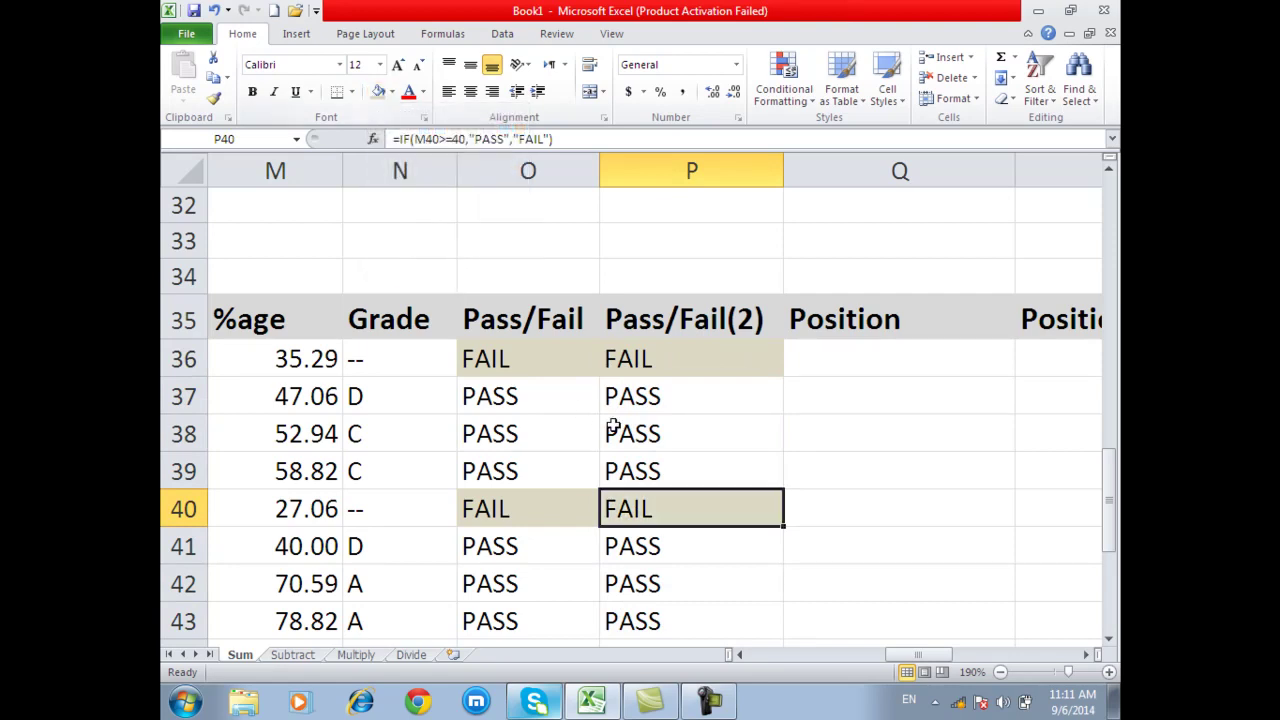
{"action": "scroll", "coordinate": [609, 430], "scroll_direction": "down", "scroll_amount": 5}
{"action": "scroll", "coordinate": [610, 470], "scroll_direction": "up", "scroll_amount": 2}
{"action": "left_click", "coordinate": [709, 396]}
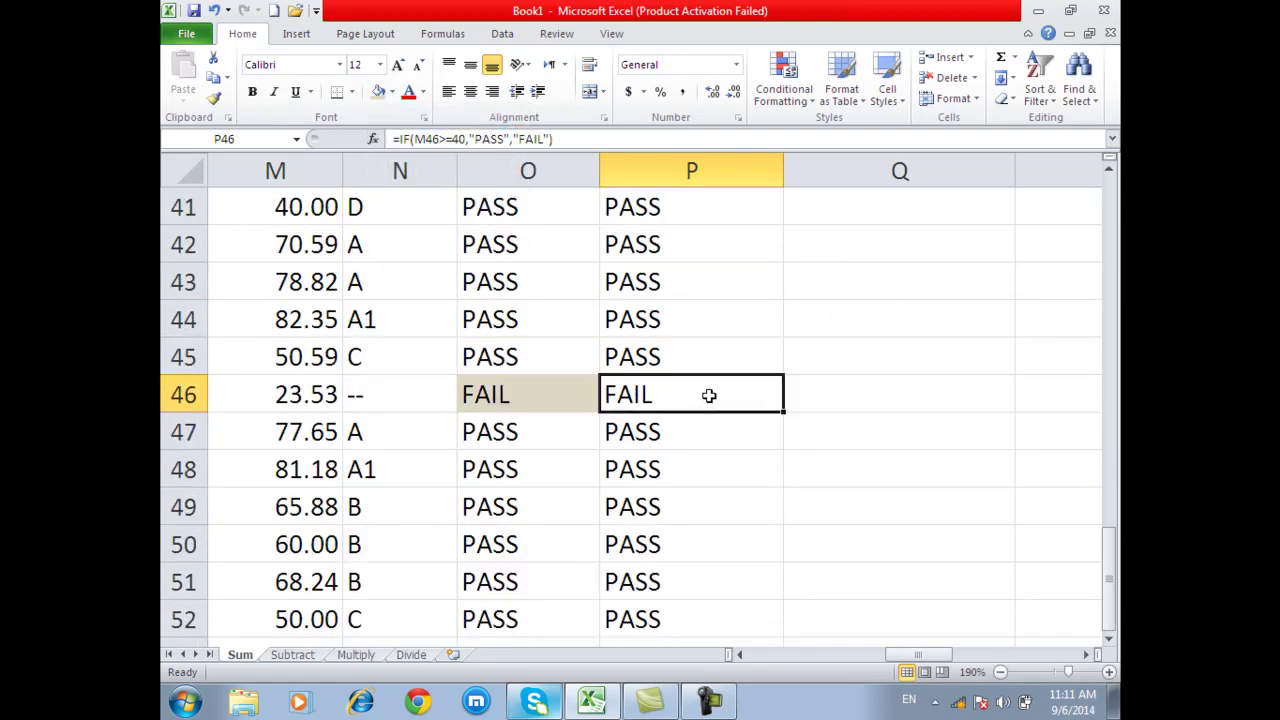
{"action": "left_click", "coordinate": [378, 91]}
{"action": "left_click", "coordinate": [740, 355]}
{"action": "scroll", "coordinate": [736, 398], "scroll_direction": "up", "scroll_amount": 4}
{"action": "scroll", "coordinate": [736, 398], "scroll_direction": "down", "scroll_amount": 2}
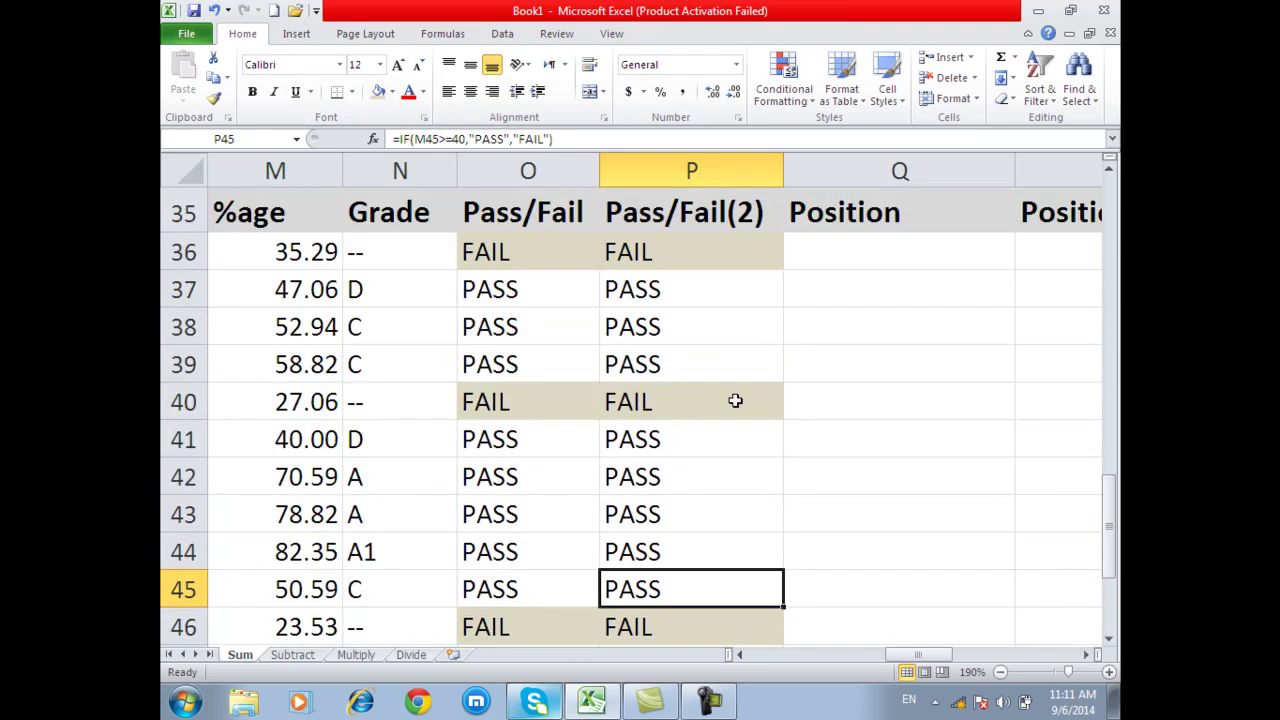
{"action": "scroll", "coordinate": [736, 398], "scroll_direction": "down", "scroll_amount": 1, "text": "ctrl"}
{"action": "scroll", "coordinate": [736, 400], "scroll_direction": "down", "scroll_amount": 1, "text": "ctrl"}
{"action": "scroll", "coordinate": [735, 404], "scroll_direction": "down", "scroll_amount": 2, "text": "ctrl"}
{"action": "scroll", "coordinate": [735, 406], "scroll_direction": "down", "scroll_amount": 1}
{"action": "scroll", "coordinate": [735, 408], "scroll_direction": "down", "scroll_amount": 1, "text": "ctrl"}
{"action": "scroll", "coordinate": [734, 410], "scroll_direction": "down", "scroll_amount": 1, "text": "ctrl"}
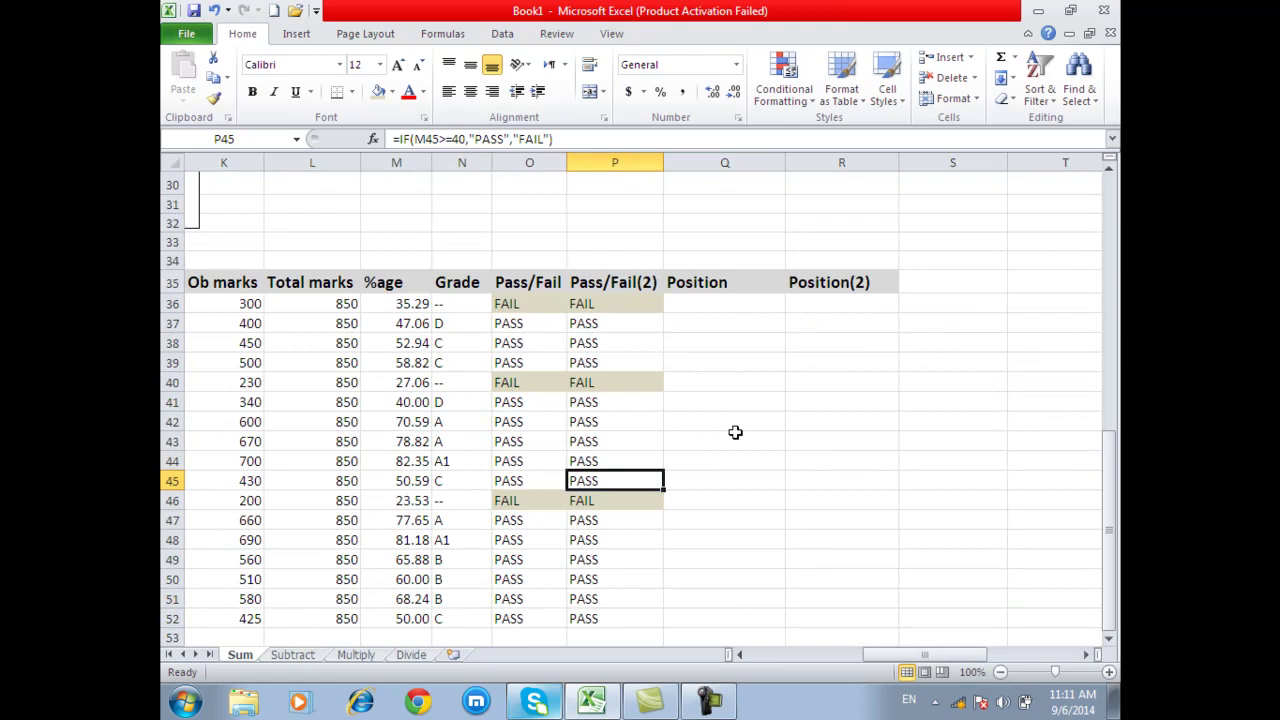
Step: Enter =RANK(M36,$M$36:$M$52) in Q36 to rank the first student's %age
{"action": "left_click", "coordinate": [741, 306]}
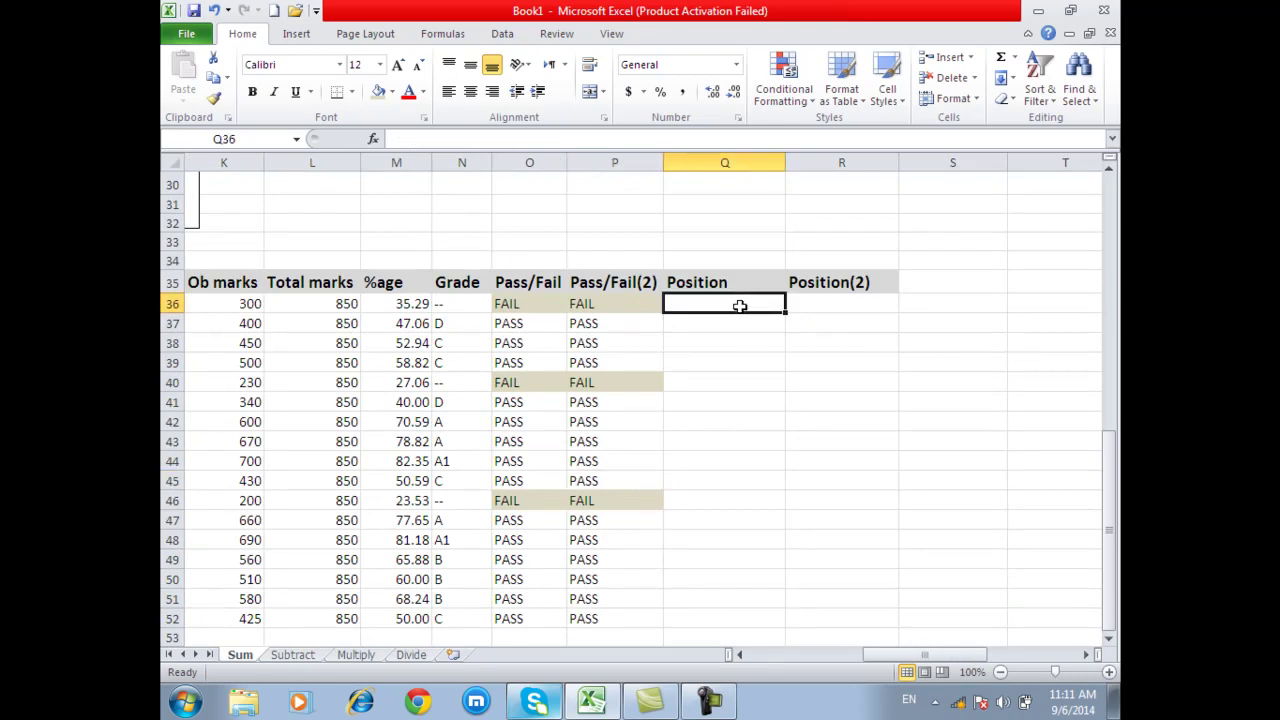
{"action": "scroll", "coordinate": [740, 306], "scroll_direction": "up", "scroll_amount": 1, "text": "ctrl"}
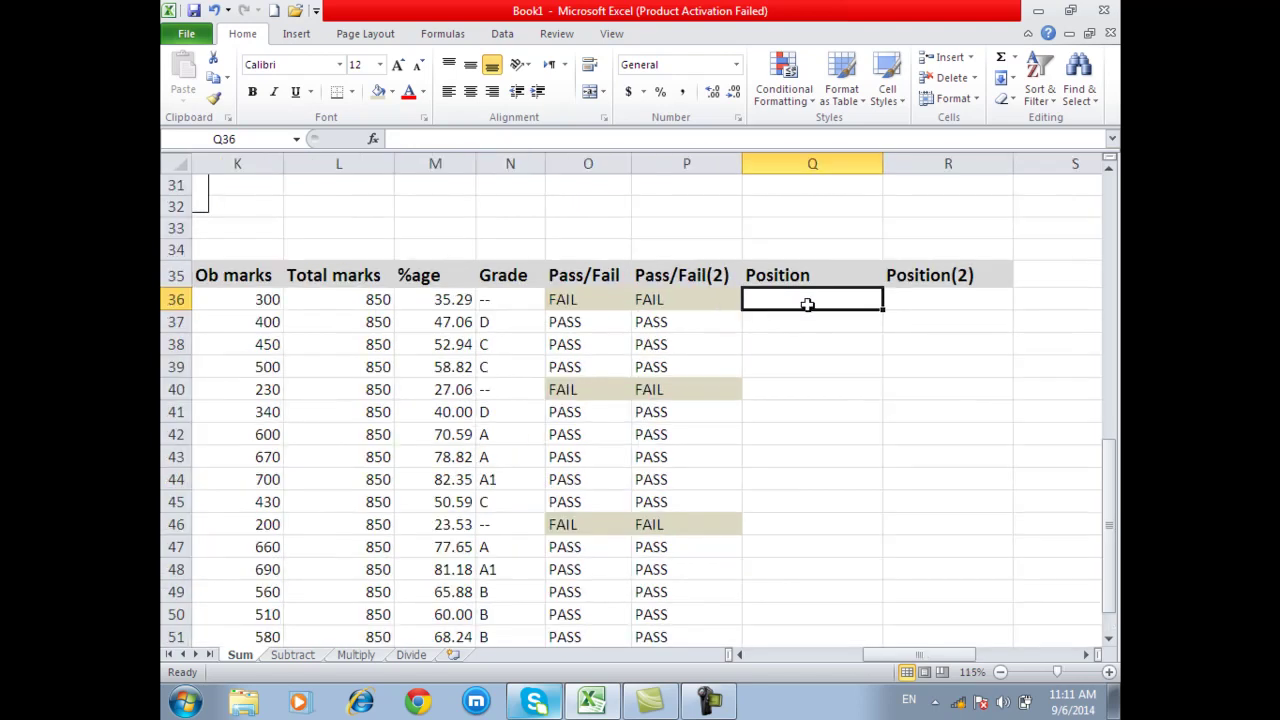
{"action": "scroll", "coordinate": [806, 300], "scroll_direction": "up", "scroll_amount": 2, "text": "ctrl"}
{"action": "scroll", "coordinate": [857, 289], "scroll_direction": "up", "scroll_amount": 1, "text": "ctrl"}
{"action": "scroll", "coordinate": [914, 280], "scroll_direction": "up", "scroll_amount": 1, "text": "ctrl"}
{"action": "scroll", "coordinate": [930, 300], "scroll_direction": "up", "scroll_amount": 1}
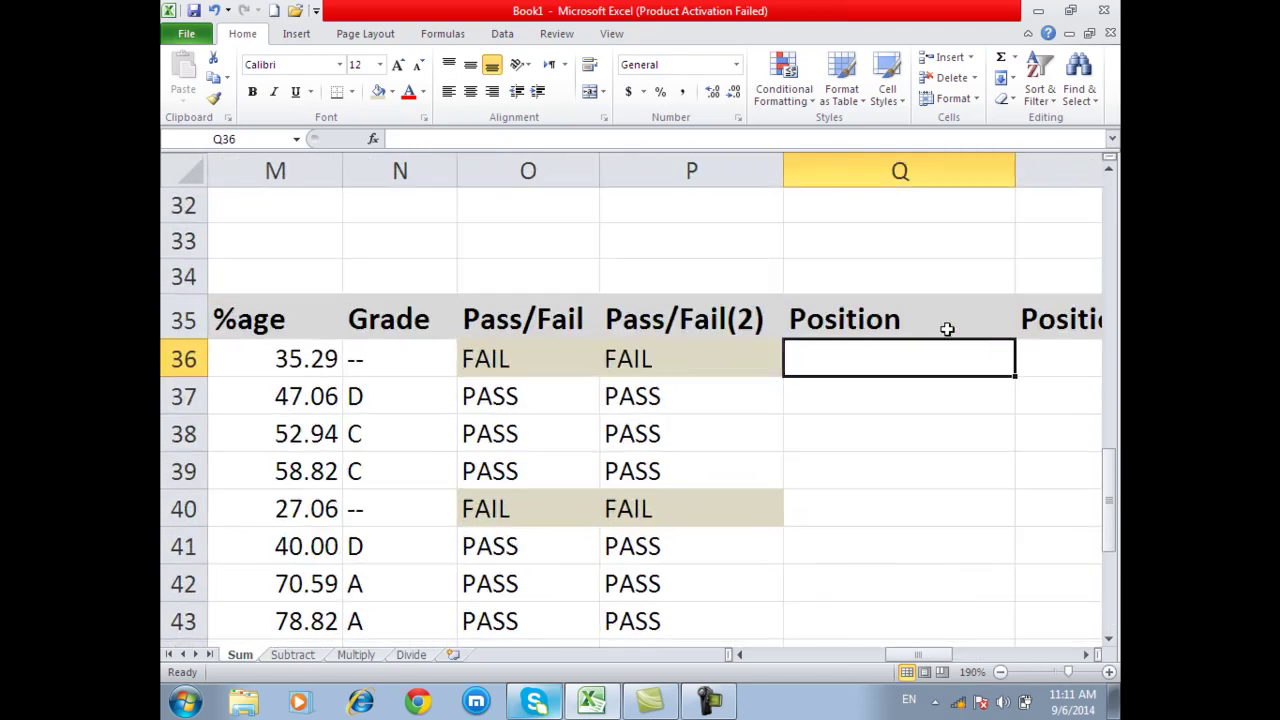
{"action": "scroll", "coordinate": [933, 662], "scroll_direction": "up", "scroll_amount": 1, "text": "ctrl"}
{"action": "left_click_drag", "start_coordinate": [933, 662], "coordinate": [943, 640]}
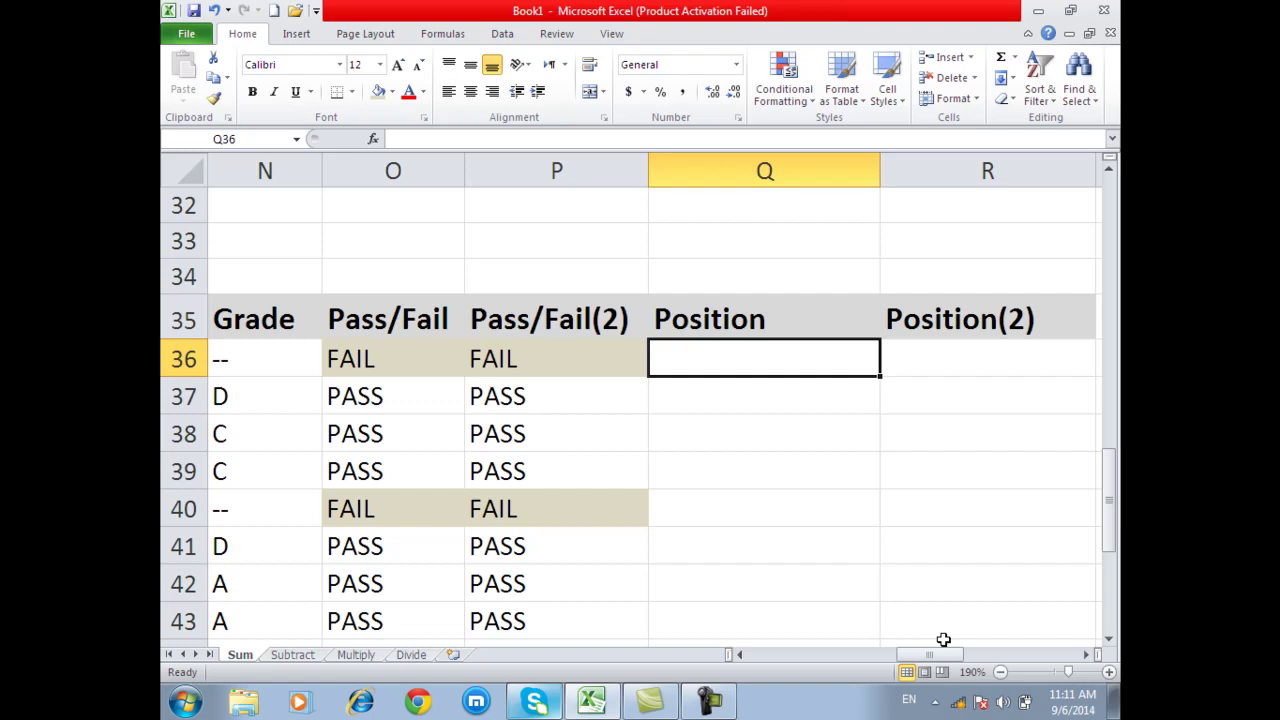
{"action": "left_click_drag", "start_coordinate": [927, 660], "coordinate": [910, 658]}
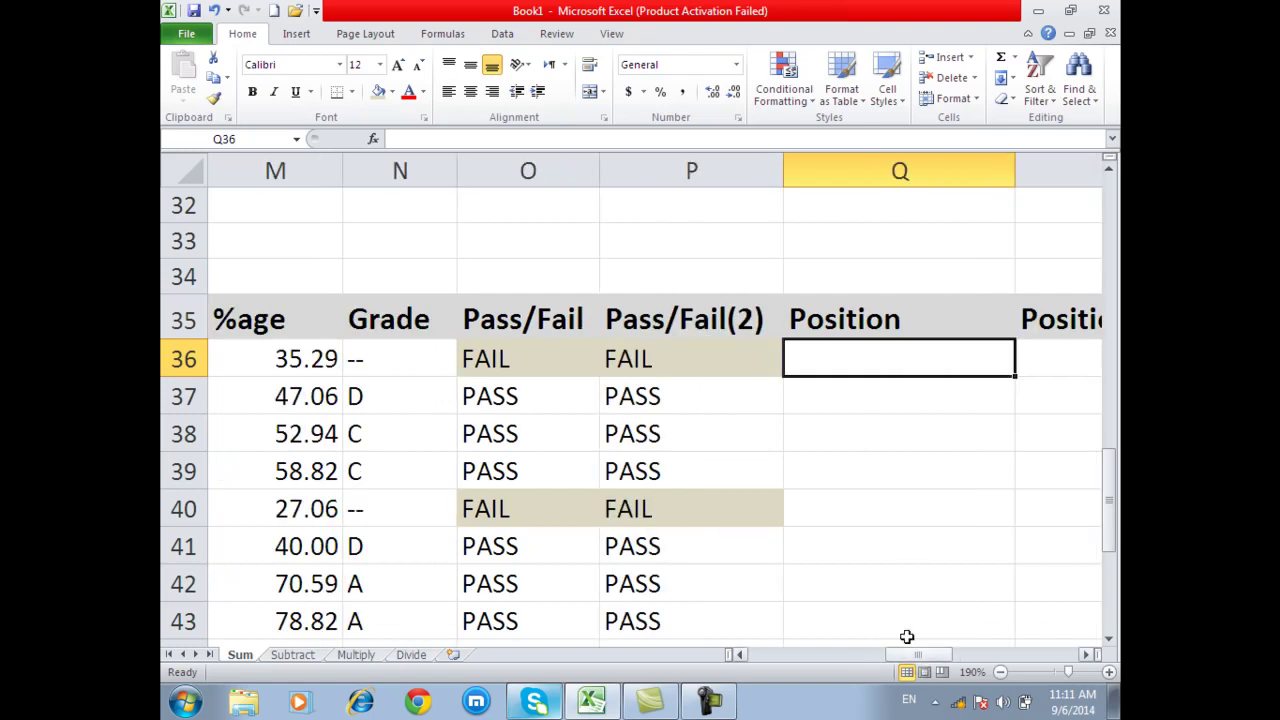
{"action": "type", "text": "="}
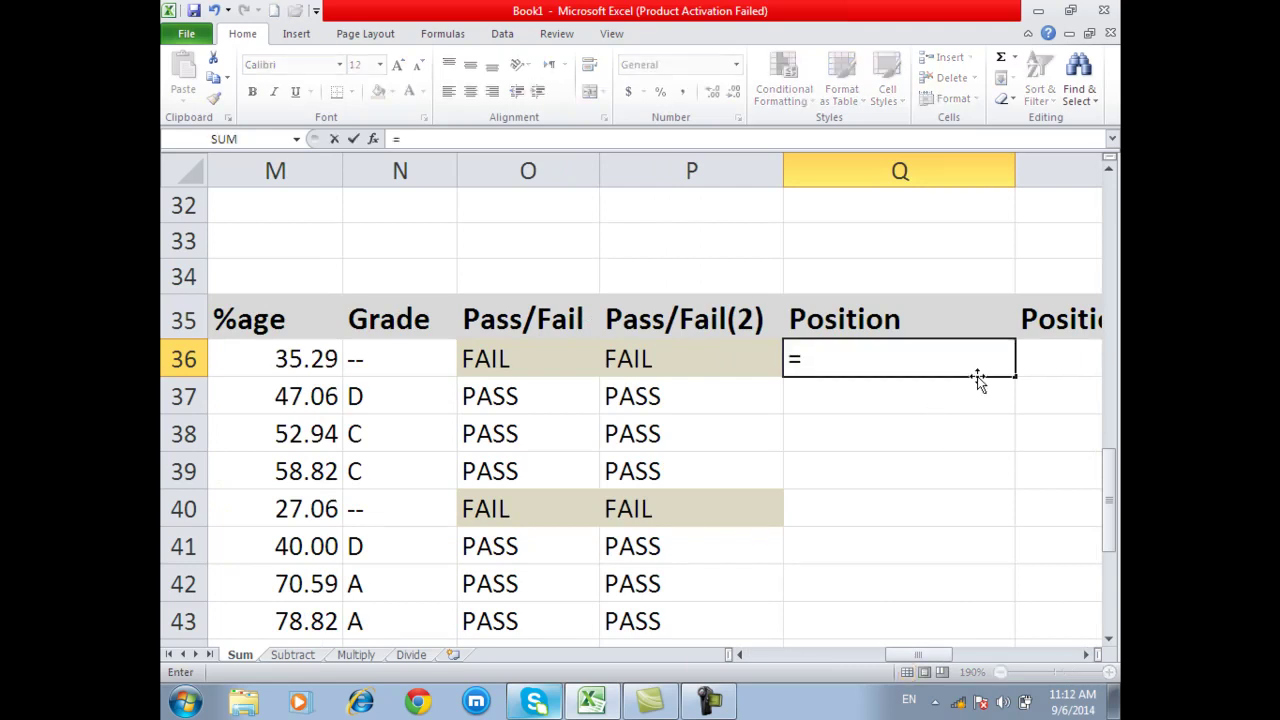
{"action": "type", "text": "rank"}
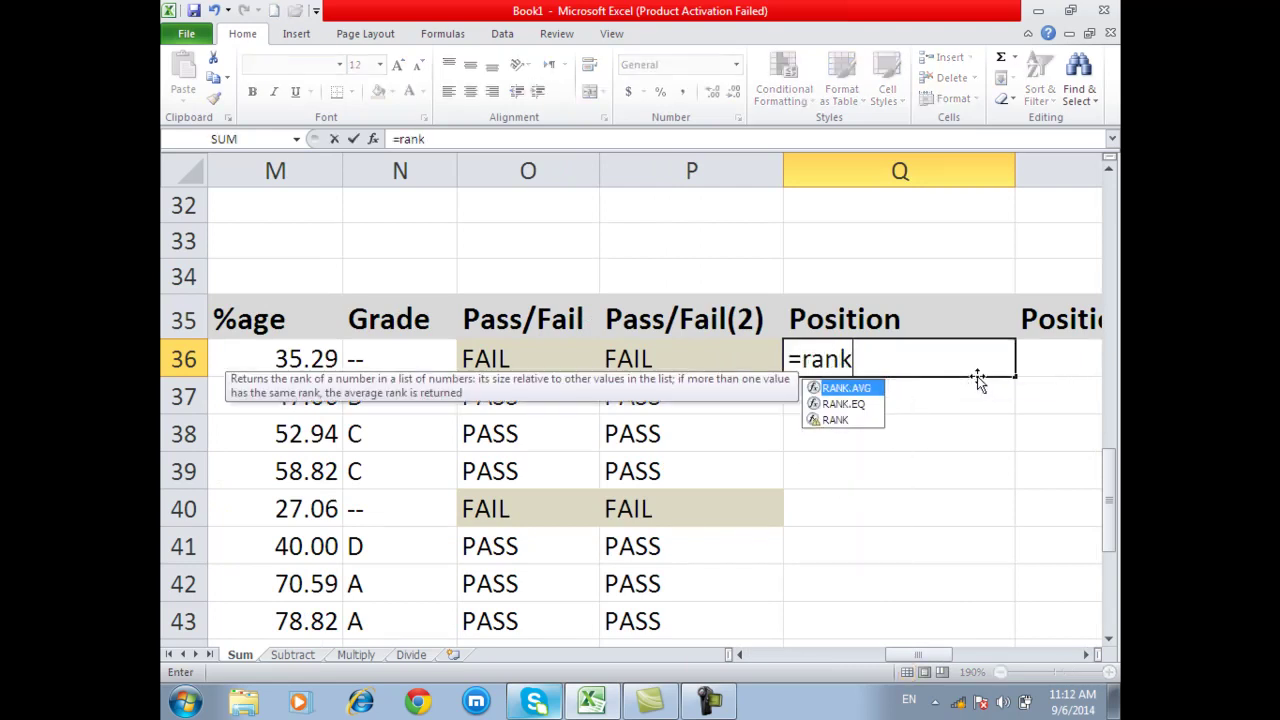
{"action": "type", "text": "("}
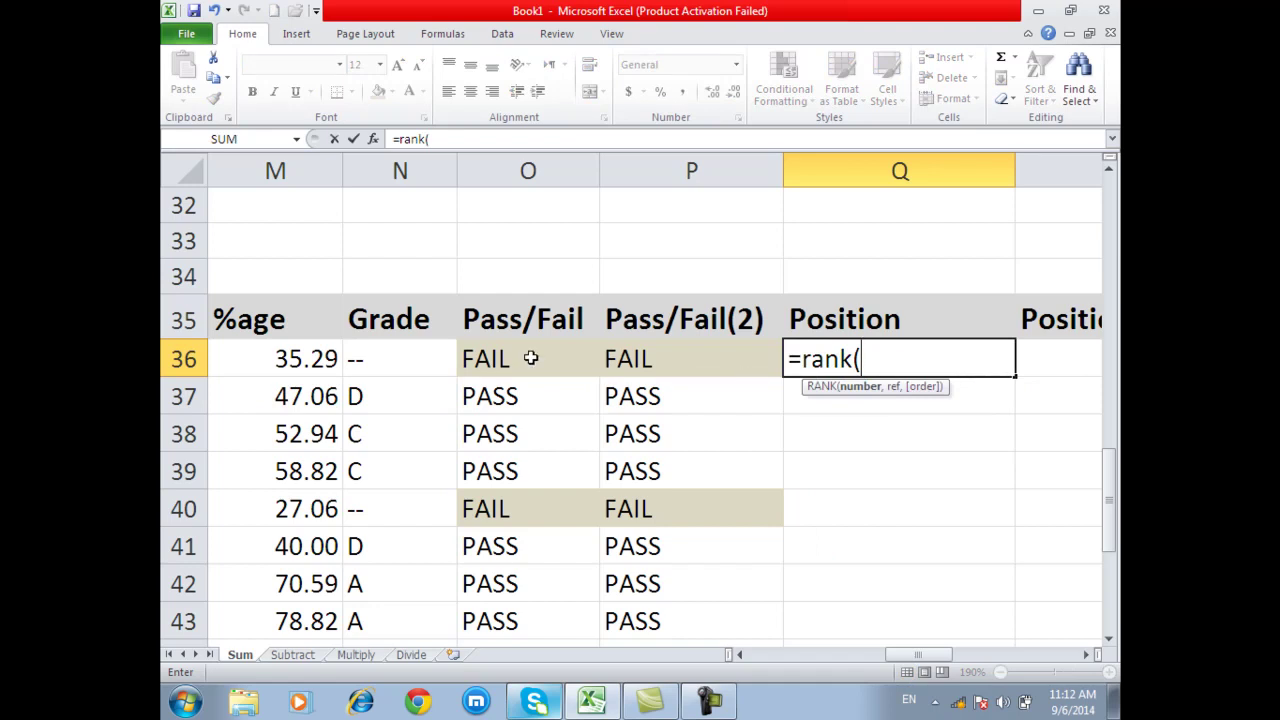
{"action": "left_click", "coordinate": [315, 365]}
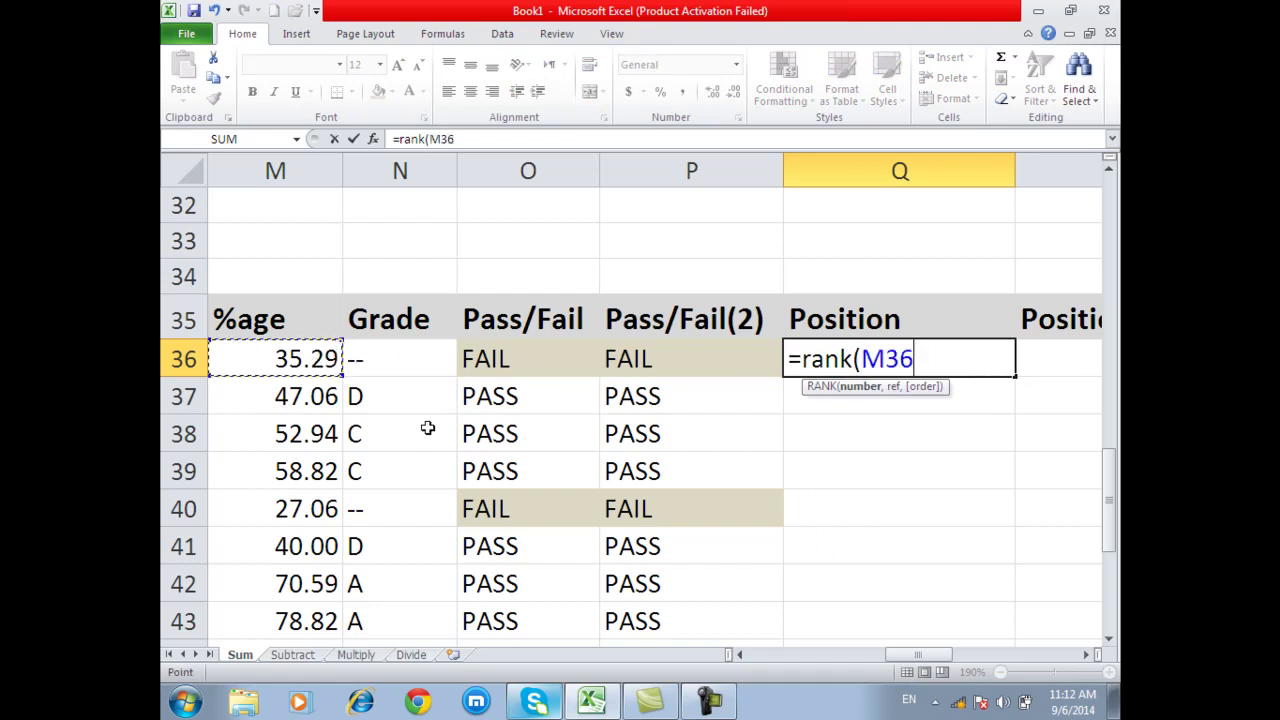
{"action": "type", "text": ","}
{"action": "mouse_move", "coordinate": [295, 356]}
{"action": "left_mouse_down"}
{"action": "mouse_move", "coordinate": [305, 670]}
{"action": "mouse_move", "coordinate": [329, 580]}
{"action": "left_mouse_up"}
{"action": "scroll", "coordinate": [661, 513], "scroll_direction": "up", "scroll_amount": 6}
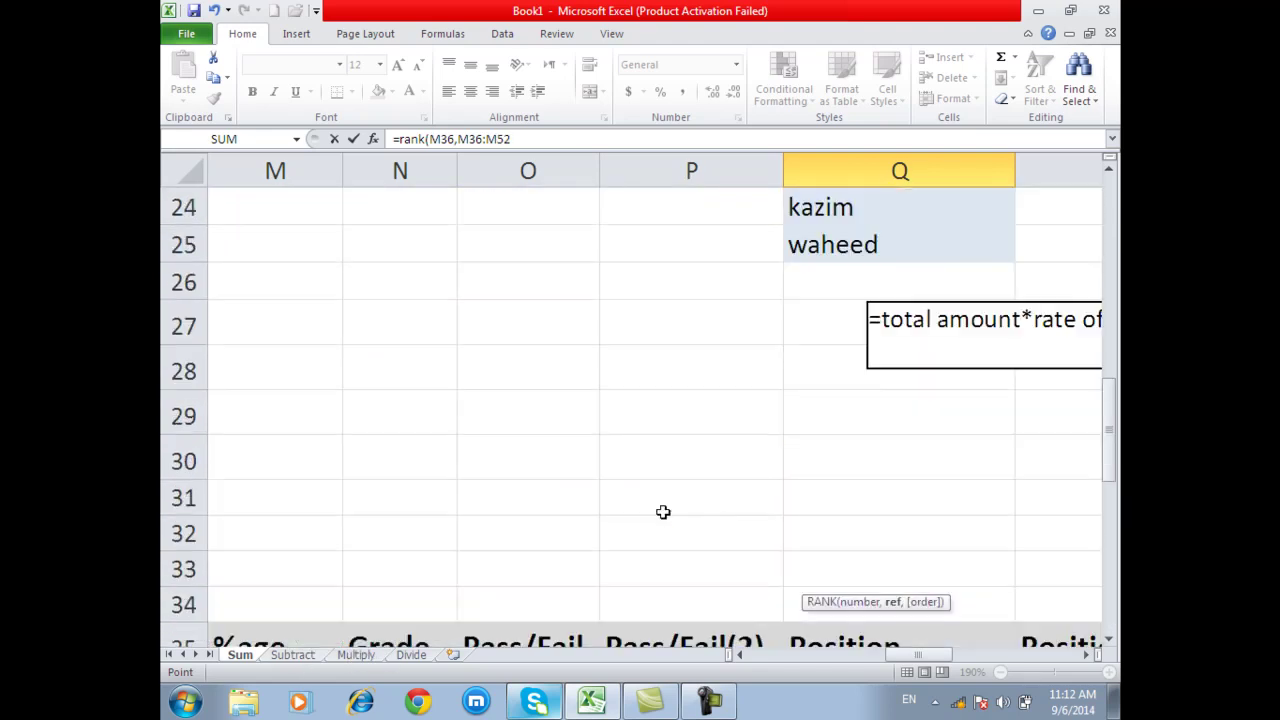
{"action": "scroll", "coordinate": [661, 513], "scroll_direction": "down", "scroll_amount": 2}
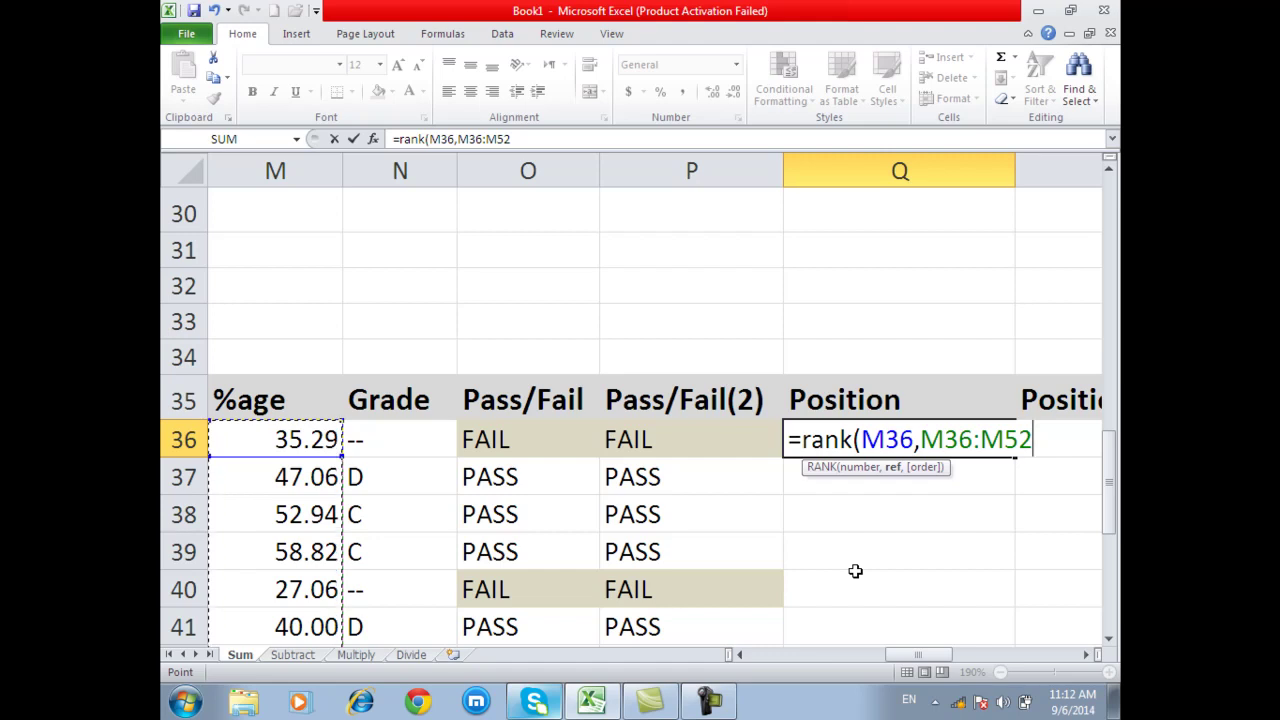
{"action": "key", "text": "F4"}
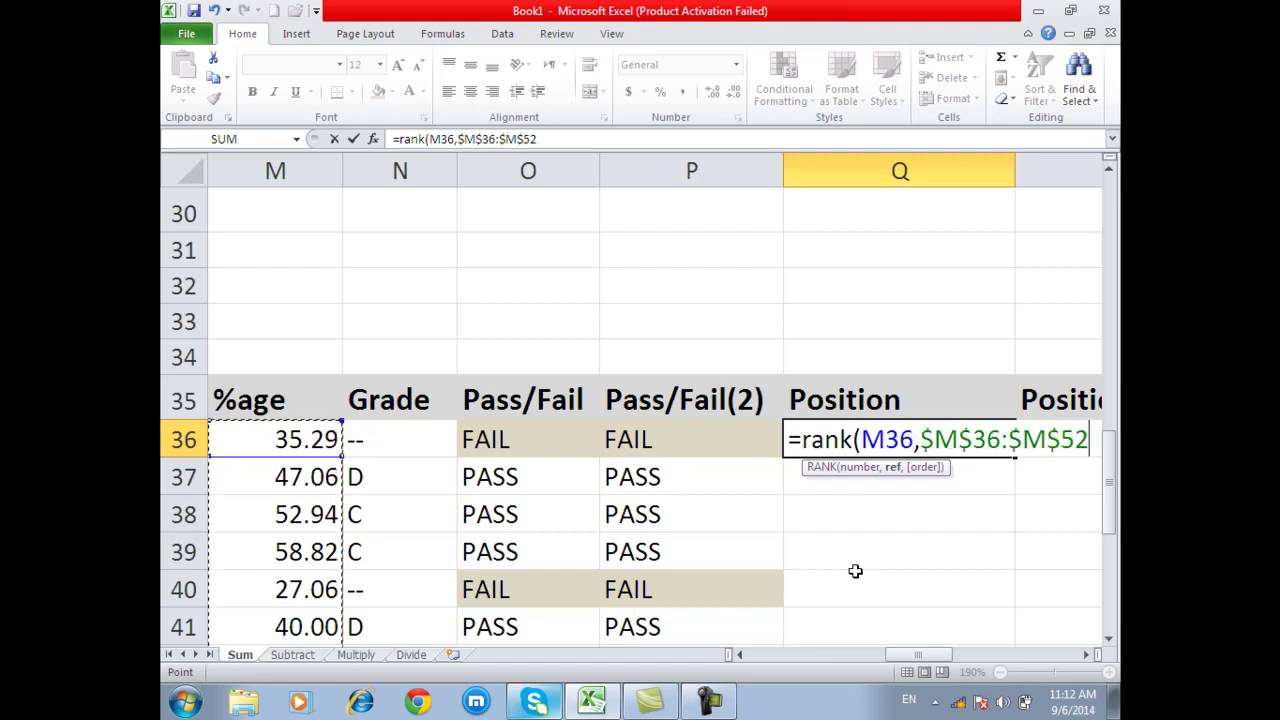
{"action": "type", "text": ")"}
{"action": "key", "text": "Return"}
Step: Copy the RANK formula down the Position column to Q52
{"action": "left_click", "coordinate": [1008, 455]}
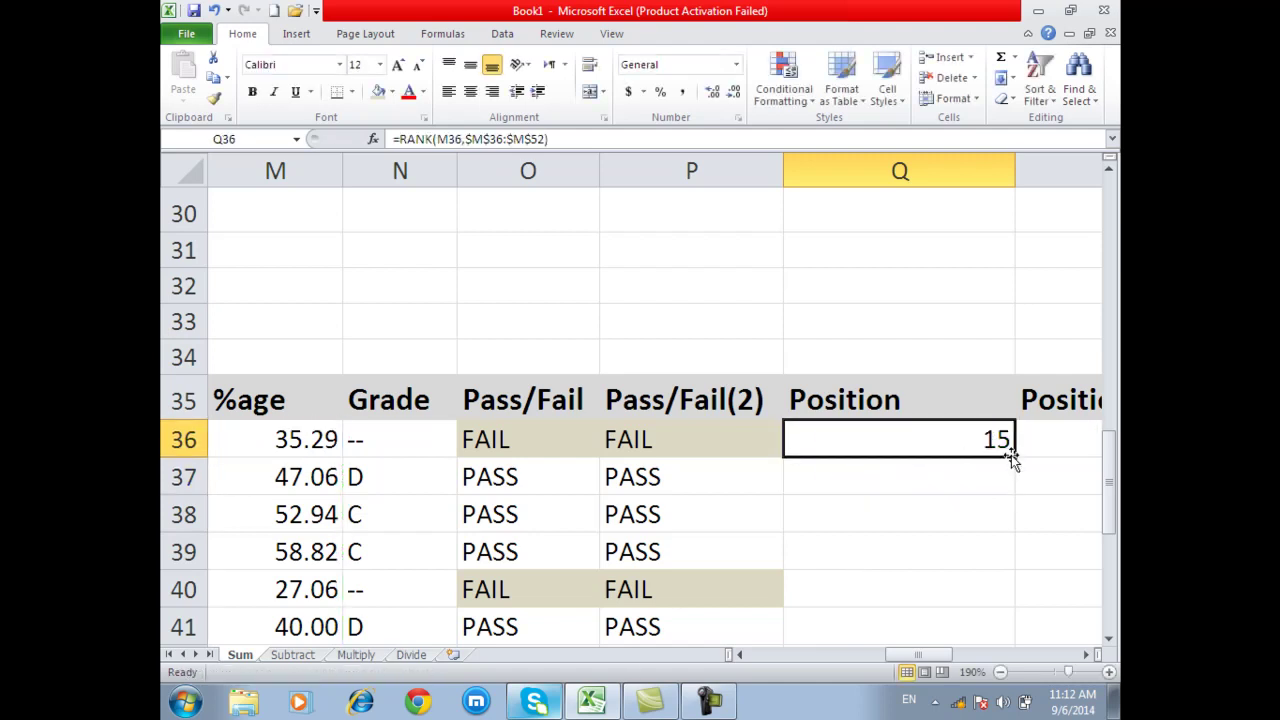
{"action": "double_click", "coordinate": [1016, 458]}
{"action": "scroll", "coordinate": [917, 434], "scroll_direction": "down", "scroll_amount": 2, "text": "ctrl"}
{"action": "scroll", "coordinate": [915, 435], "scroll_direction": "down", "scroll_amount": 2, "text": "ctrl"}
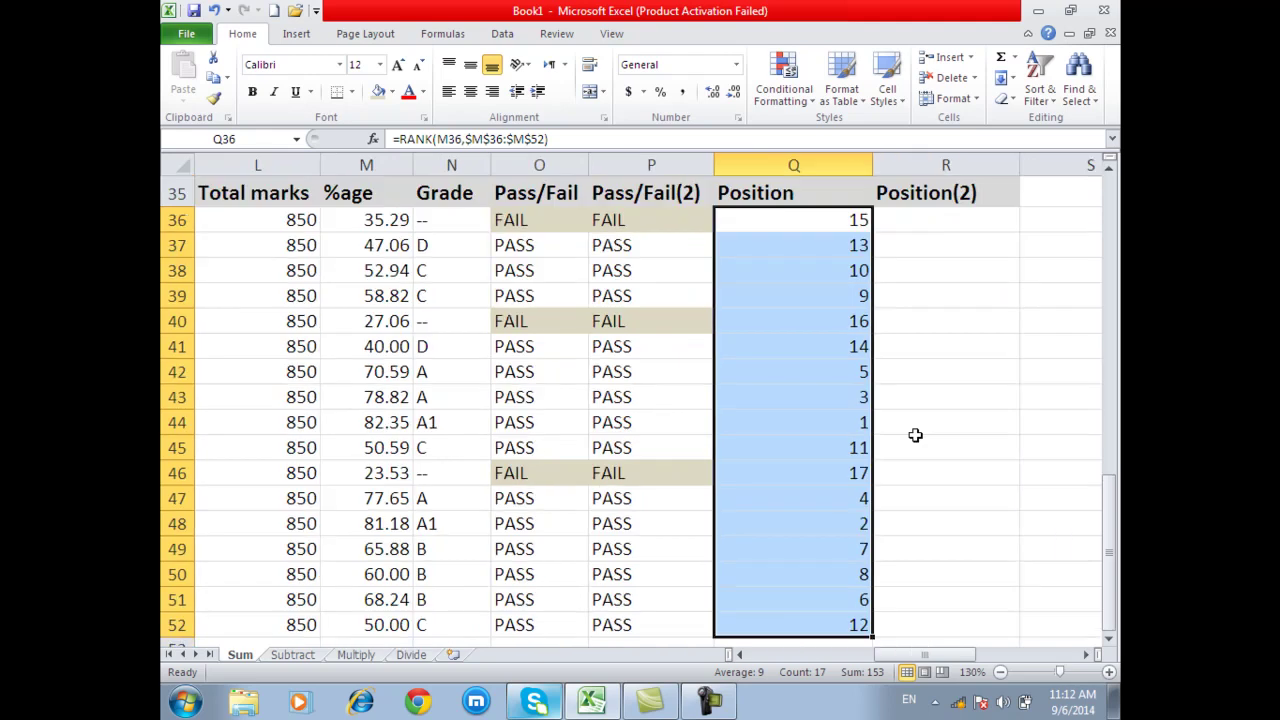
{"action": "scroll", "coordinate": [915, 435], "scroll_direction": "down", "scroll_amount": 1, "text": "ctrl"}
{"action": "left_click", "coordinate": [967, 423]}
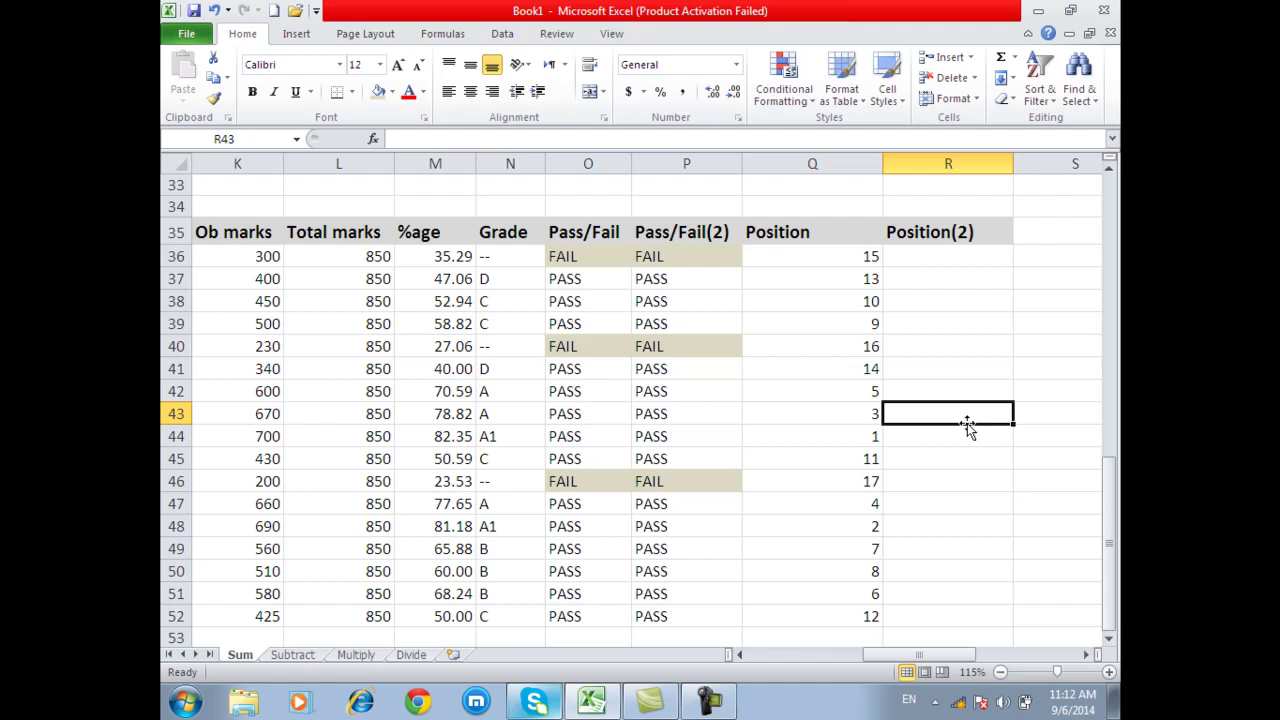
Step: Inspect the RANK formulas in Q36, Q38, Q43, Q45 and Q48, undoing an accidental change in Q45
{"action": "double_click", "coordinate": [843, 258]}
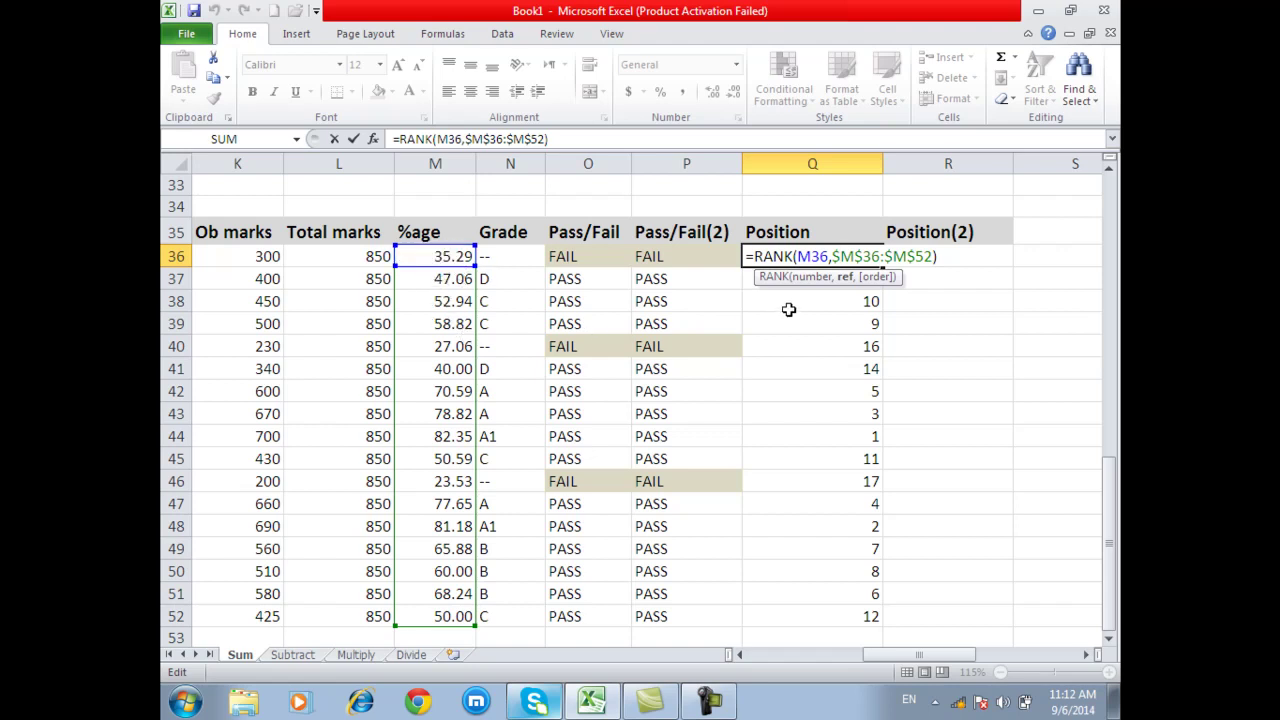
{"action": "double_click", "coordinate": [788, 310]}
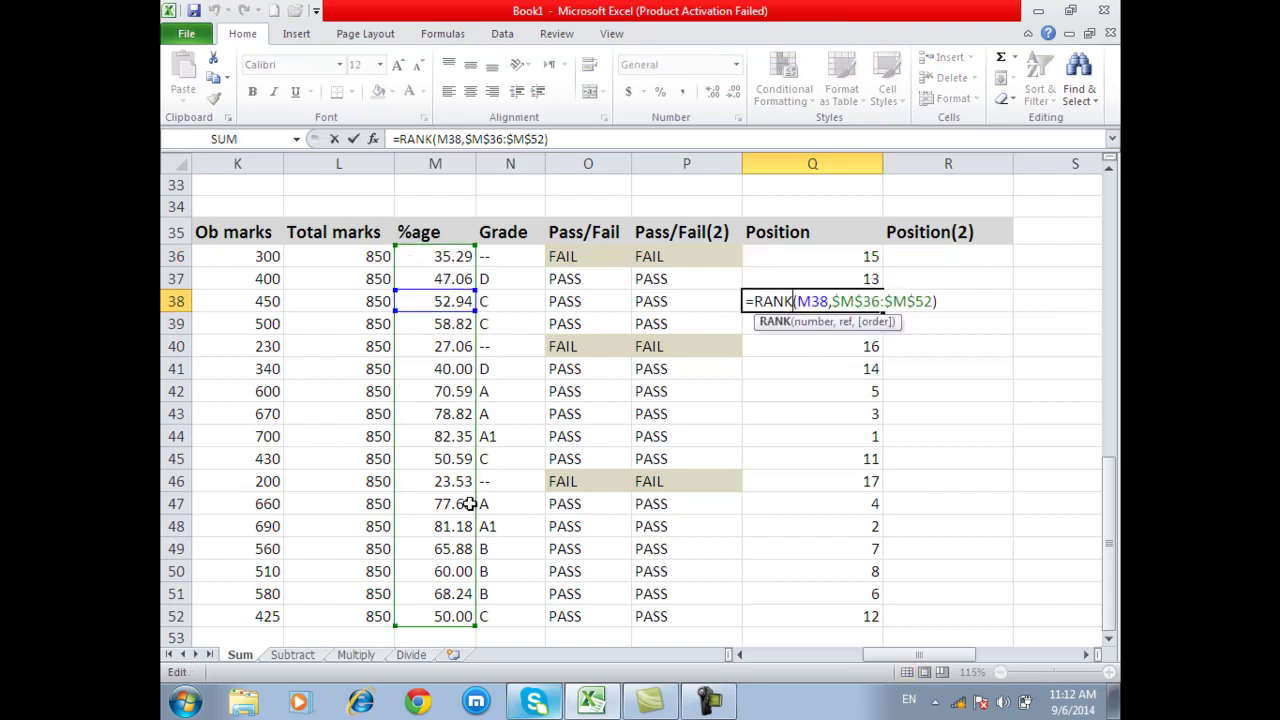
{"action": "double_click", "coordinate": [838, 414]}
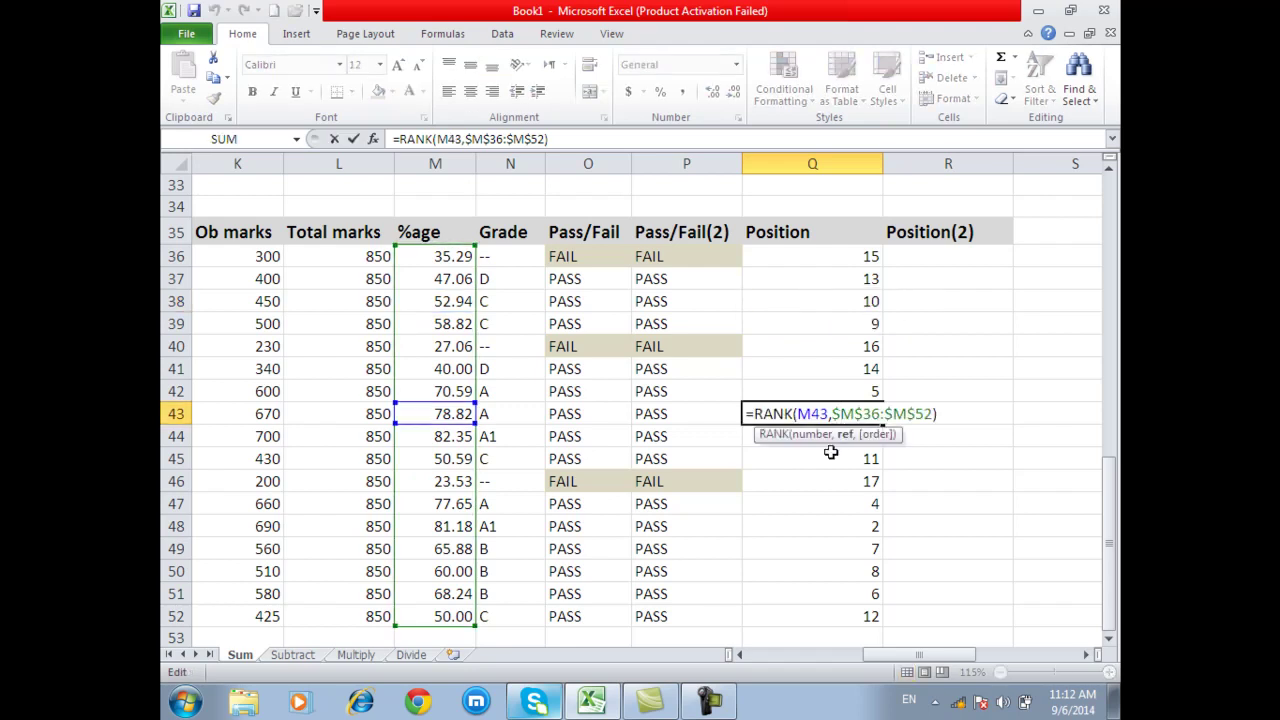
{"action": "double_click", "coordinate": [831, 453]}
{"action": "left_click", "coordinate": [831, 521]}
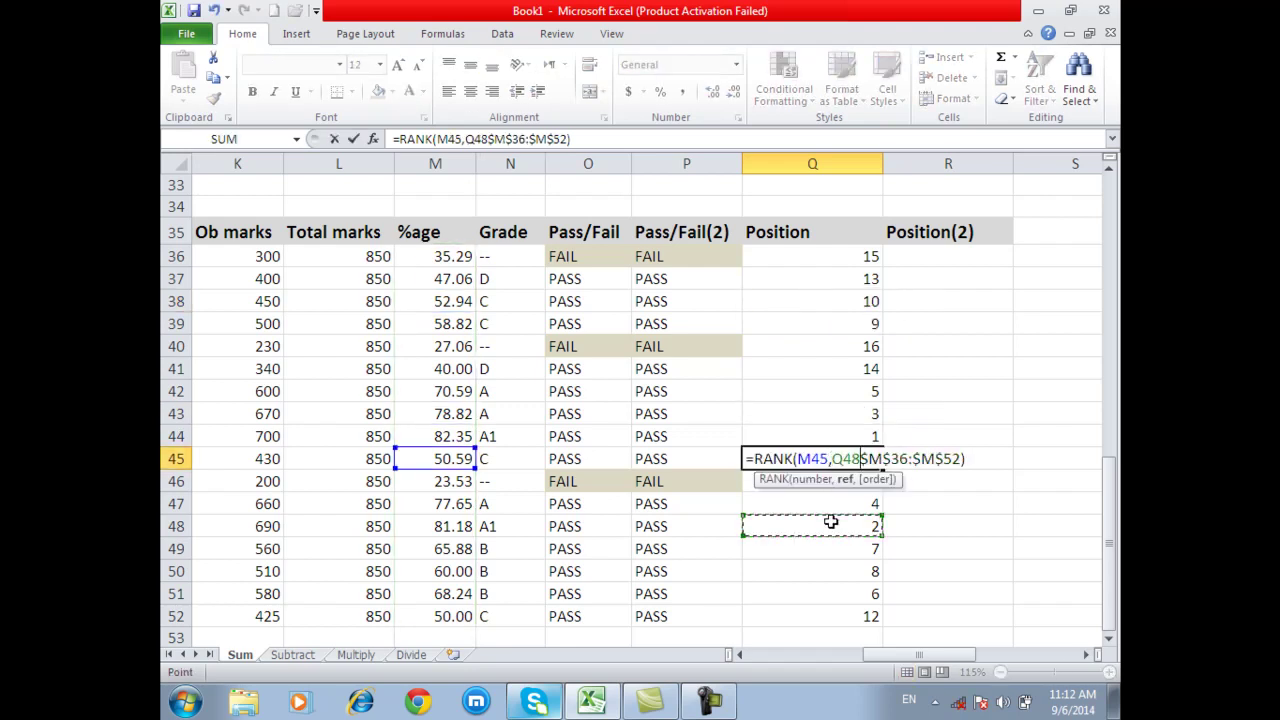
{"action": "key", "text": "Escape"}
{"action": "double_click", "coordinate": [836, 530]}
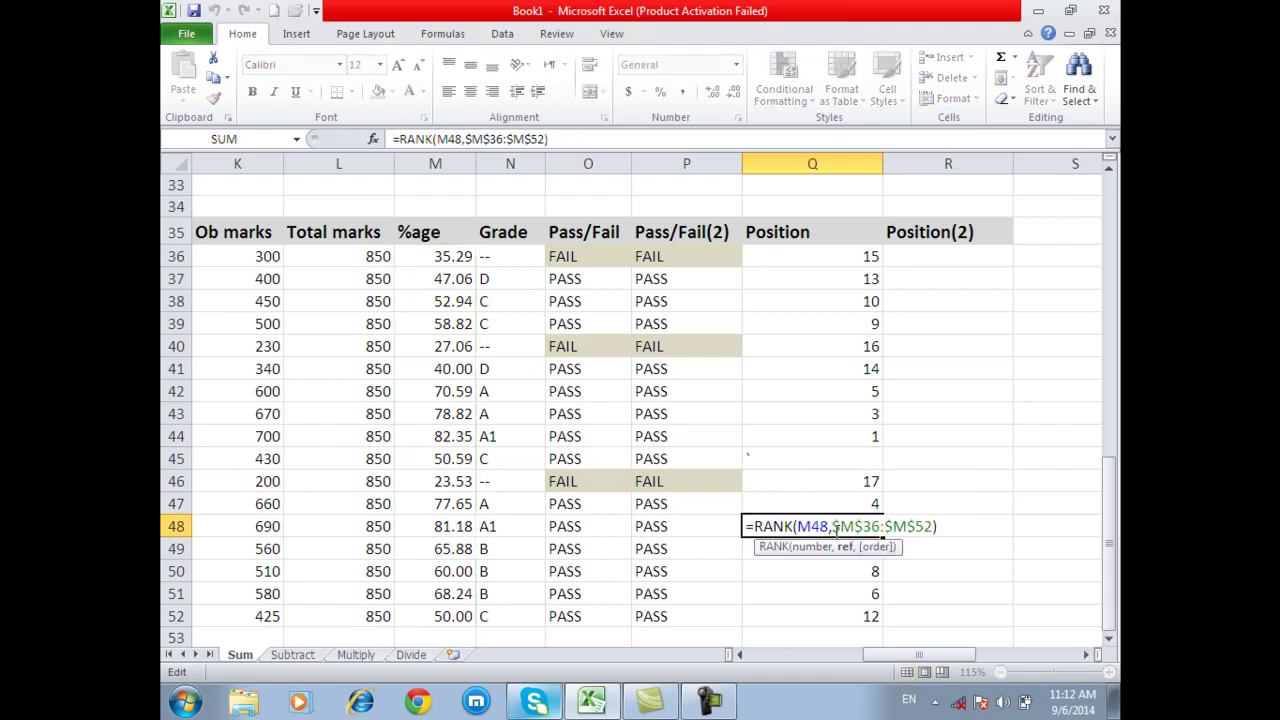
{"action": "key", "text": "Escape"}
{"action": "left_click", "coordinate": [803, 458]}
{"action": "key", "text": "ctrl+z"}
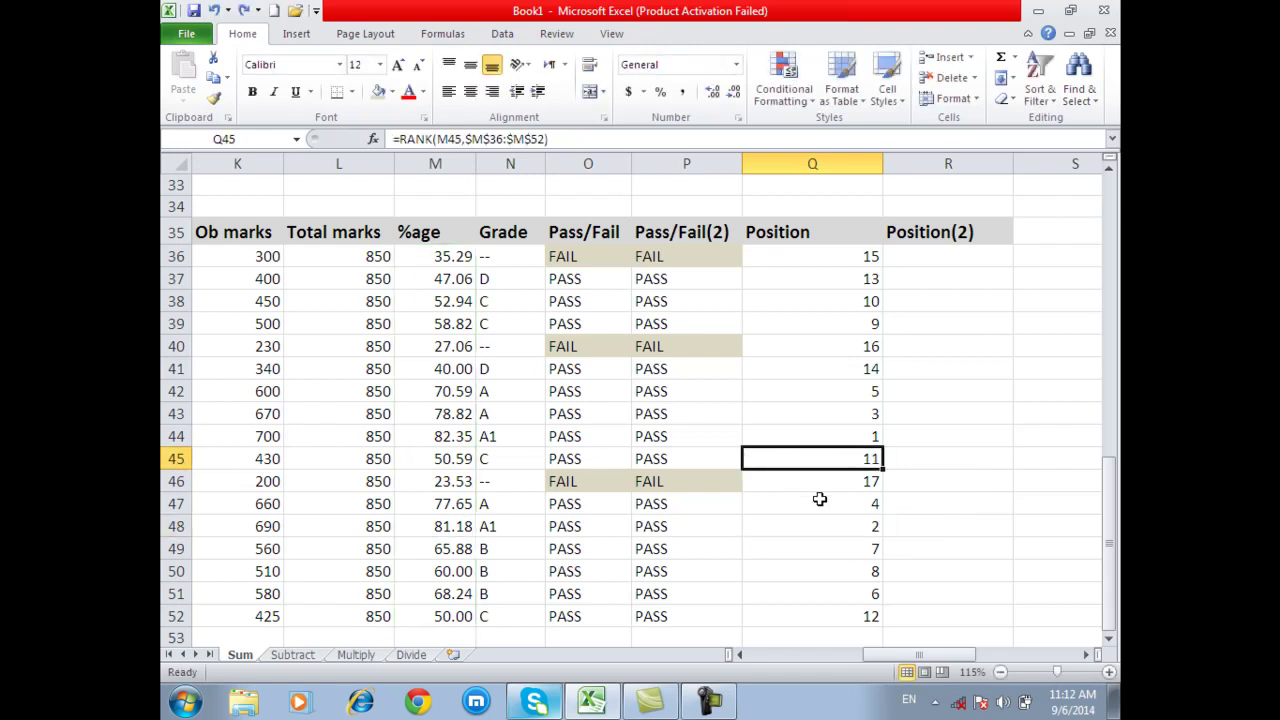
Step: Confirm =RANK(M48,$M$36:$M$52) in Q48 so row 48 ranks 2
{"action": "double_click", "coordinate": [830, 520]}
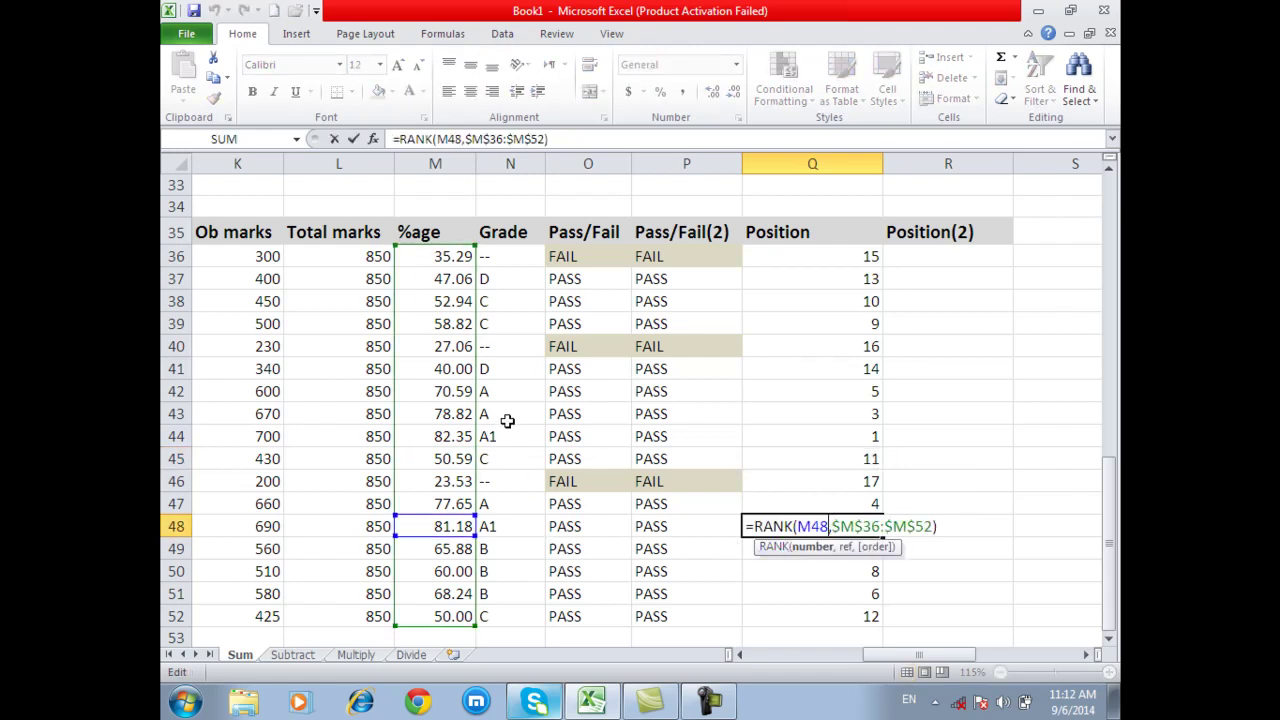
{"action": "scroll", "coordinate": [913, 531], "scroll_direction": "down", "scroll_amount": 1}
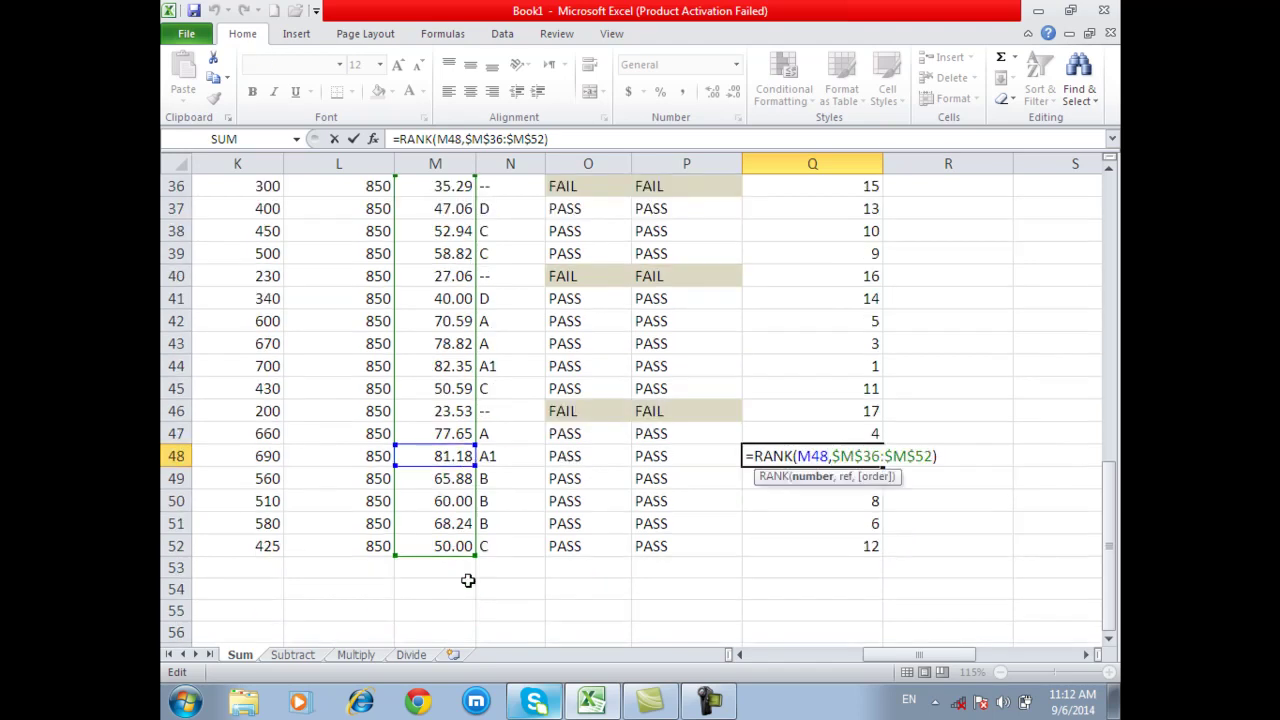
{"action": "scroll", "coordinate": [500, 567], "scroll_direction": "down", "scroll_amount": 1}
{"action": "scroll", "coordinate": [508, 554], "scroll_direction": "down", "scroll_amount": 1}
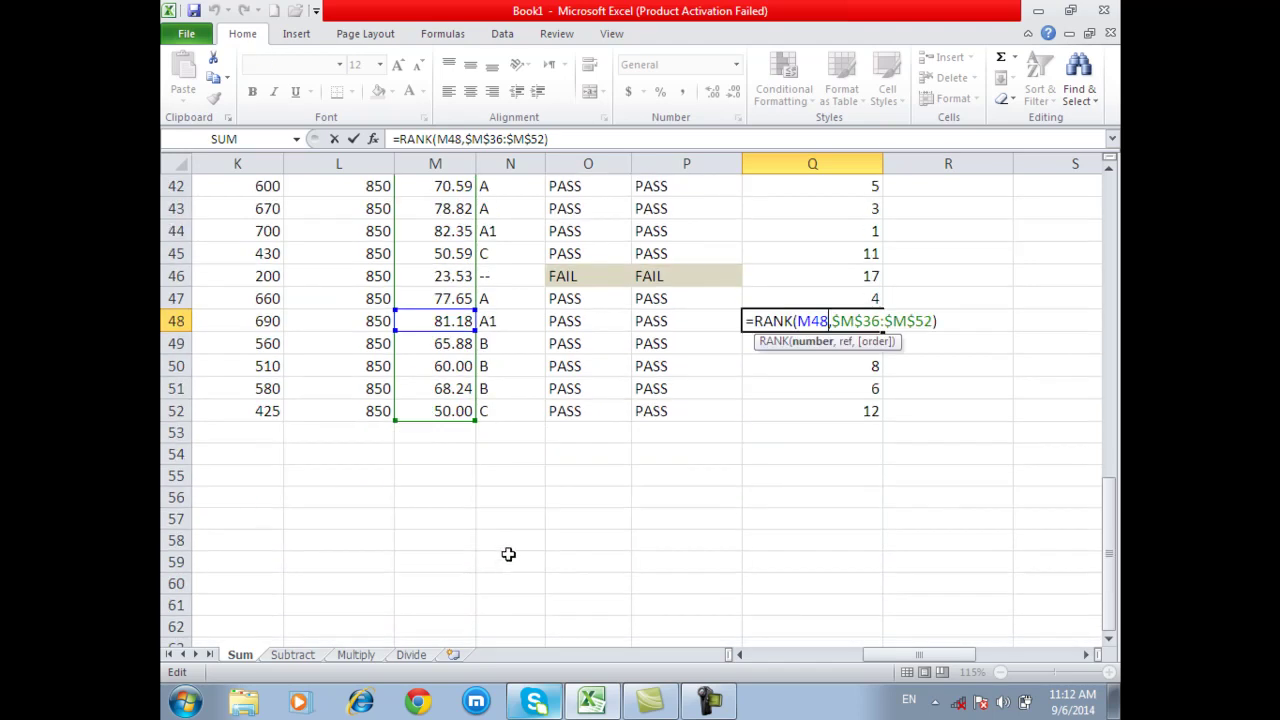
{"action": "scroll", "coordinate": [508, 554], "scroll_direction": "up", "scroll_amount": 4}
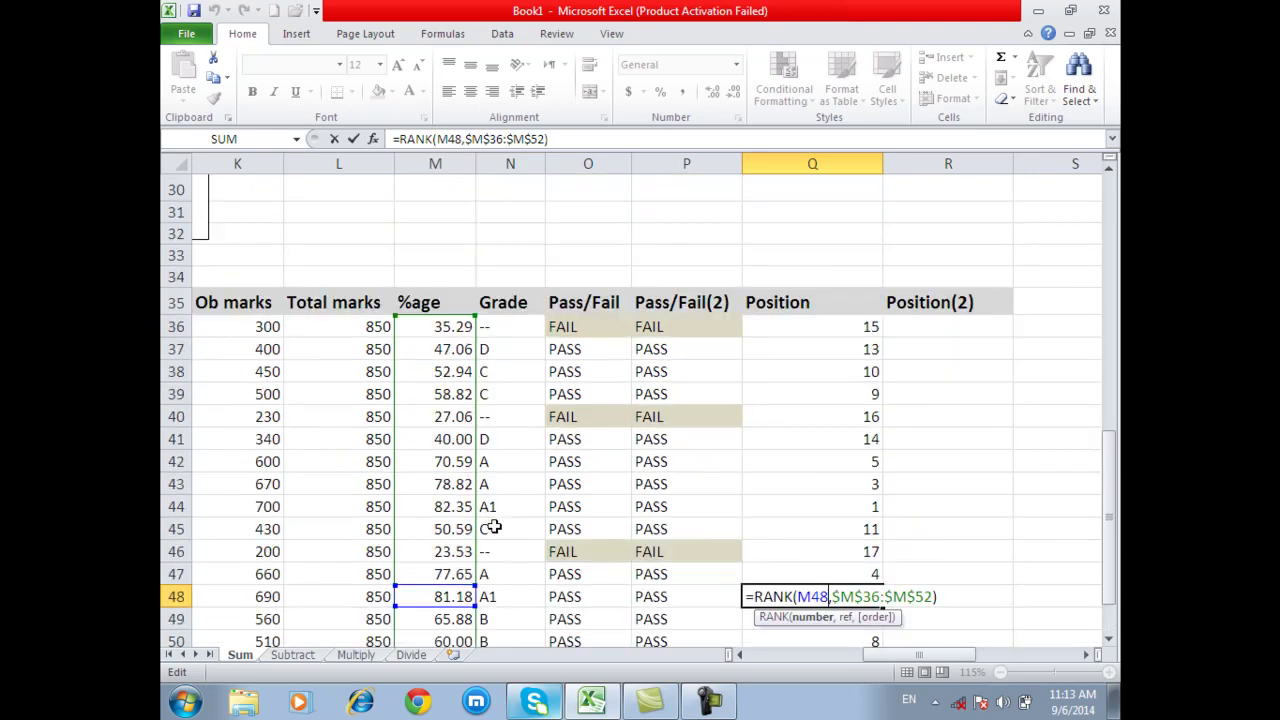
{"action": "key", "text": "ctrl+Return"}
{"action": "scroll", "coordinate": [445, 360], "scroll_direction": "down", "scroll_amount": 2}
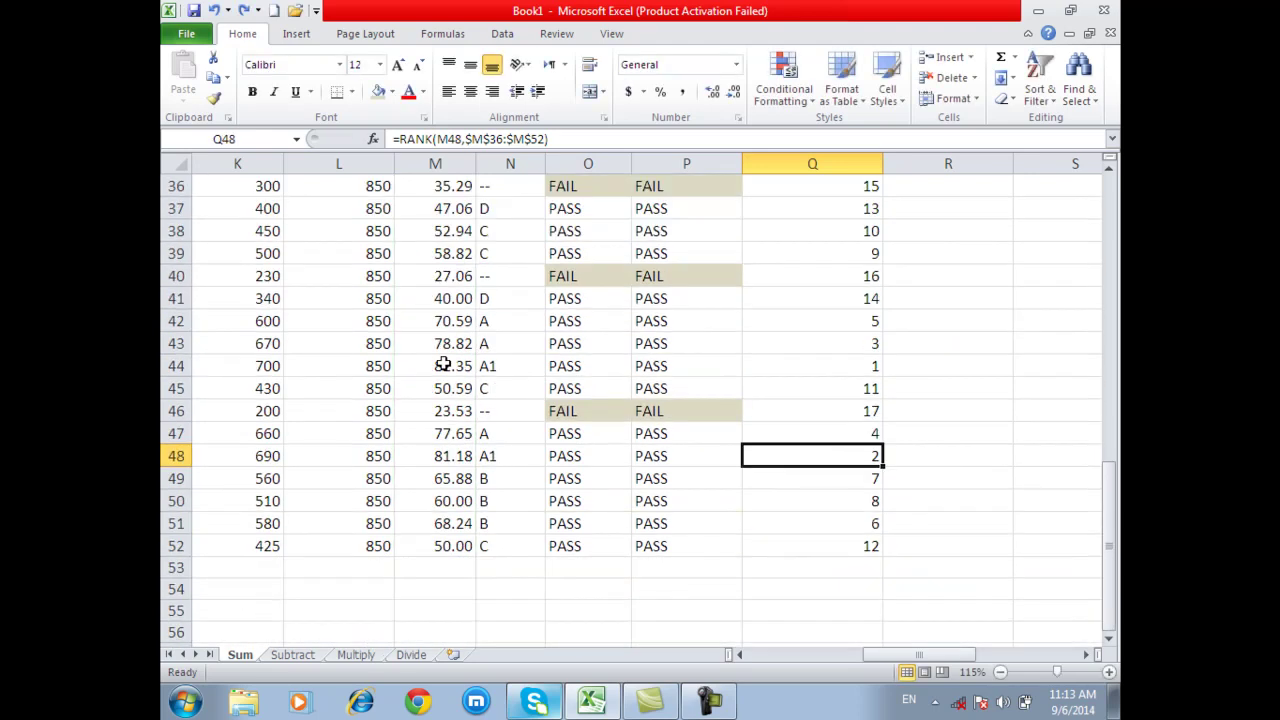
{"action": "scroll", "coordinate": [595, 455], "scroll_direction": "up", "scroll_amount": 2}
Step: Enter =RANK(K36,K36:K52) in R36 to rank the first Ob marks value
{"action": "left_click", "coordinate": [955, 327]}
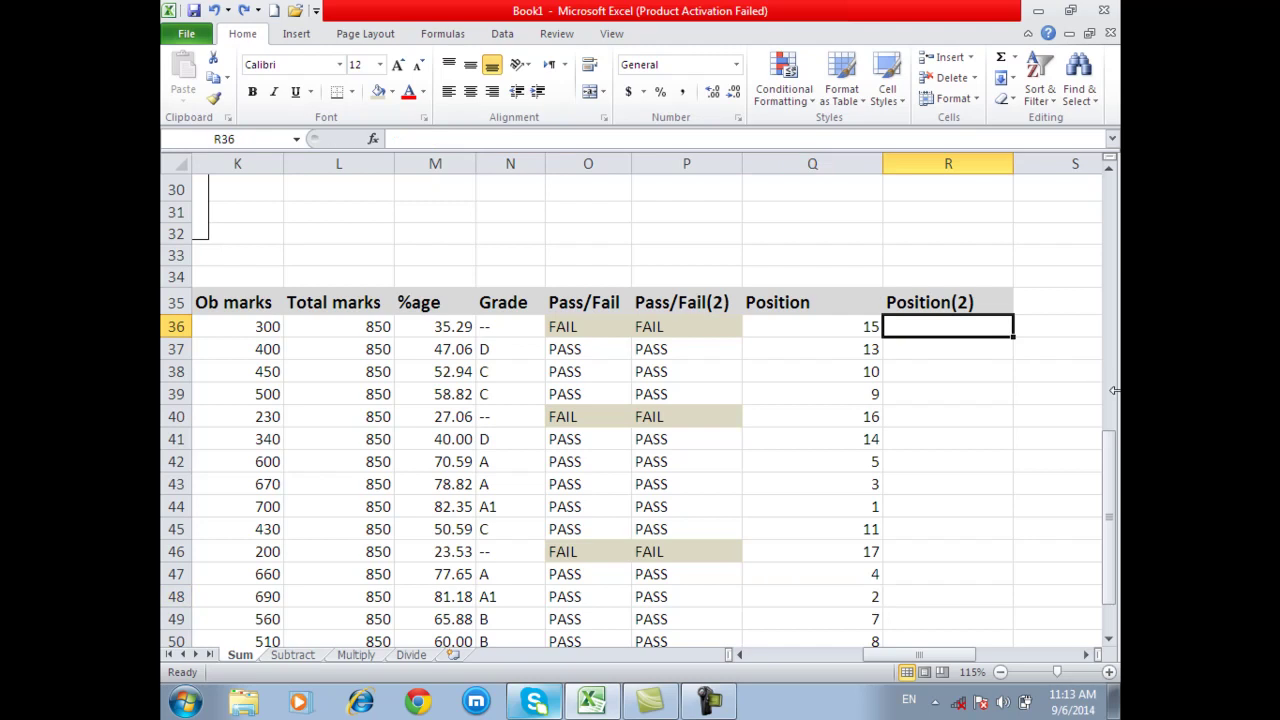
{"action": "type", "text": "=rank"}
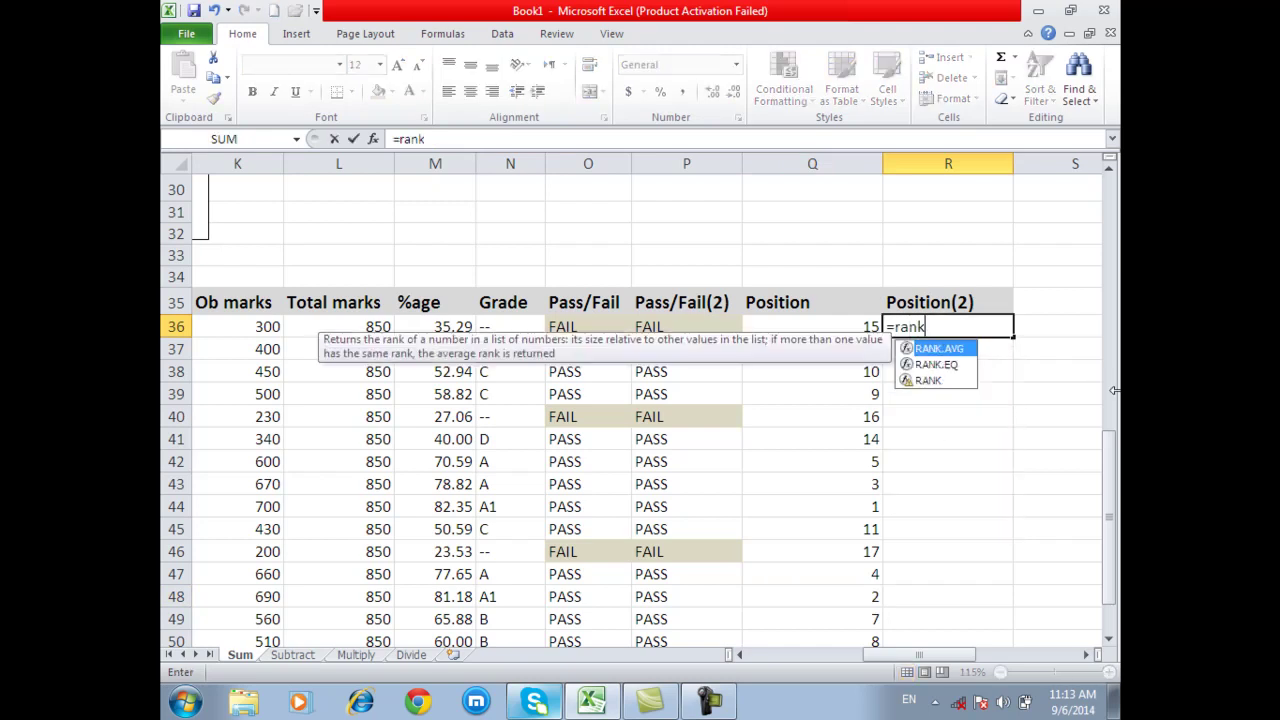
{"action": "type", "text": "("}
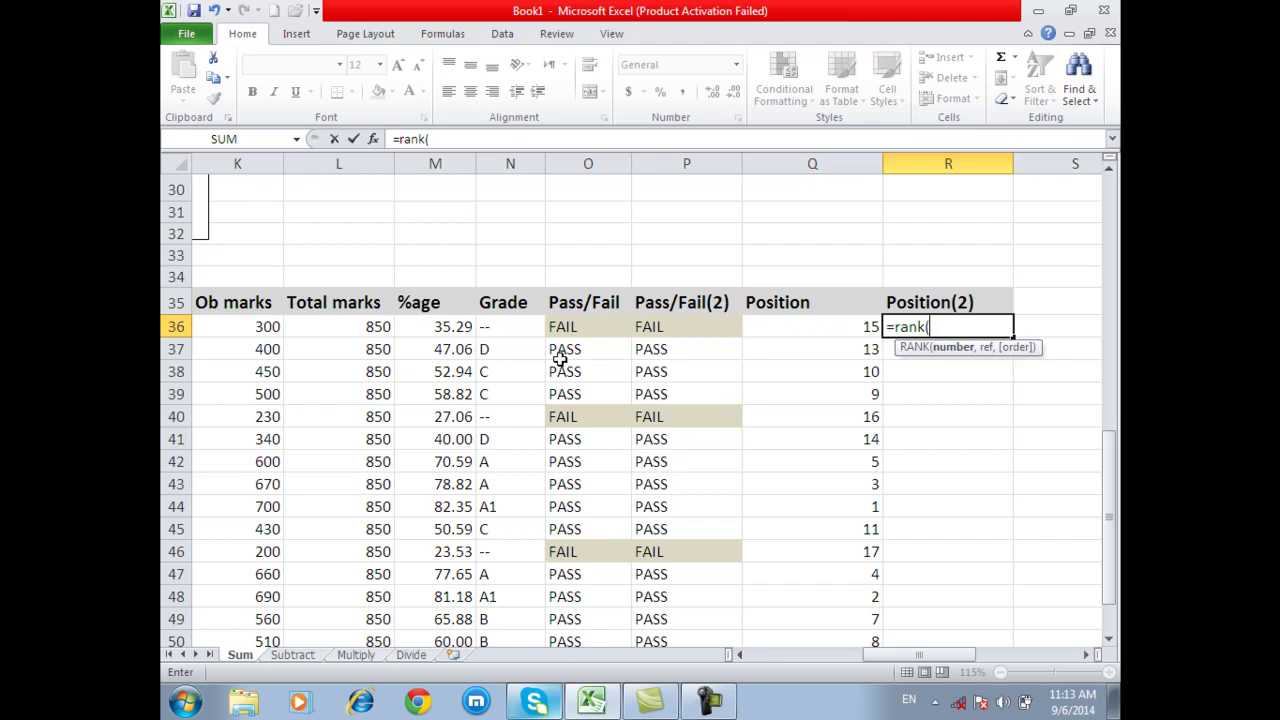
{"action": "left_click", "coordinate": [253, 326]}
{"action": "type", "text": ","}
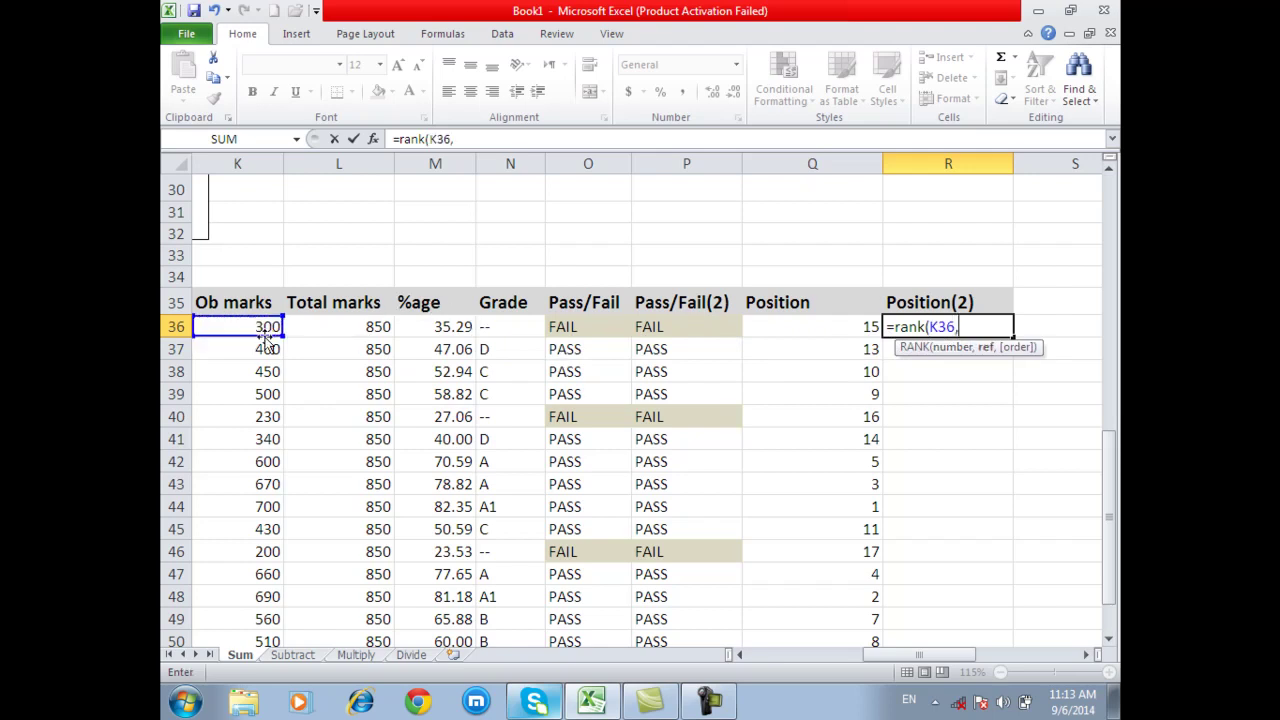
{"action": "mouse_move", "coordinate": [258, 326]}
{"action": "left_mouse_down"}
{"action": "mouse_move", "coordinate": [250, 631]}
{"action": "mouse_move", "coordinate": [251, 595]}
{"action": "left_mouse_up"}
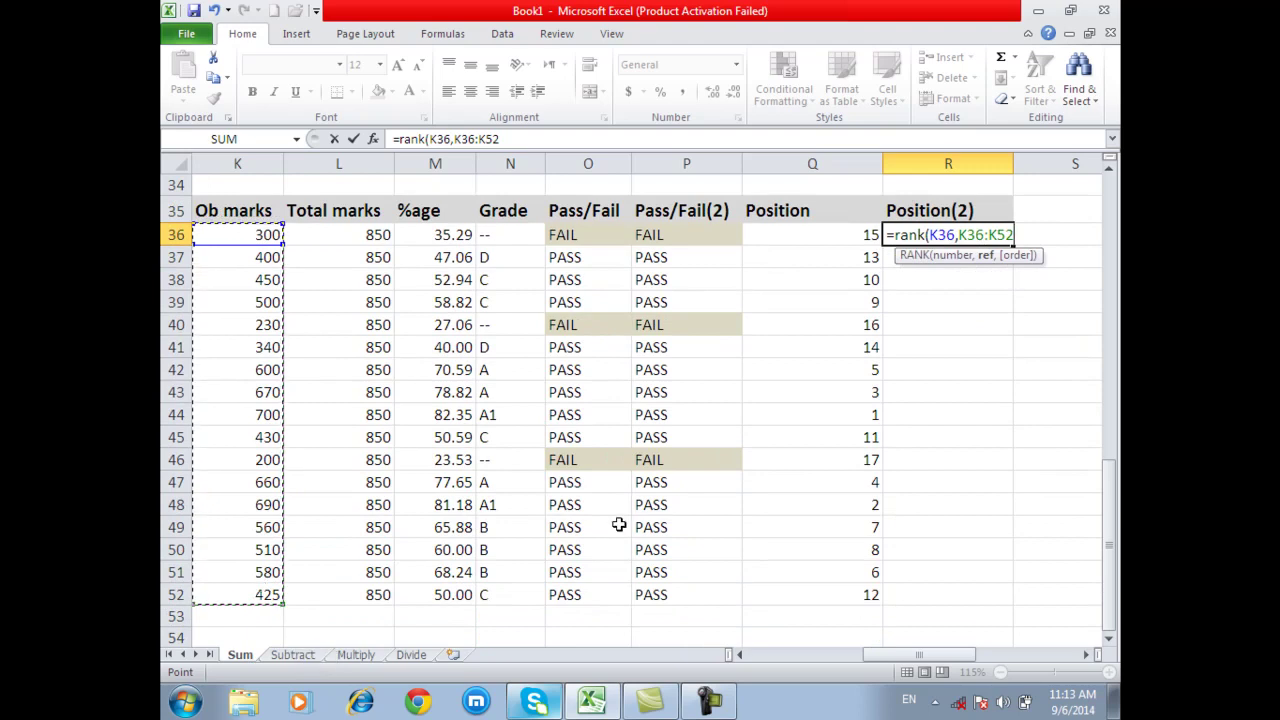
{"action": "type", "text": ")"}
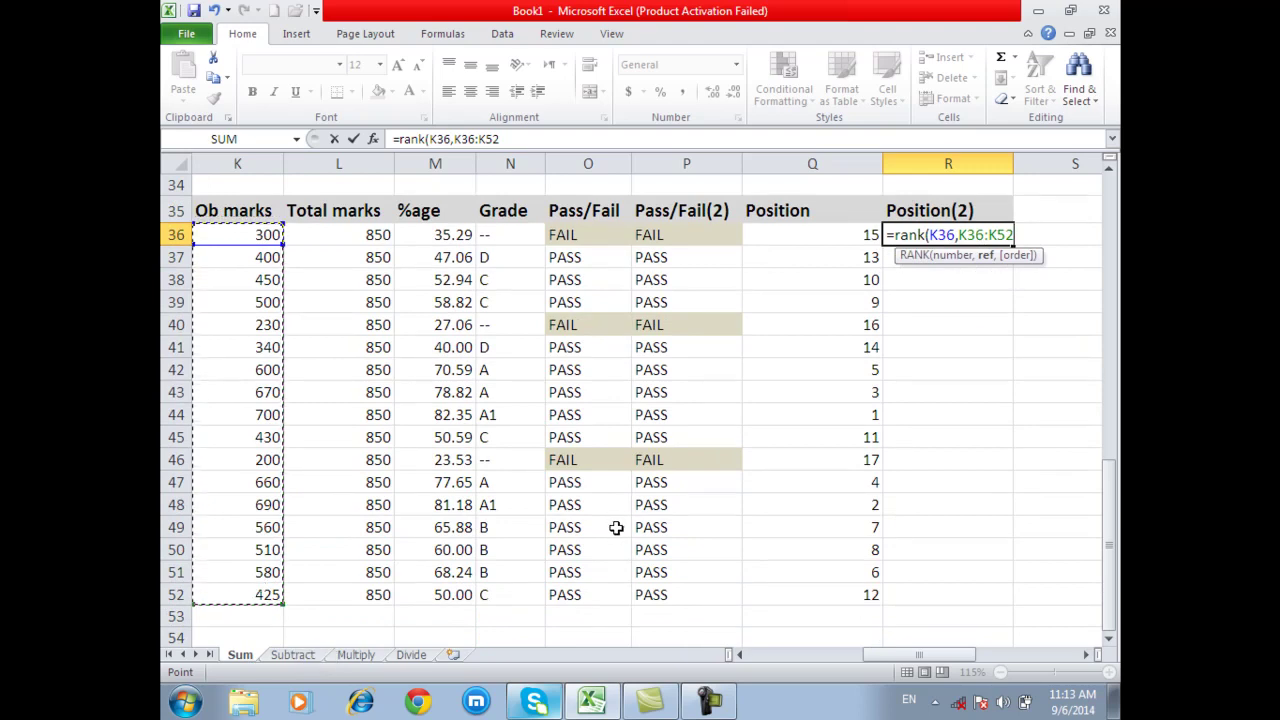
{"action": "key", "text": "Return"}
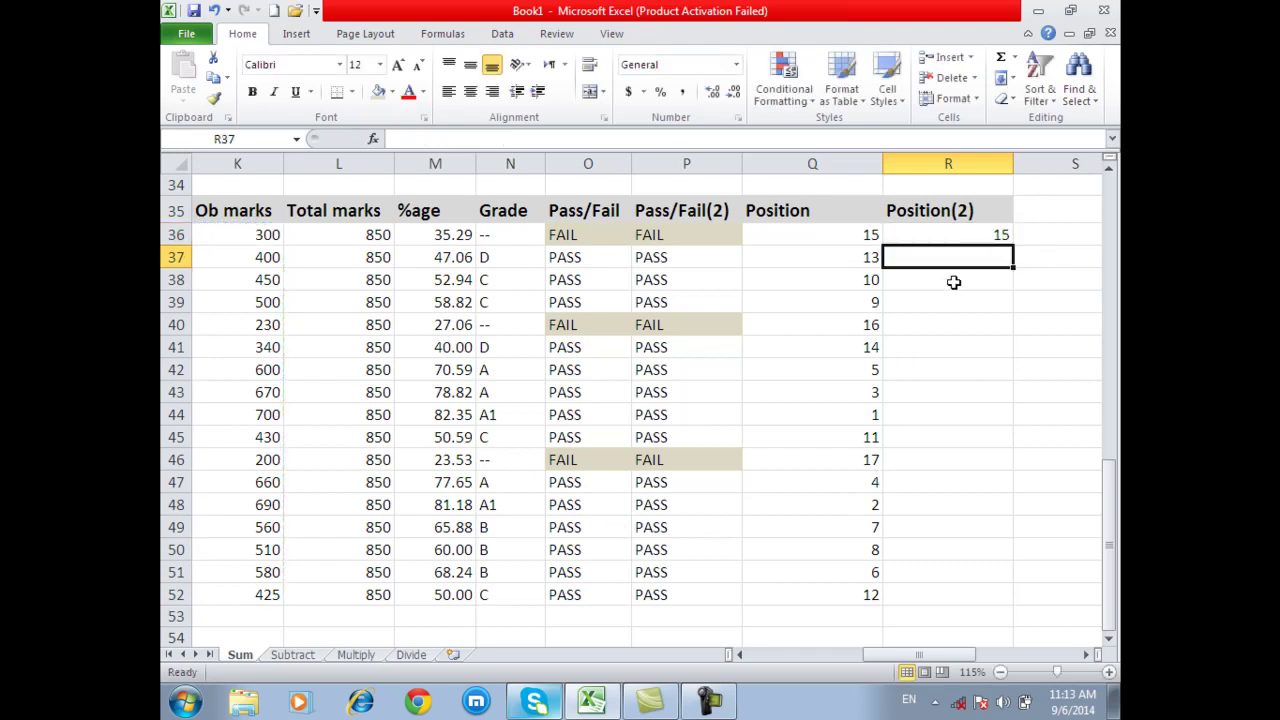
Step: Copy the formula down to R52 and check the resulting ranks in R44, R52 and row 51
{"action": "left_click", "coordinate": [988, 236]}
{"action": "double_click", "coordinate": [1013, 245]}
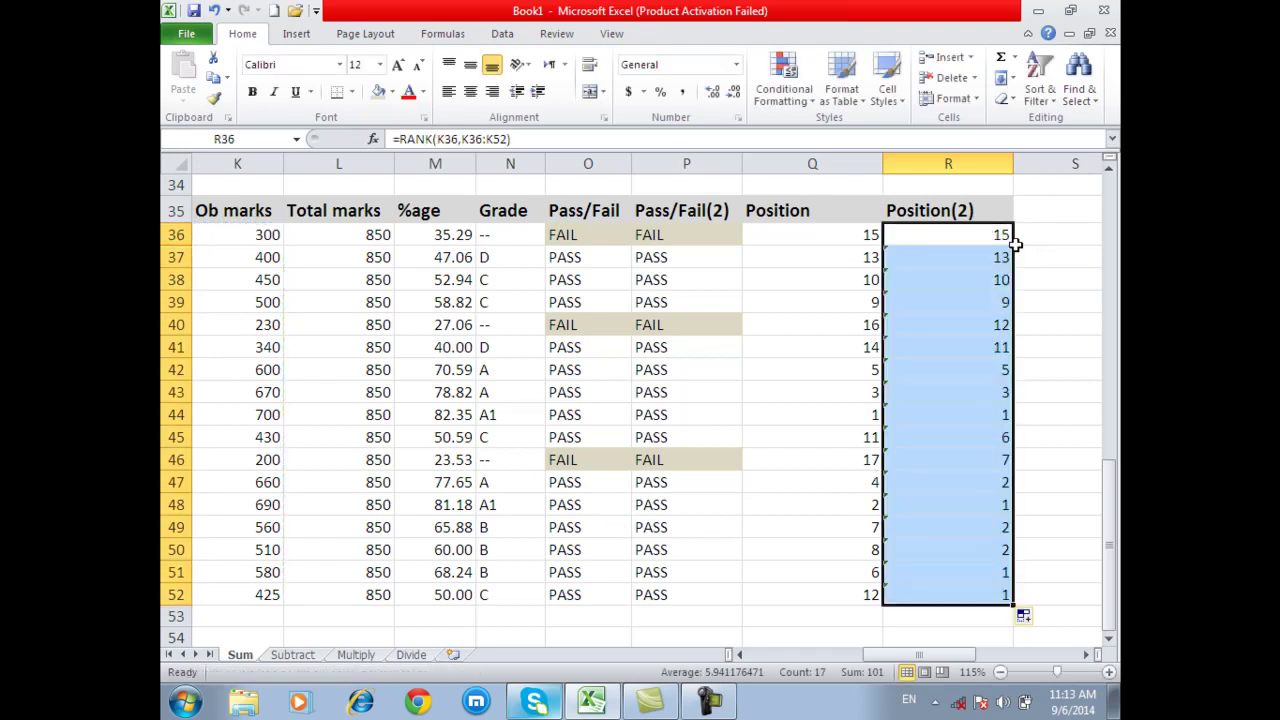
{"action": "left_click", "coordinate": [1071, 366]}
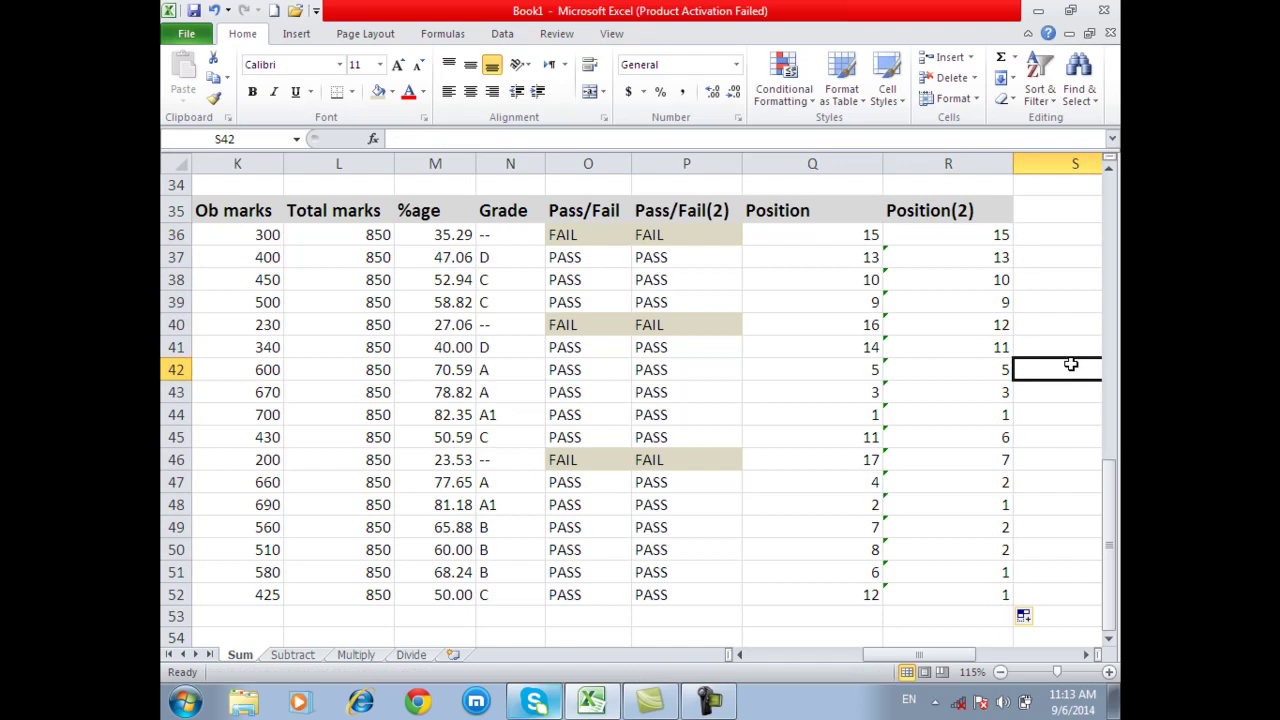
{"action": "left_click", "coordinate": [1000, 410]}
{"action": "left_click", "coordinate": [983, 571]}
{"action": "left_click", "coordinate": [982, 594]}
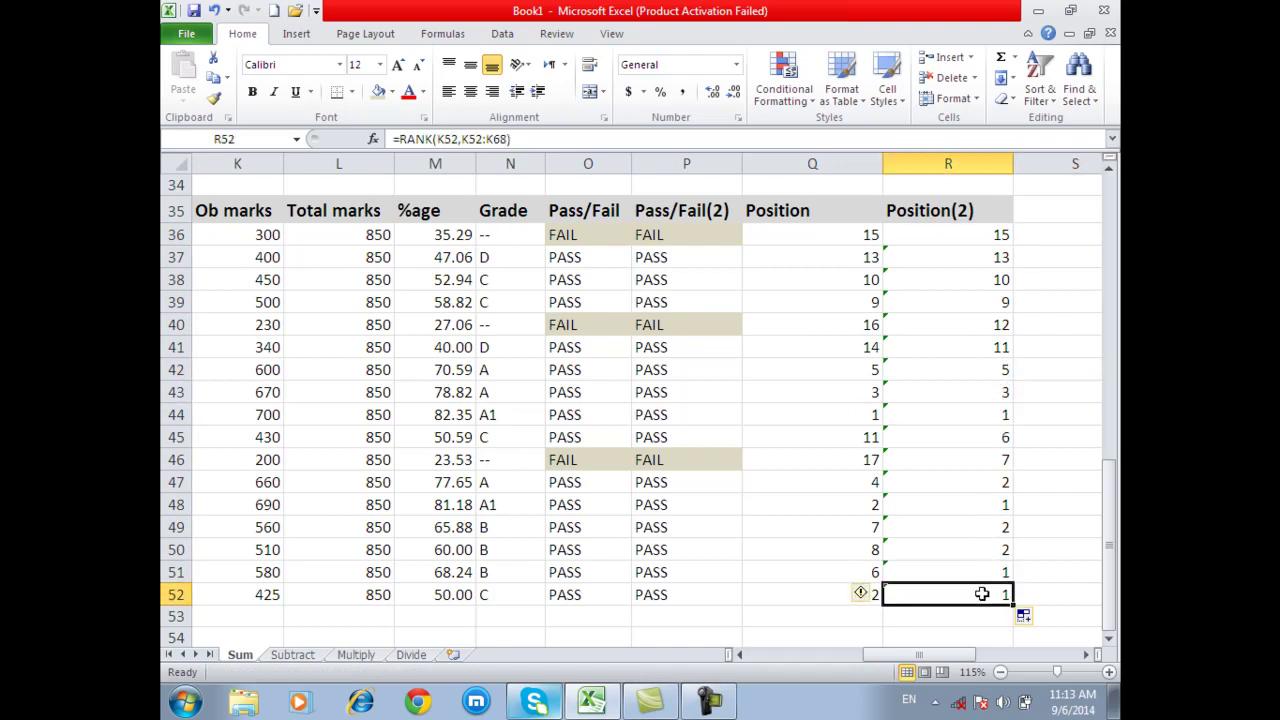
{"action": "left_click", "coordinate": [880, 576]}
Step: Compare the shifting ranges in the Position(2) formulas of R36, R41, R43 and R52
{"action": "left_click", "coordinate": [946, 576]}
{"action": "left_click", "coordinate": [980, 235]}
{"action": "double_click", "coordinate": [980, 235]}
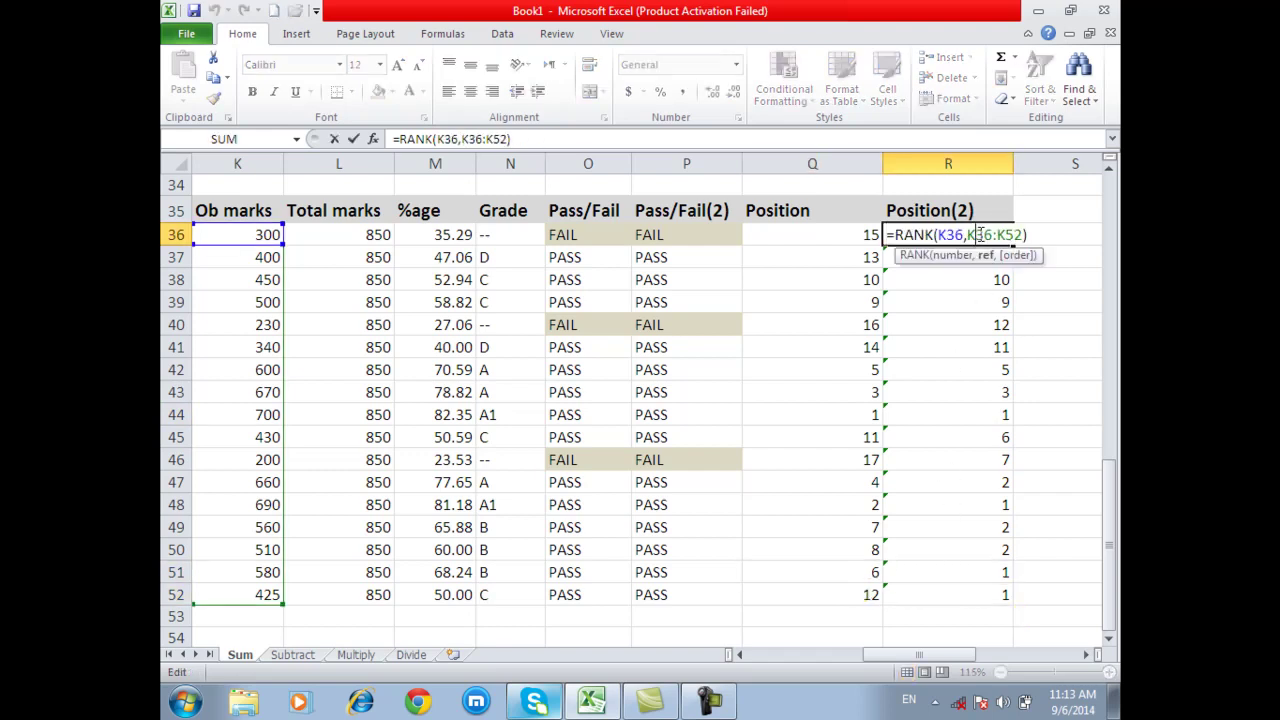
{"action": "double_click", "coordinate": [960, 345]}
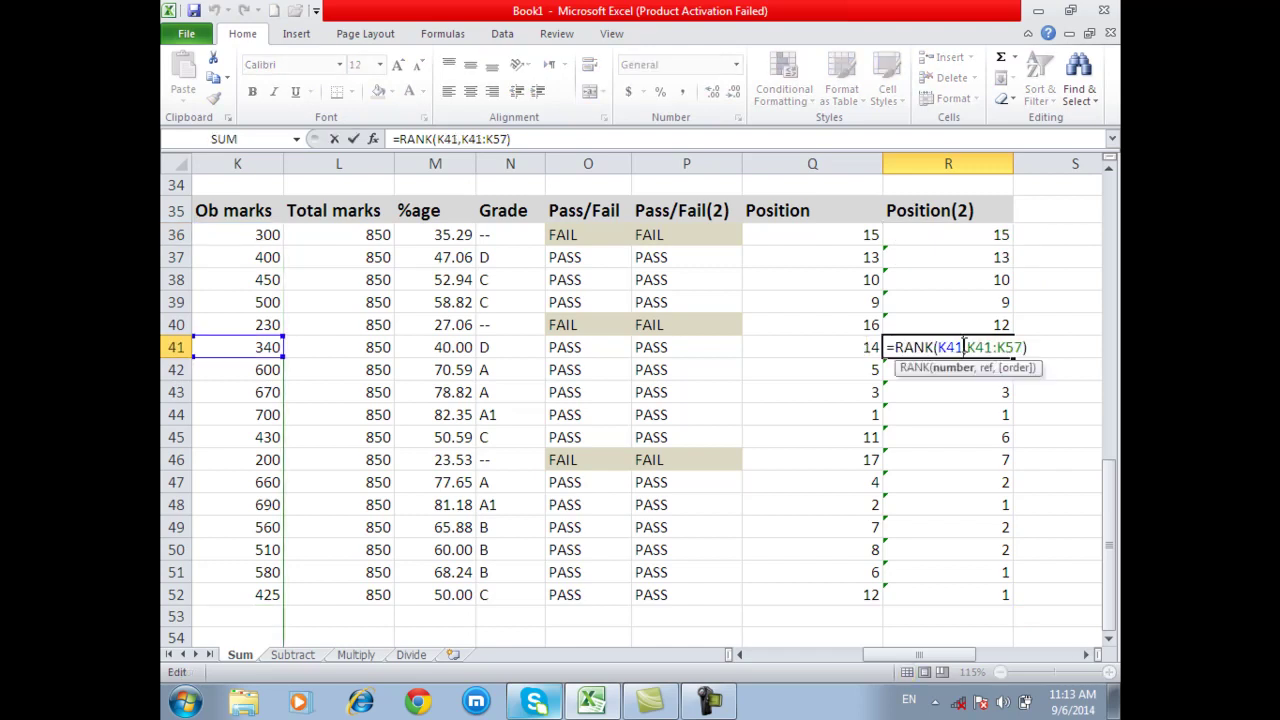
{"action": "scroll", "coordinate": [869, 395], "scroll_direction": "down", "scroll_amount": 1}
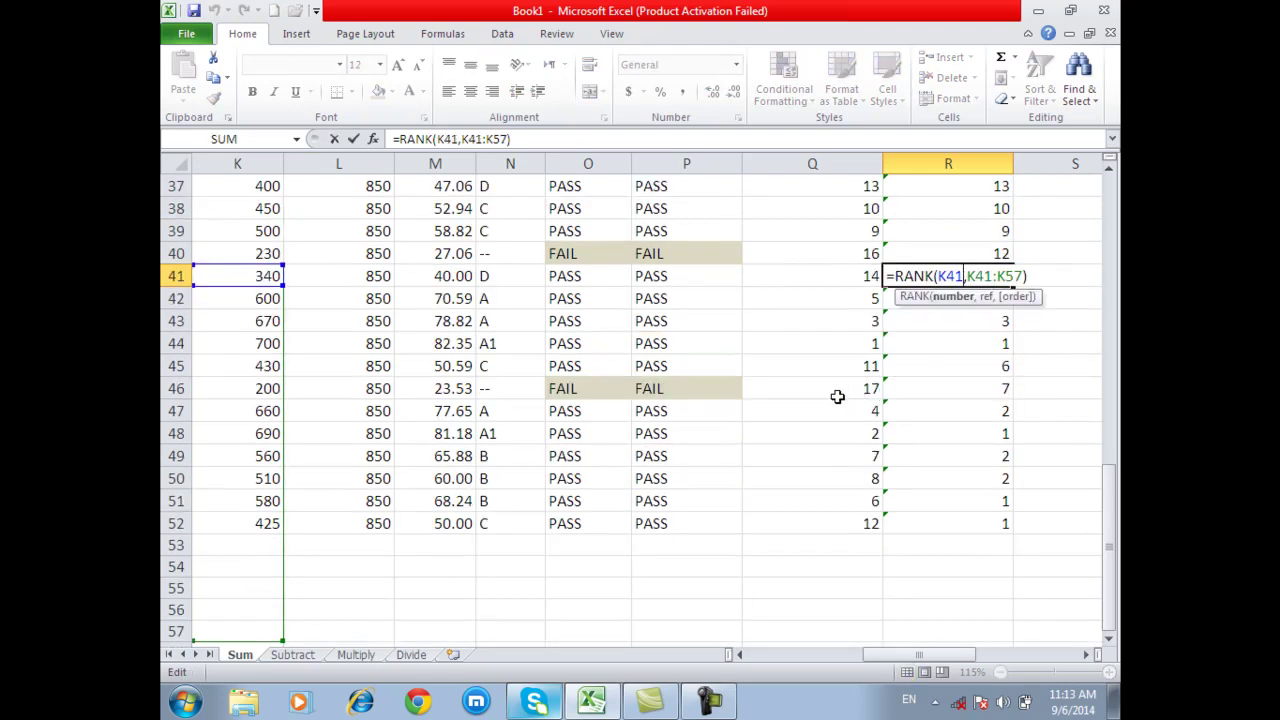
{"action": "key", "text": "Escape"}
{"action": "scroll", "coordinate": [838, 397], "scroll_direction": "down", "scroll_amount": 1}
{"action": "scroll", "coordinate": [838, 397], "scroll_direction": "down", "scroll_amount": 1}
{"action": "double_click", "coordinate": [878, 380]}
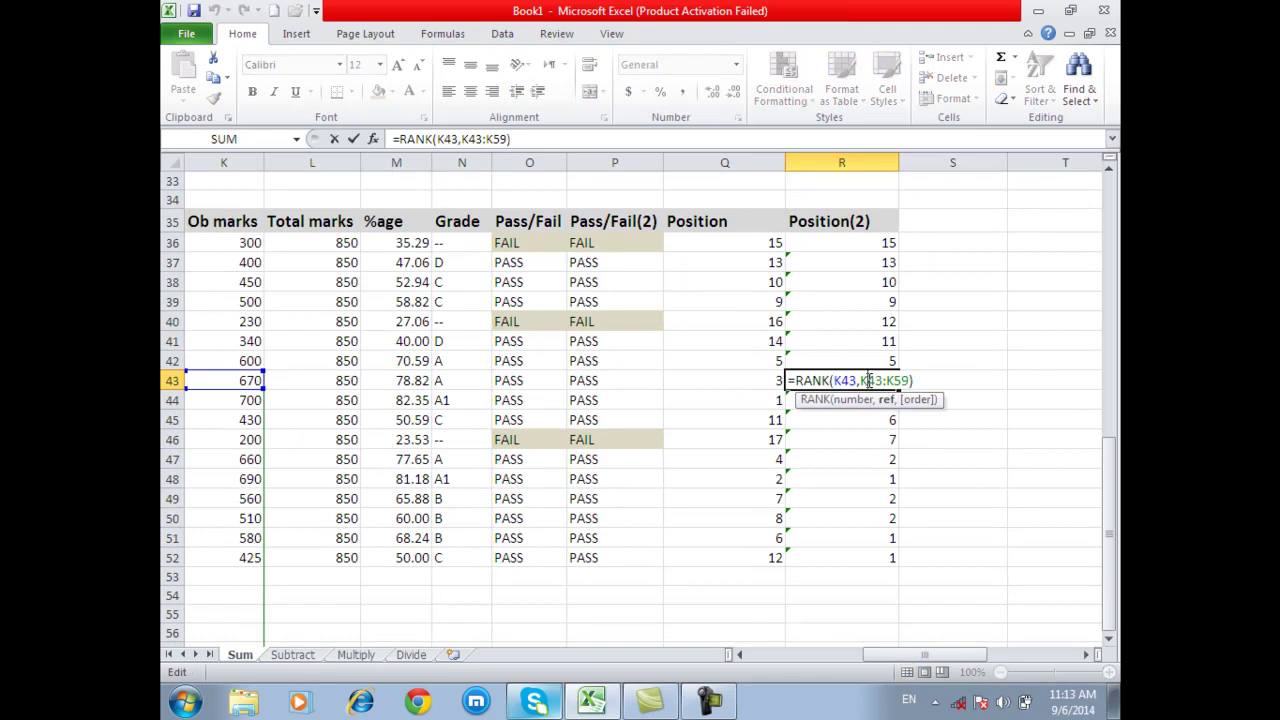
{"action": "key", "text": "Escape"}
{"action": "double_click", "coordinate": [878, 557]}
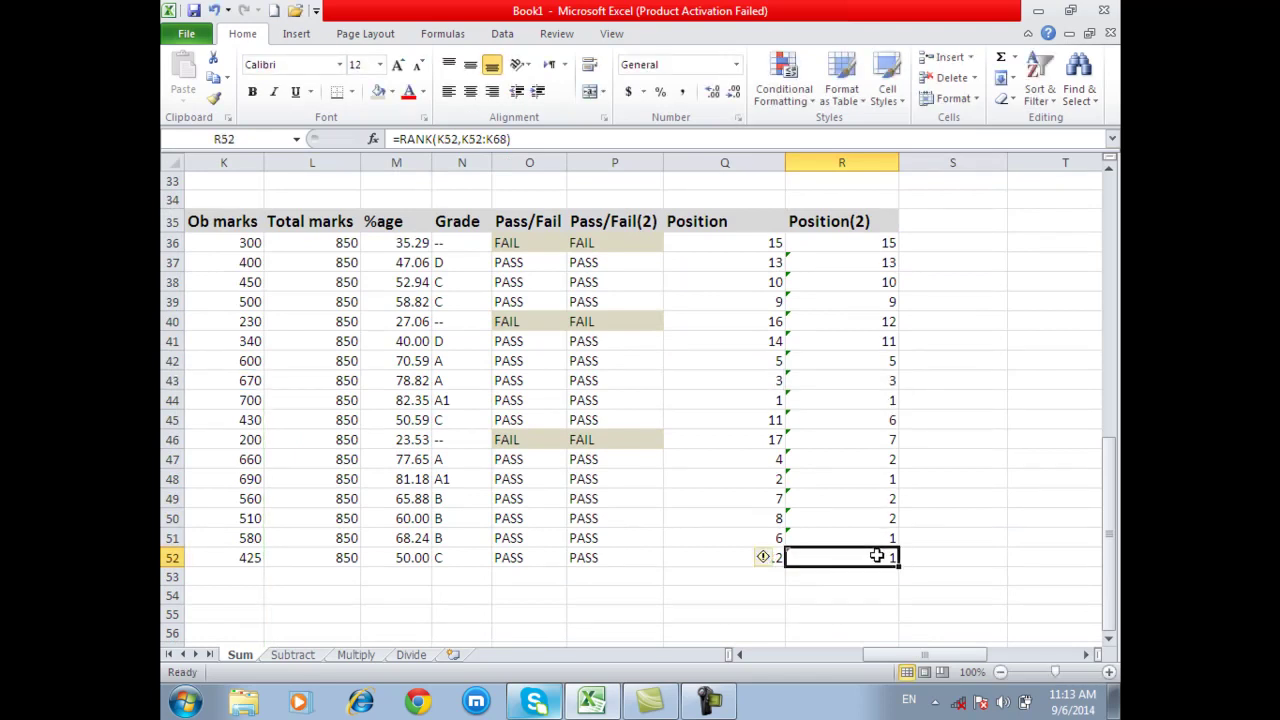
{"action": "scroll", "coordinate": [847, 470], "scroll_direction": "down", "scroll_amount": 2}
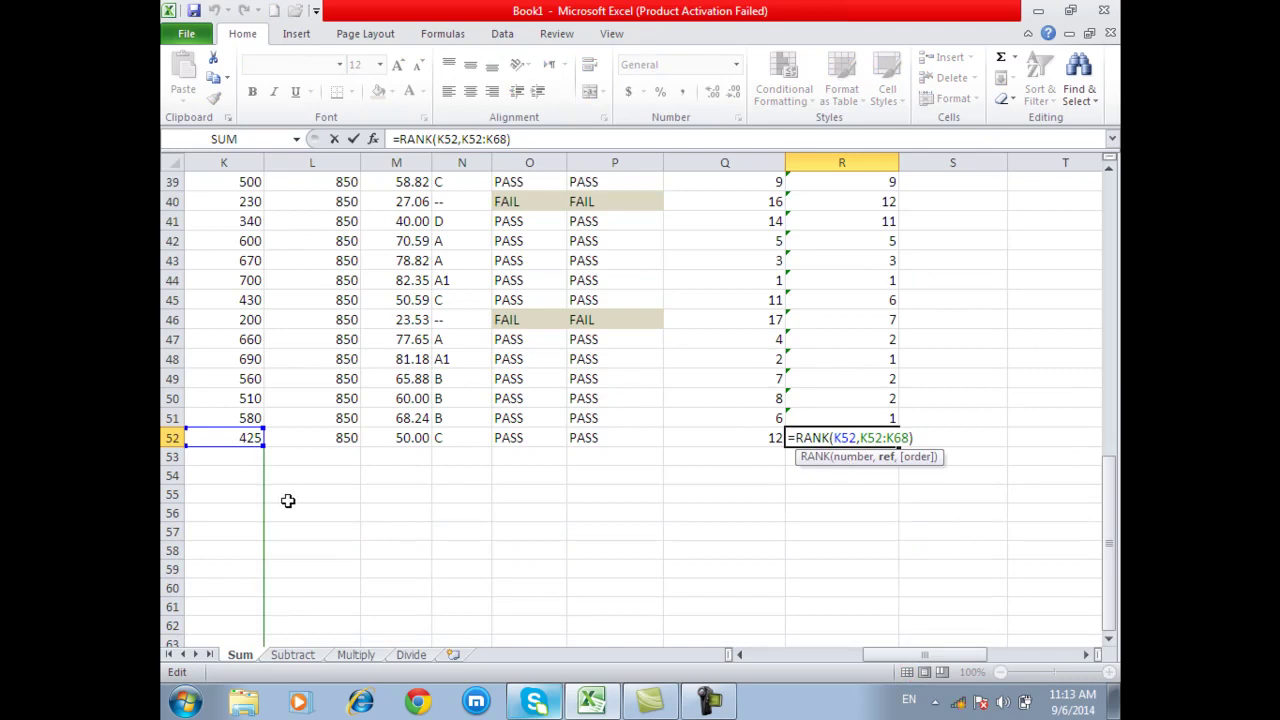
{"action": "key", "text": "Escape"}
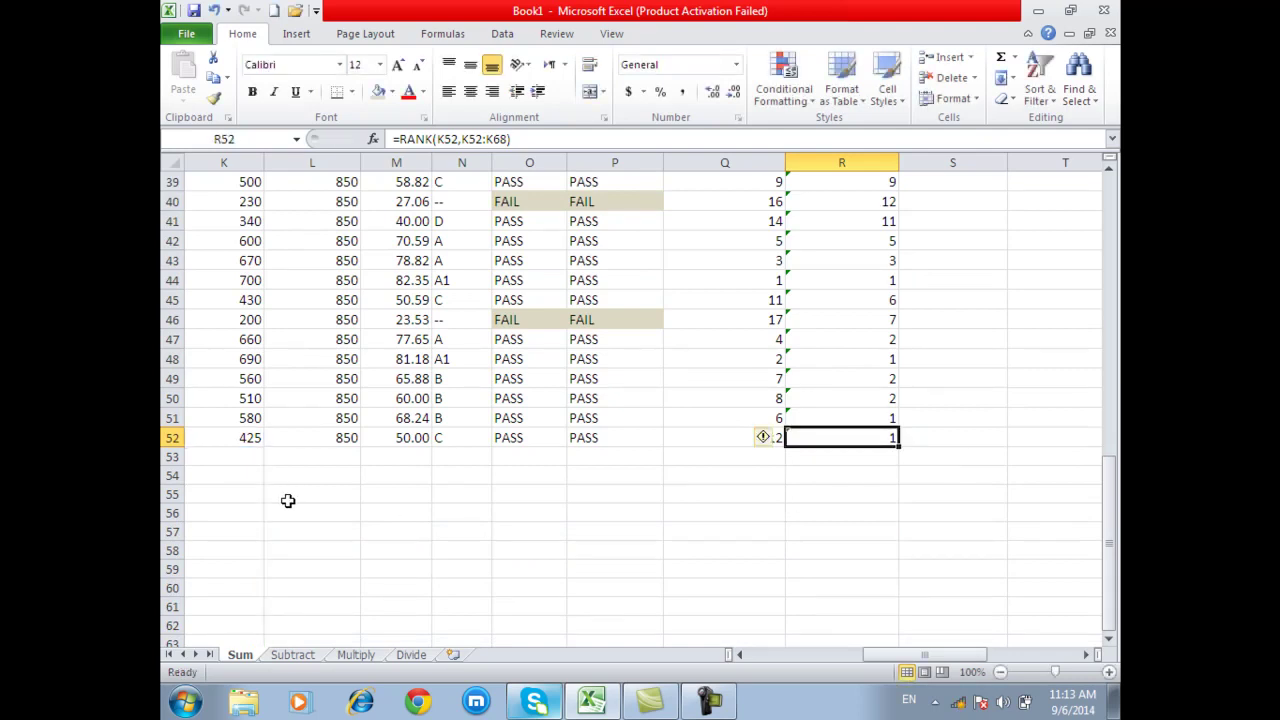
{"action": "scroll", "coordinate": [891, 430], "scroll_direction": "up", "scroll_amount": 3}
Step: Clear the incorrect ranks from R36:R52
{"action": "left_click_drag", "start_coordinate": [846, 297], "coordinate": [854, 614]}
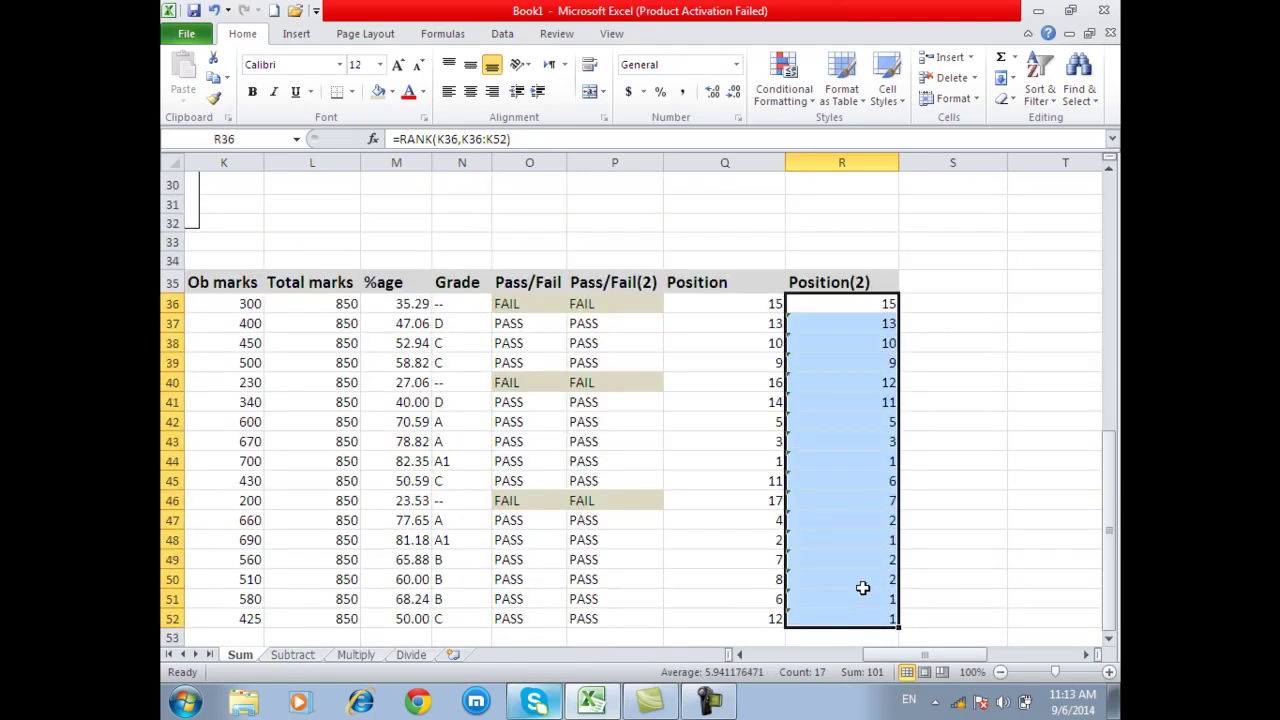
{"action": "key", "text": "Delete"}
{"action": "left_click", "coordinate": [855, 308]}
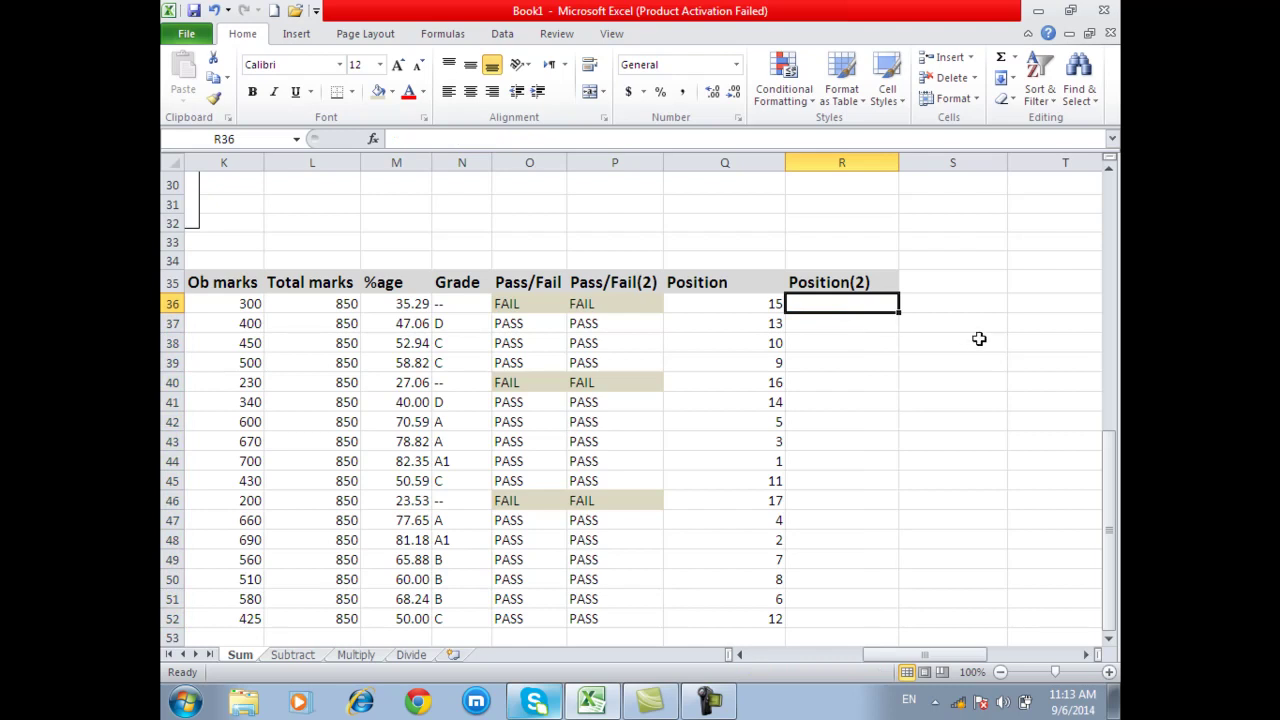
Step: Enter =RANK(K36,$K$36:$K$52) in R36 with an absolute ranking range
{"action": "type", "text": "=rank("}
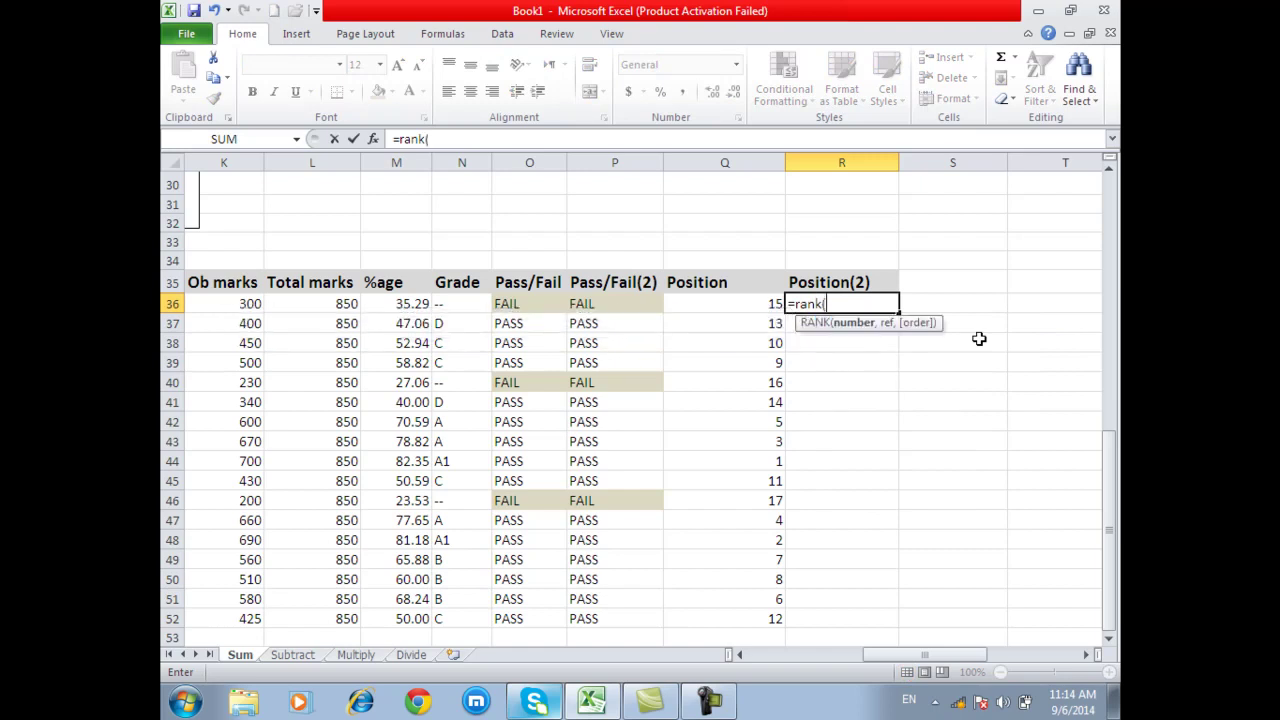
{"action": "left_click", "coordinate": [246, 310]}
{"action": "type", "text": ","}
{"action": "left_click_drag", "start_coordinate": [246, 310], "coordinate": [252, 612]}
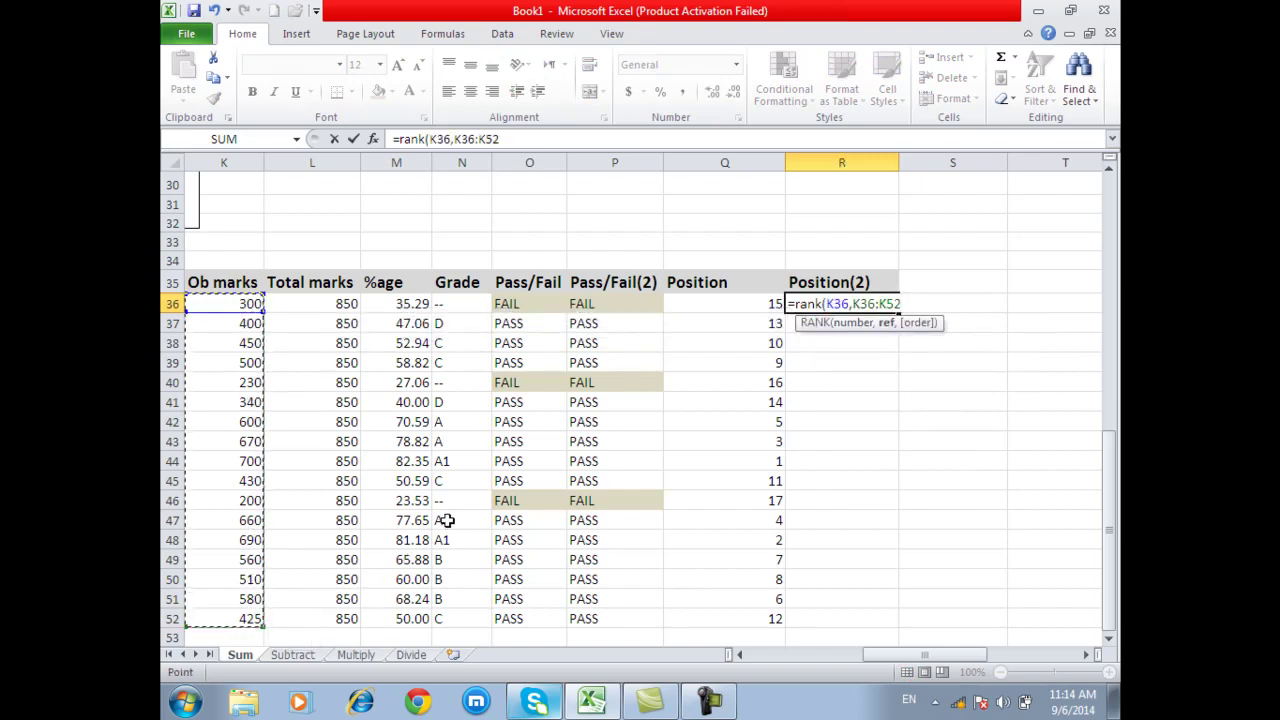
{"action": "key", "text": "F4"}
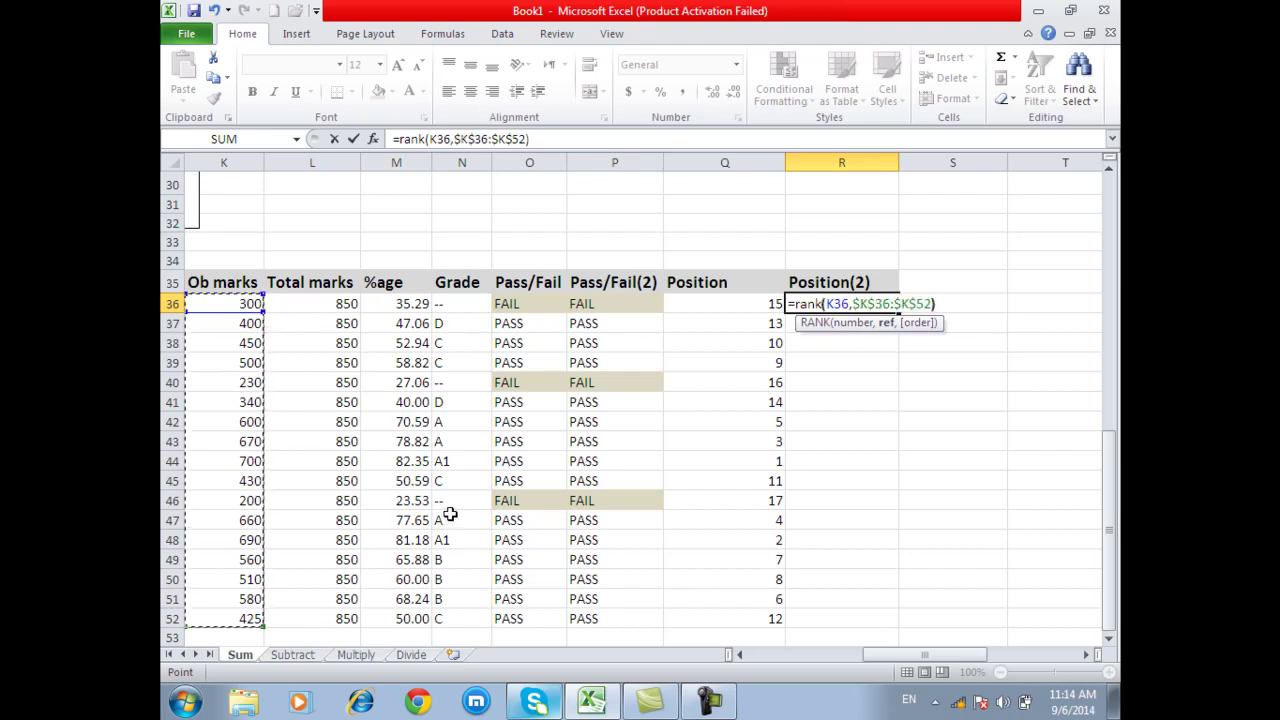
{"action": "key", "text": "Return"}
Step: Copy the corrected formula down to R52 so ranks match the Position column
{"action": "left_click", "coordinate": [851, 303]}
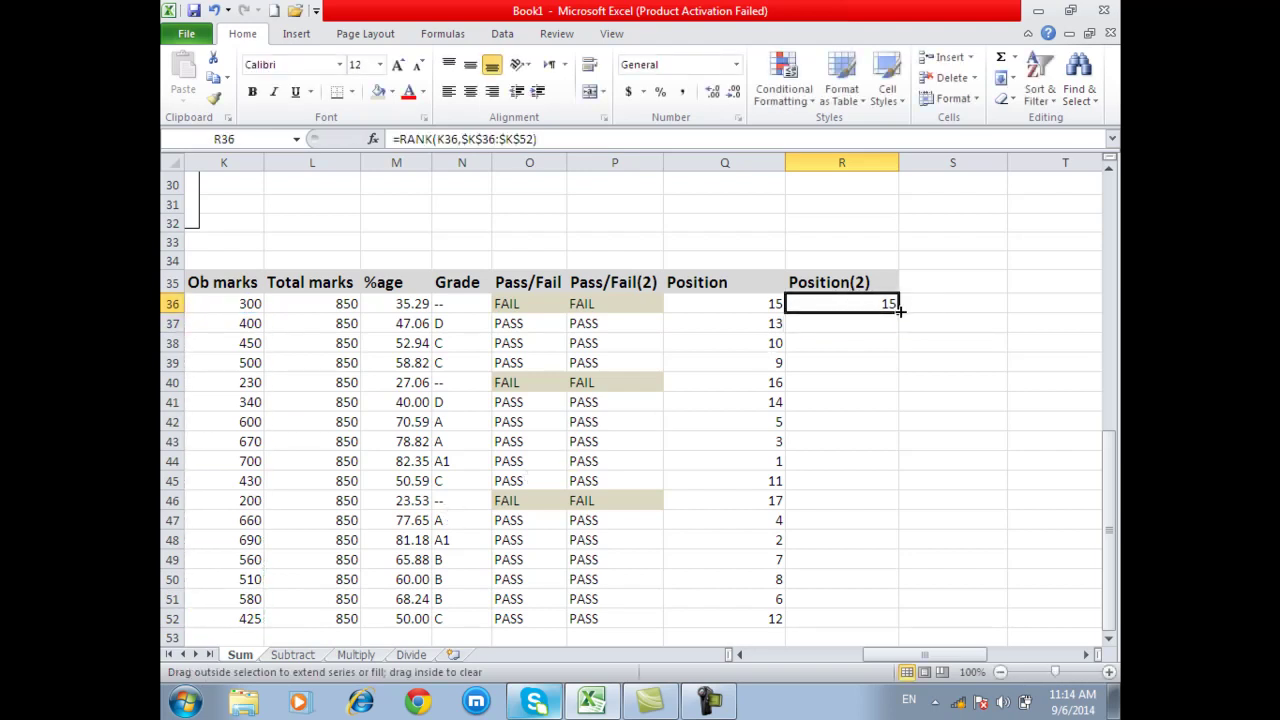
{"action": "double_click", "coordinate": [898, 310]}
{"action": "scroll", "coordinate": [938, 414], "scroll_direction": "down", "scroll_amount": 1, "text": "ctrl"}
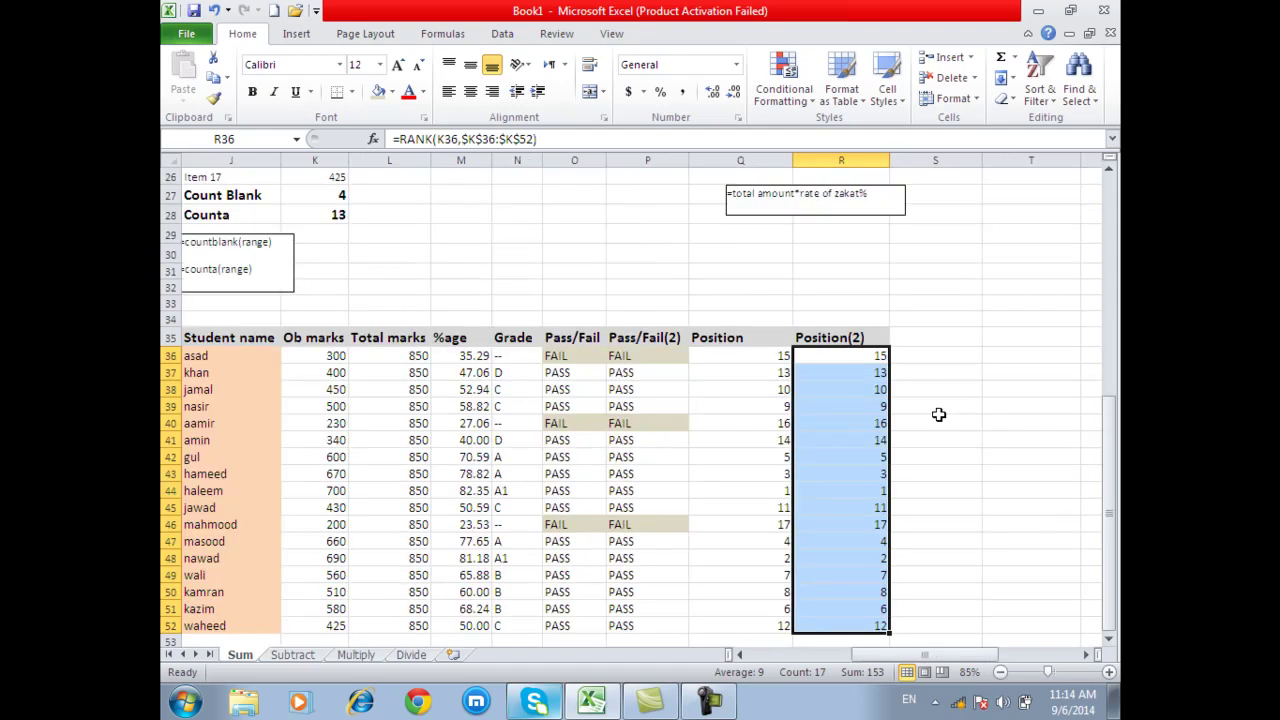
{"action": "scroll", "coordinate": [938, 414], "scroll_direction": "down", "scroll_amount": 1, "text": "ctrl"}
{"action": "scroll", "coordinate": [940, 414], "scroll_direction": "up", "scroll_amount": 1}
{"action": "scroll", "coordinate": [950, 540], "scroll_direction": "down", "scroll_amount": 1}
{"action": "left_click_drag", "start_coordinate": [926, 660], "coordinate": [898, 652]}
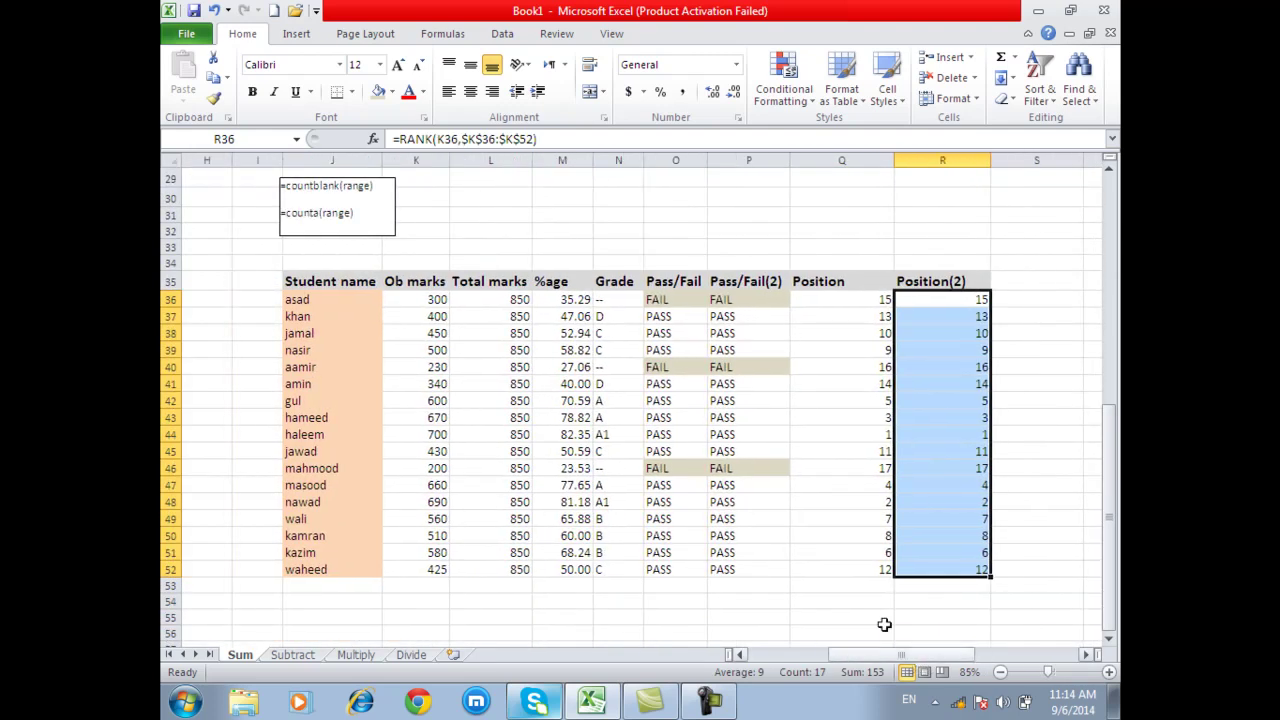
{"action": "left_click", "coordinate": [810, 605]}
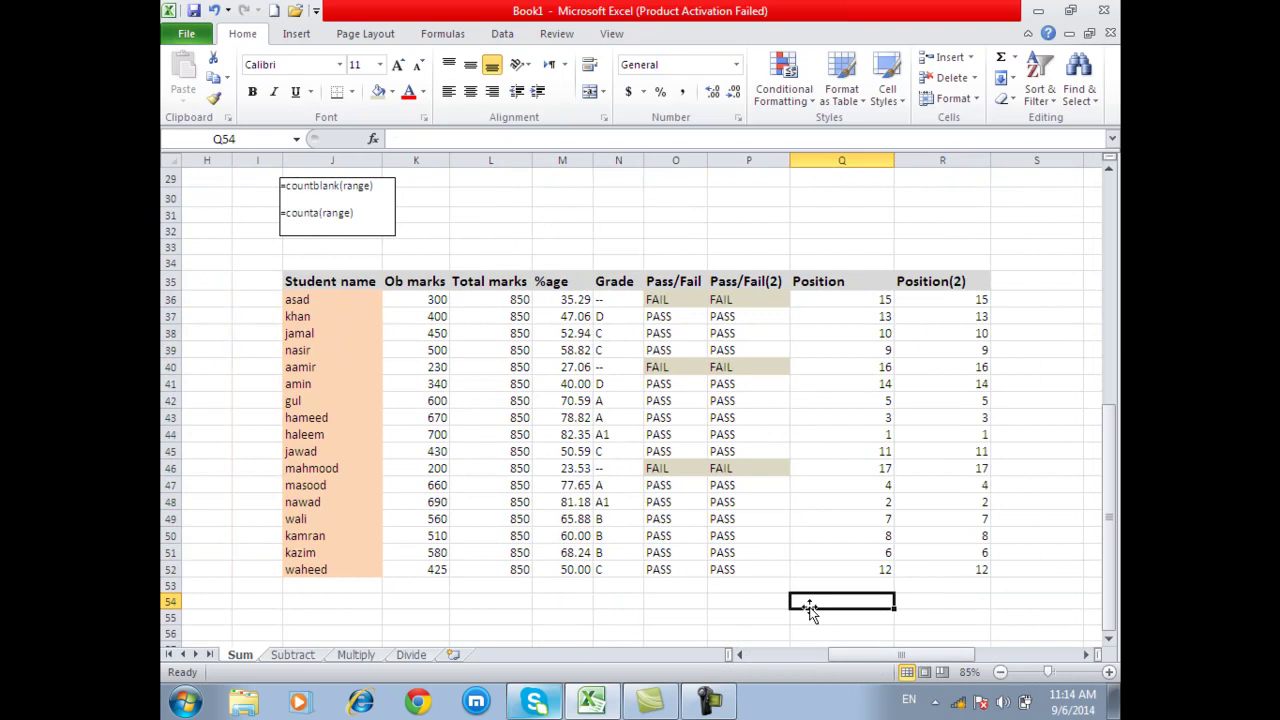